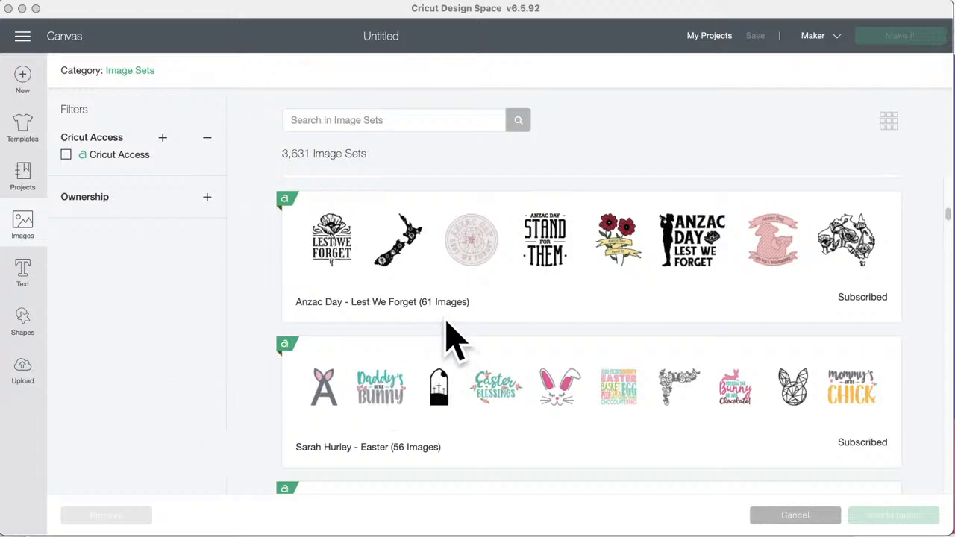
# Step: Browse the image sets from Anzac Day through the mug monogram collections to Phrases for Mugs
pyautogui.scroll(-1, 418, 440)
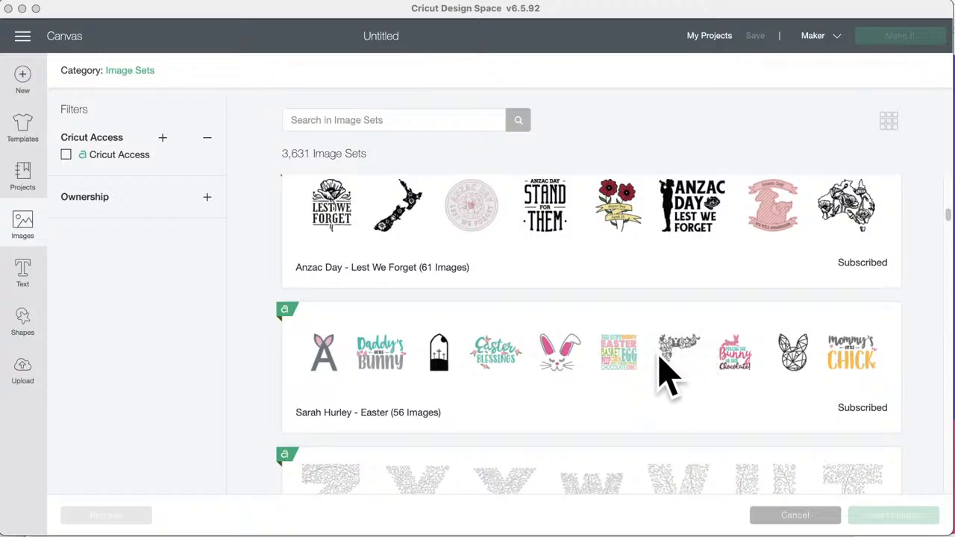
pyautogui.scroll(-2, 617, 403)
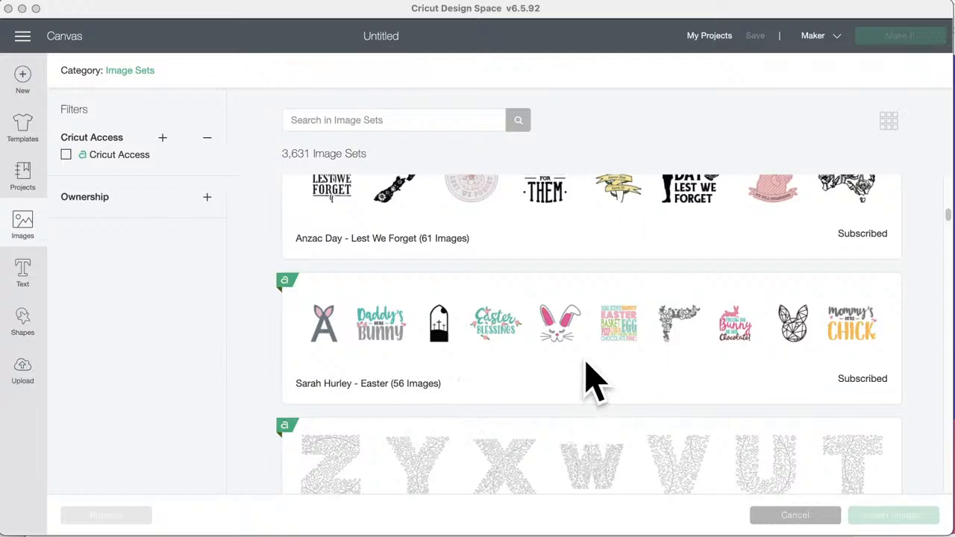
pyautogui.scroll(-6, 590, 379)
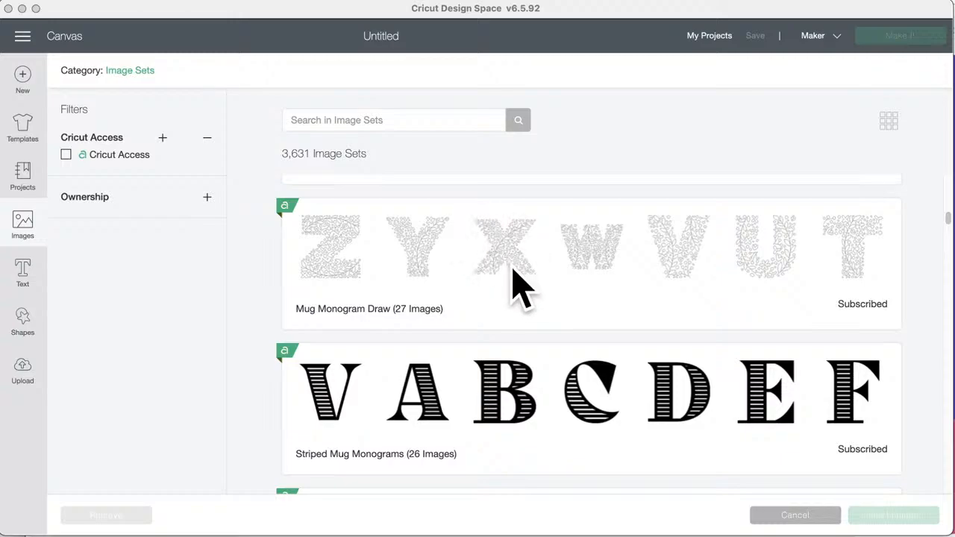
pyautogui.scroll(-3, 521, 287)
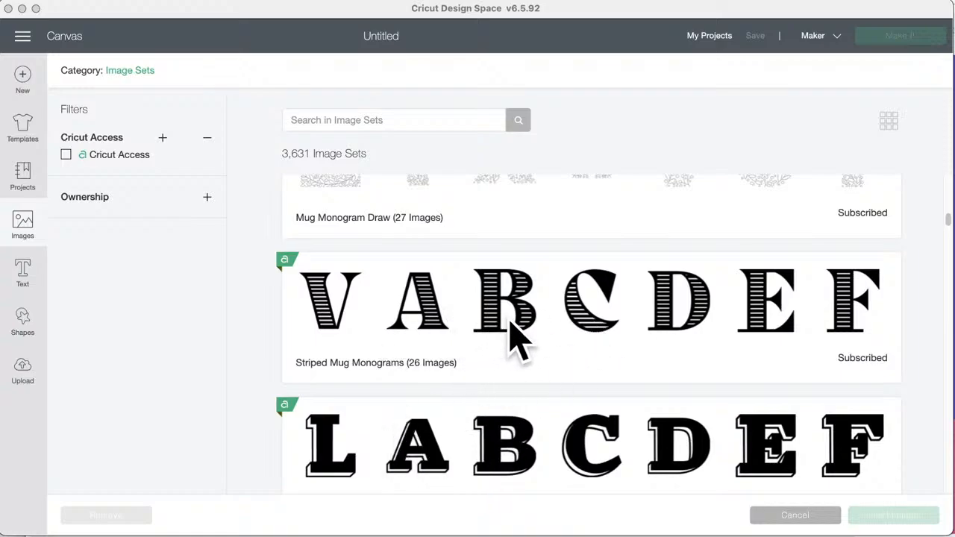
pyautogui.scroll(-3, 511, 328)
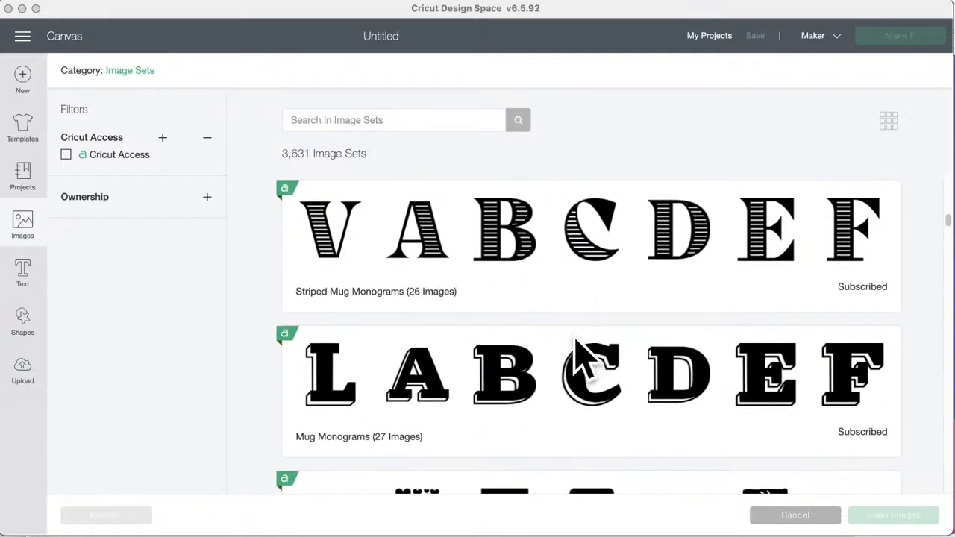
pyautogui.scroll(-3, 516, 385)
pyautogui.scroll(-3, 520, 388)
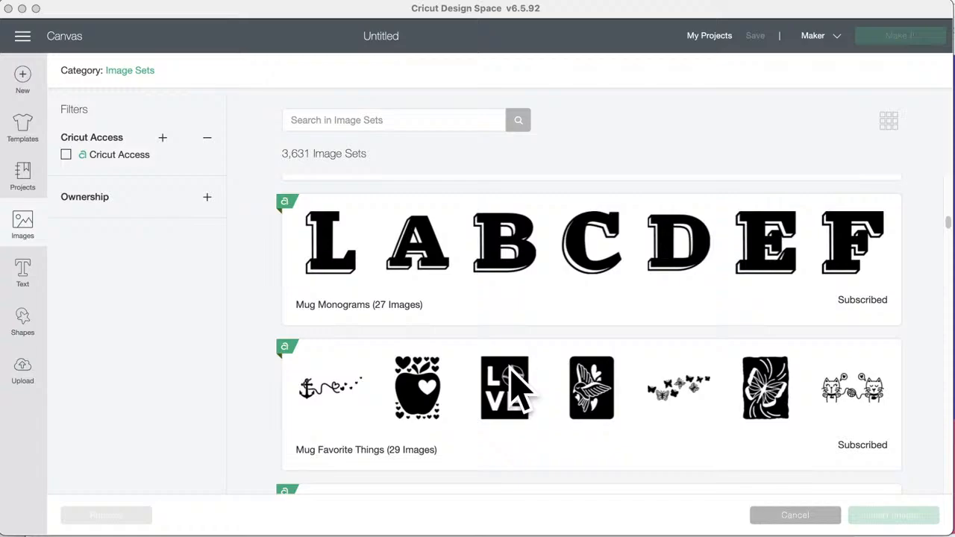
pyautogui.scroll(-2, 481, 392)
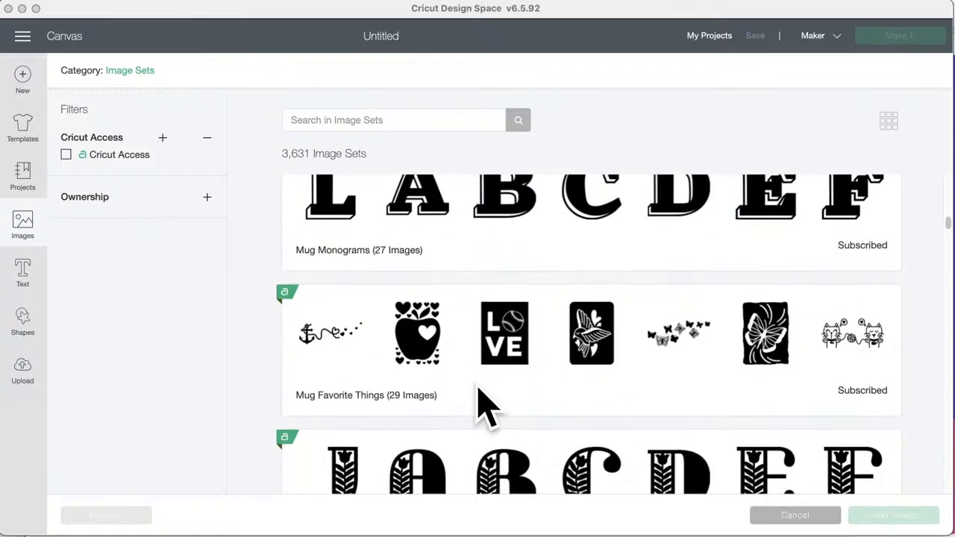
pyautogui.scroll(-1, 479, 387)
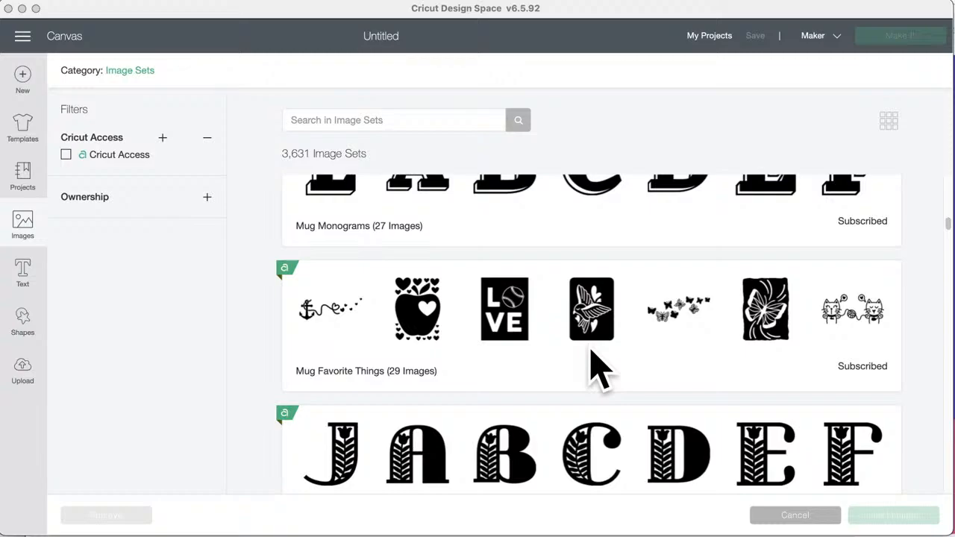
pyautogui.scroll(-3, 592, 366)
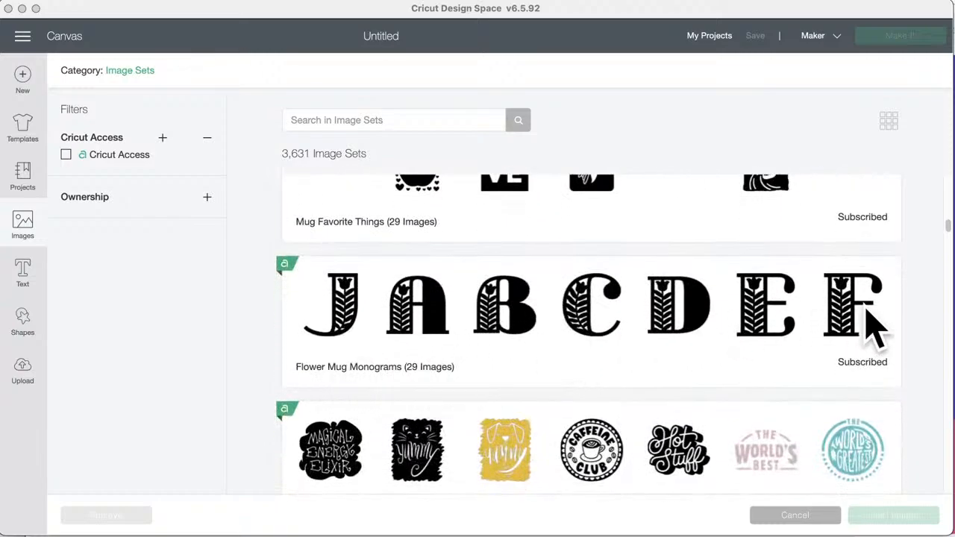
pyautogui.scroll(1, 627, 349)
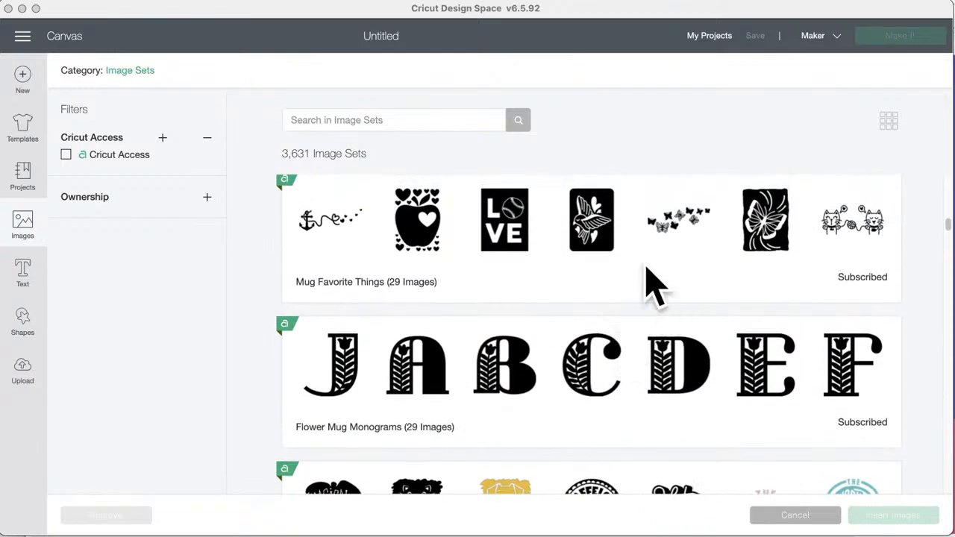
pyautogui.scroll(1, 587, 256)
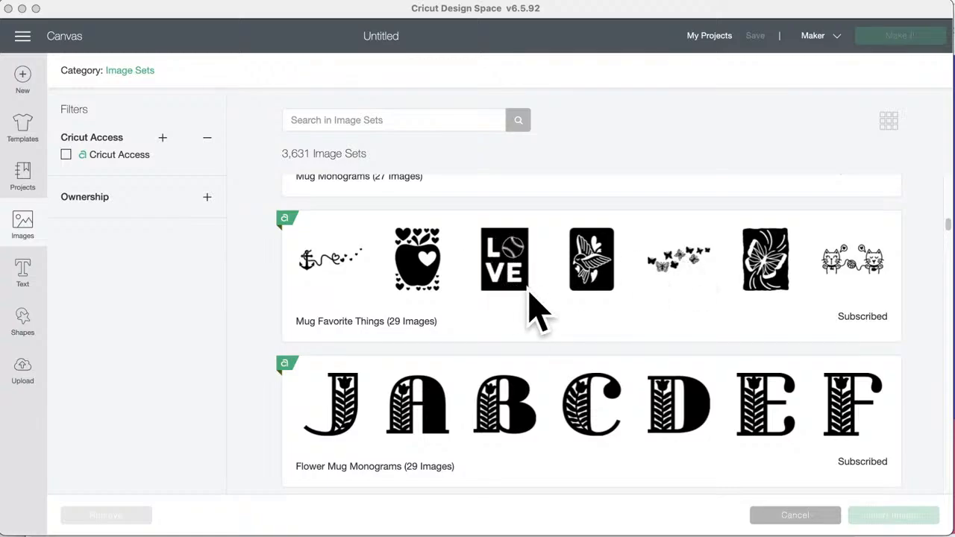
pyautogui.scroll(-1, 613, 338)
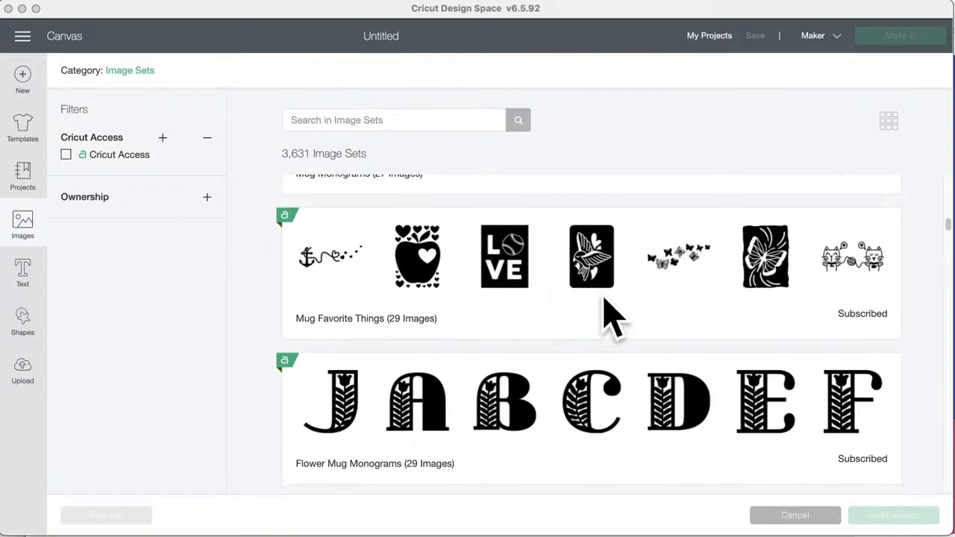
pyautogui.scroll(-5, 607, 305)
pyautogui.scroll(-1, 603, 295)
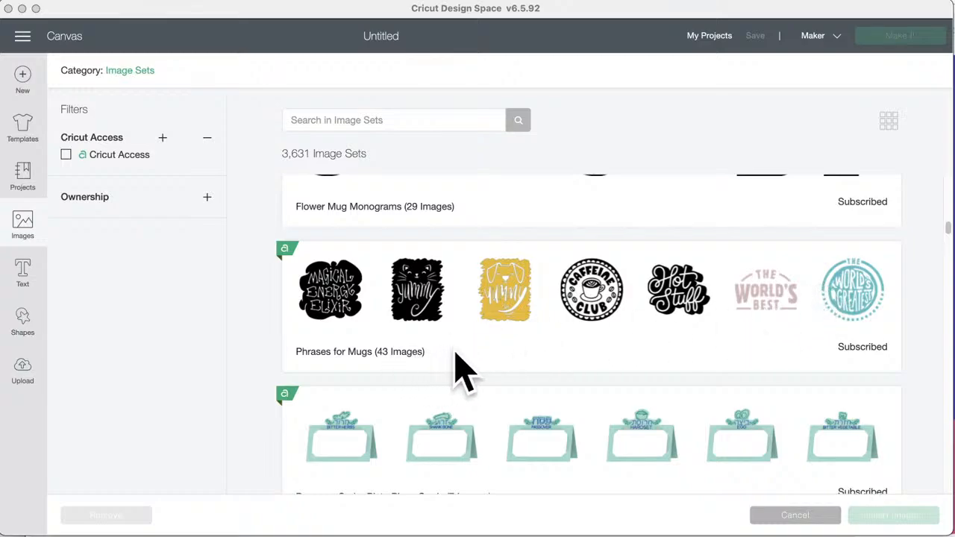
# Step: Look through the image sets from Passover Seder Plate Place Cards through the flower, scenery and dinosaur sets to Shabbat Shalom
pyautogui.scroll(-3, 463, 371)
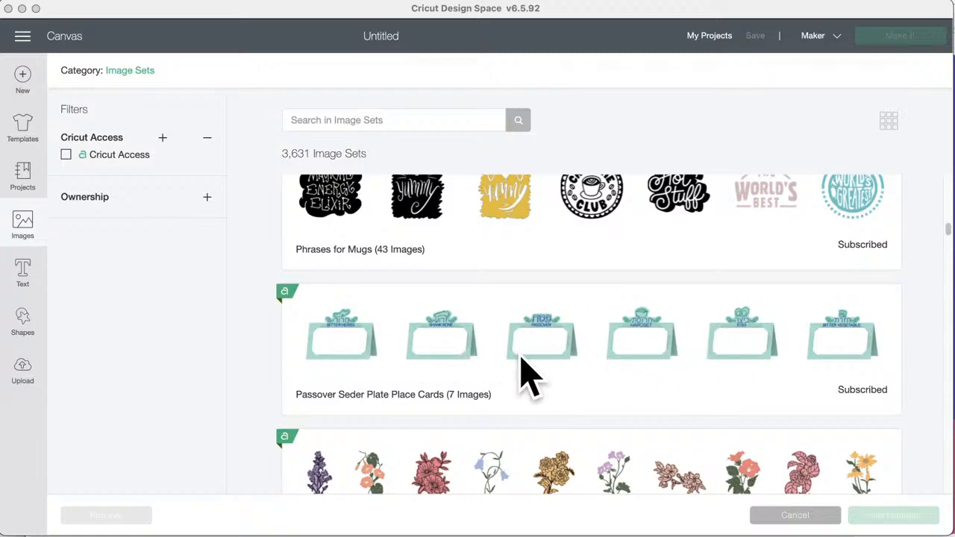
pyautogui.scroll(-1, 520, 357)
pyautogui.scroll(-3, 526, 377)
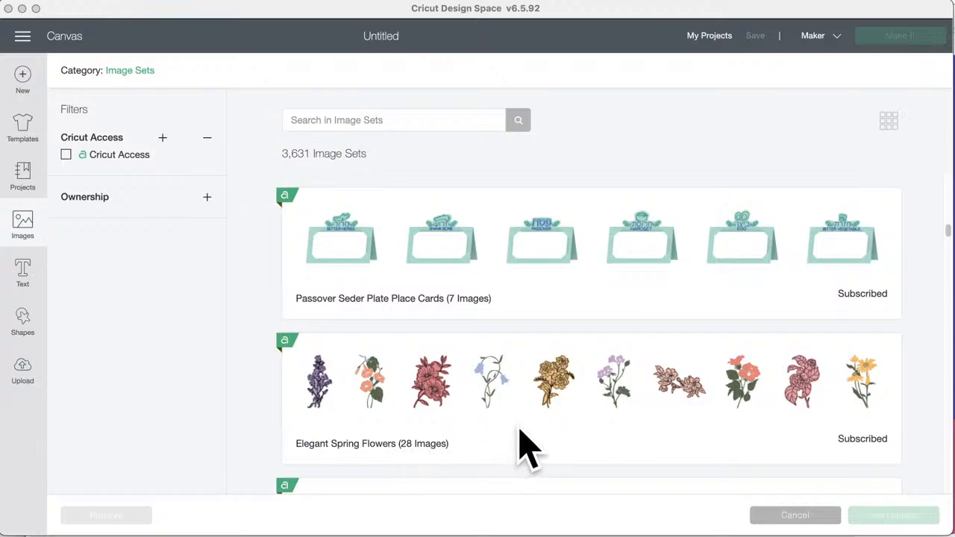
pyautogui.scroll(-7, 526, 448)
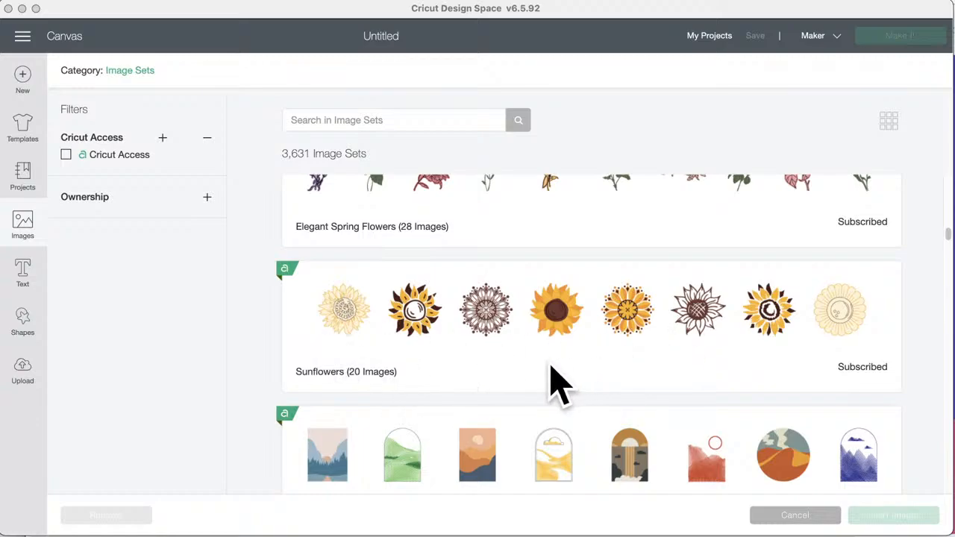
pyautogui.scroll(-5, 552, 383)
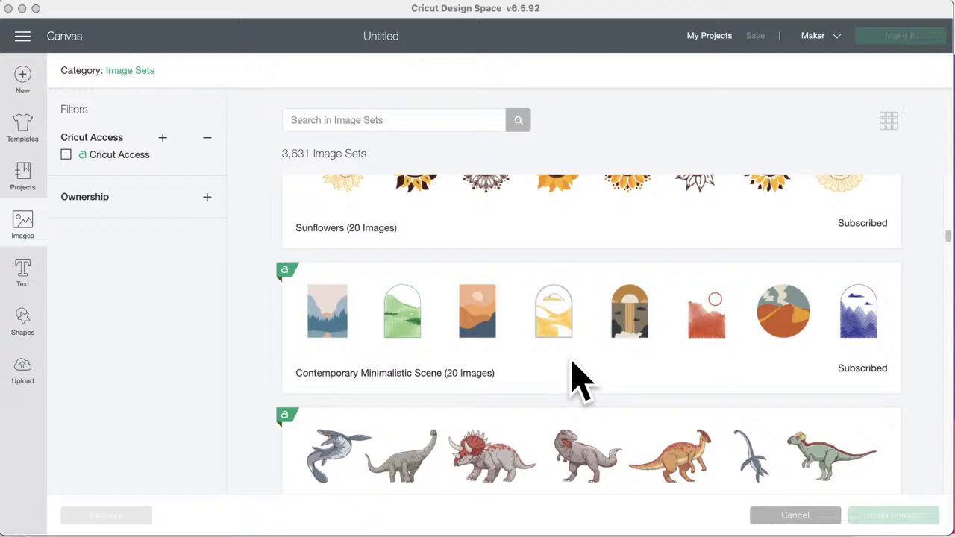
pyautogui.scroll(-4, 573, 363)
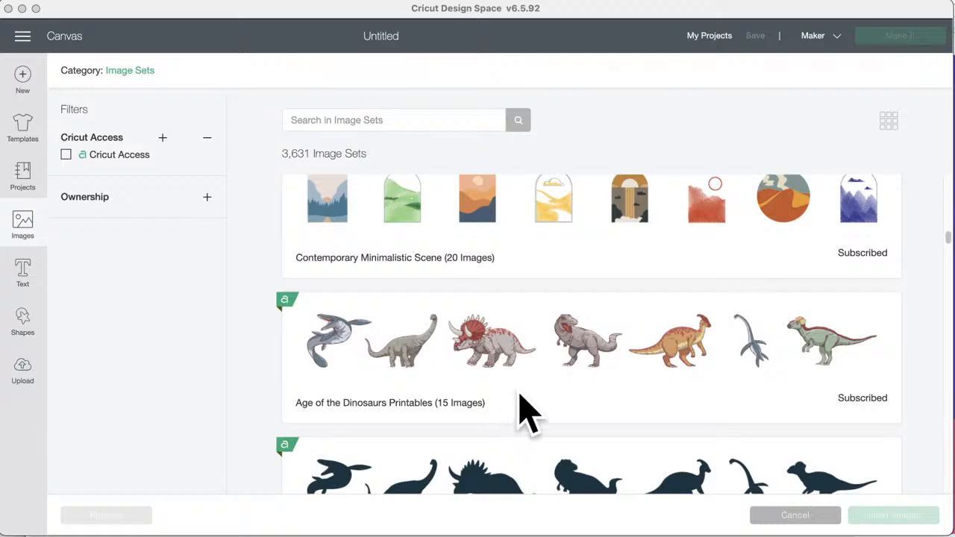
pyautogui.scroll(-5, 552, 364)
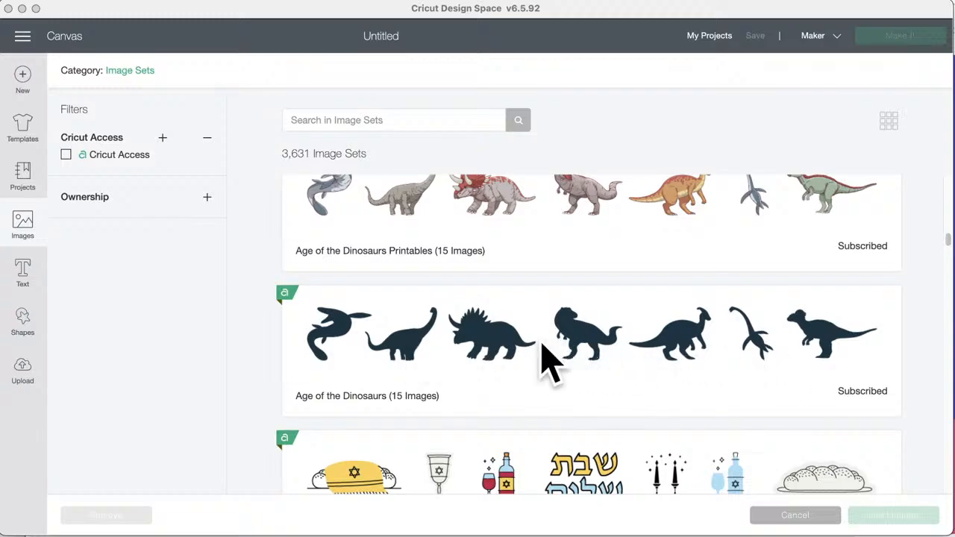
pyautogui.scroll(-4, 535, 350)
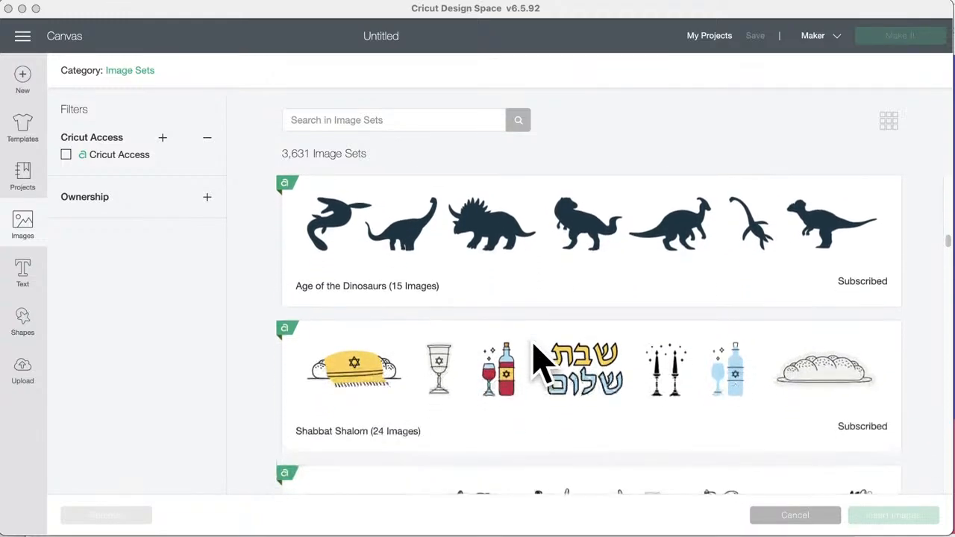
pyautogui.scroll(-2, 534, 349)
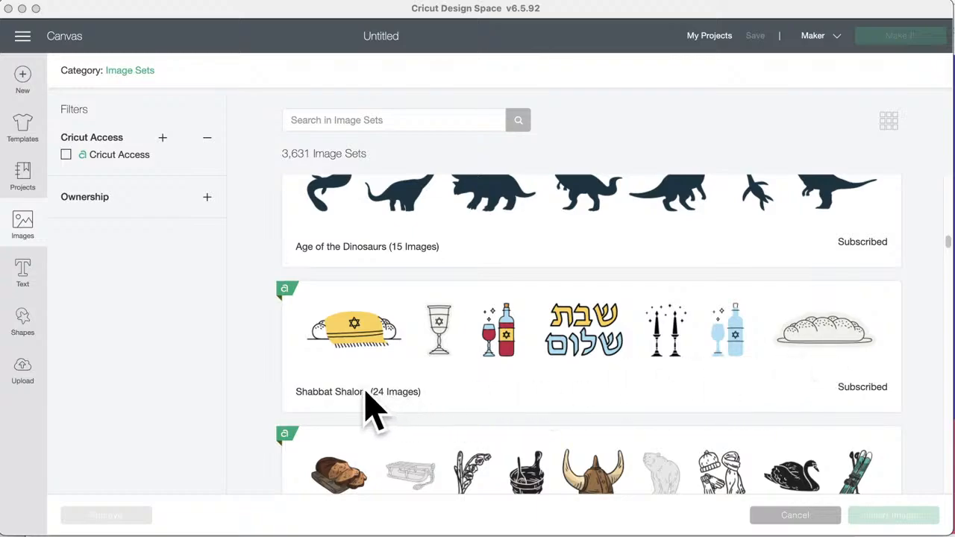
pyautogui.scroll(-1, 537, 386)
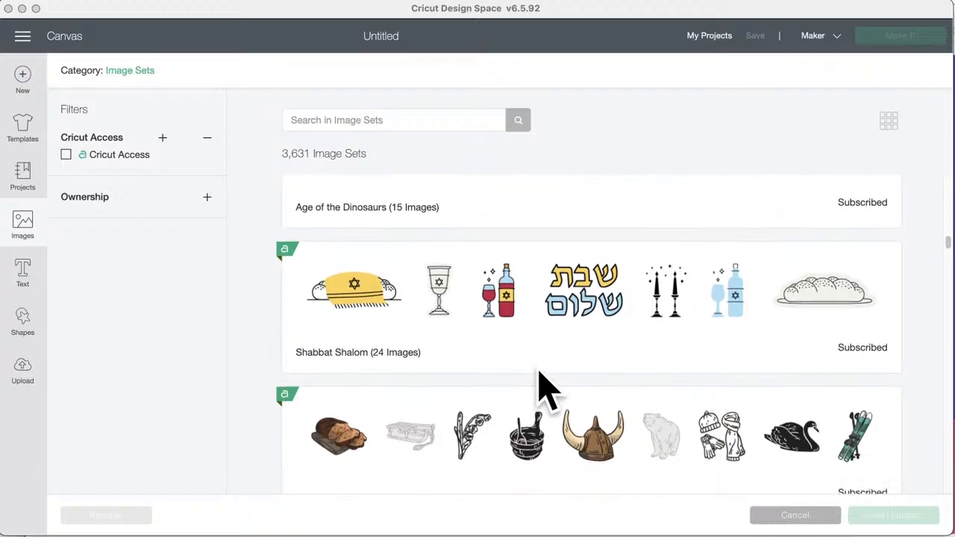
# Step: Review the icon and doodle image sets from Finland Icons through Western Cowboy Icons to Pirates Life
pyautogui.scroll(-3, 538, 387)
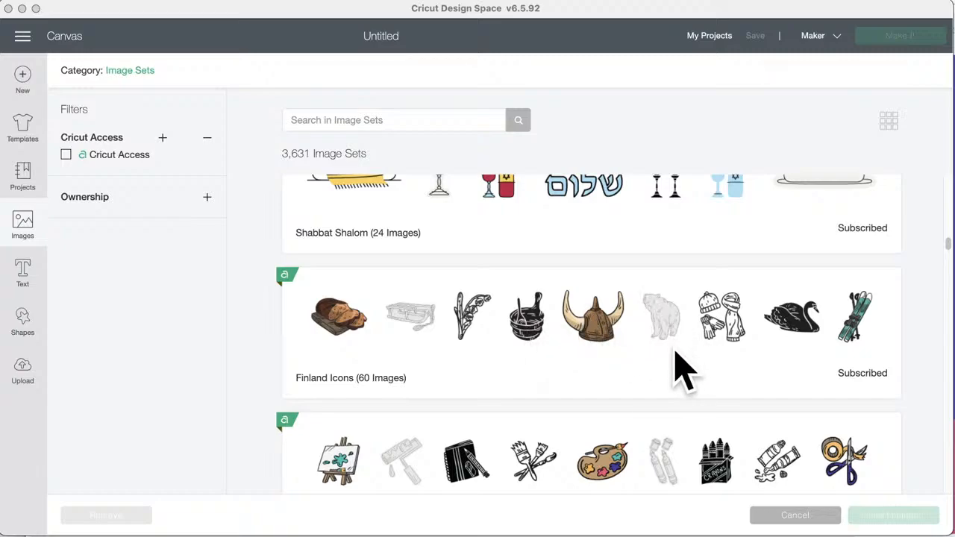
pyautogui.scroll(-3, 683, 369)
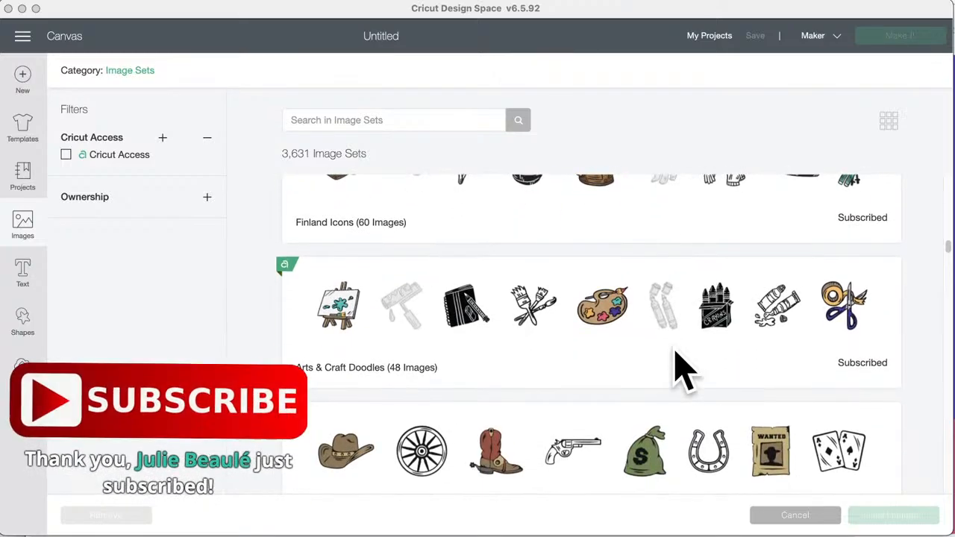
pyautogui.scroll(-1, 676, 354)
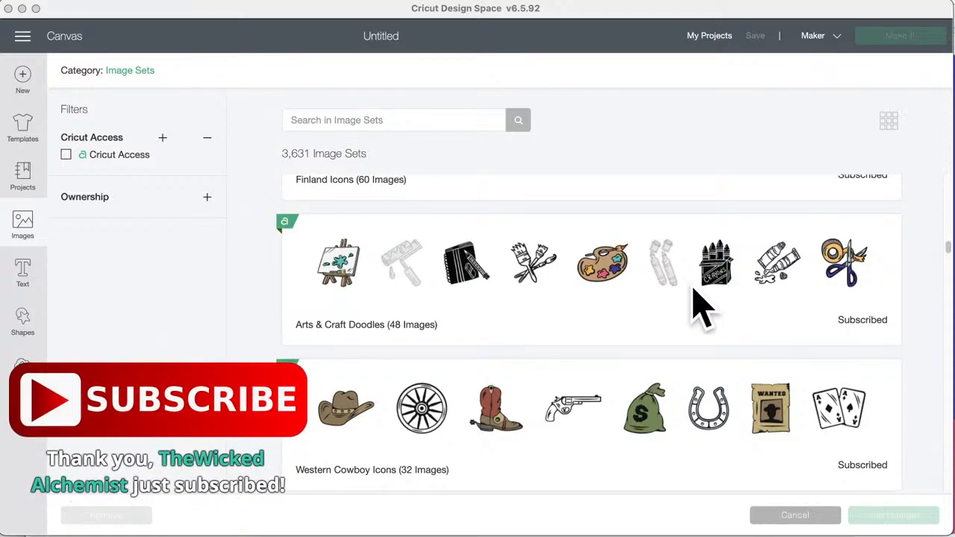
pyautogui.scroll(-4, 672, 325)
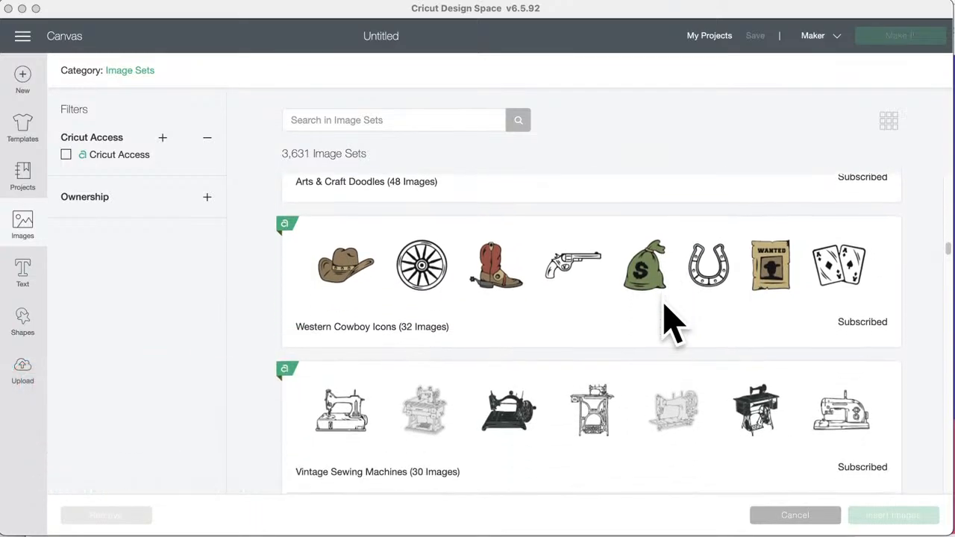
pyautogui.scroll(-3, 672, 325)
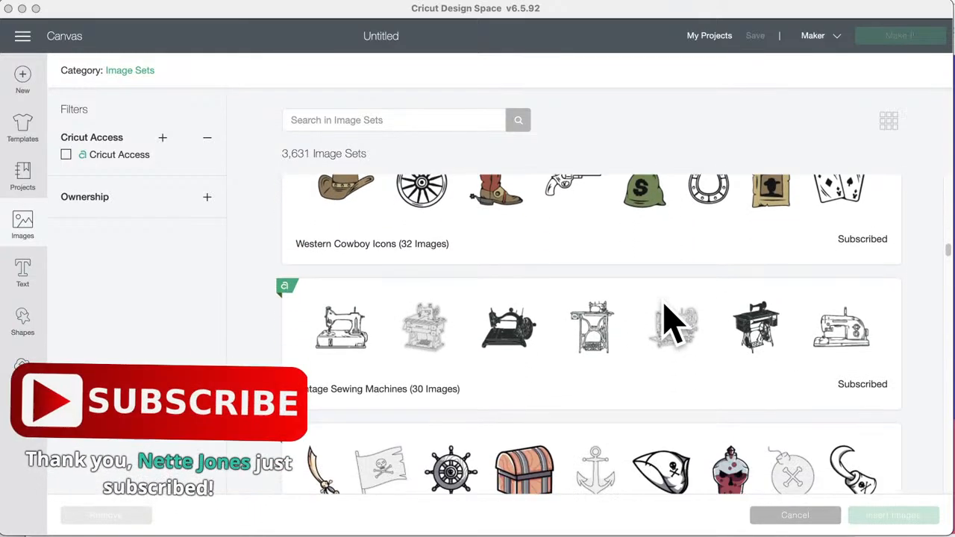
pyautogui.scroll(-1, 672, 324)
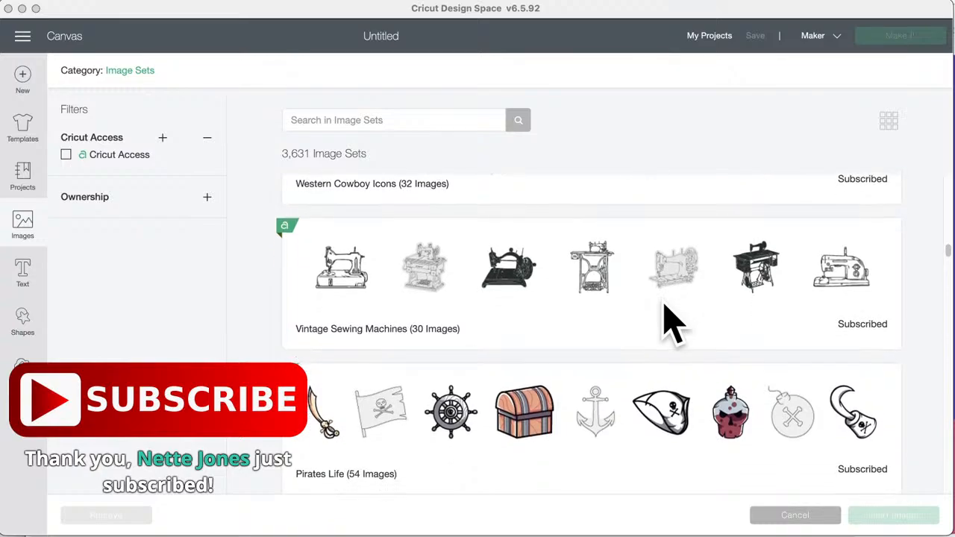
pyautogui.scroll(-3, 671, 325)
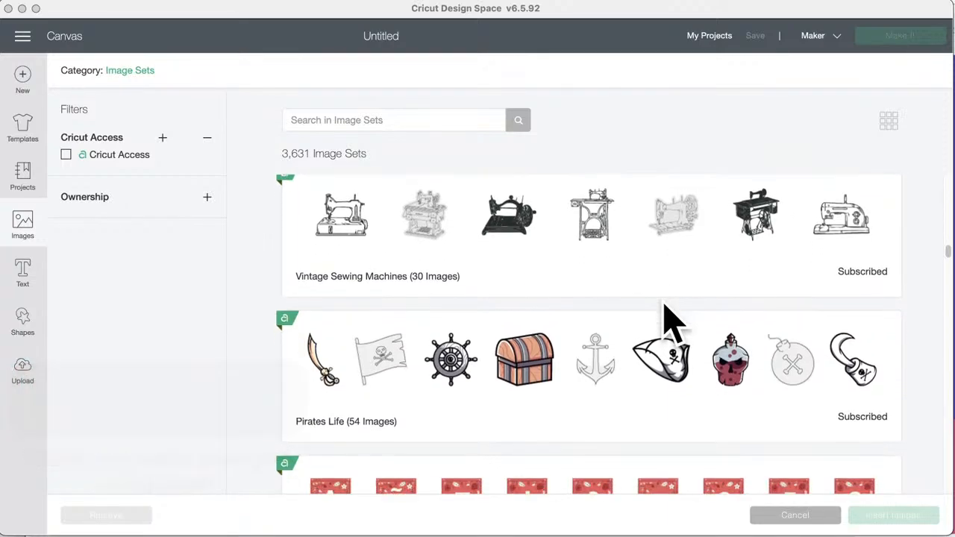
pyautogui.scroll(-1, 672, 325)
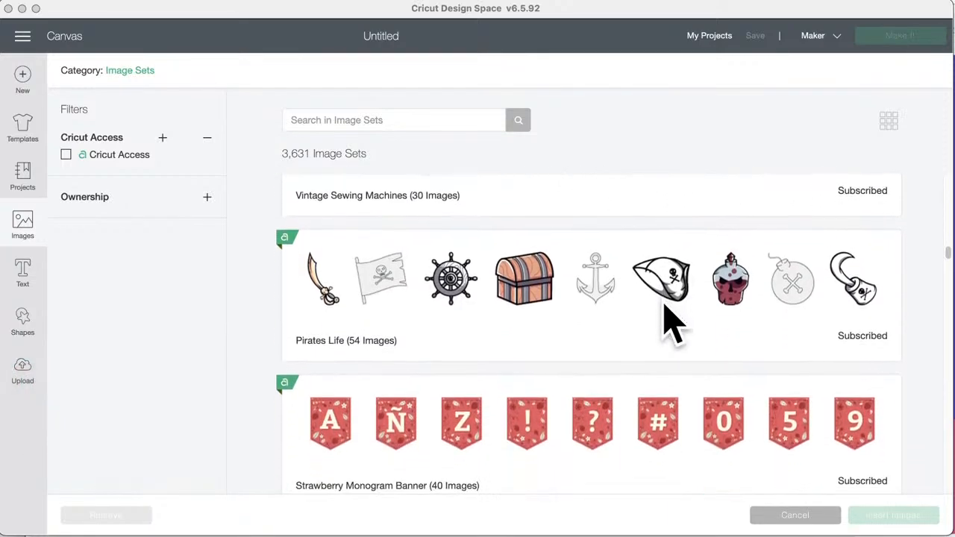
# Step: Examine the image sets from Strawberry Monogram Banner through Astrological Names and Spring Flower Designs to Nature Long Cuts
pyautogui.scroll(-3, 671, 325)
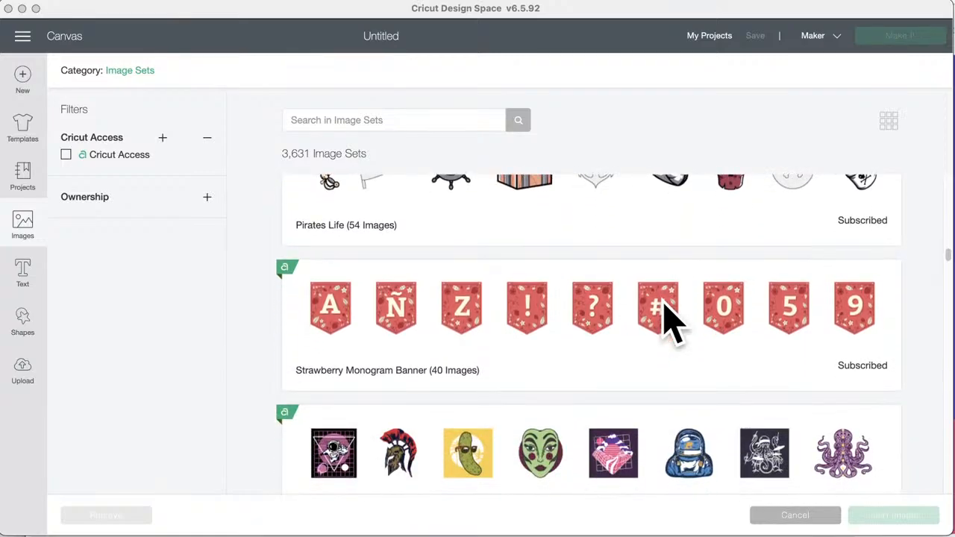
pyautogui.scroll(-3, 663, 305)
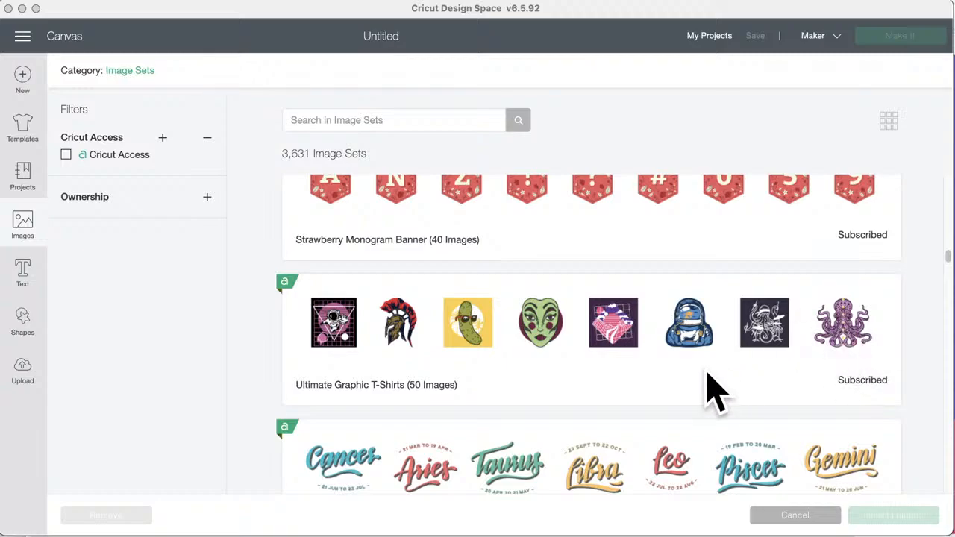
pyautogui.scroll(-3, 713, 388)
pyautogui.scroll(-3, 713, 388)
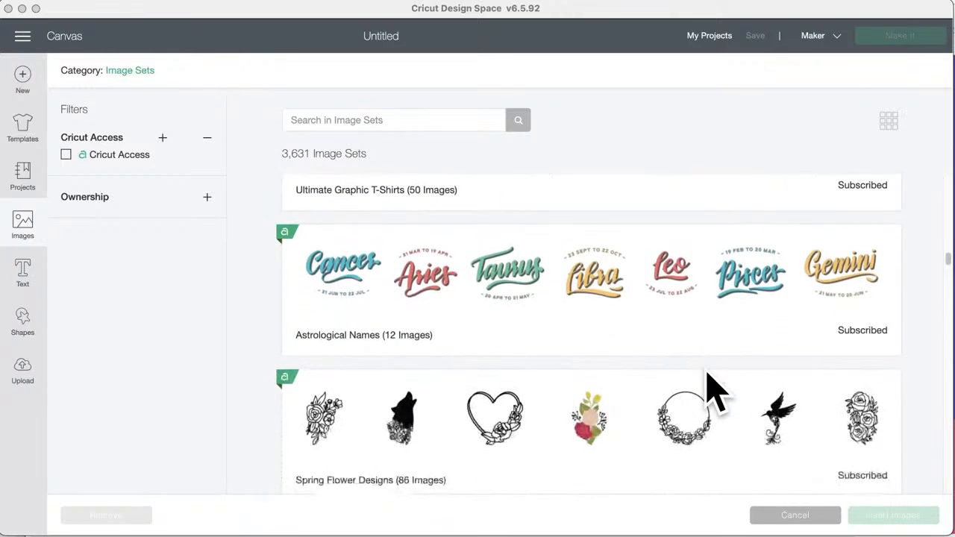
pyautogui.scroll(-4, 713, 388)
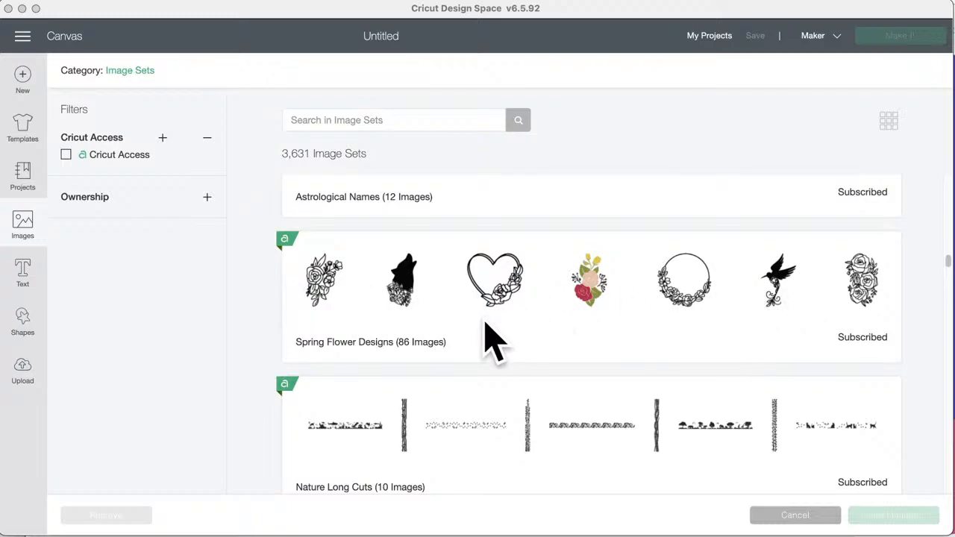
pyautogui.scroll(-2, 483, 333)
pyautogui.scroll(-3, 482, 332)
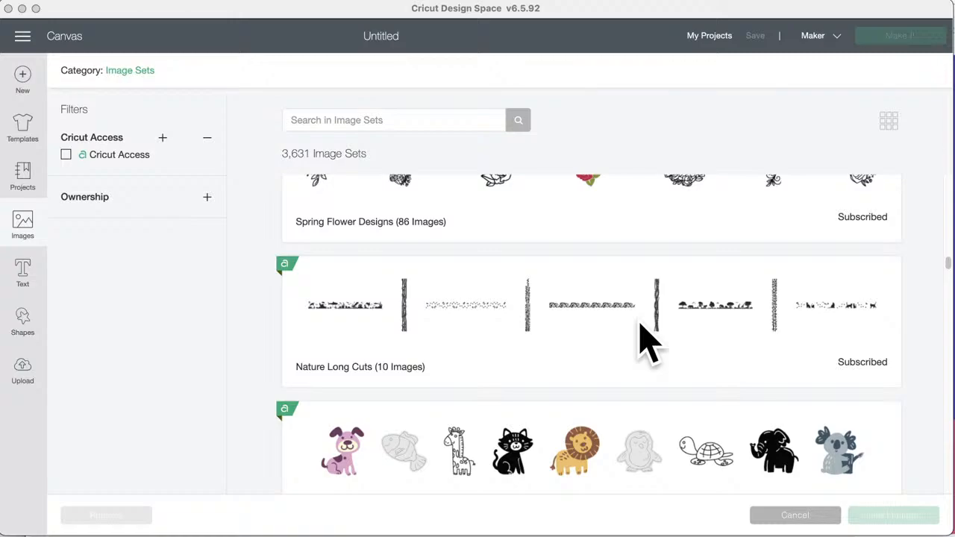
# Step: Look through the image sets from Favorite Animals through Basketball, Chinoiserie and Celtic designs to Purim Masks
pyautogui.scroll(-3, 640, 328)
pyautogui.scroll(-3, 640, 328)
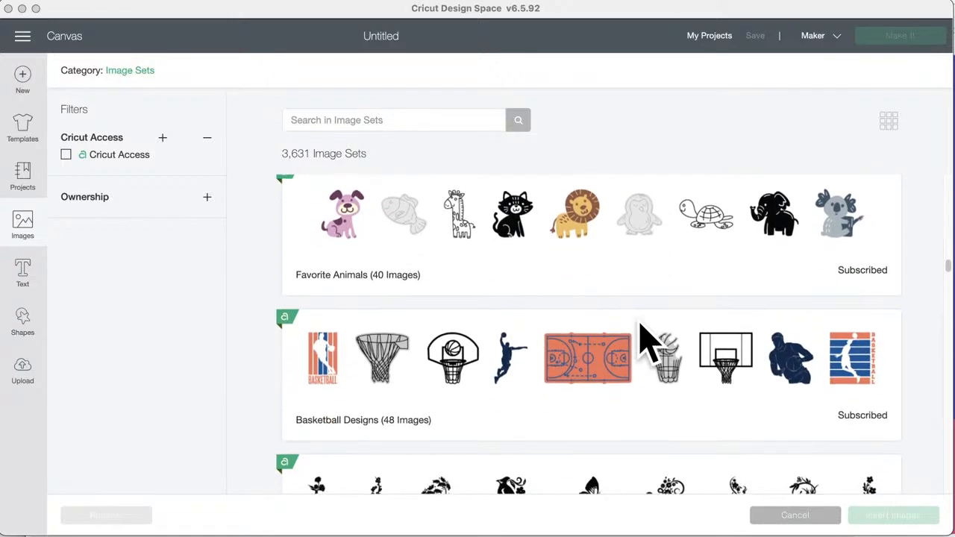
pyautogui.scroll(-3, 639, 326)
pyautogui.scroll(-1, 640, 328)
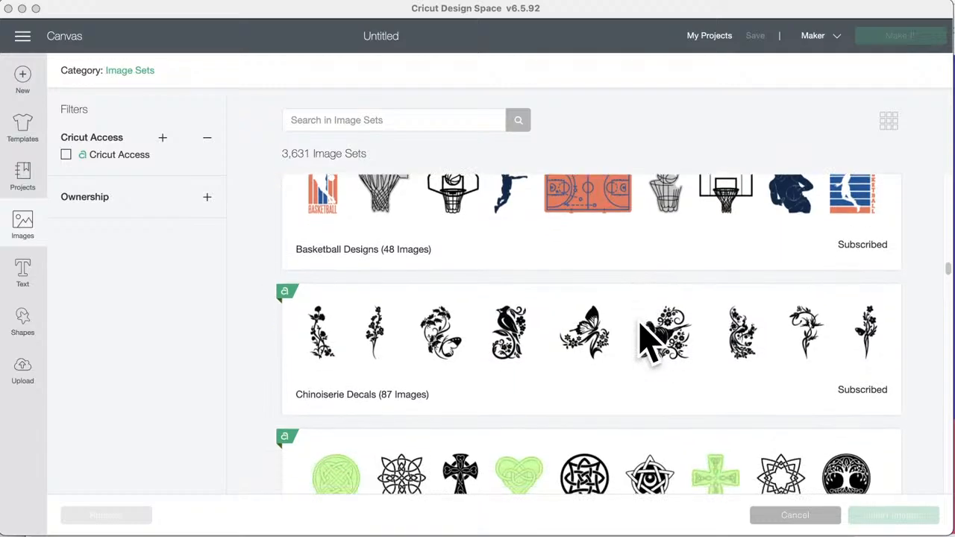
pyautogui.scroll(-2, 641, 326)
pyautogui.scroll(-1, 641, 327)
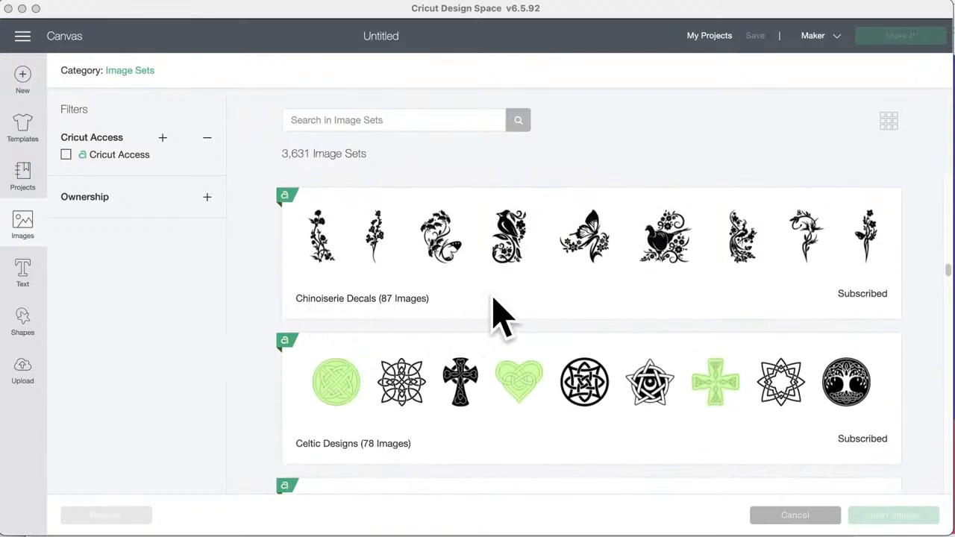
pyautogui.scroll(-5, 500, 317)
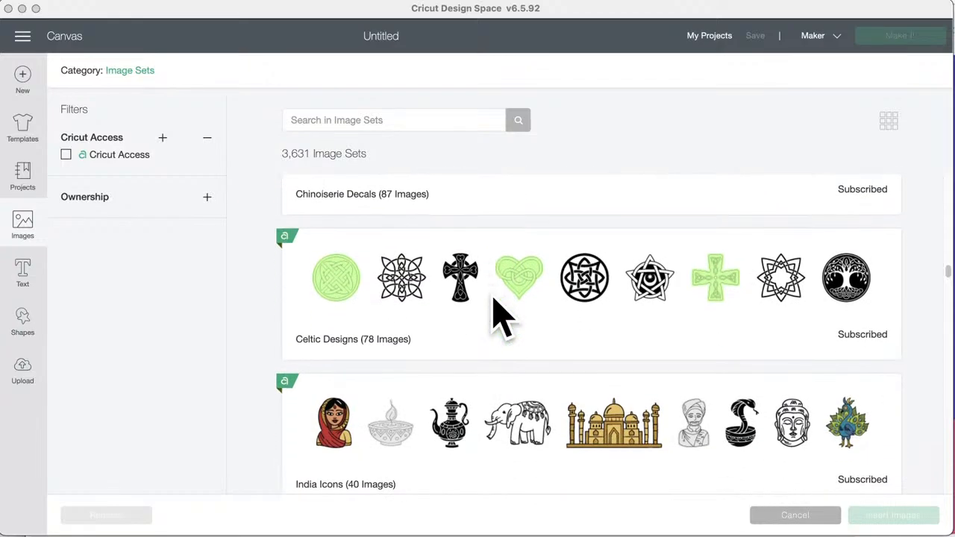
pyautogui.scroll(-4, 492, 317)
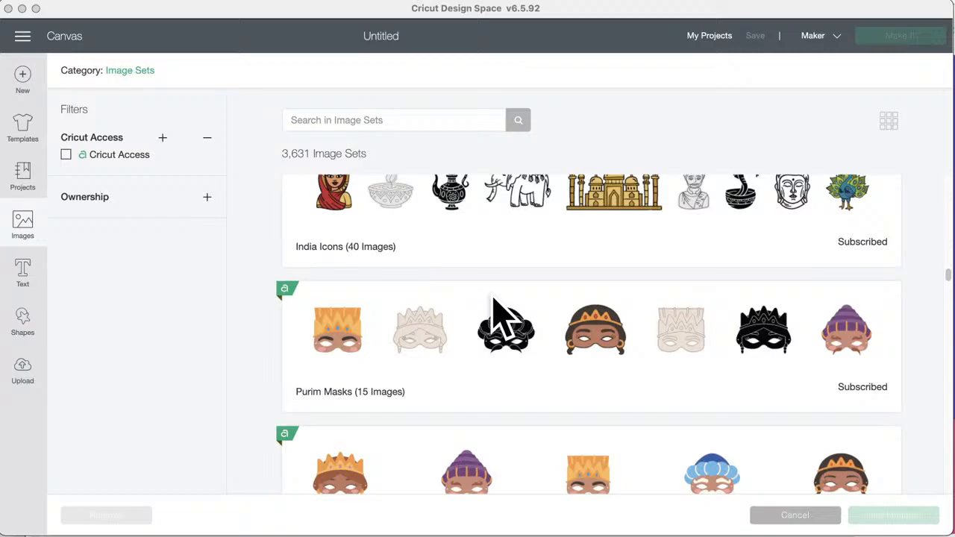
# Step: Go back through the image sets to the mug collections and open the Mug Design Starters set
pyautogui.scroll(20, 492, 318)
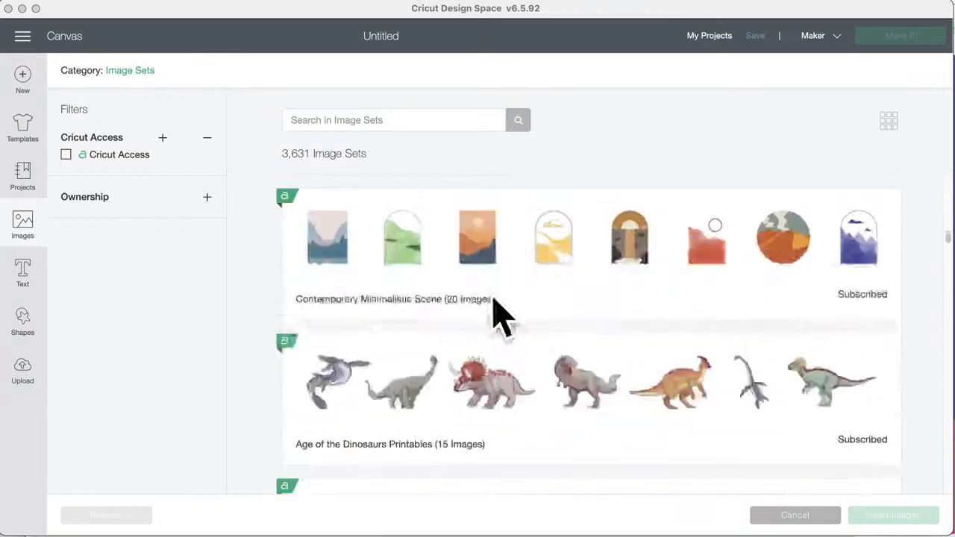
pyautogui.scroll(10, 500, 318)
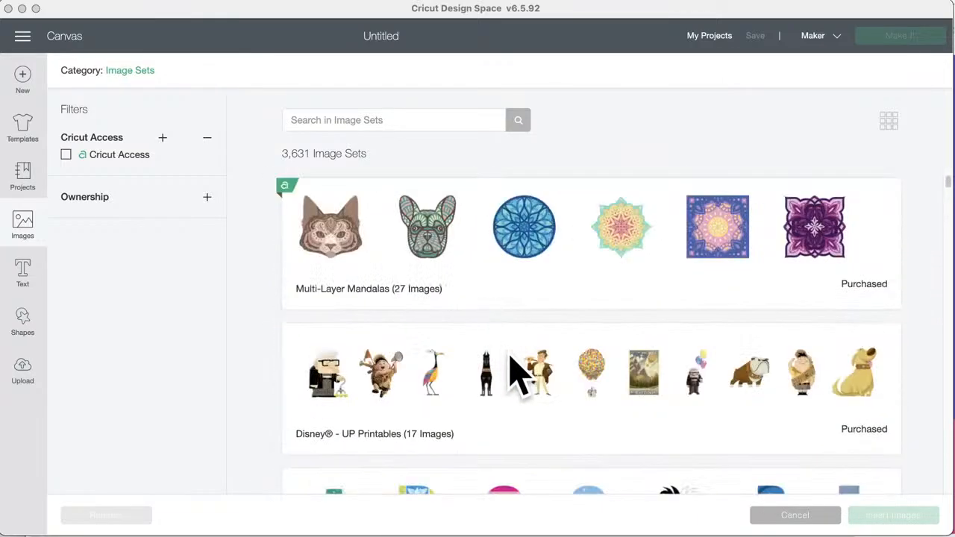
pyautogui.scroll(-7, 507, 365)
pyautogui.scroll(7, 508, 365)
pyautogui.scroll(-4, 507, 366)
pyautogui.scroll(-15, 504, 377)
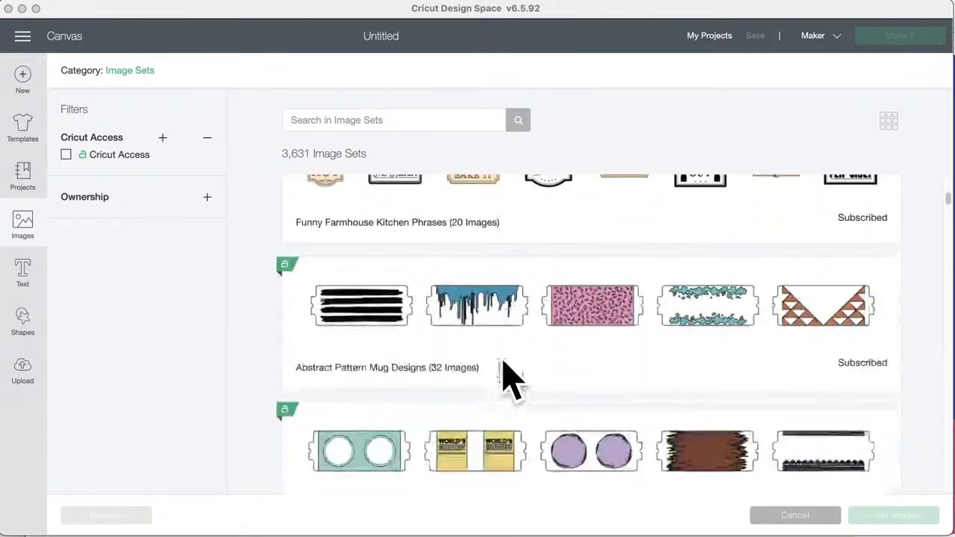
pyautogui.scroll(5, 510, 379)
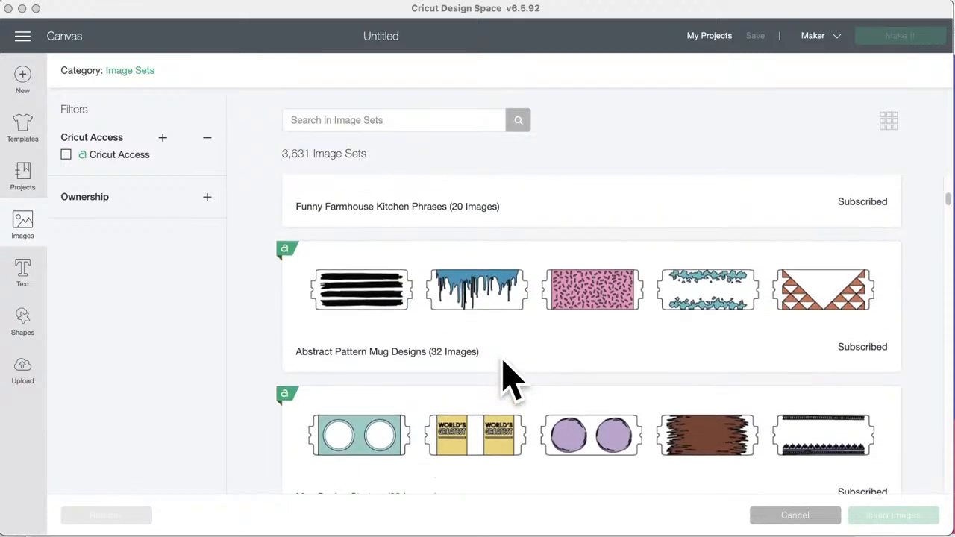
pyautogui.scroll(2, 508, 377)
pyautogui.scroll(-3, 508, 377)
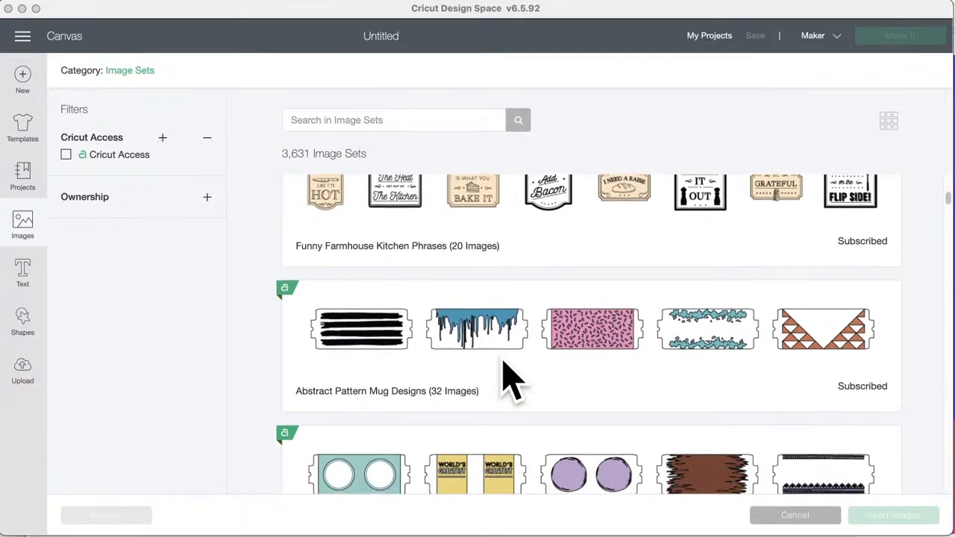
pyautogui.scroll(-1, 507, 377)
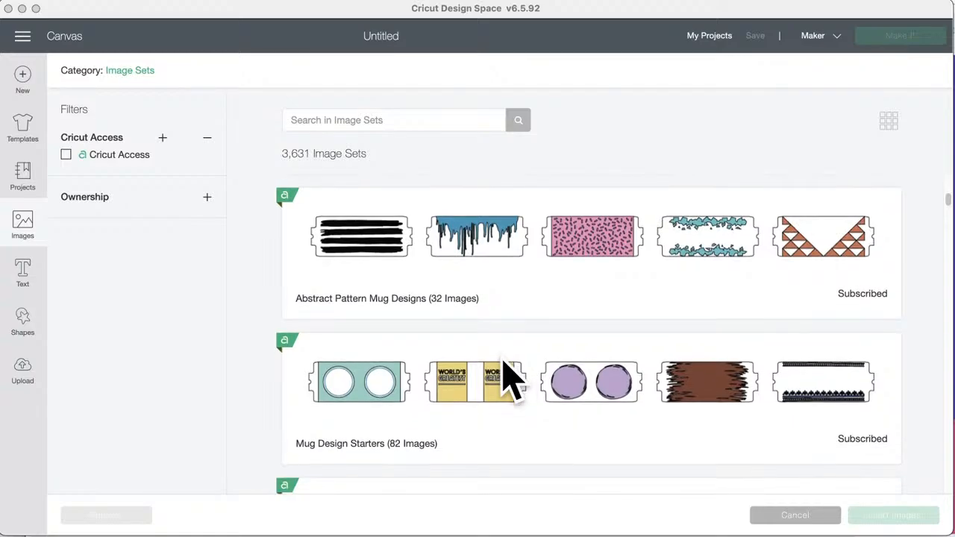
pyautogui.click(482, 423)
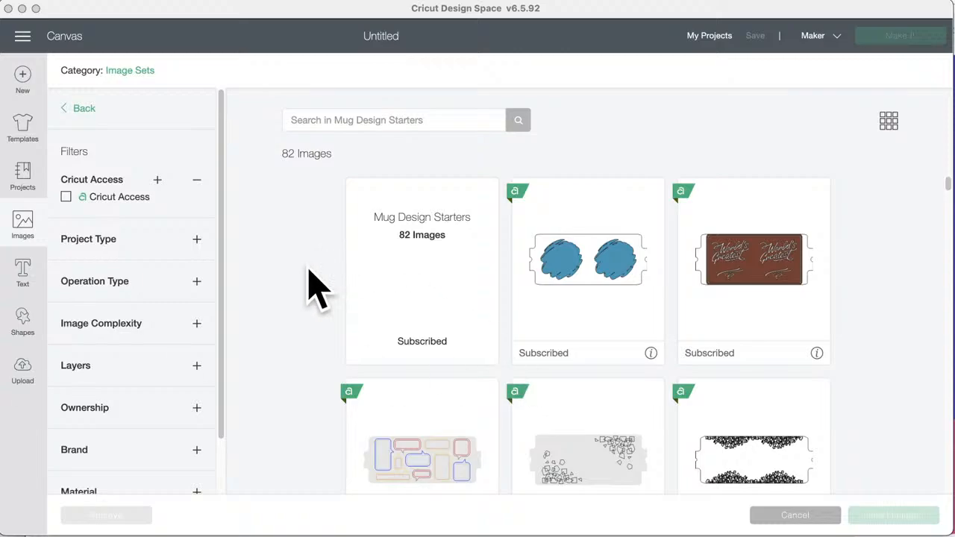
# Step: Browse the mug wrap designs in the Mug Design Starters set down to the purple paint circles design
pyautogui.scroll(-5, 317, 287)
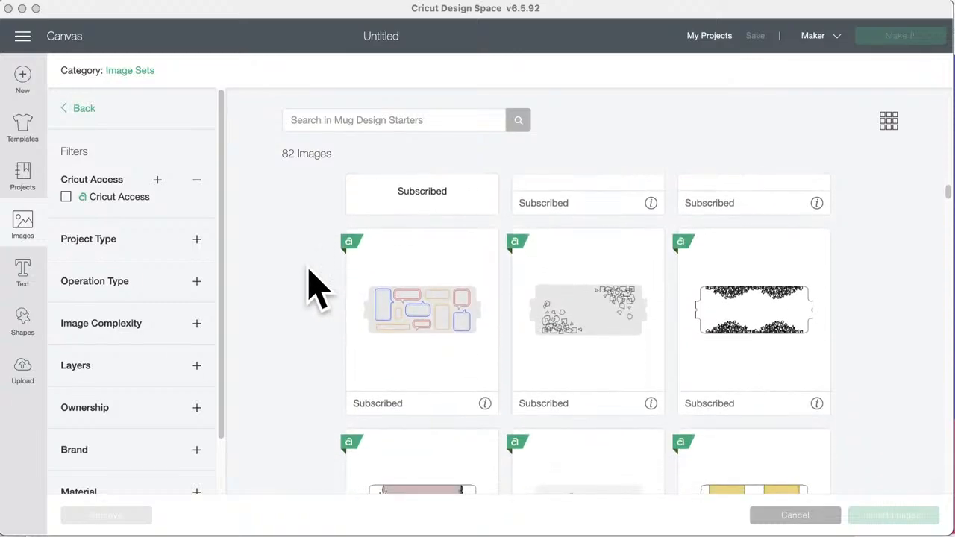
pyautogui.scroll(-5, 309, 288)
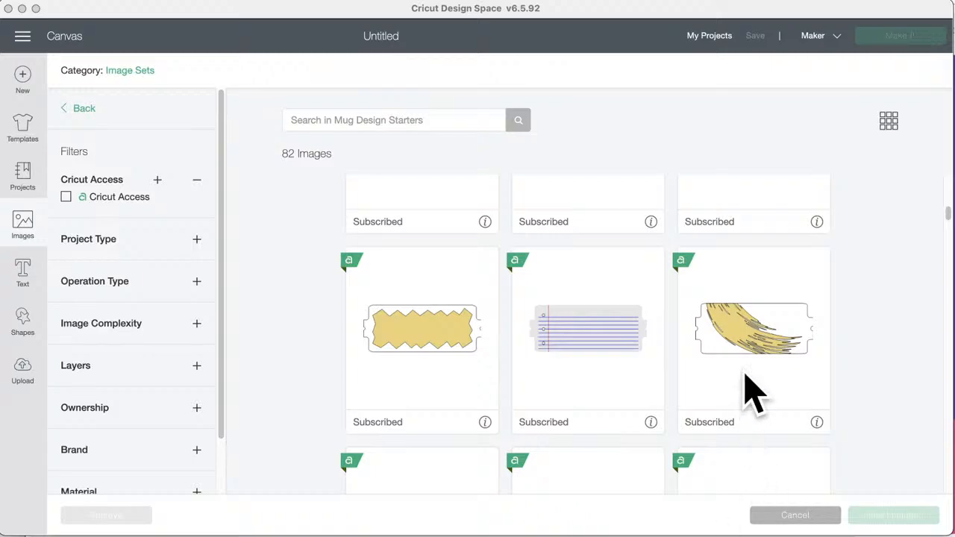
pyautogui.scroll(-10, 575, 366)
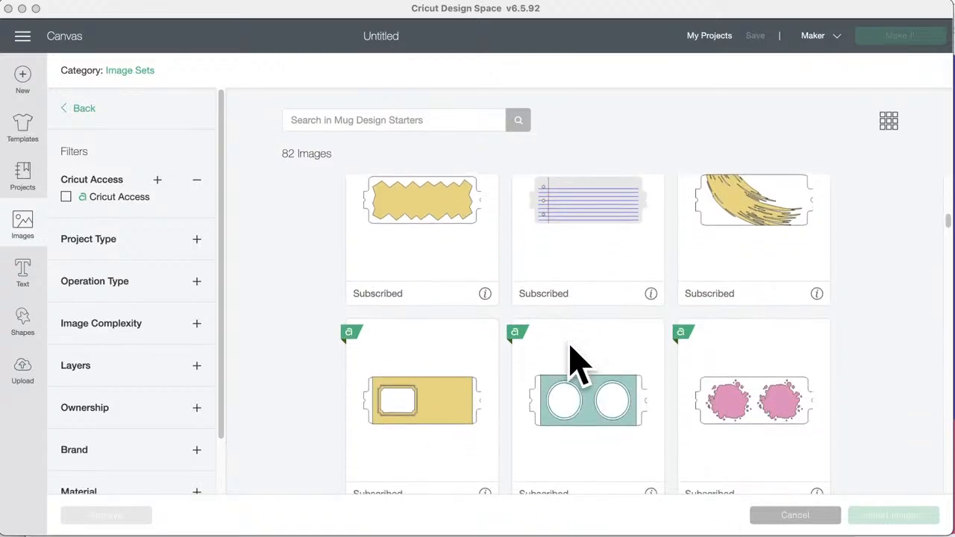
pyautogui.scroll(-9, 574, 366)
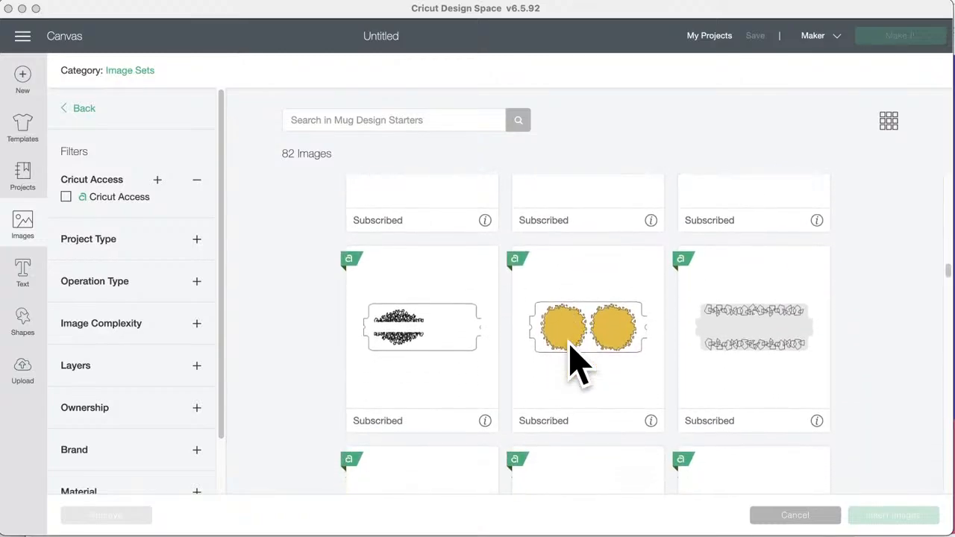
pyautogui.scroll(-1, 575, 366)
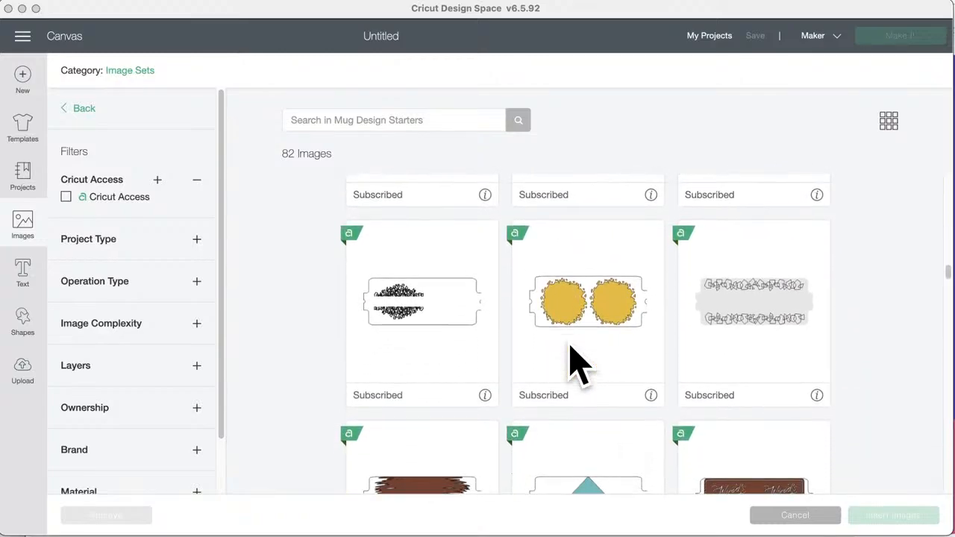
pyautogui.scroll(-5, 574, 366)
pyautogui.scroll(-10, 575, 365)
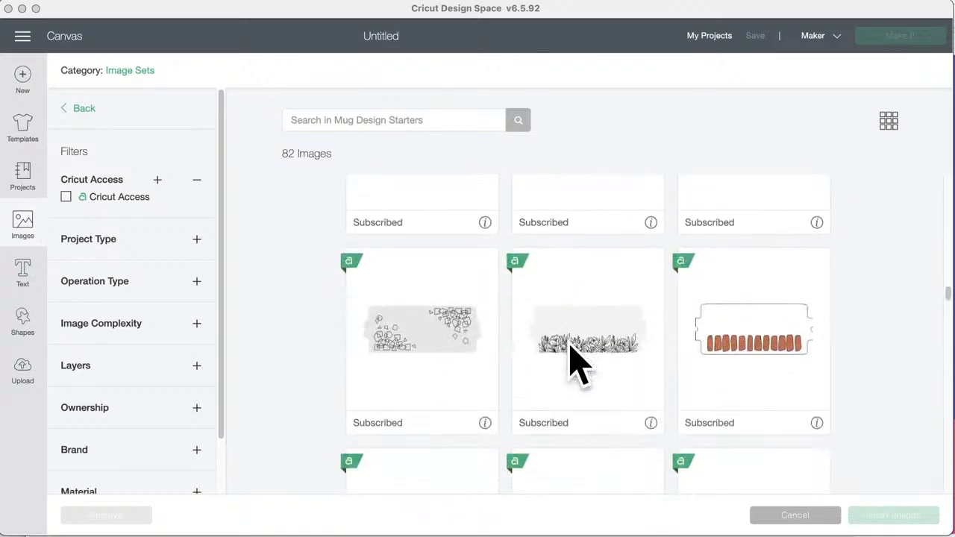
pyautogui.scroll(-10, 575, 366)
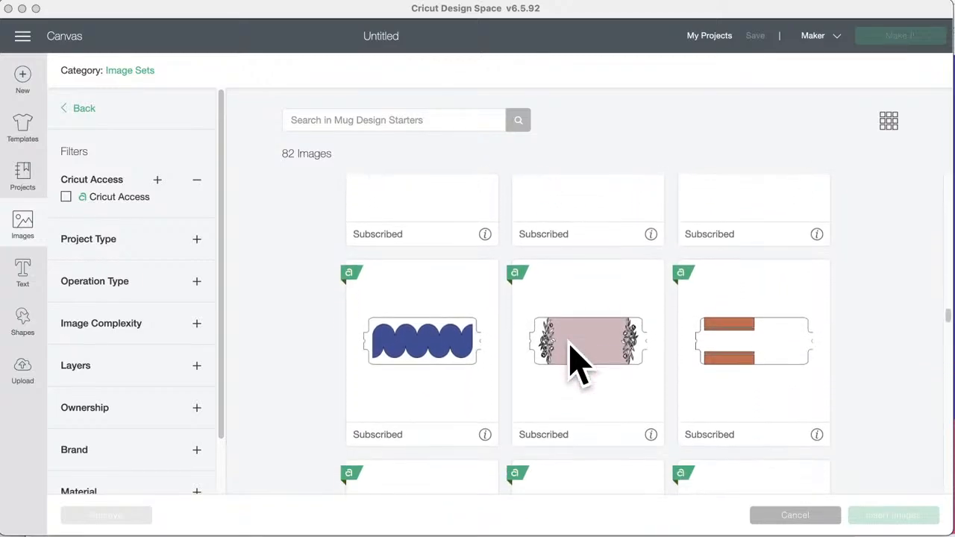
pyautogui.scroll(-5, 575, 366)
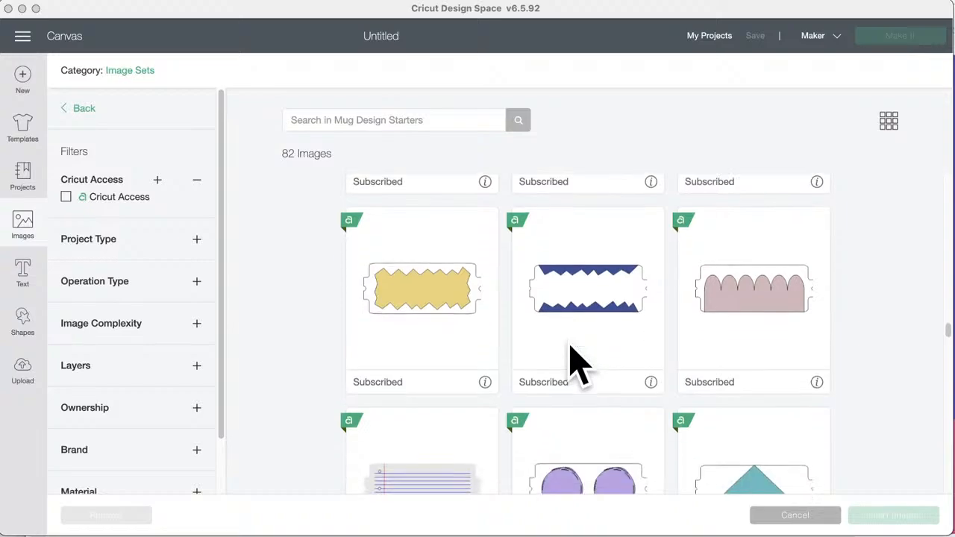
pyautogui.scroll(-5, 579, 364)
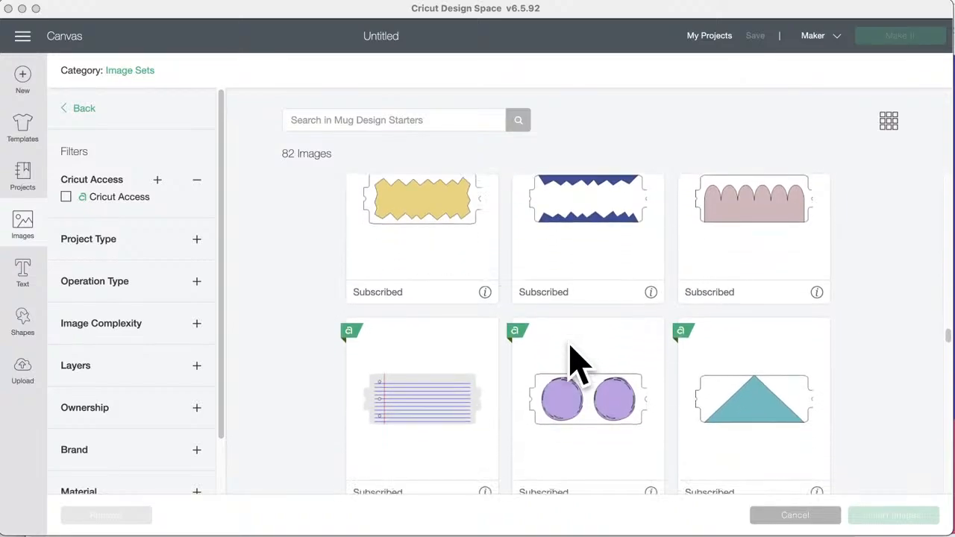
pyautogui.scroll(-5, 578, 364)
pyautogui.scroll(2, 579, 364)
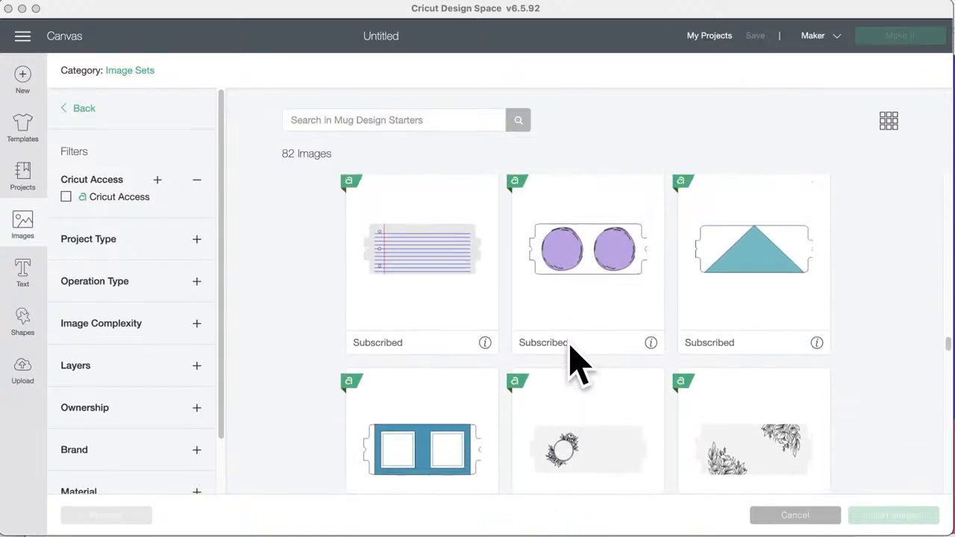
# Step: Insert the mug design with two purple paint circles onto the canvas and move it to about X 1.4, Y 1.07
pyautogui.click(592, 269)
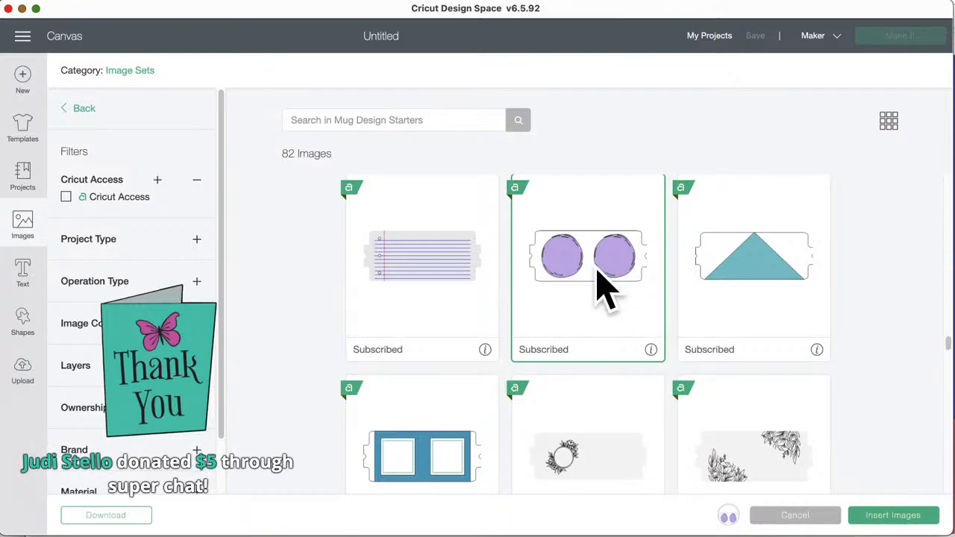
pyautogui.click(595, 306)
pyautogui.scroll(1, 604, 290)
pyautogui.scroll(1, 612, 310)
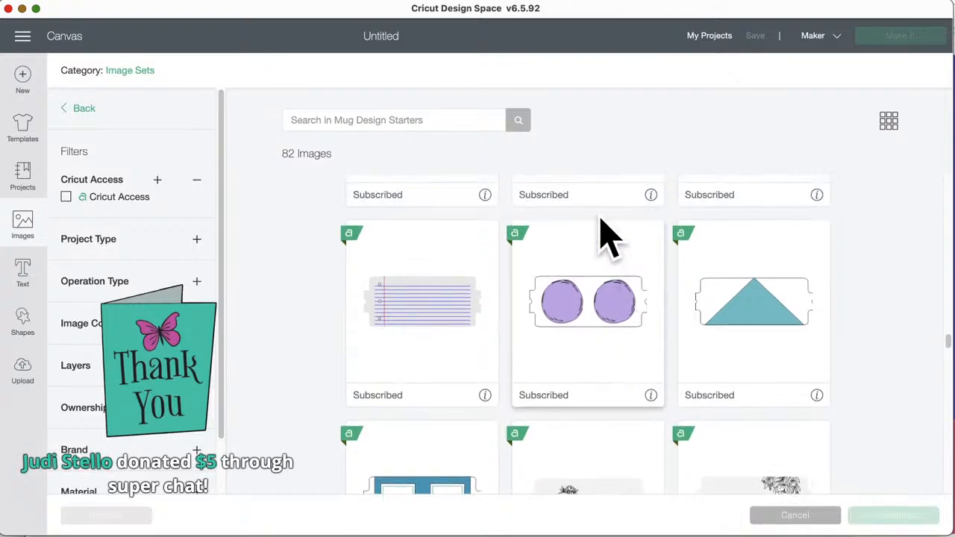
pyautogui.click(598, 343)
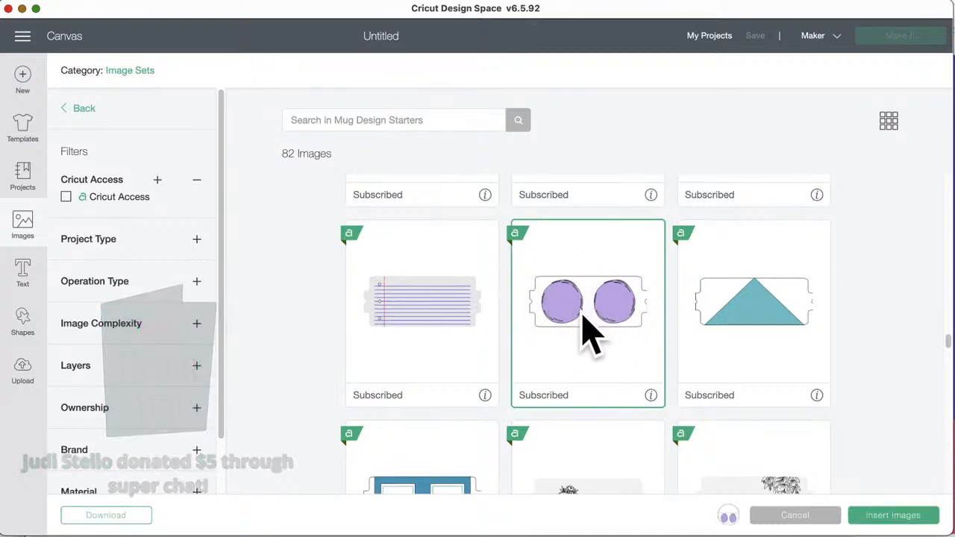
pyautogui.click(651, 396)
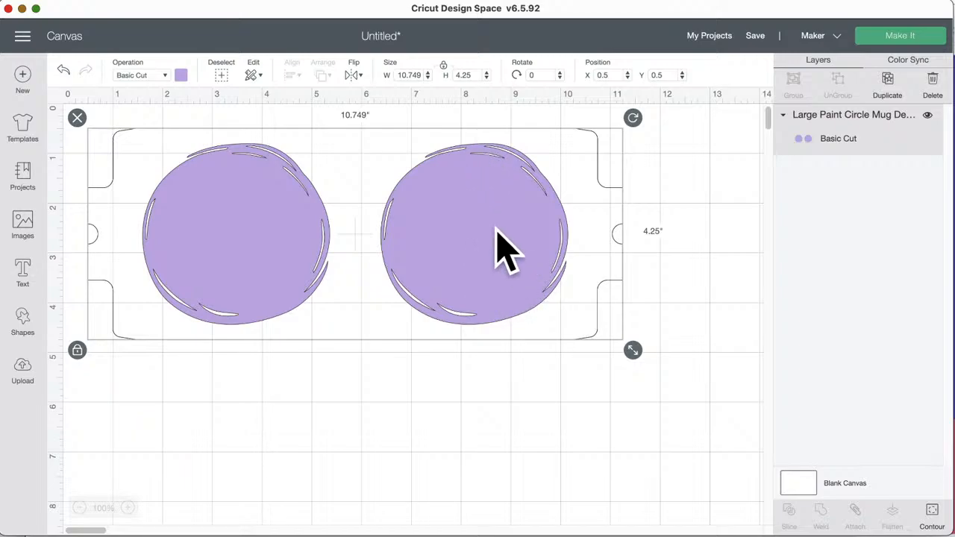
pyautogui.moveTo(495, 241); pyautogui.dragTo(542, 261)
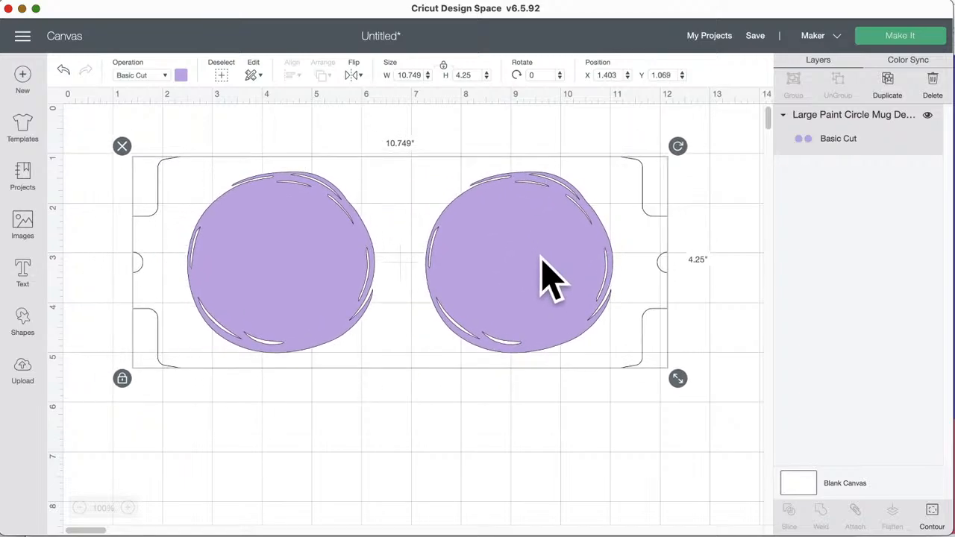
# Step: Review the mug design's individual contours without hiding any, and reposition the design to about X 2.17, Y 1.25
pyautogui.click(932, 513)
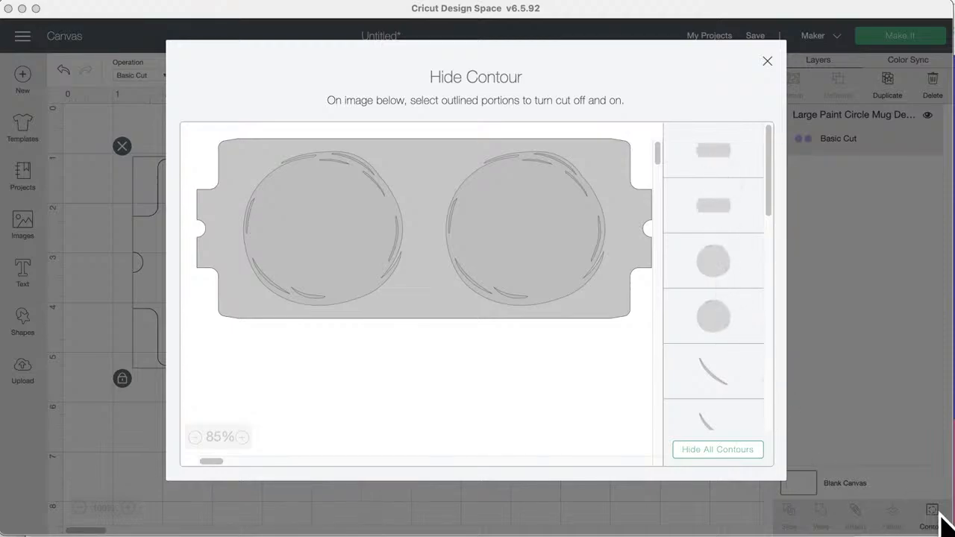
pyautogui.scroll(-10, 713, 239)
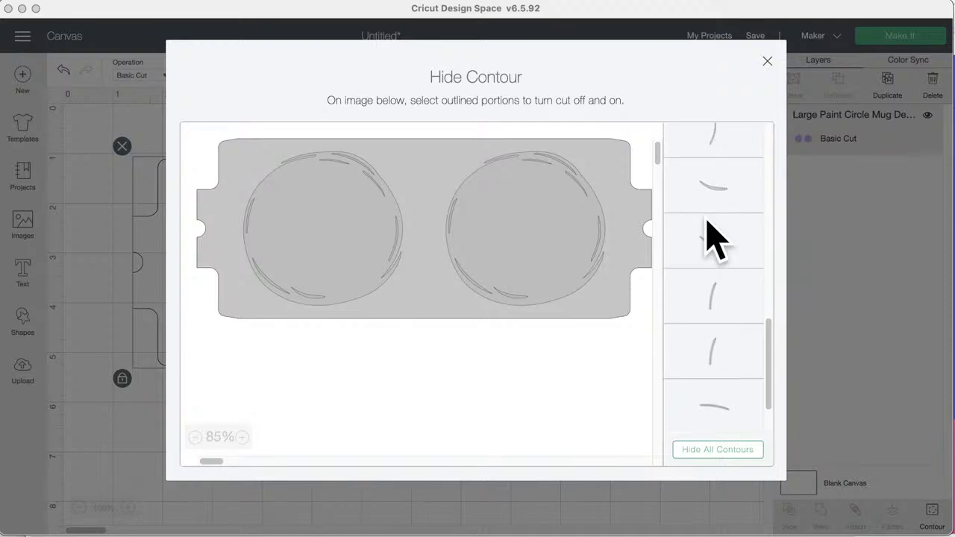
pyautogui.scroll(10, 707, 221)
pyautogui.click(140, 416)
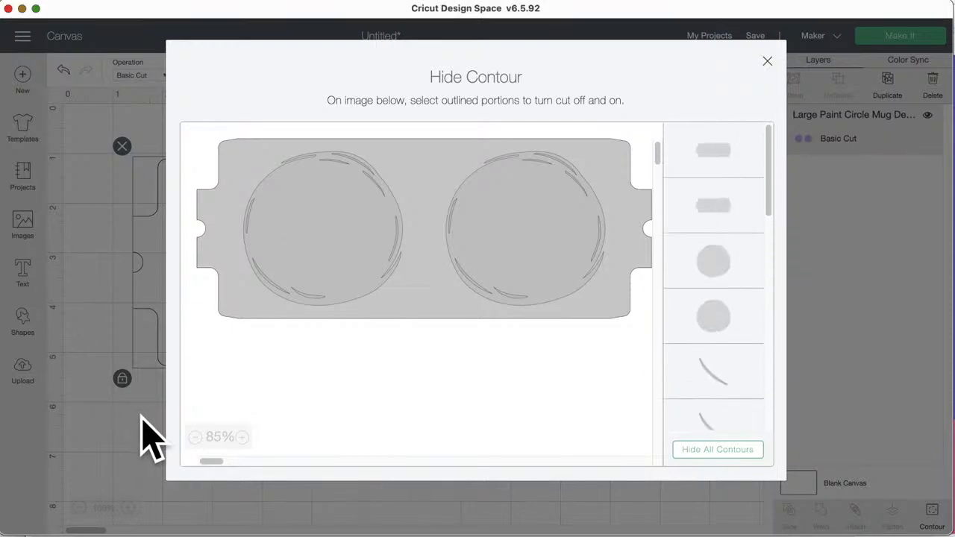
pyautogui.click(149, 441)
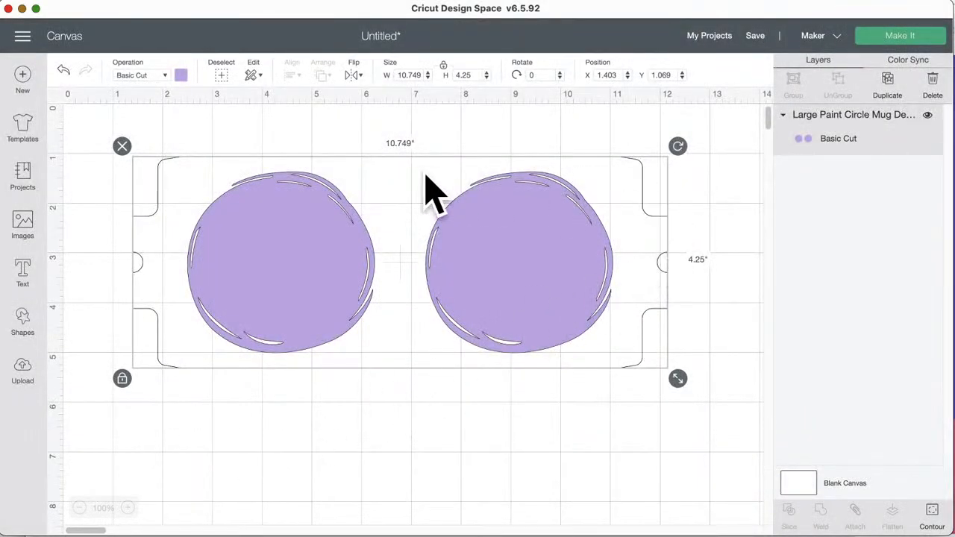
pyautogui.moveTo(305, 257); pyautogui.dragTo(337, 263)
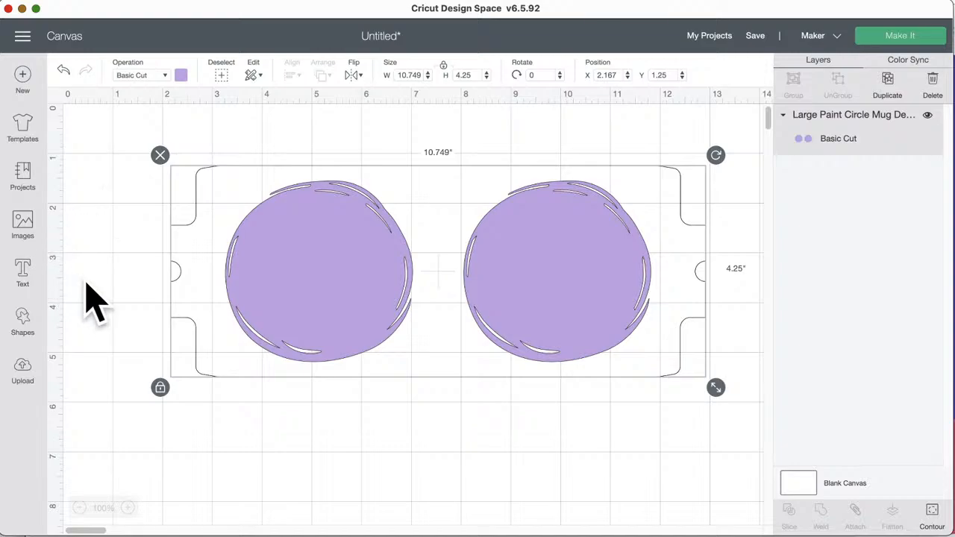
# Step: Browse the image sets to the mug monogram collections and open the Striped Mug Monograms set
pyautogui.click(23, 223)
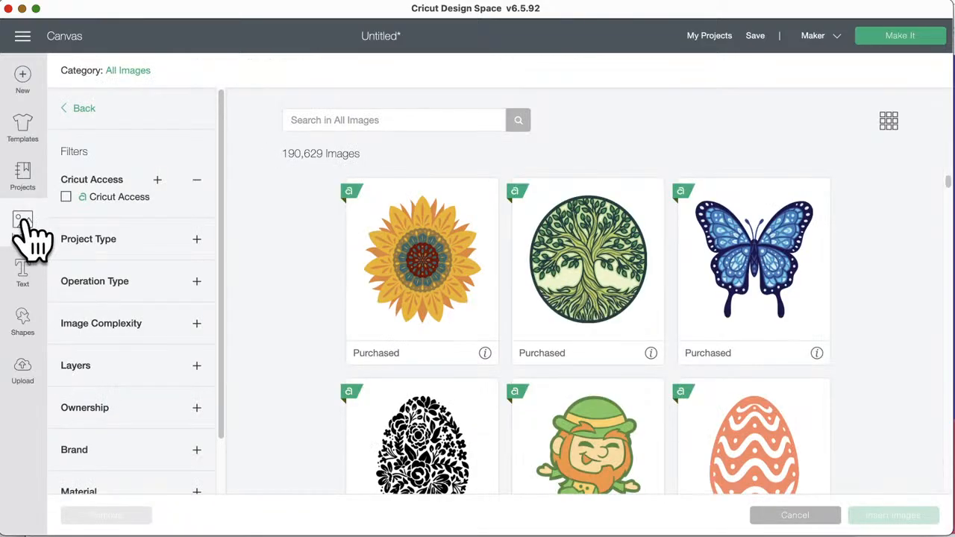
pyautogui.click(87, 110)
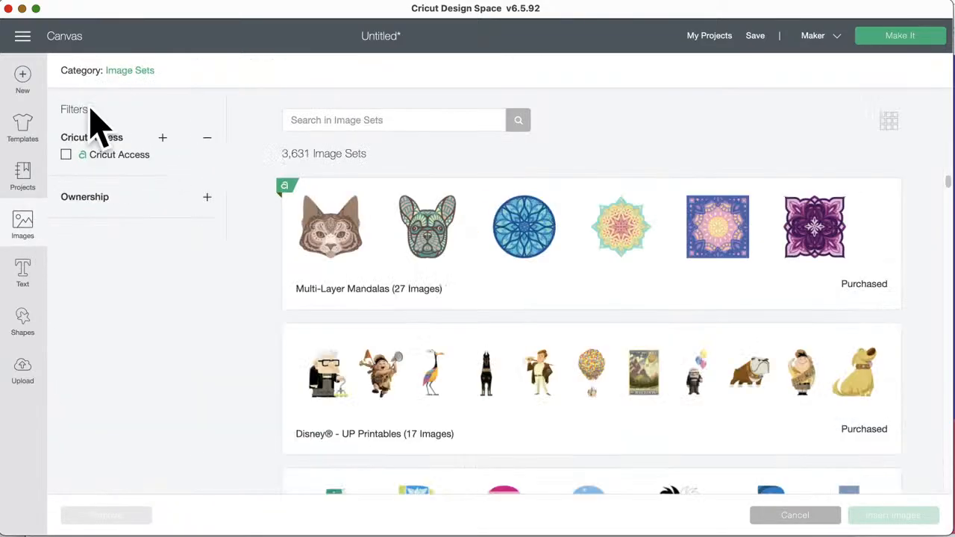
pyautogui.scroll(-2, 404, 373)
pyautogui.scroll(-20, 403, 407)
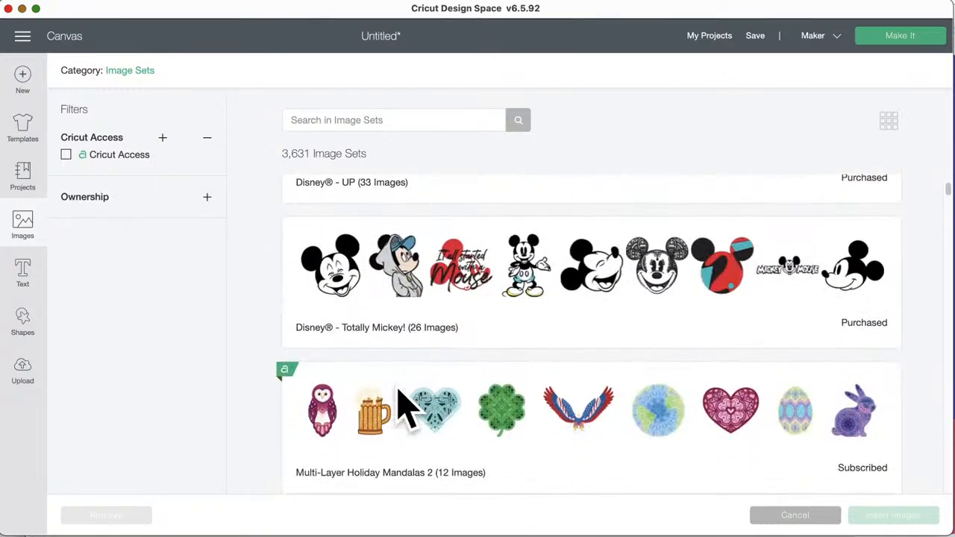
pyautogui.scroll(-10, 405, 399)
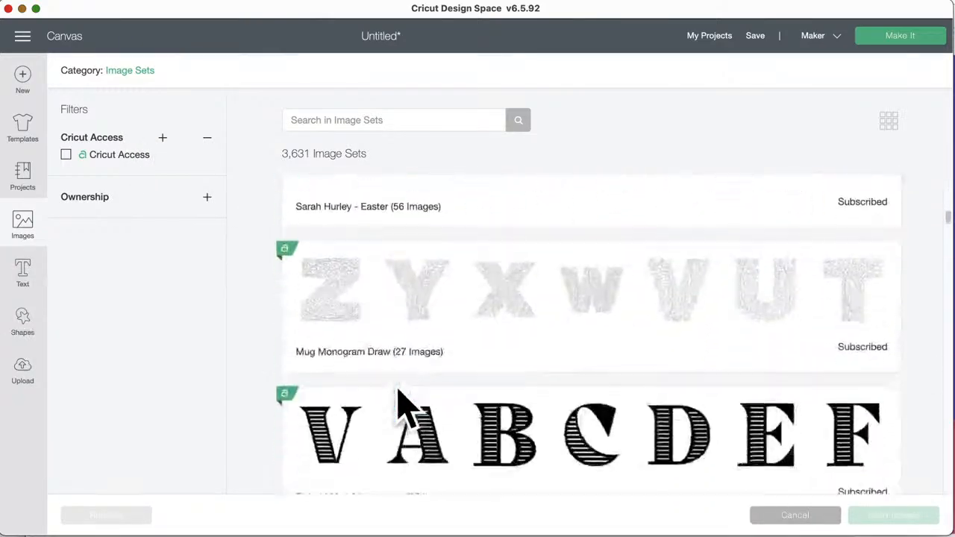
pyautogui.click(436, 320)
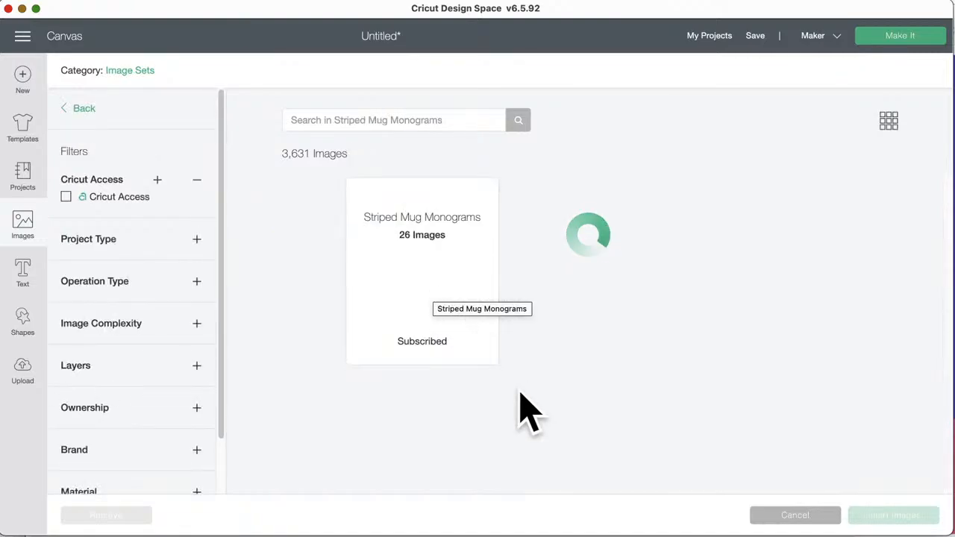
# Step: Insert the striped B monogram onto the canvas and fit it inside the first paint circle at about 2.39 by 2.4 inches
pyautogui.scroll(-1, 550, 407)
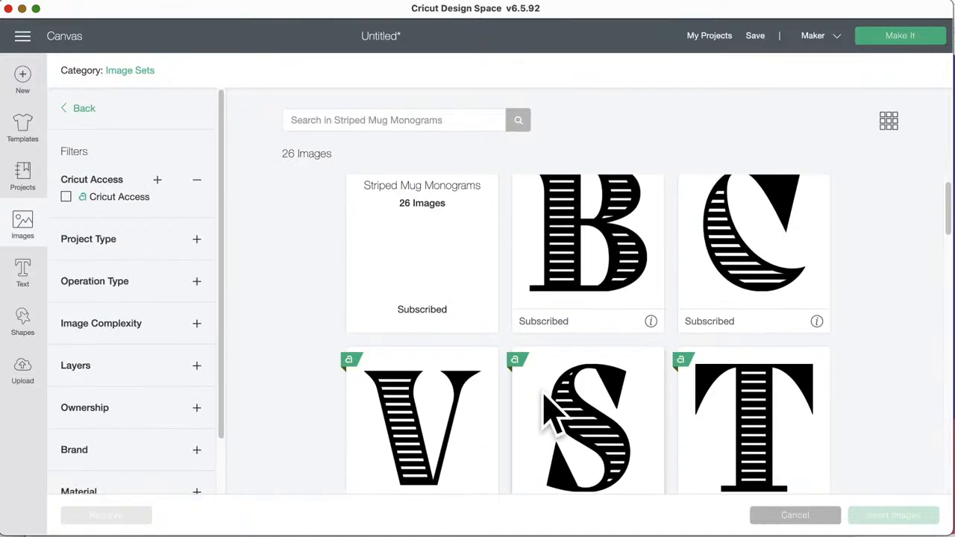
pyautogui.click(638, 274)
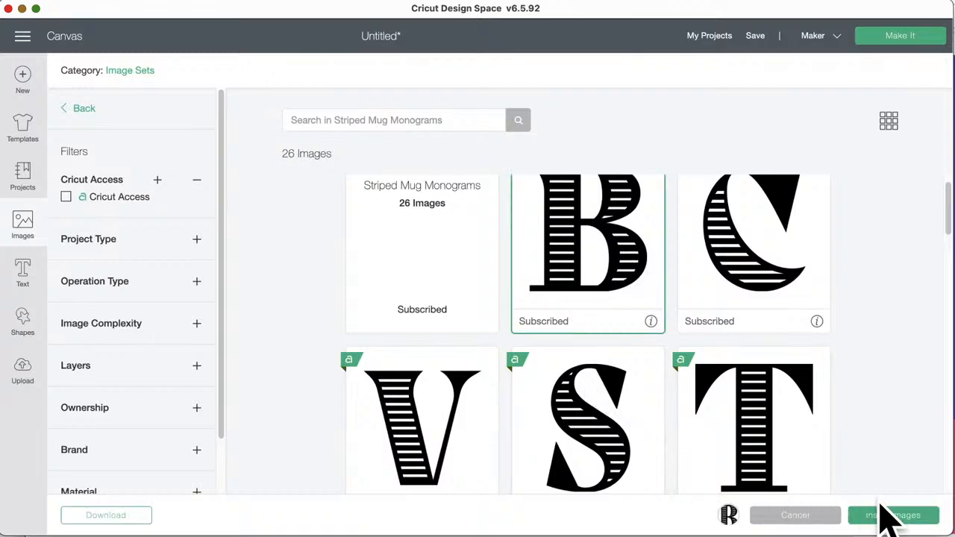
pyautogui.click(906, 519)
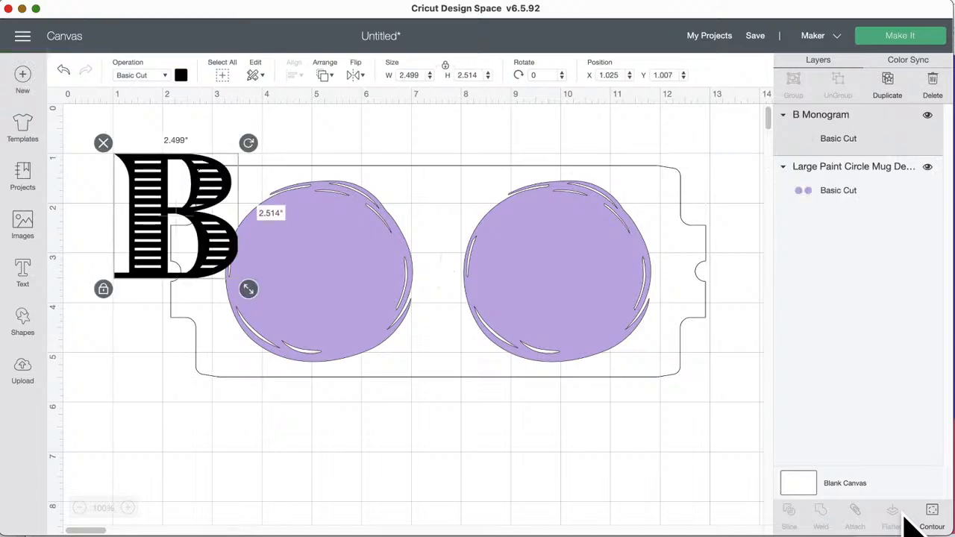
pyautogui.moveTo(227, 250); pyautogui.dragTo(374, 304)
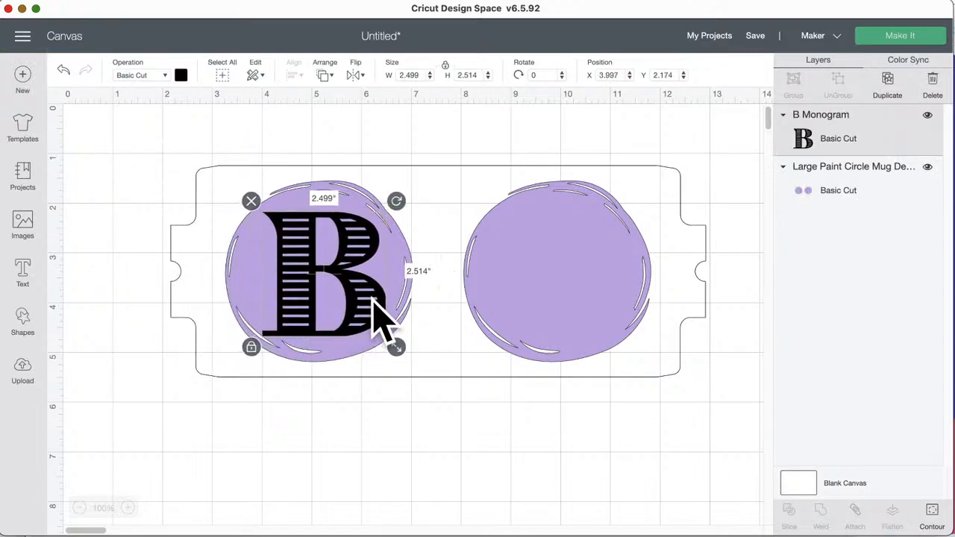
pyautogui.moveTo(399, 348); pyautogui.dragTo(391, 343)
pyautogui.moveTo(356, 311); pyautogui.dragTo(360, 306)
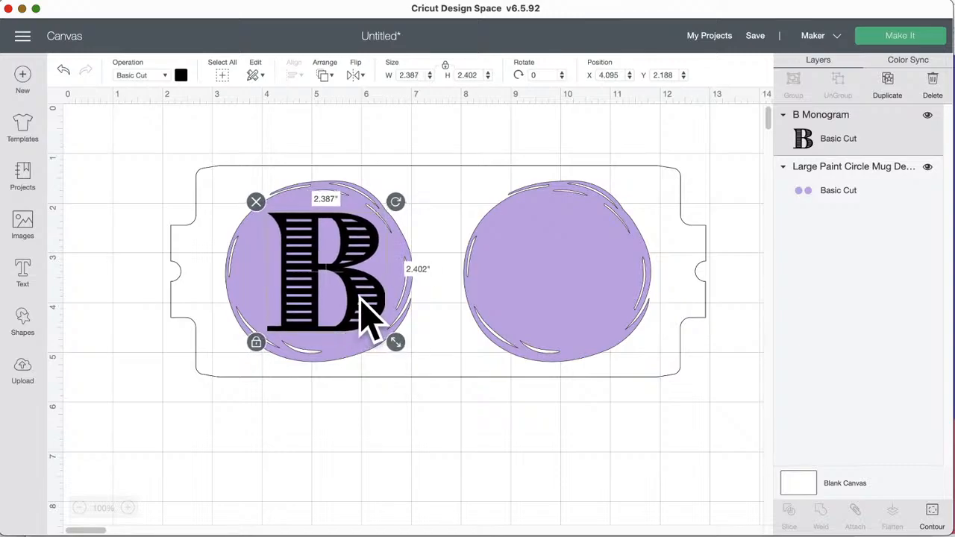
# Step: Duplicate the B monogram onto the second paint circle and align the tops of both letters
pyautogui.click(889, 80)
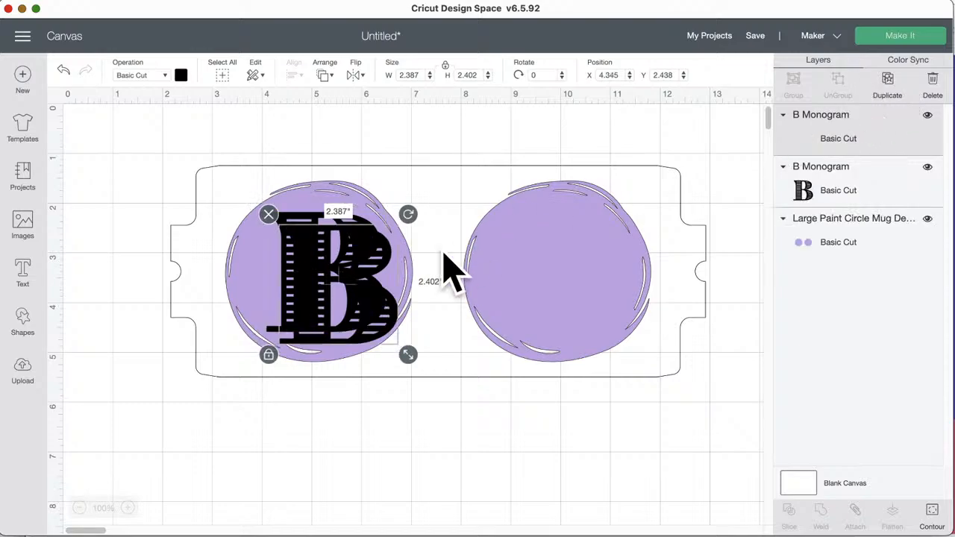
pyautogui.moveTo(359, 282); pyautogui.dragTo(593, 262)
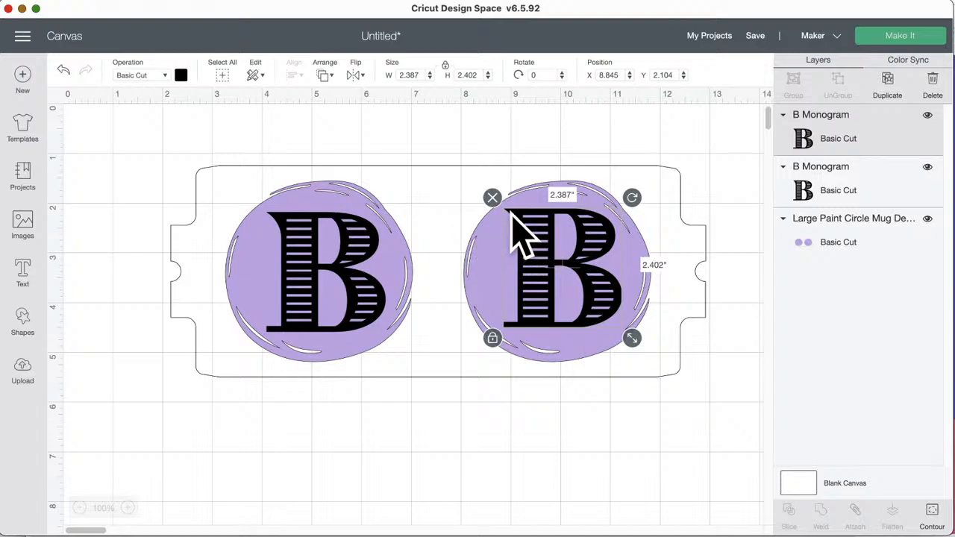
pyautogui.keyDown('shift'); pyautogui.click(339, 224); pyautogui.keyUp('shift')
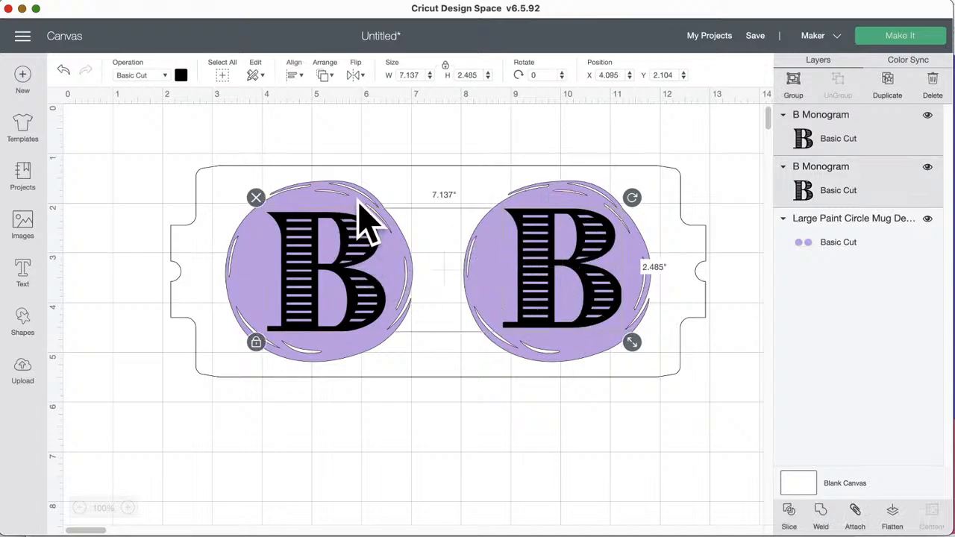
pyautogui.click(295, 77)
pyautogui.click(314, 168)
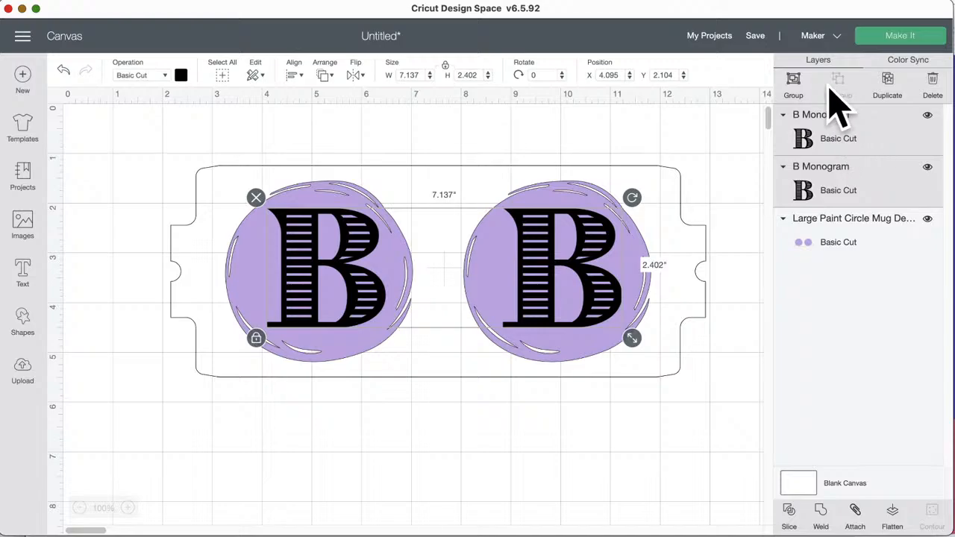
# Step: Group the two B monograms and center the group on the mug design
pyautogui.click(803, 88)
pyautogui.moveTo(536, 279); pyautogui.dragTo(534, 285)
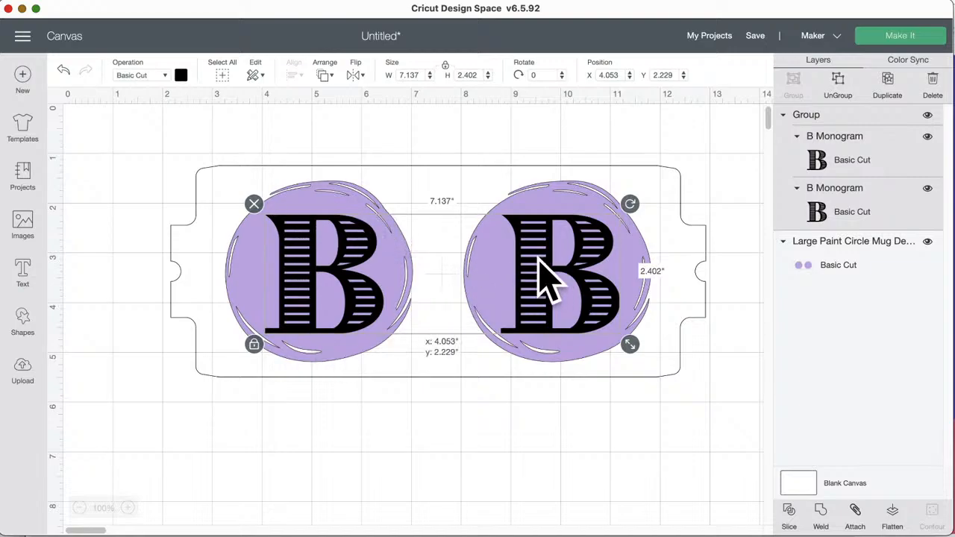
pyautogui.moveTo(293, 124); pyautogui.dragTo(589, 390)
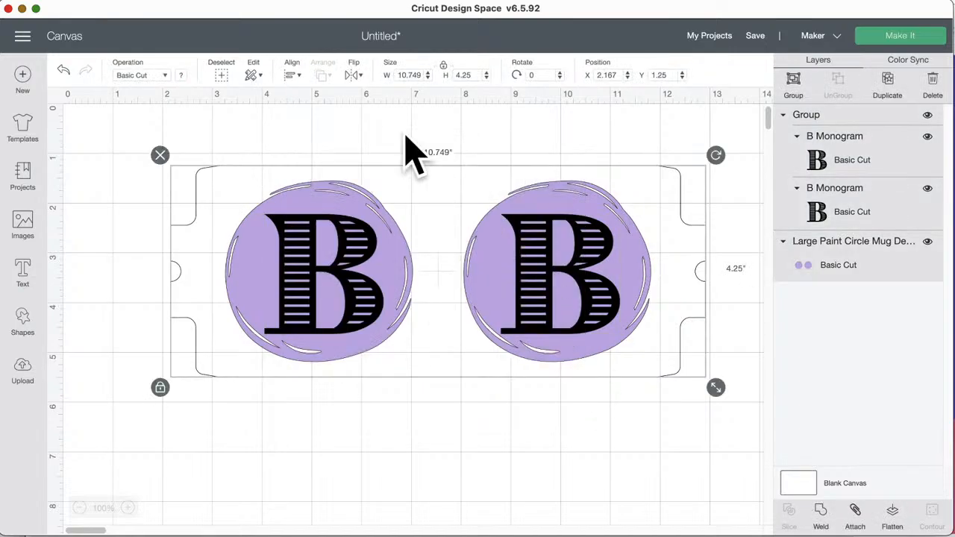
pyautogui.click(293, 76)
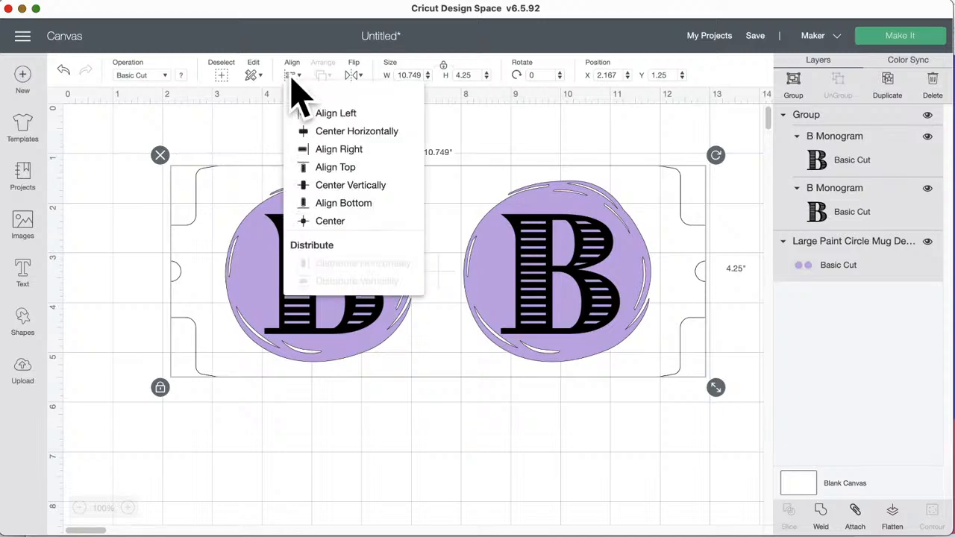
pyautogui.click(323, 221)
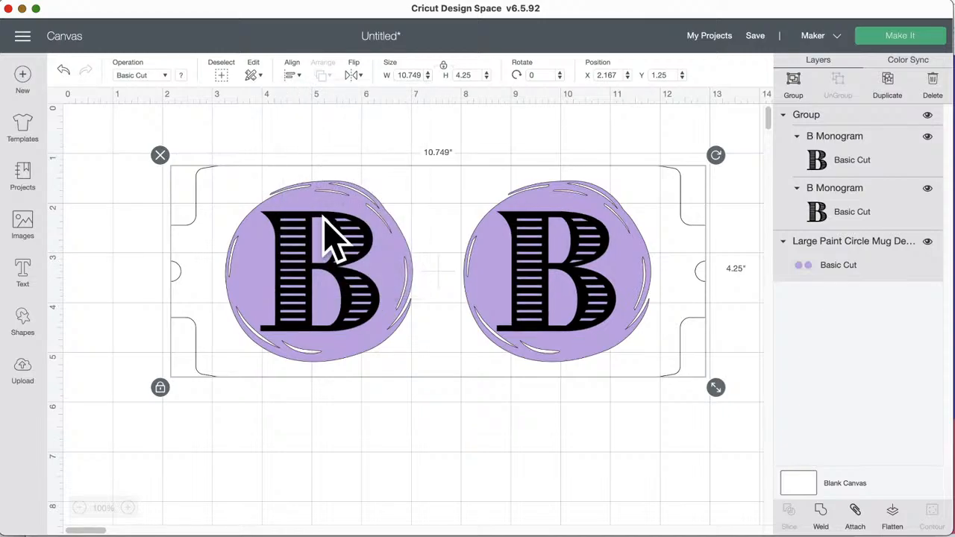
pyautogui.click(452, 448)
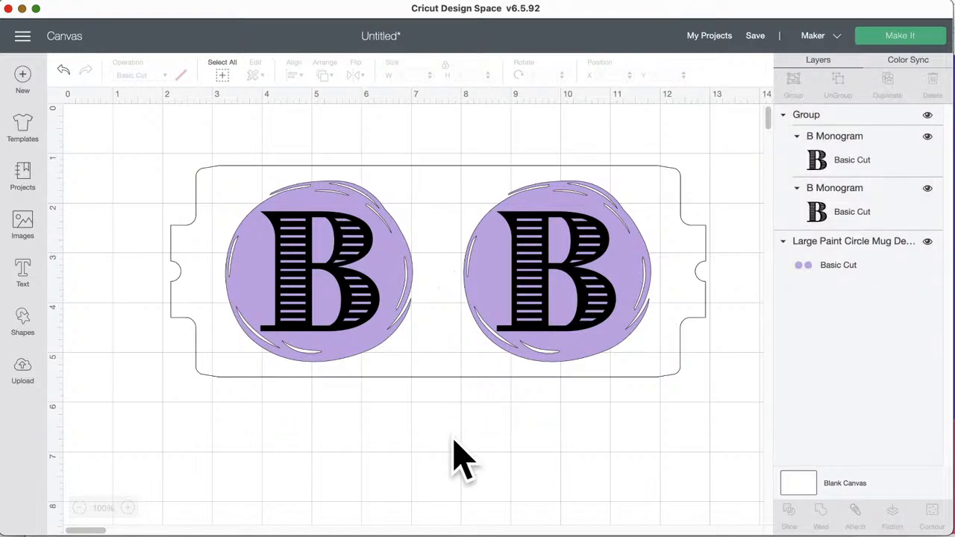
# Step: Adjust the monogram group's placement within the paint circles to about X 4.08, Y 2.2
pyautogui.click(597, 298)
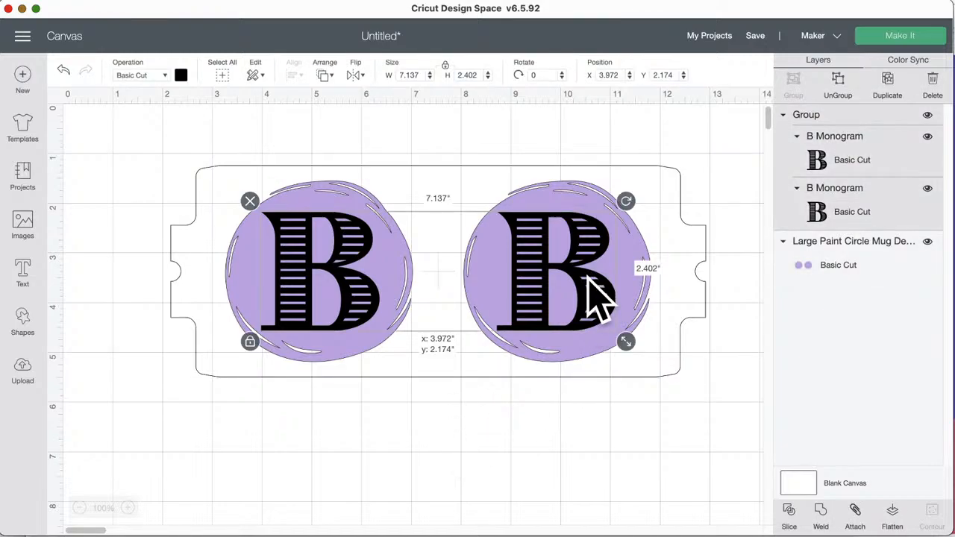
pyautogui.moveTo(588, 276); pyautogui.dragTo(593, 279)
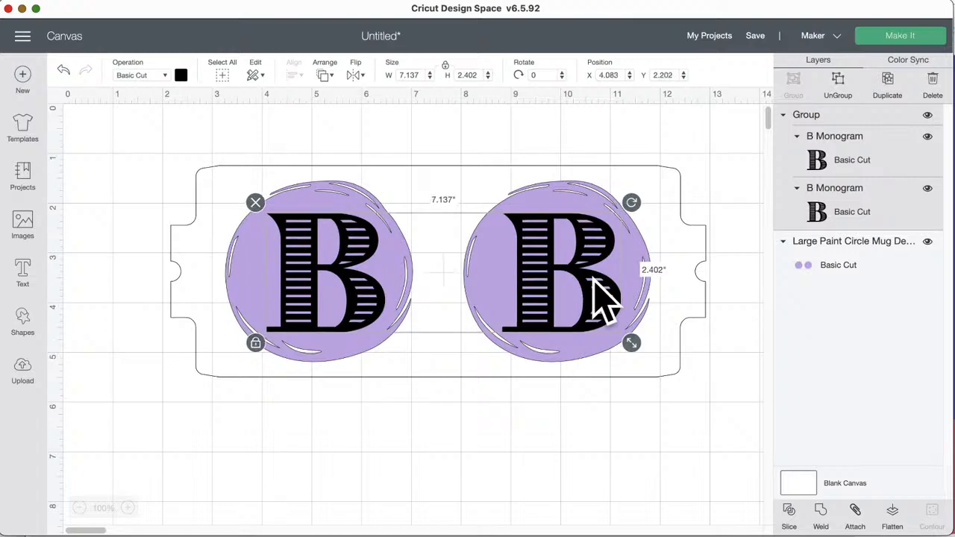
pyautogui.click(591, 449)
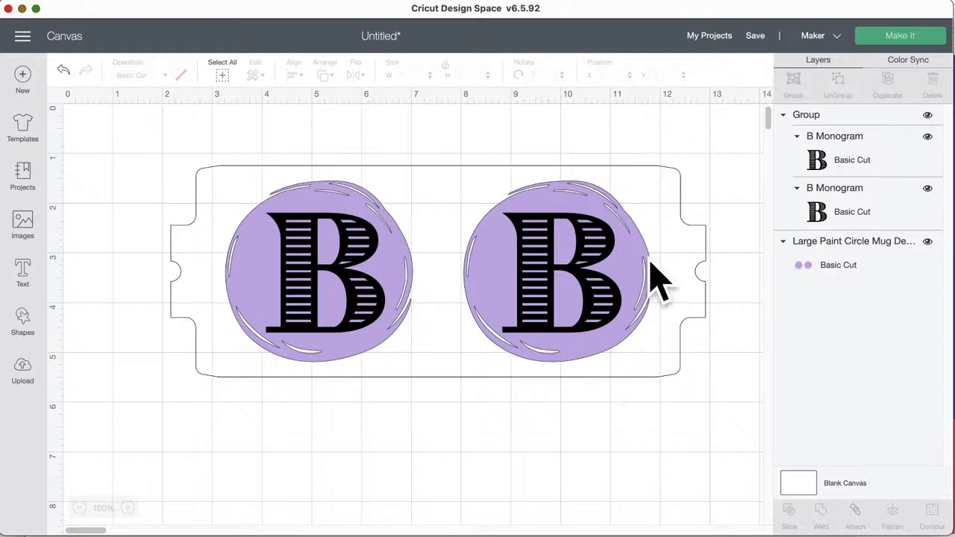
# Step: Preview the cutting mats for the monograms and the mug design, and return to the canvas
pyautogui.click(901, 45)
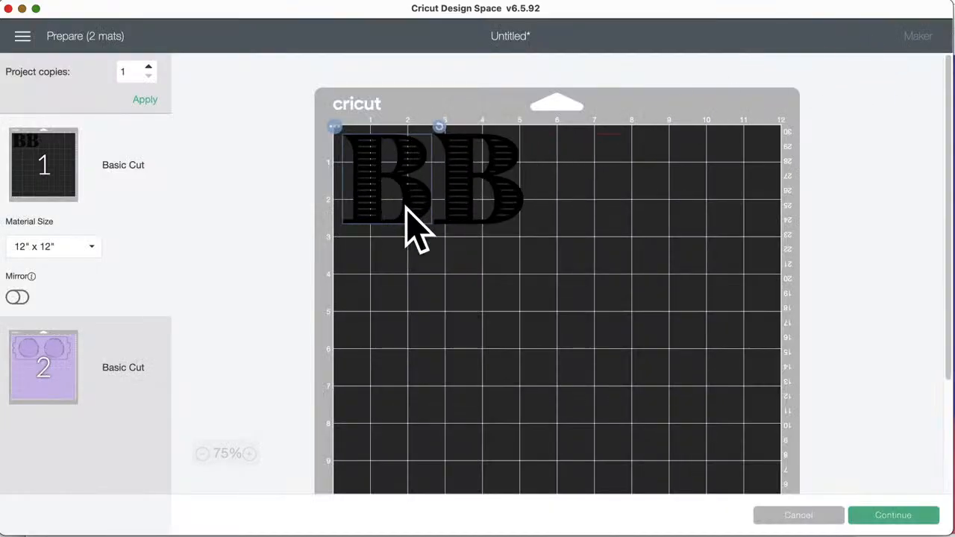
pyautogui.click(37, 347)
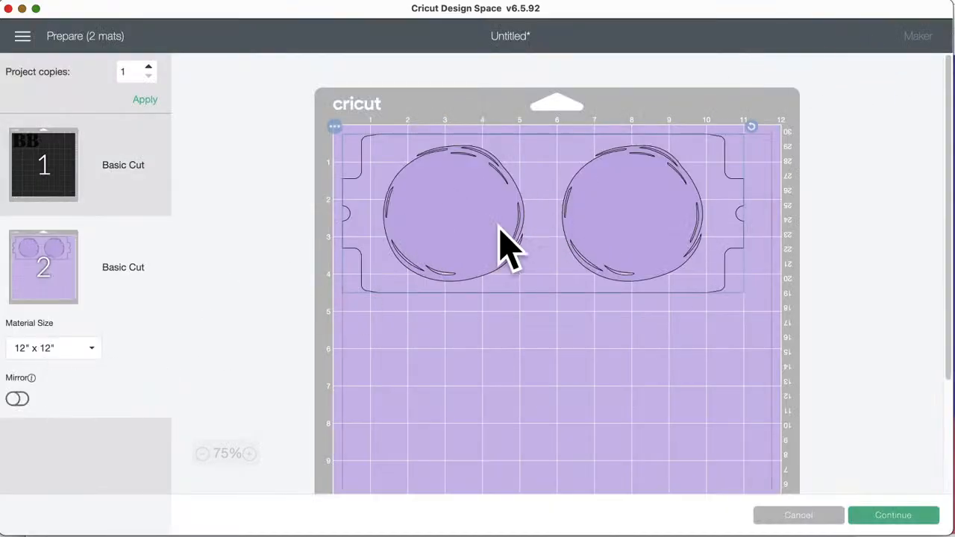
pyautogui.click(800, 517)
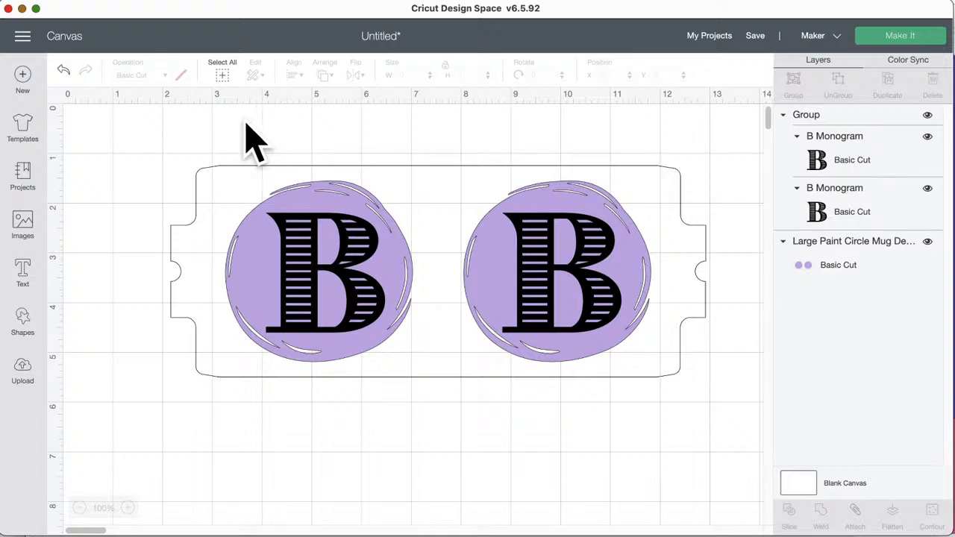
# Step: Try attaching the monogram group to the mug design, preview its mat layout, and undo the attachment
pyautogui.moveTo(254, 142); pyautogui.dragTo(693, 352)
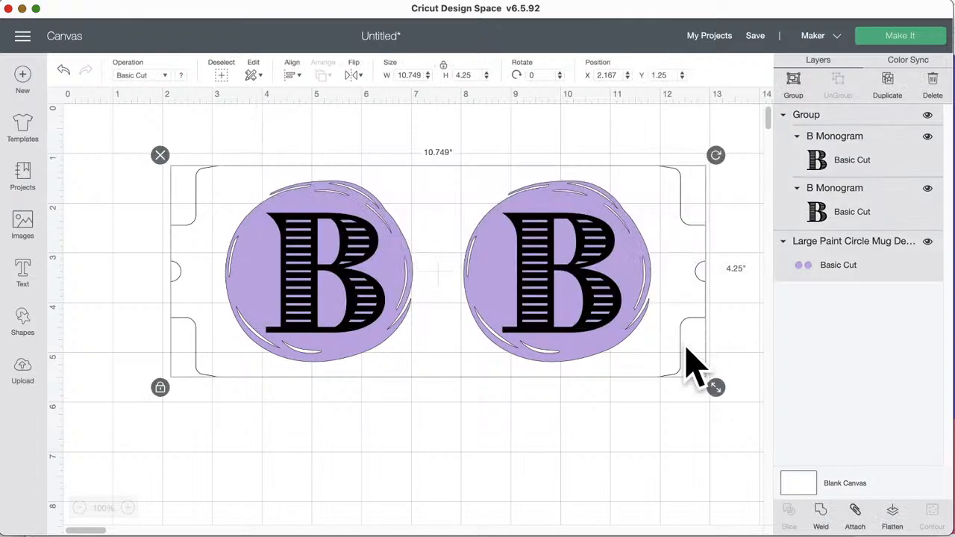
pyautogui.click(856, 511)
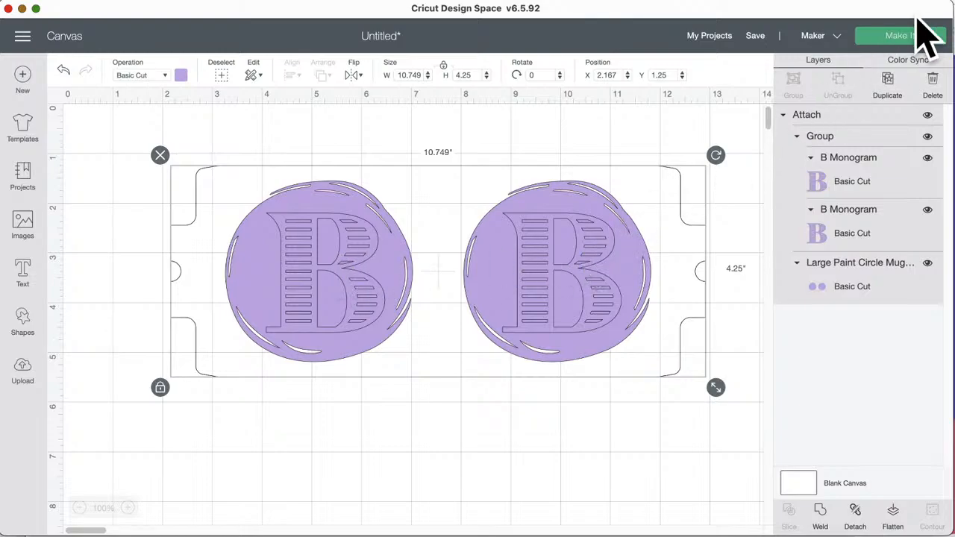
pyautogui.click(901, 37)
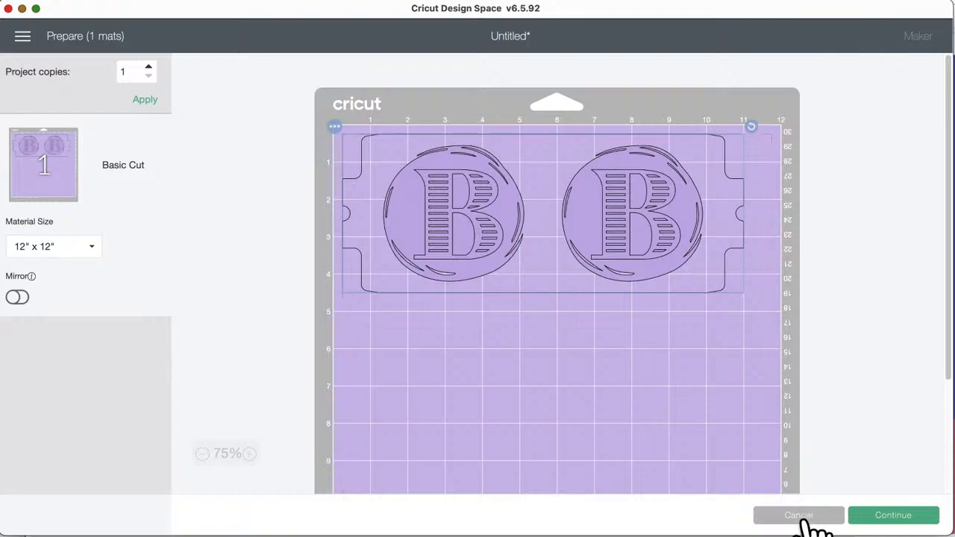
pyautogui.click(801, 517)
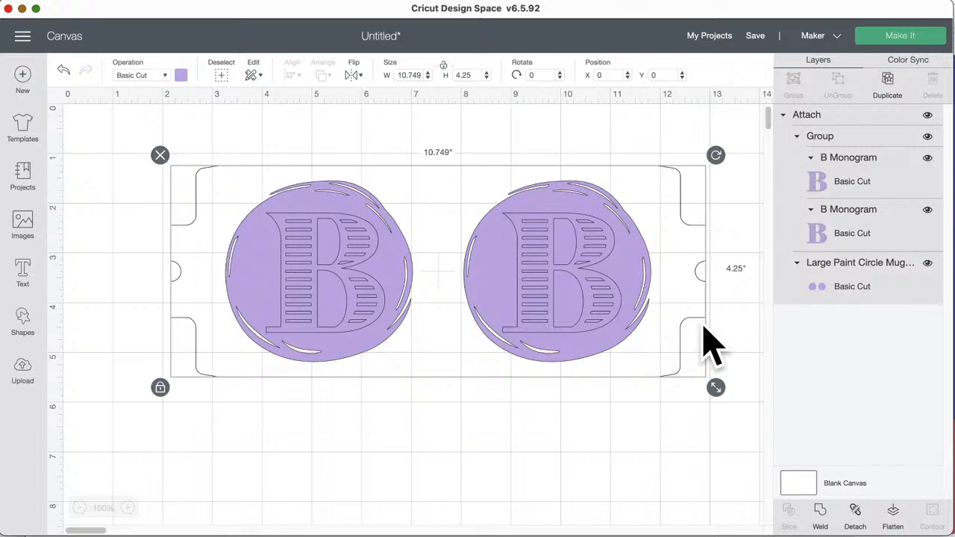
pyautogui.click(64, 70)
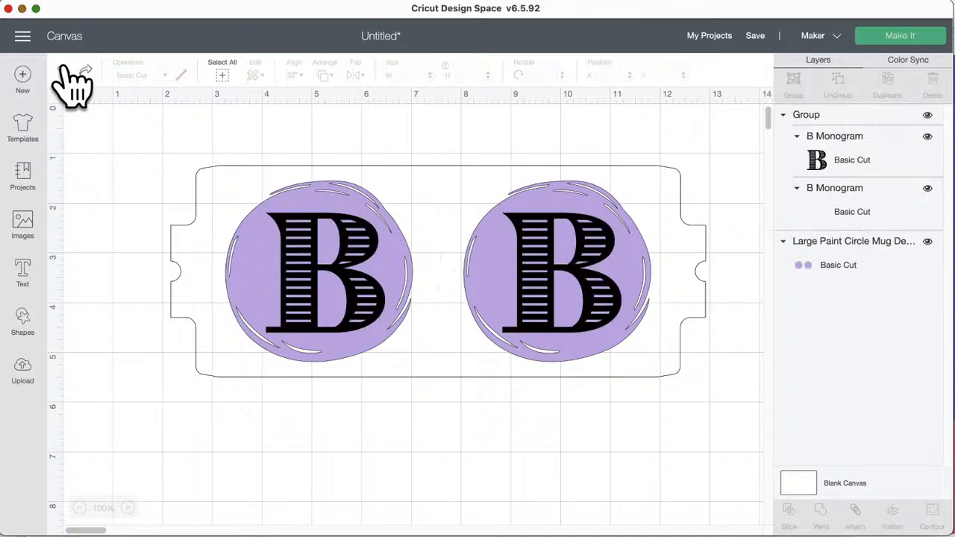
# Step: Try welding the grouped B monograms, and undo the weld
pyautogui.click(315, 266)
pyautogui.moveTo(238, 131); pyautogui.dragTo(276, 166)
pyautogui.click(552, 243)
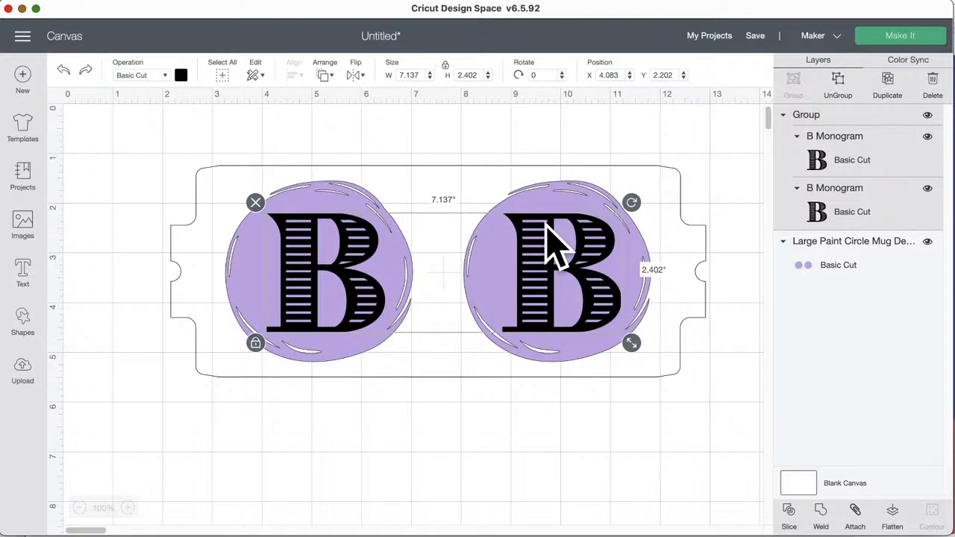
pyautogui.click(822, 514)
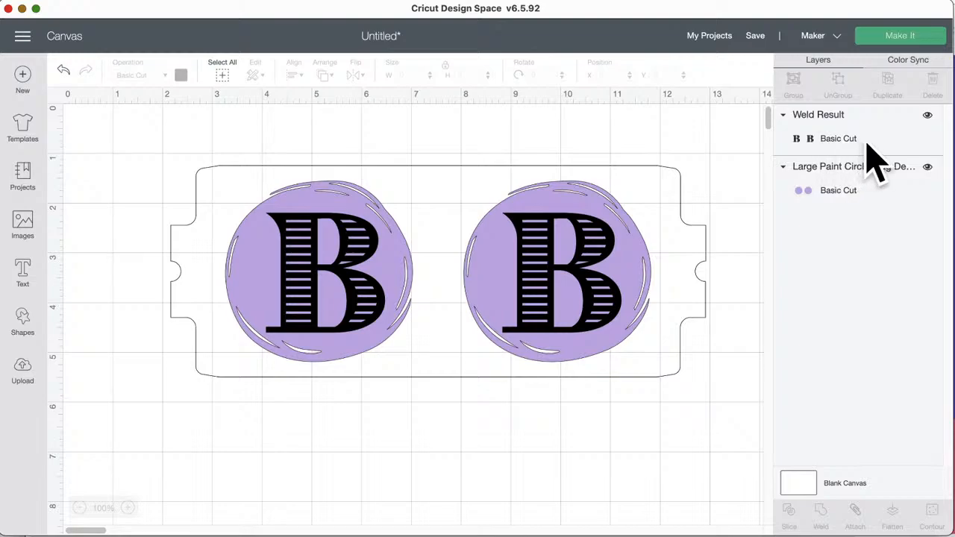
pyautogui.click(61, 72)
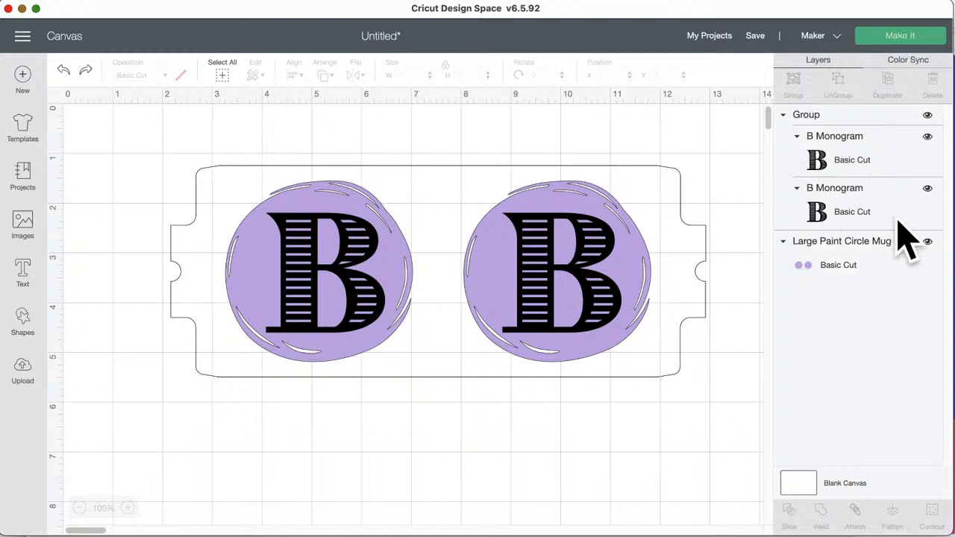
# Step: Weld the two grouped B monograms into a single layer over the mug design
pyautogui.click(539, 246)
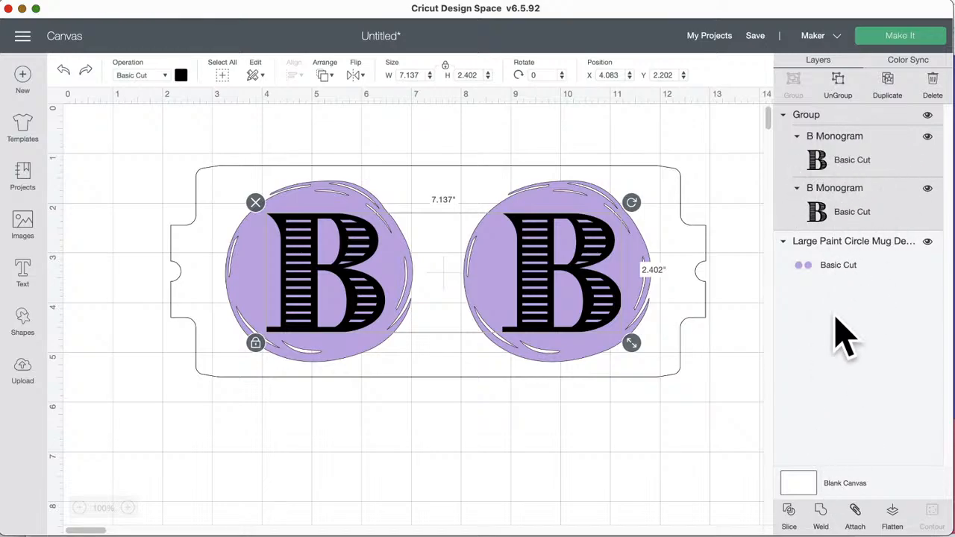
pyautogui.click(823, 514)
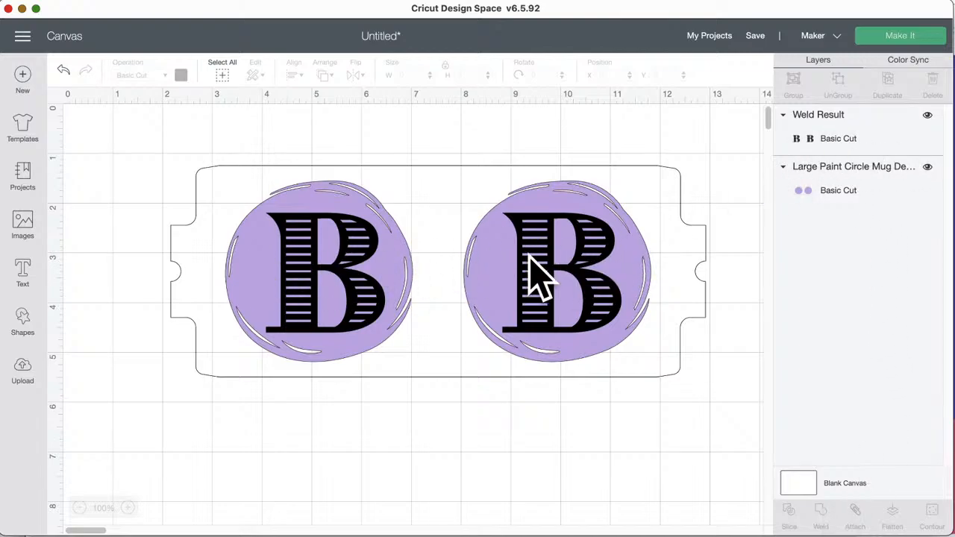
# Step: Slice the welded B monograms out of the mug design, and move the black monograms and the sliced design down off the purple cutouts
pyautogui.moveTo(257, 129); pyautogui.dragTo(630, 344)
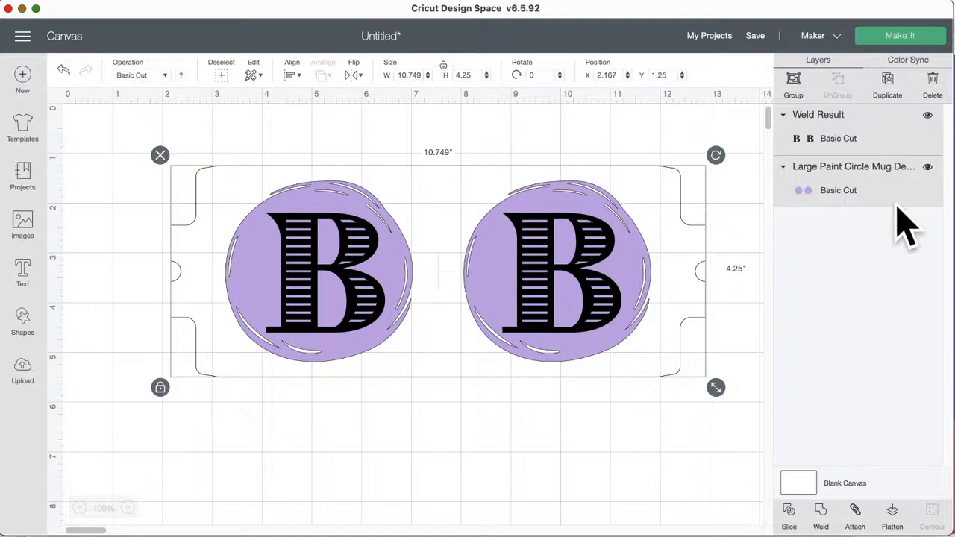
pyautogui.click(789, 512)
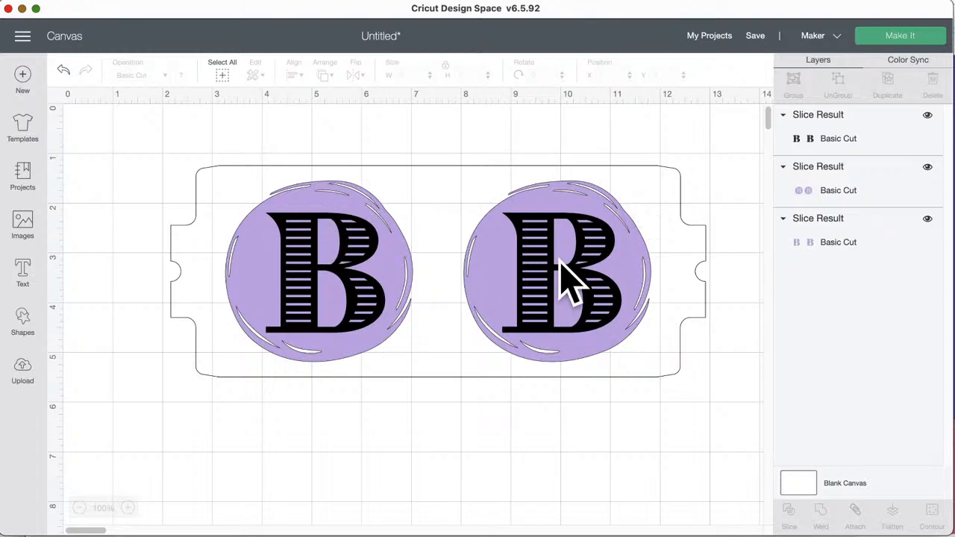
pyautogui.moveTo(559, 259); pyautogui.dragTo(560, 452)
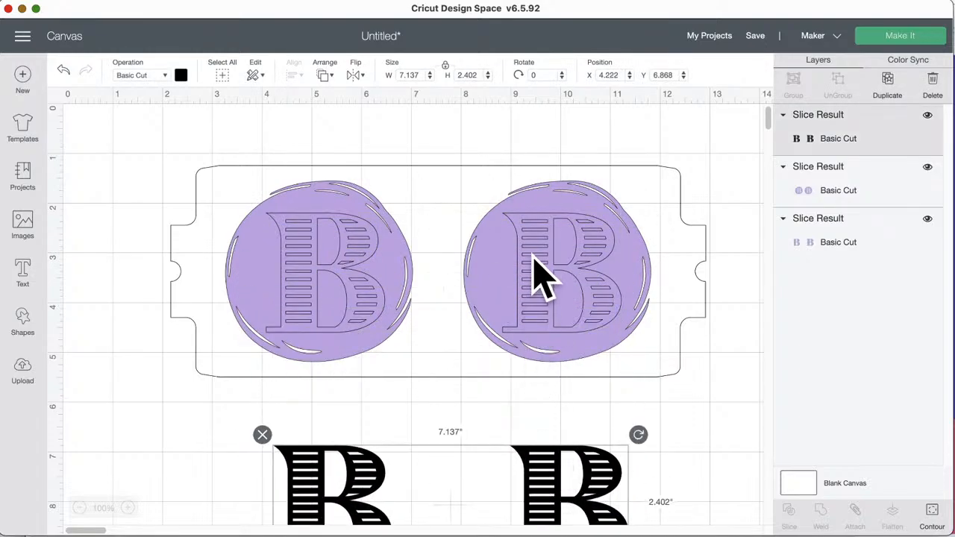
pyautogui.moveTo(539, 276); pyautogui.dragTo(554, 425)
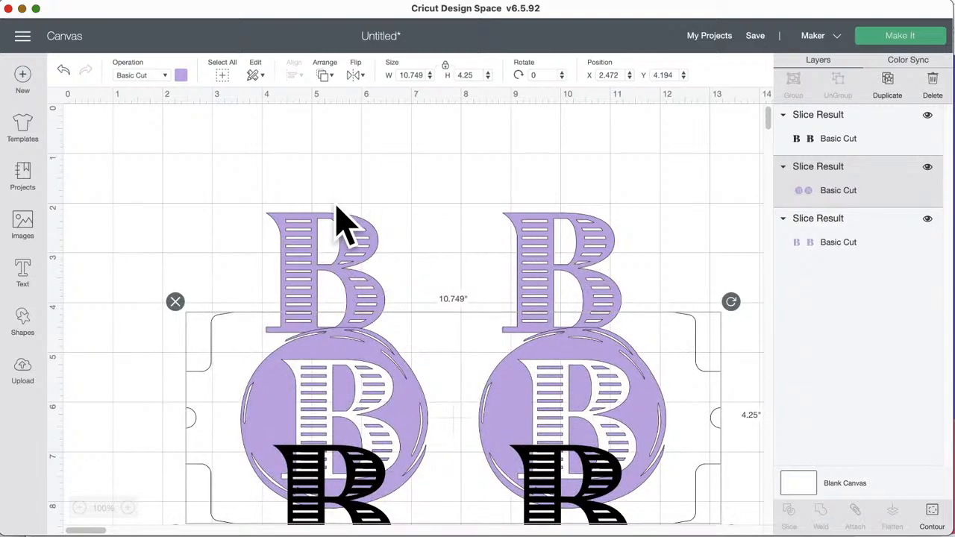
# Step: Delete the leftover purple B cutouts and move the sliced mug design back up to about X 2.19, Y 1.24
pyautogui.click(340, 220)
pyautogui.click(256, 203)
pyautogui.moveTo(390, 352); pyautogui.dragTo(379, 215)
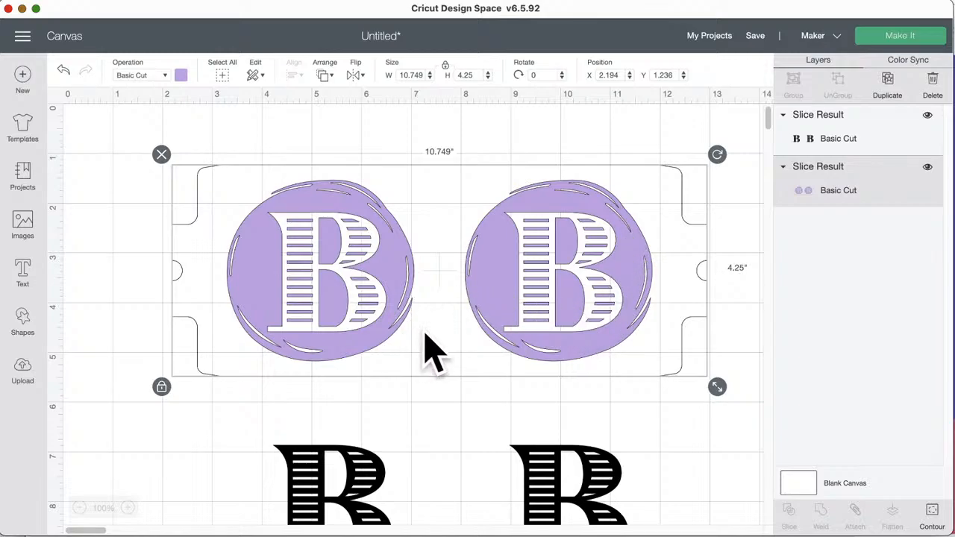
# Step: Hide the black B monograms, preview the cutting mat for the sliced mug design, and return to the canvas
pyautogui.click(567, 485)
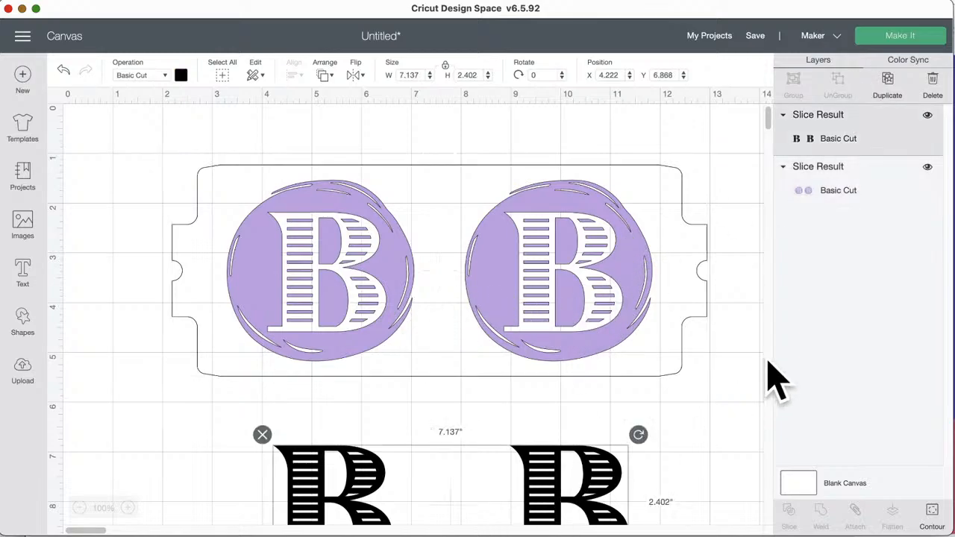
pyautogui.click(928, 116)
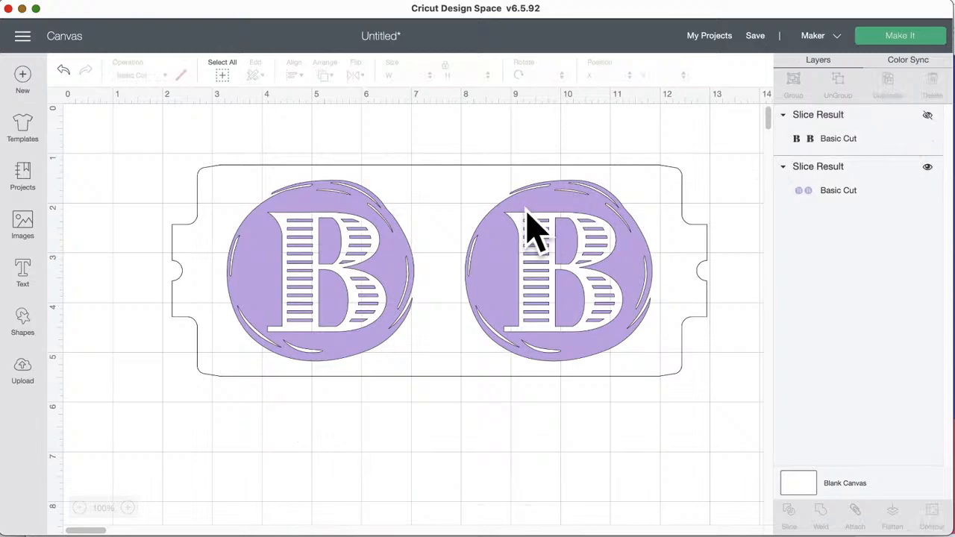
pyautogui.click(900, 37)
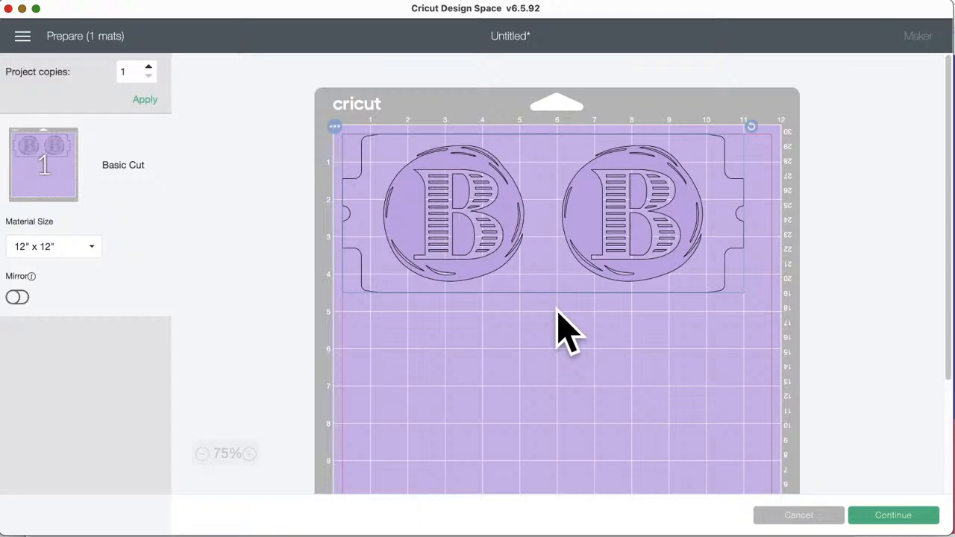
pyautogui.click(800, 516)
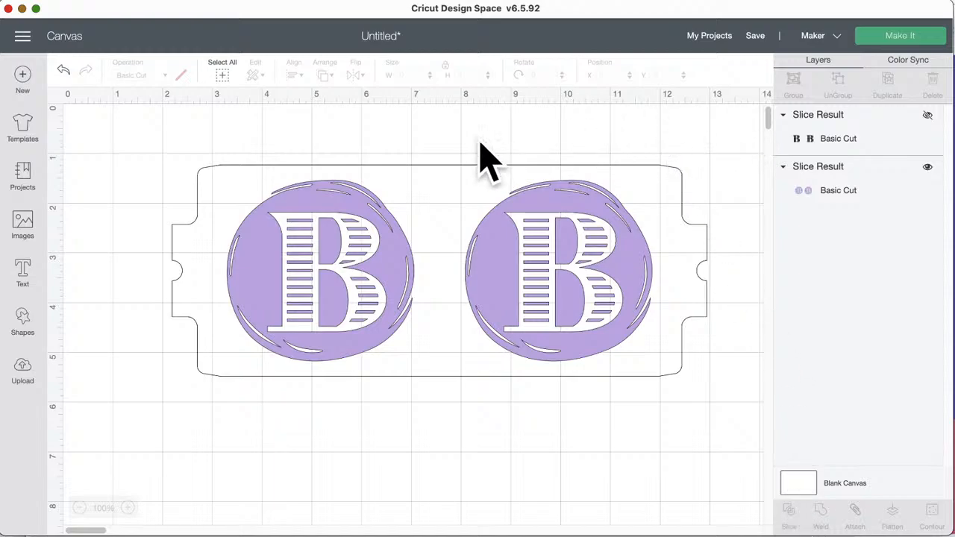
# Step: Clear the canvas by deleting the sliced mug design, then unhiding and deleting the black B monograms
pyautogui.moveTo(312, 228); pyautogui.dragTo(319, 246)
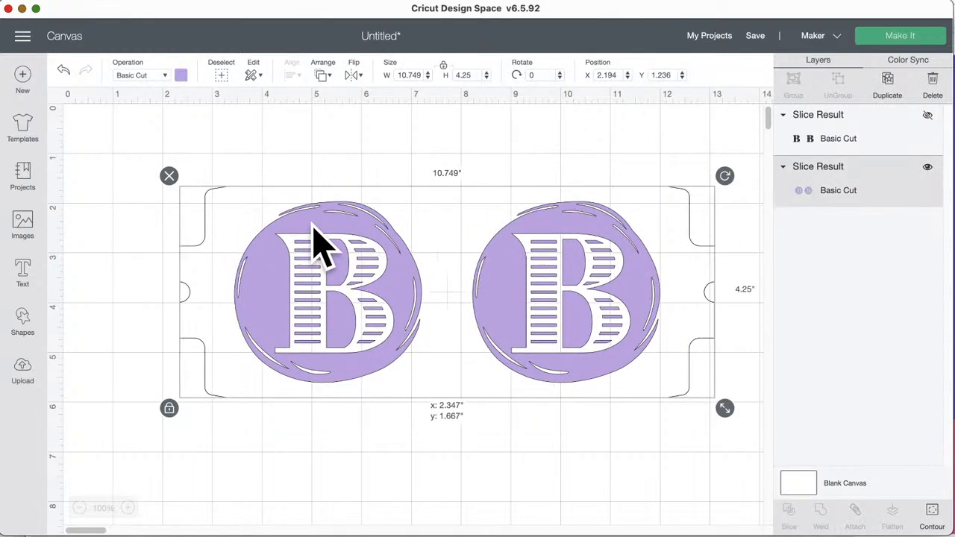
pyautogui.click(171, 177)
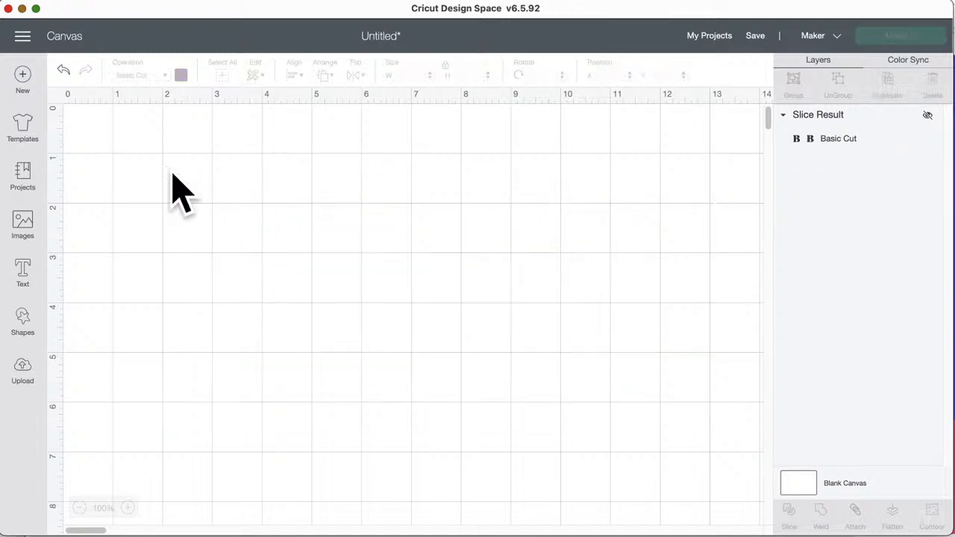
pyautogui.click(935, 118)
pyautogui.click(928, 115)
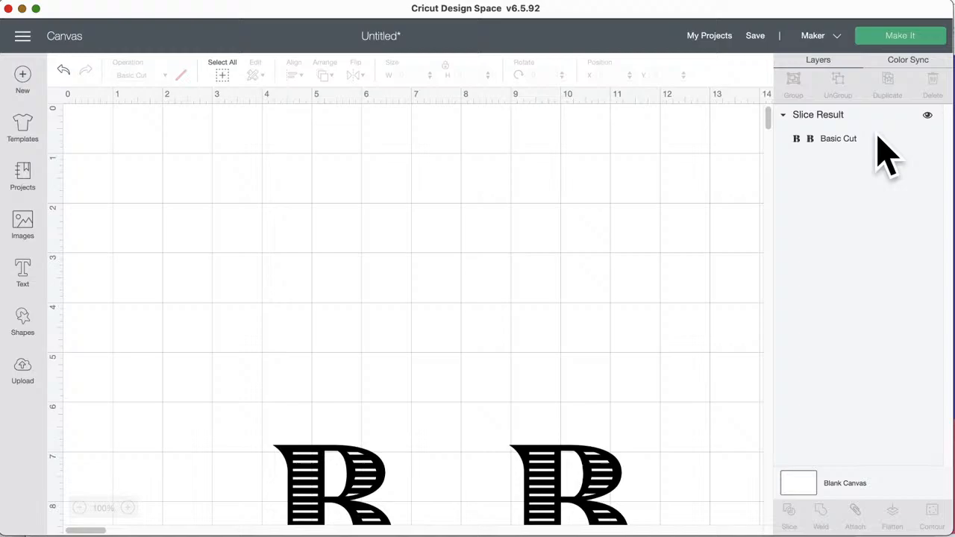
pyautogui.click(305, 501)
pyautogui.click(262, 436)
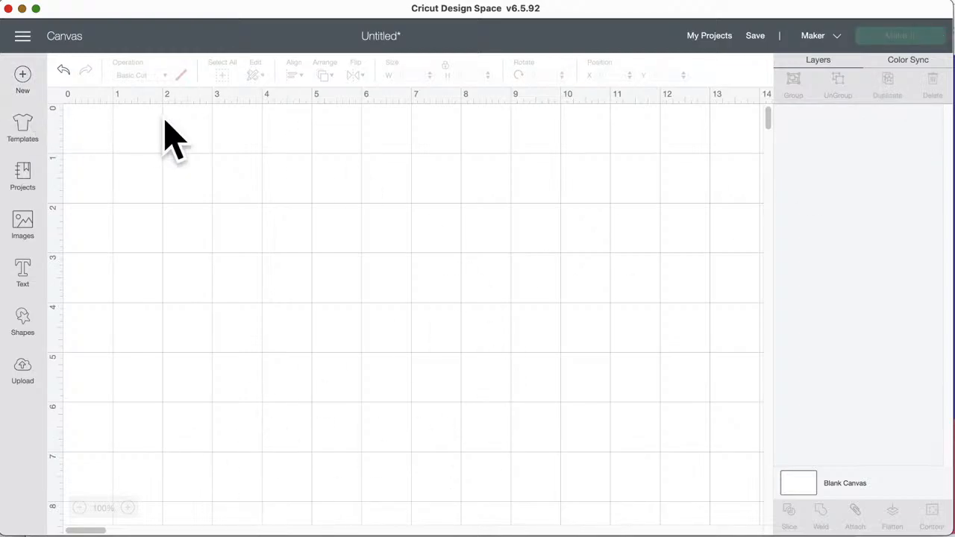
# Step: Return to the home page and find the New! Cricut Mug Press projects
pyautogui.click(22, 35)
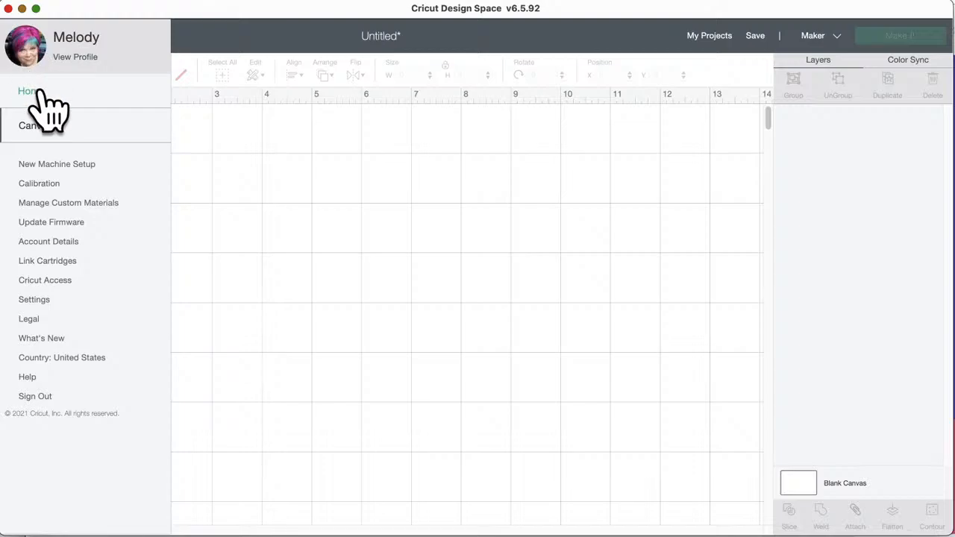
pyautogui.click(30, 91)
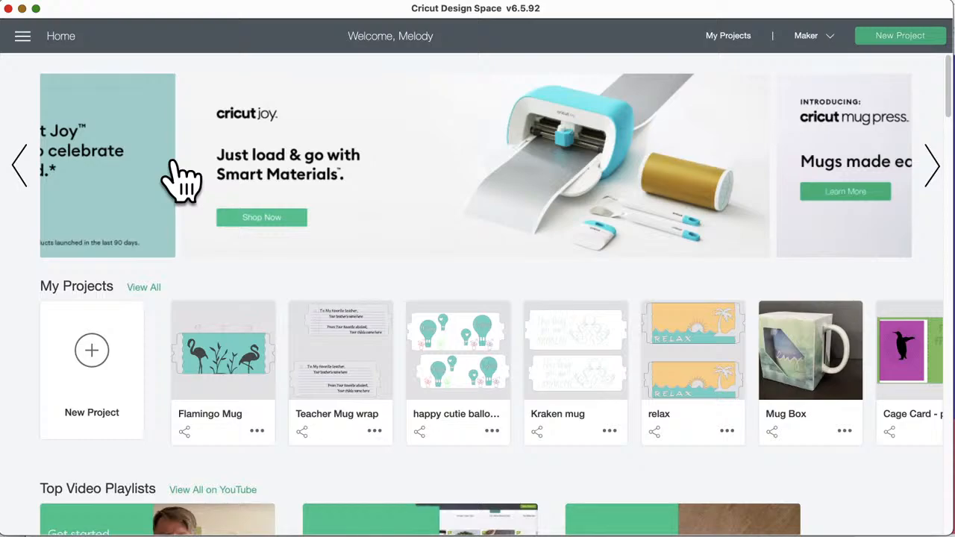
pyautogui.scroll(-5, 182, 179)
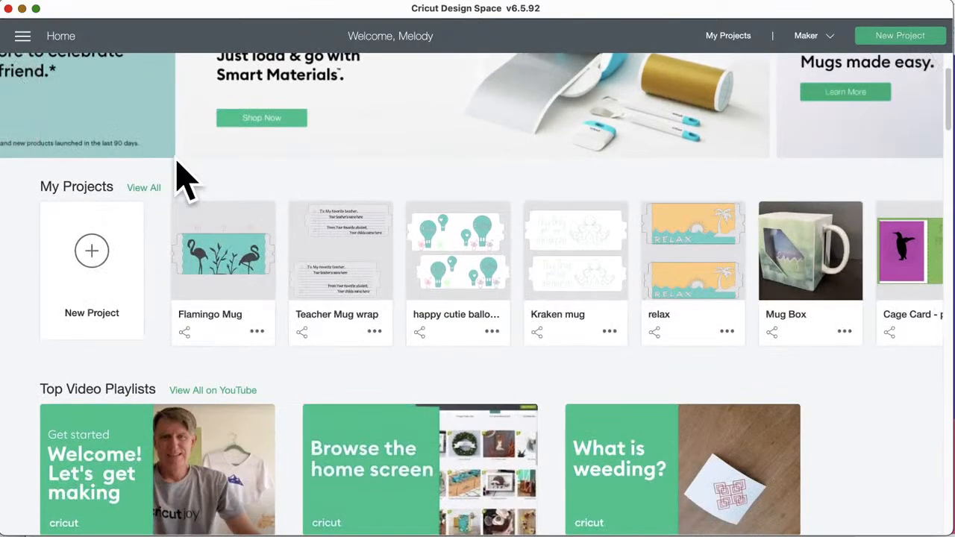
pyautogui.scroll(-1, 182, 179)
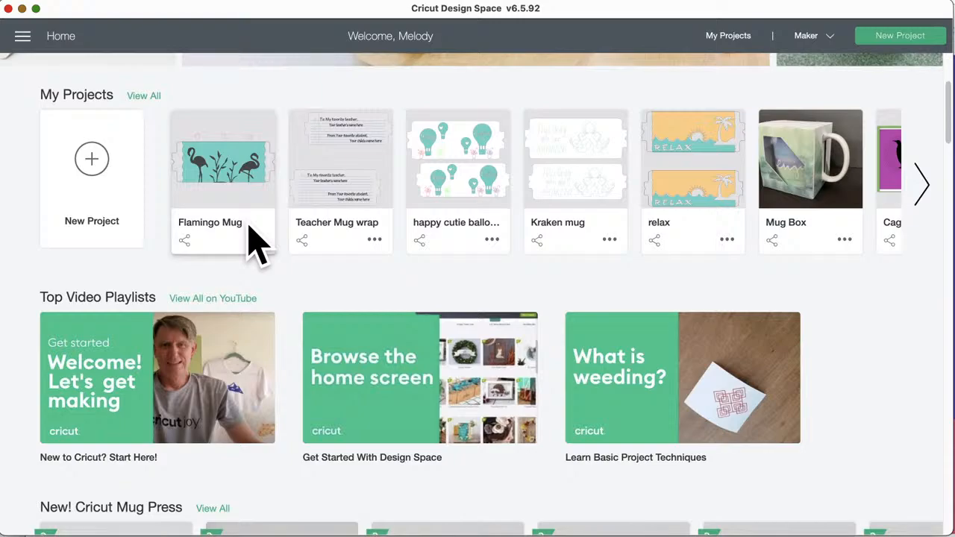
pyautogui.scroll(-5, 250, 226)
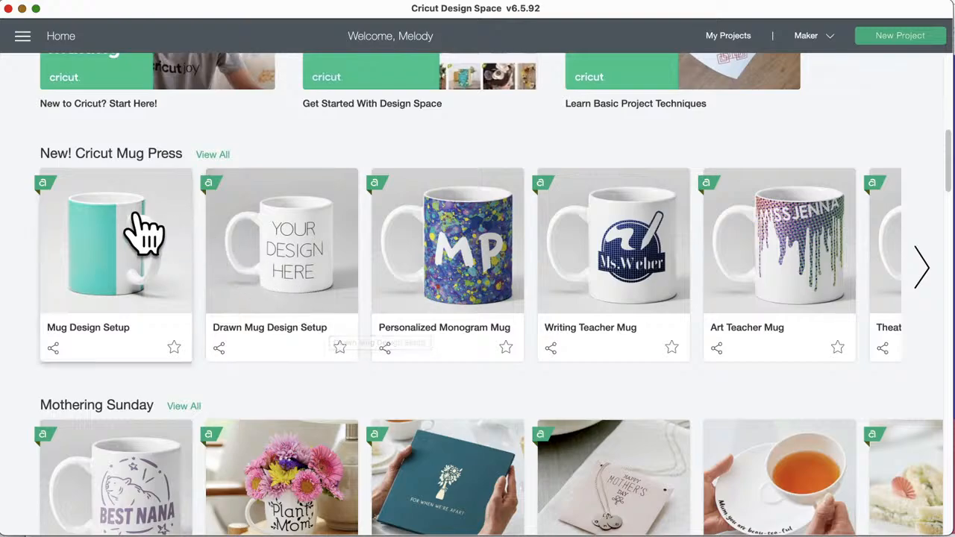
# Step: View the Mug Design Setup project's details, close them, and add Mug Design Setup and Drawn Mug Design Setup to the favorites
pyautogui.click(129, 280)
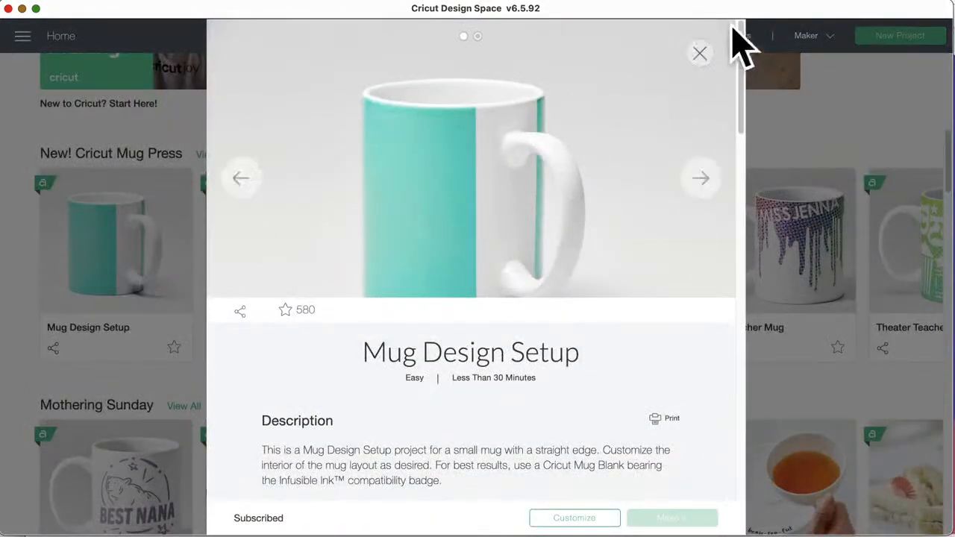
pyautogui.click(701, 54)
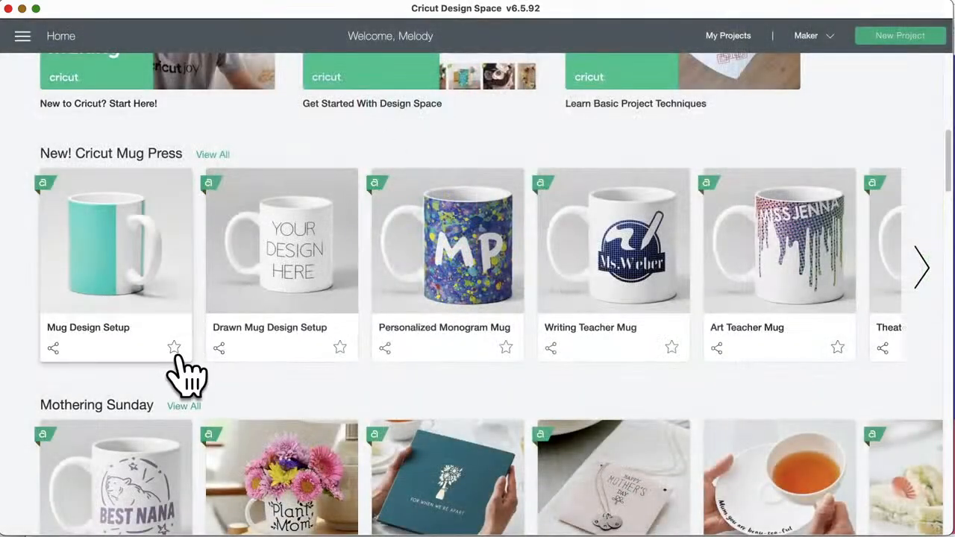
pyautogui.click(174, 348)
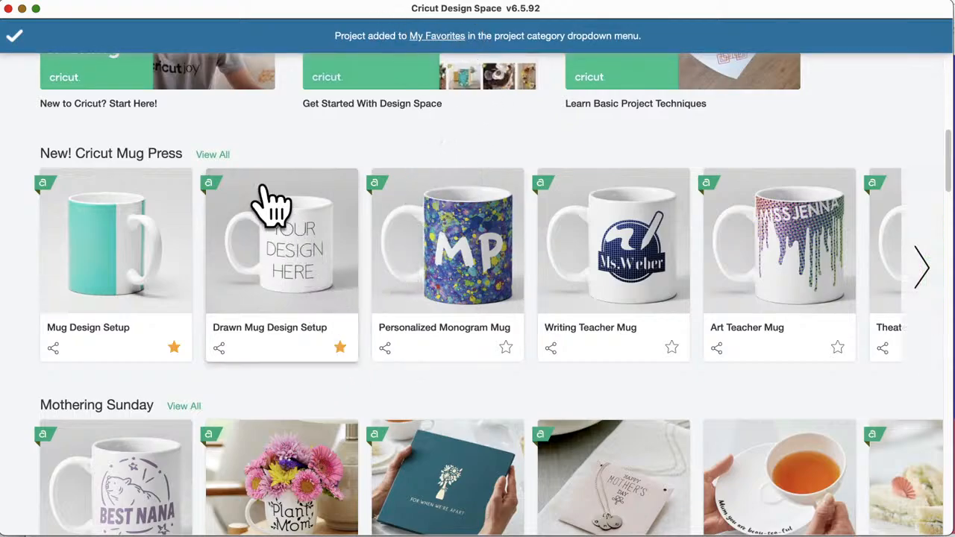
# Step: Browse the full New! Cricut Mug Press project collection
pyautogui.click(215, 156)
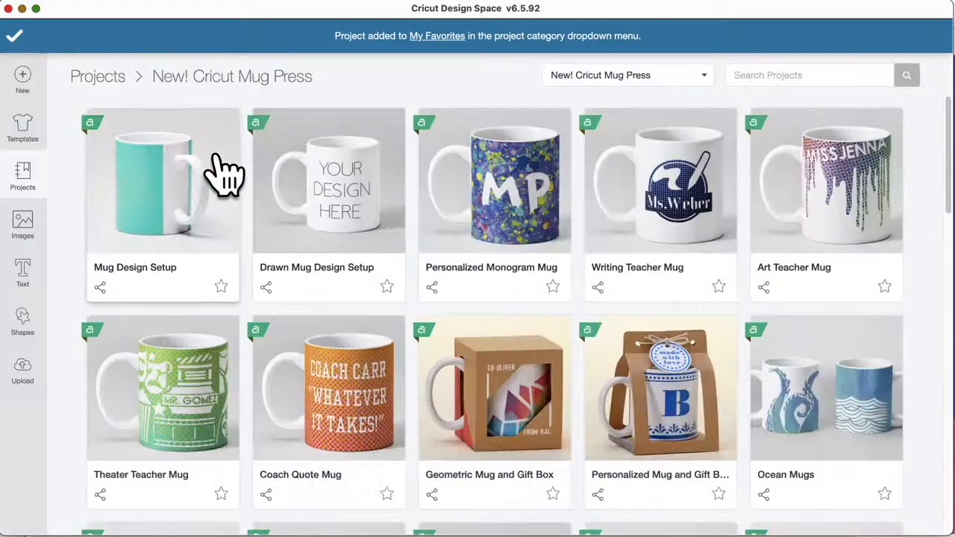
pyautogui.scroll(-5, 367, 251)
pyautogui.scroll(-15, 376, 265)
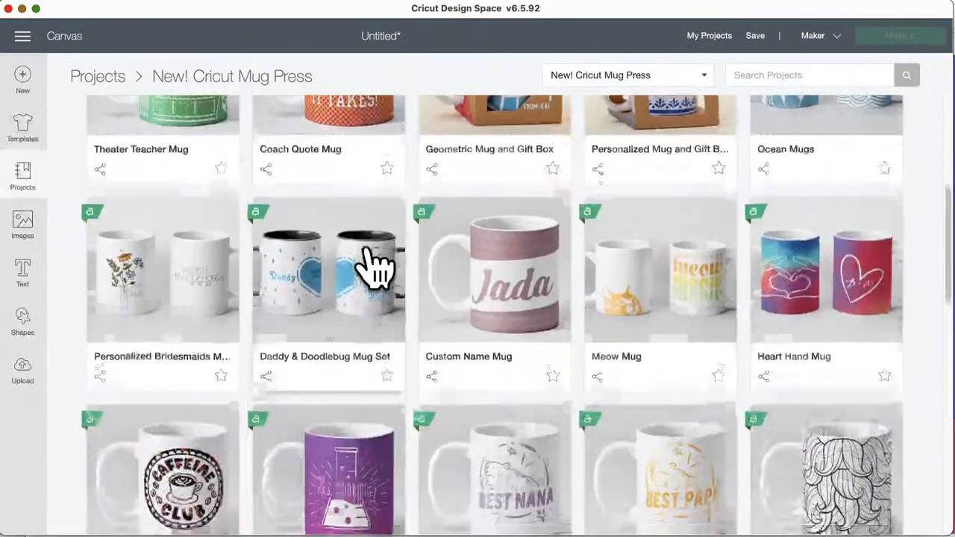
pyautogui.scroll(-6, 375, 265)
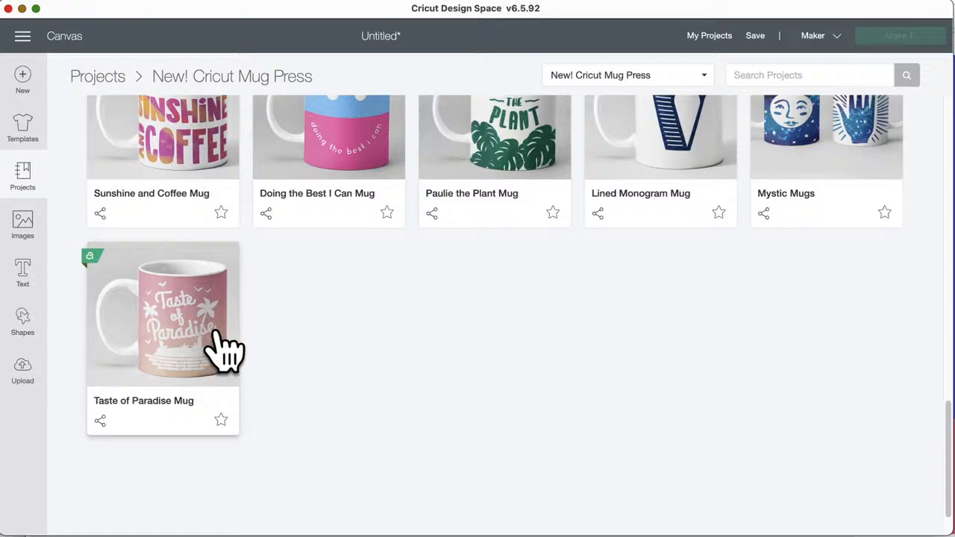
pyautogui.scroll(8, 452, 303)
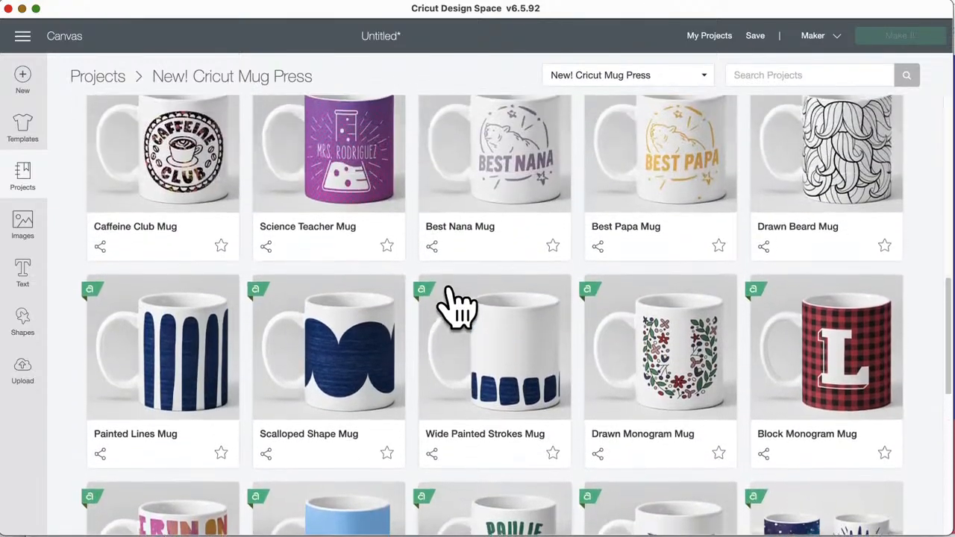
pyautogui.scroll(10, 457, 306)
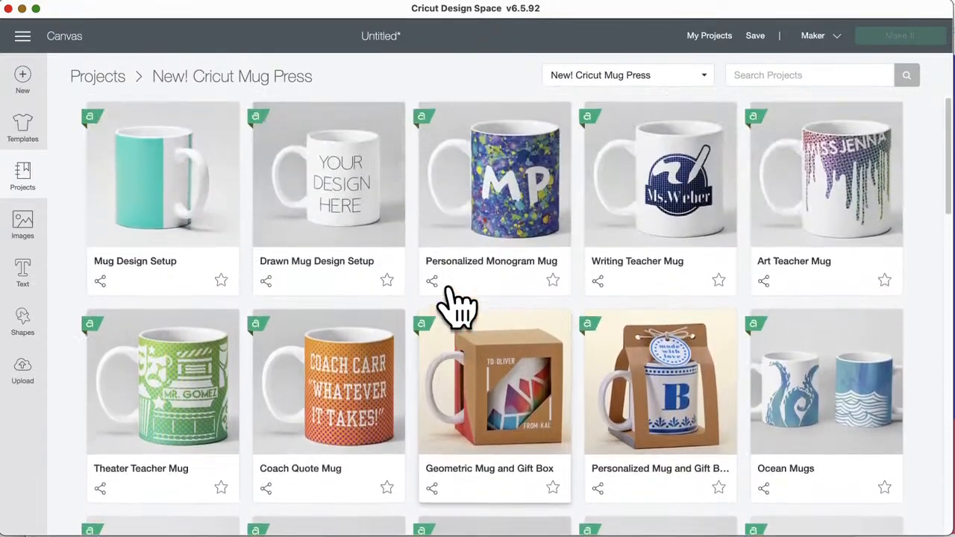
pyautogui.scroll(1, 455, 307)
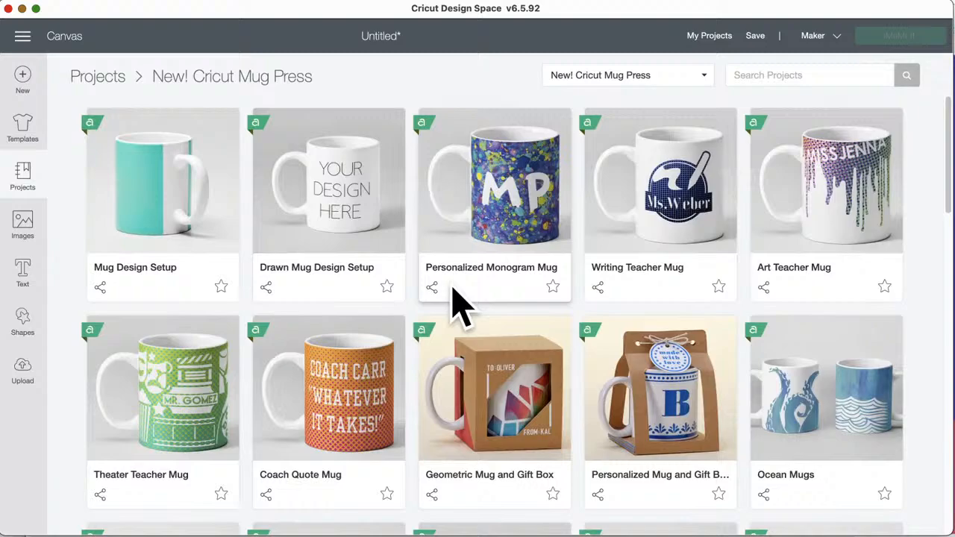
# Step: Switch the project category to My Favorites and open the Mug Design Setup project
pyautogui.click(703, 79)
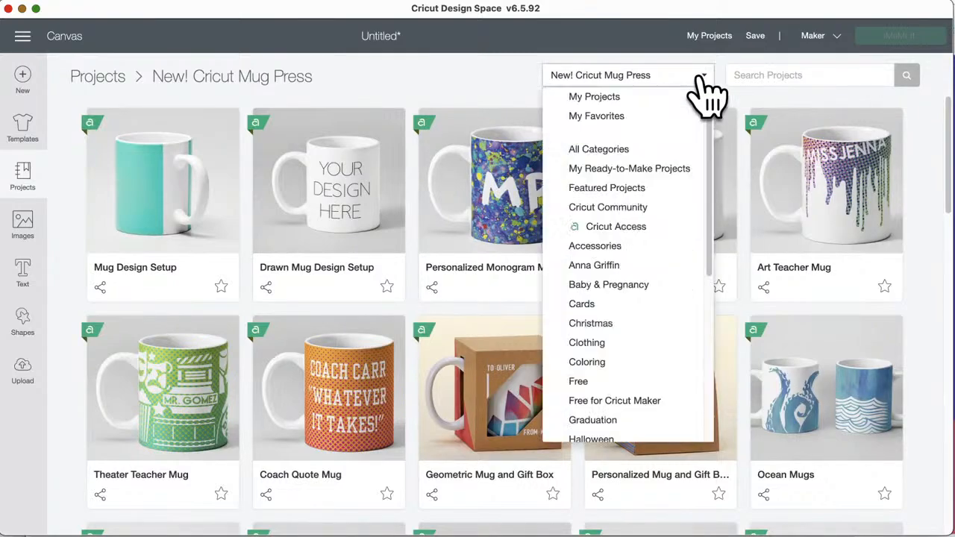
pyautogui.click(611, 117)
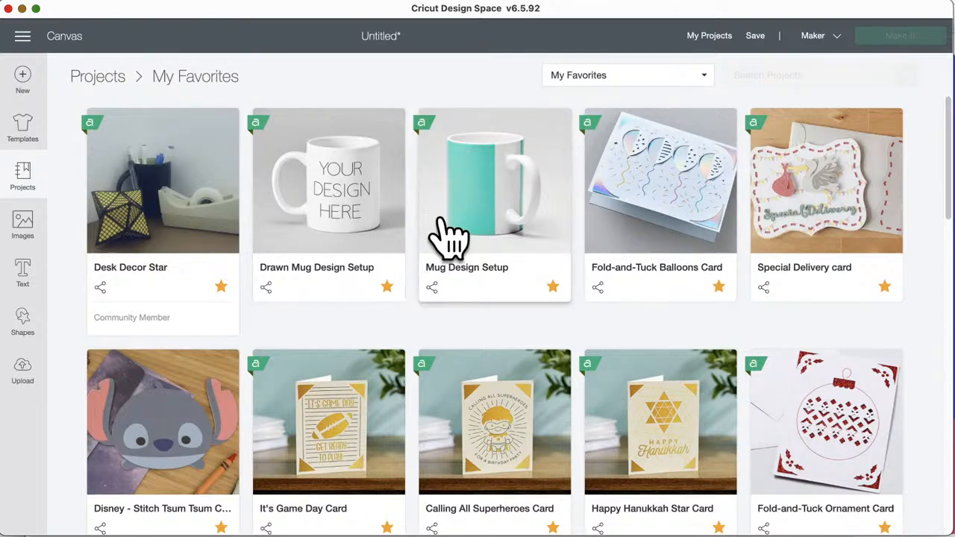
pyautogui.click(481, 214)
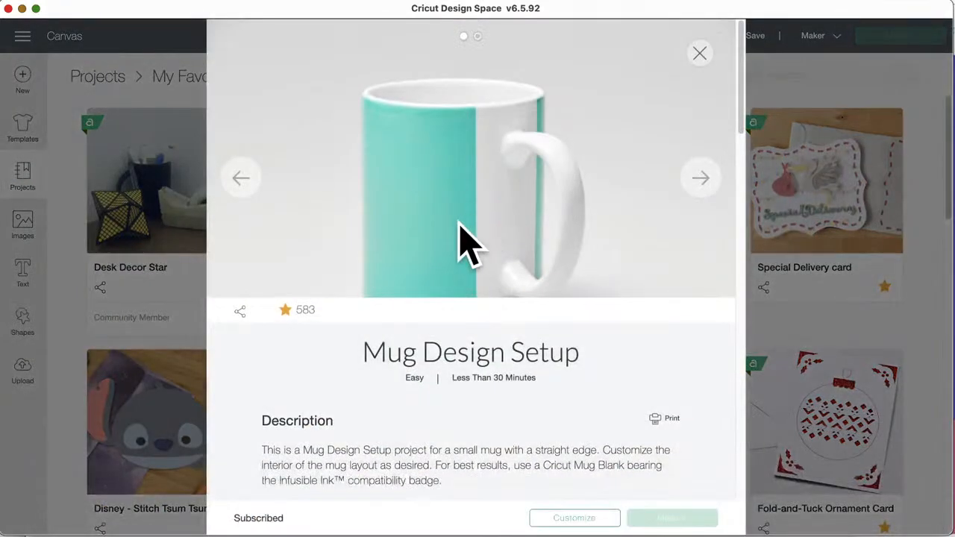
# Step: Review the Mug Design Setup project's details and its list of finished sizes
pyautogui.scroll(-2, 440, 372)
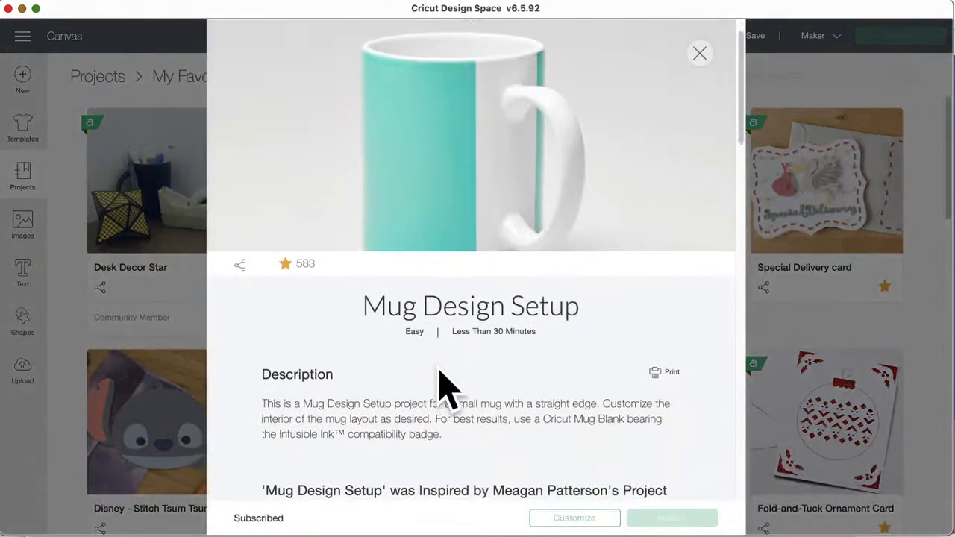
pyautogui.scroll(2, 441, 372)
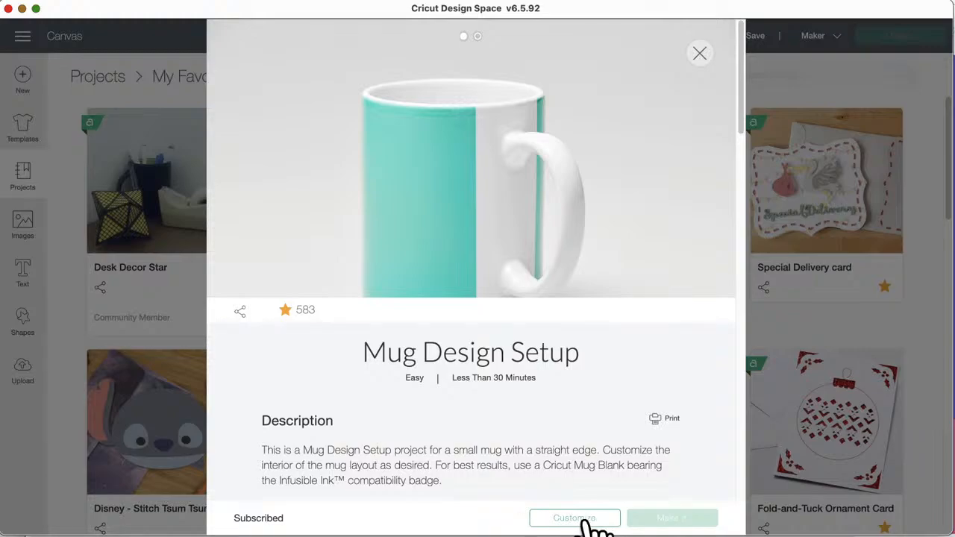
pyautogui.scroll(-10, 492, 450)
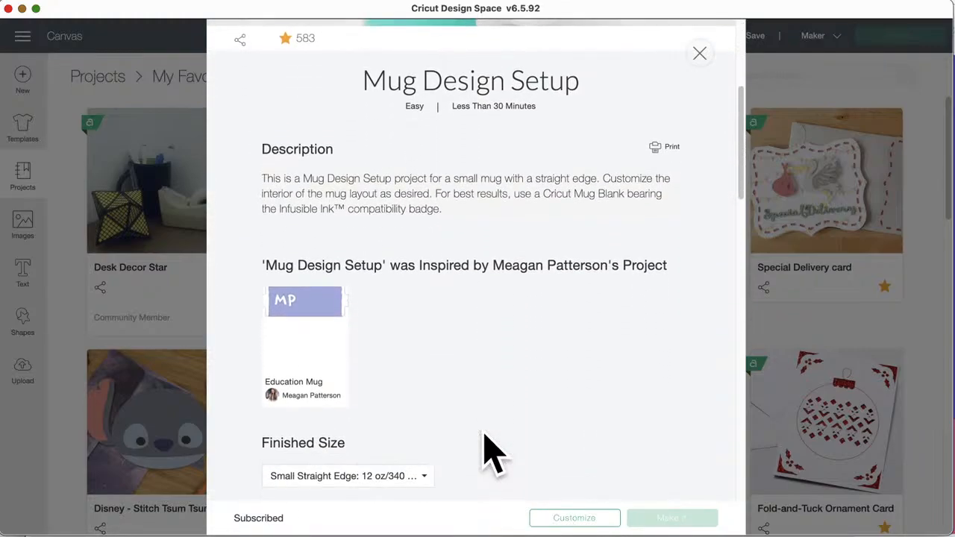
pyautogui.scroll(-4, 485, 440)
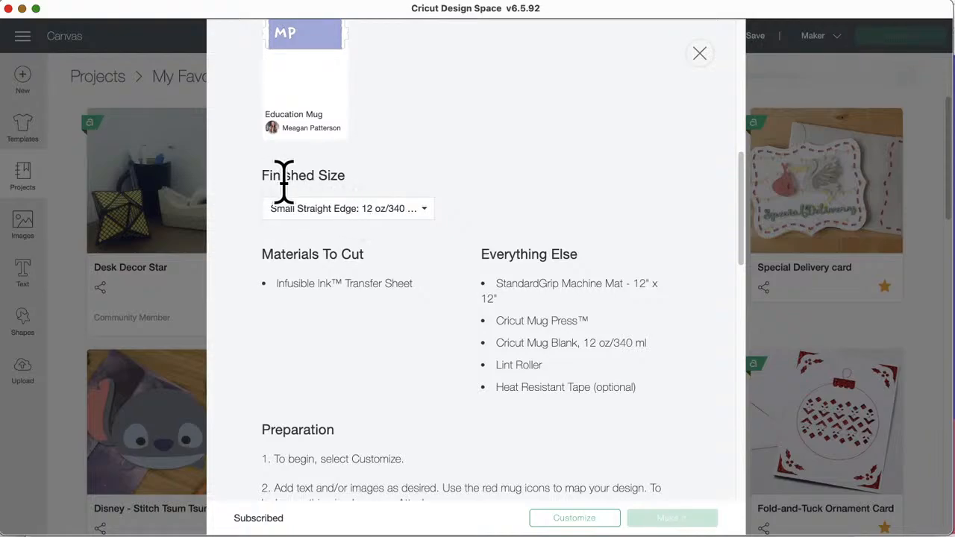
pyautogui.click(427, 213)
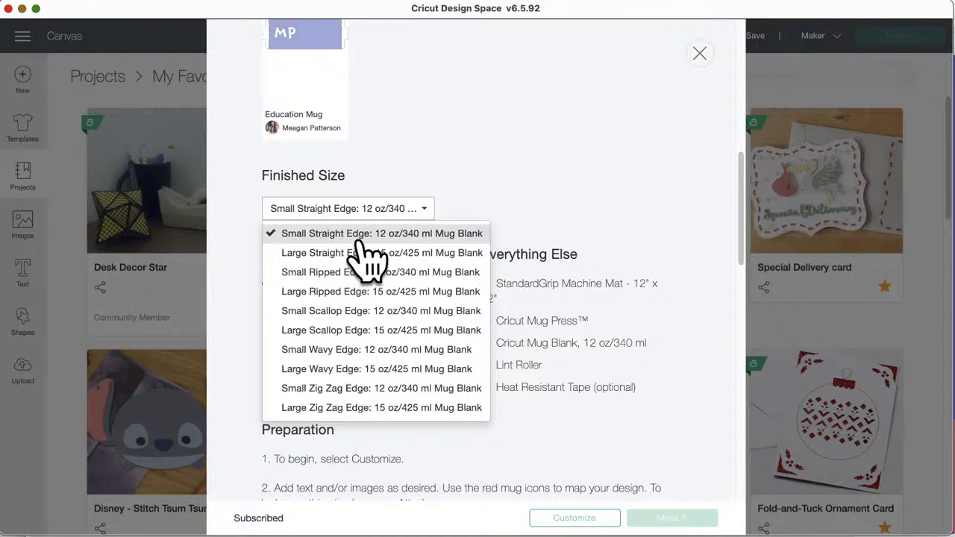
pyautogui.scroll(3, 386, 316)
pyautogui.scroll(5, 385, 317)
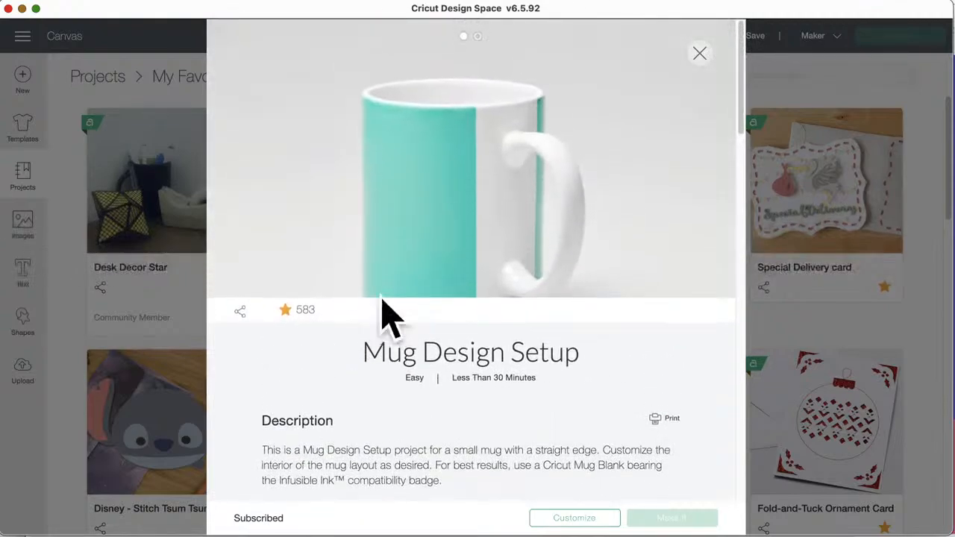
pyautogui.scroll(-8, 385, 317)
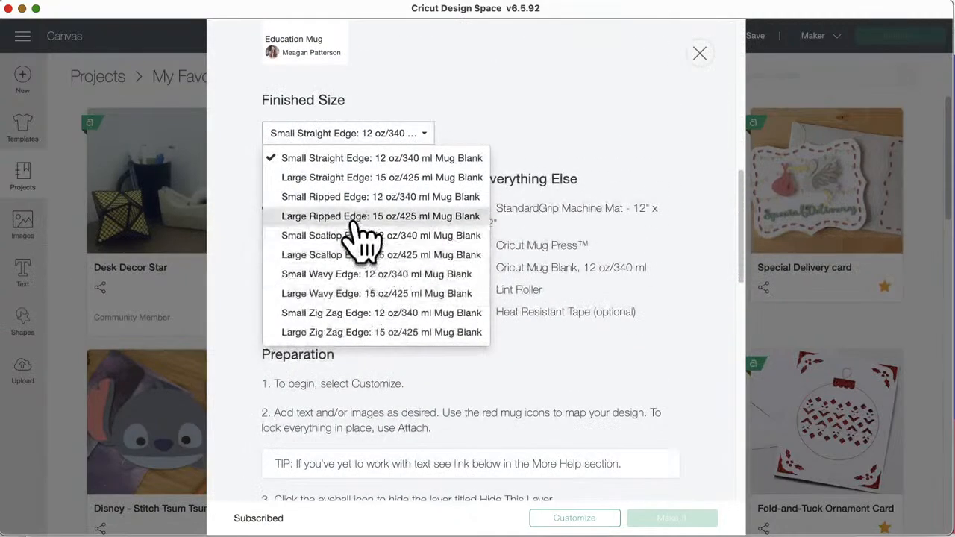
# Step: Preview the mug design with the Small Ripped Edge and the Small Scallop Edge 12 oz/340 ml finished sizes
pyautogui.click(336, 198)
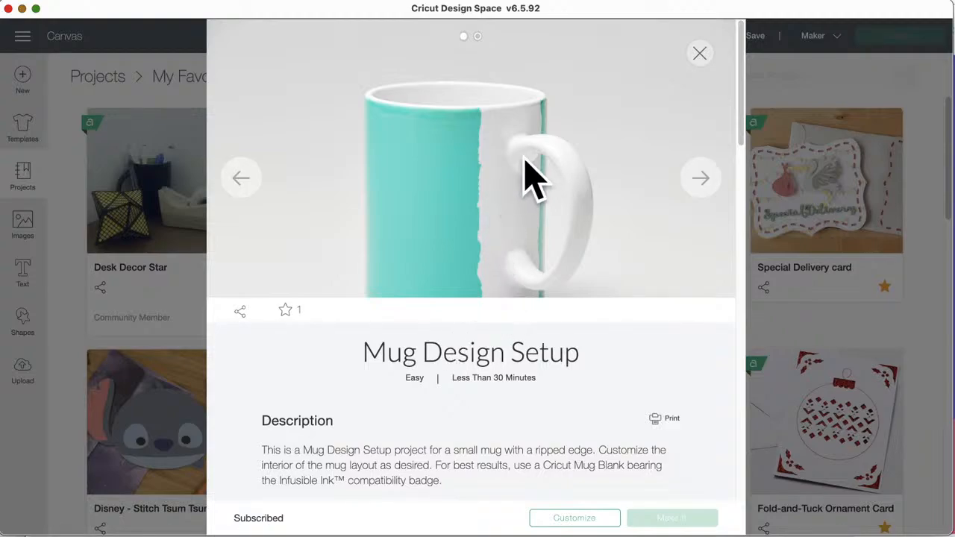
pyautogui.scroll(-5, 480, 379)
pyautogui.scroll(-3, 481, 385)
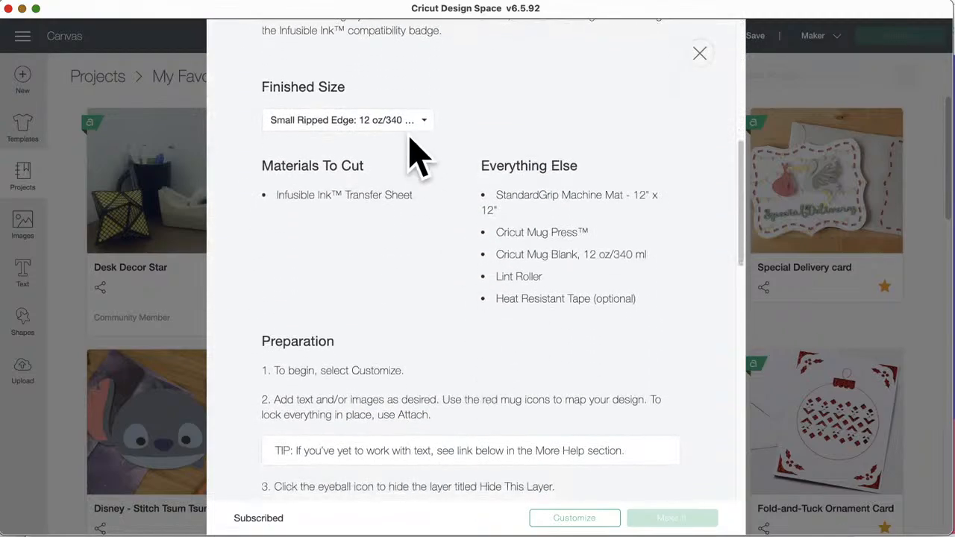
pyautogui.click(410, 122)
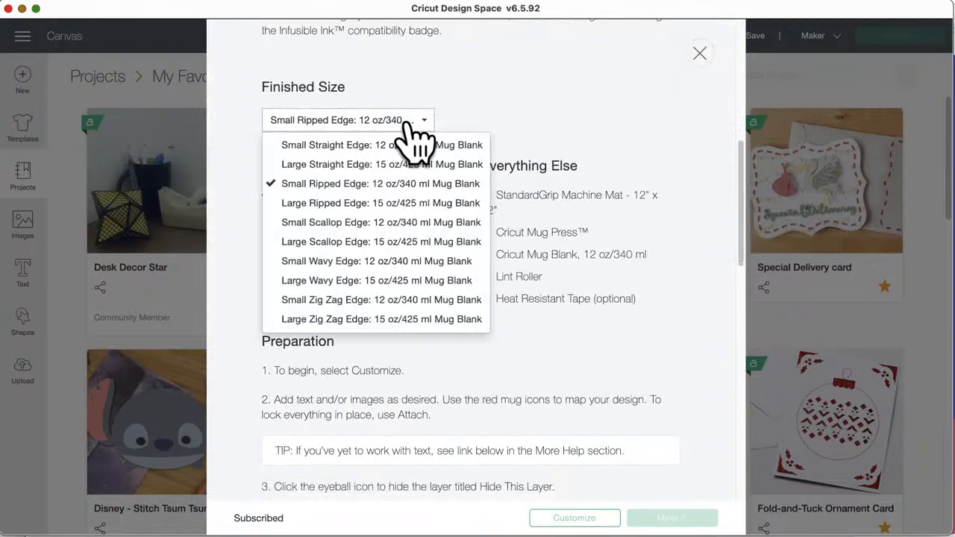
pyautogui.click(365, 222)
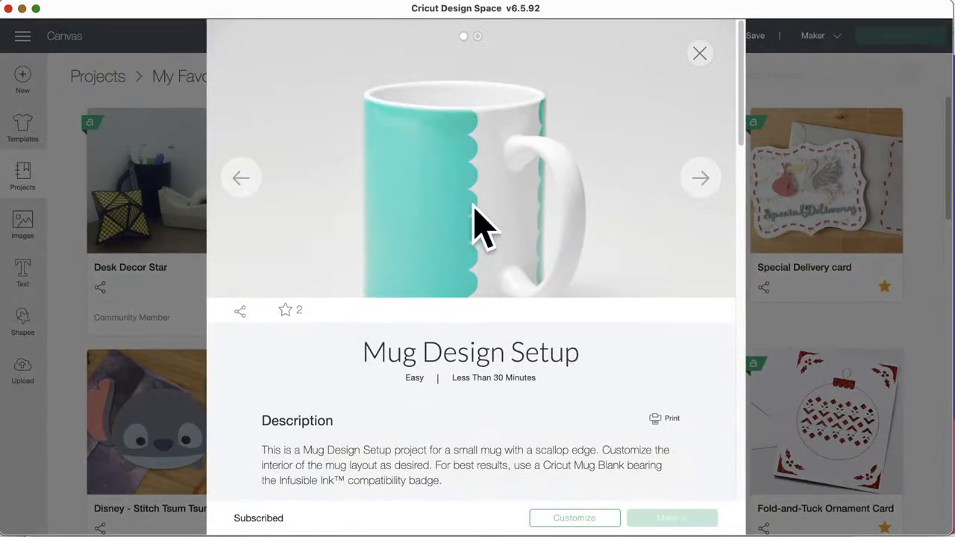
# Step: Preview the mug design with the Small Wavy Edge and the Small Zig Zag Edge 12 oz/340 ml finished sizes
pyautogui.scroll(-5, 362, 380)
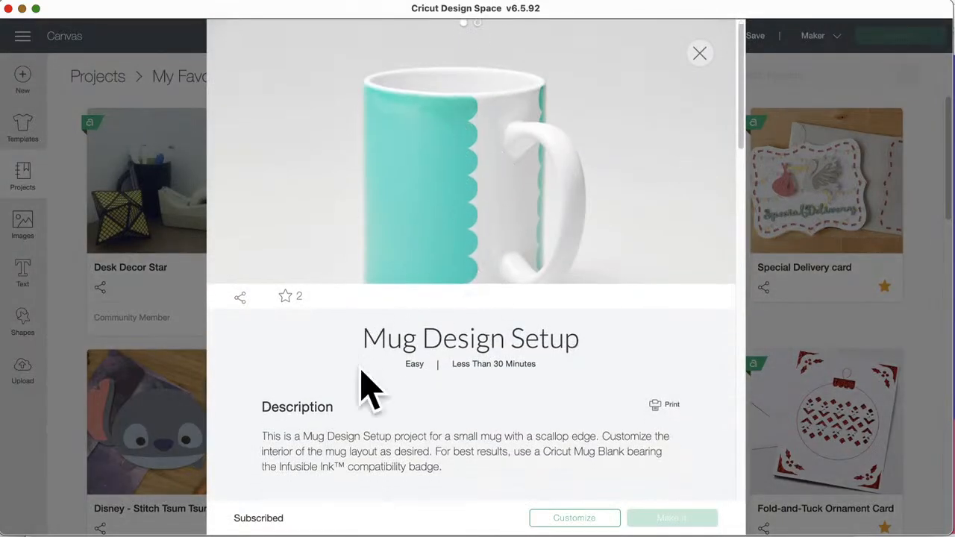
pyautogui.click(407, 224)
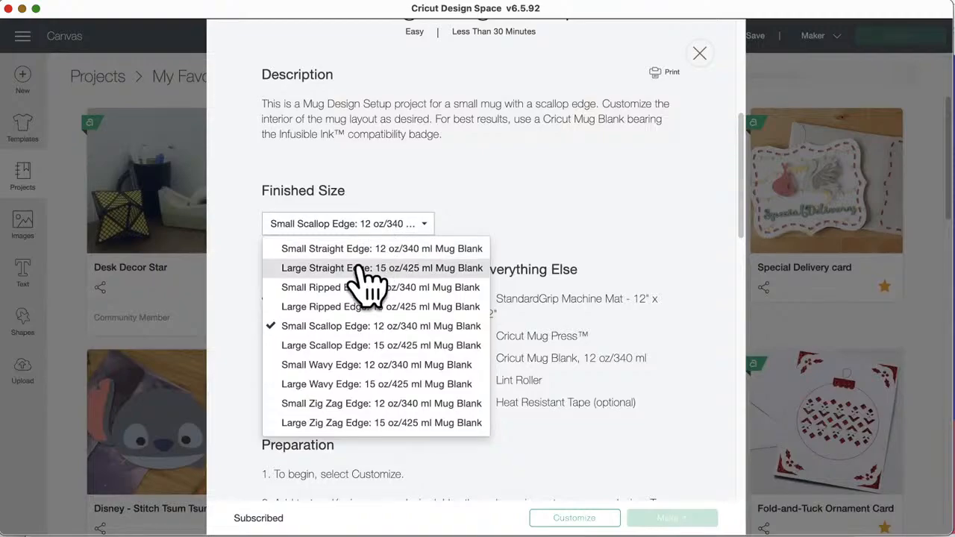
pyautogui.click(327, 365)
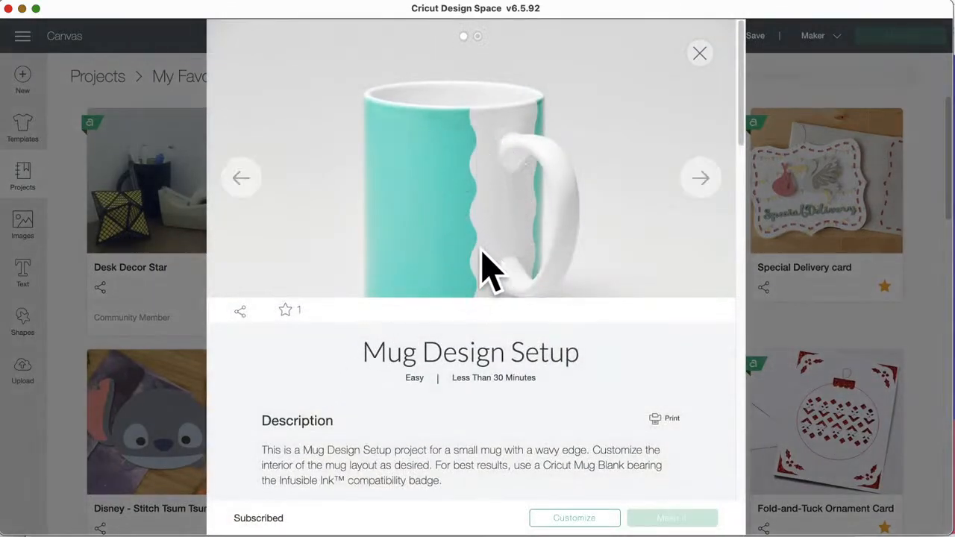
pyautogui.scroll(-5, 426, 294)
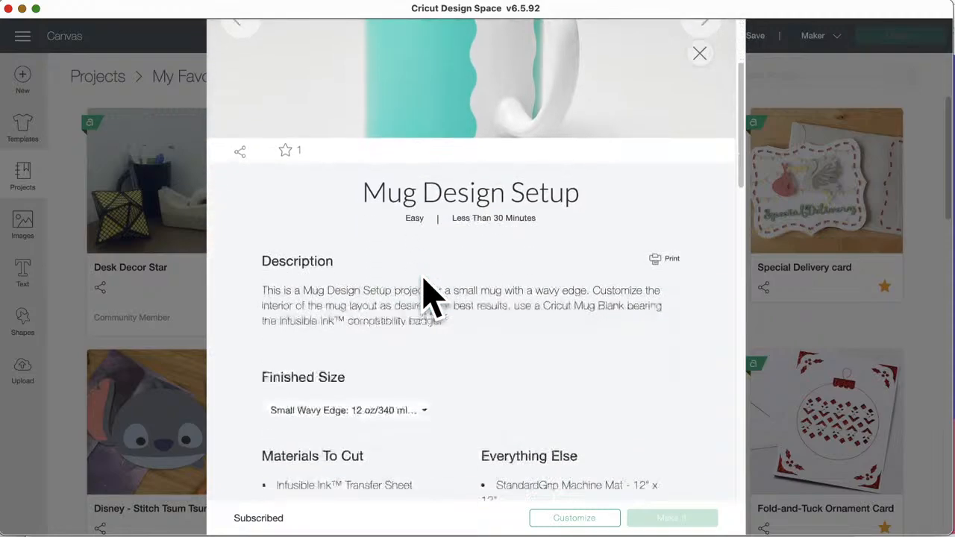
pyautogui.click(396, 237)
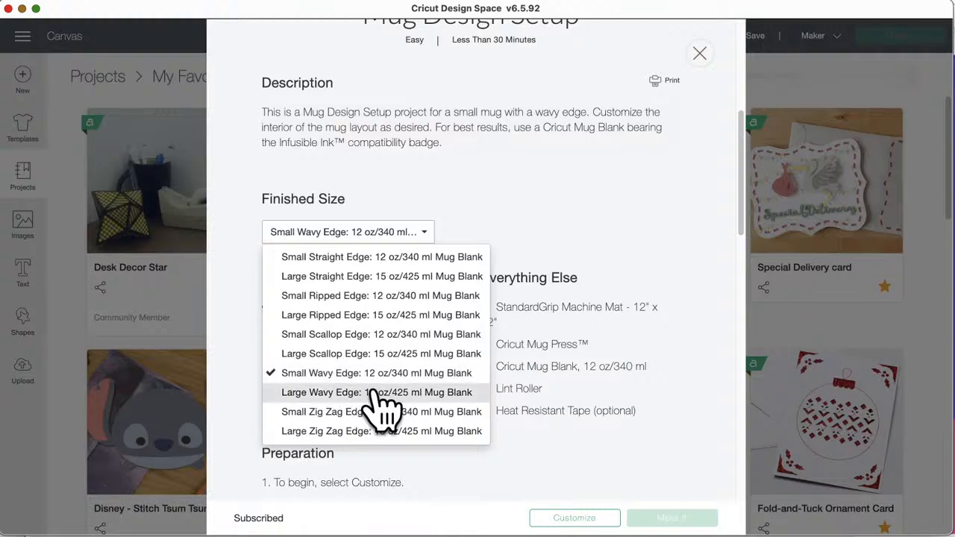
pyautogui.click(352, 412)
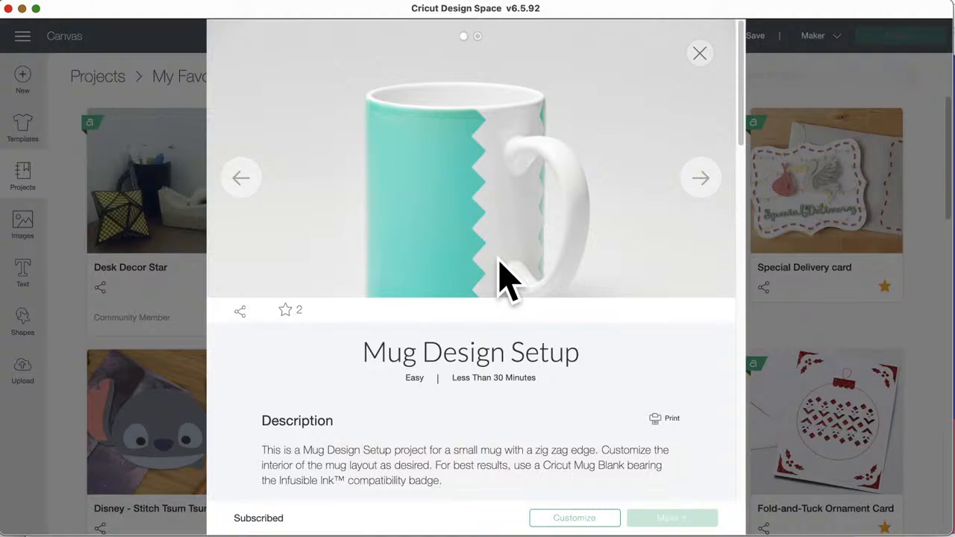
# Step: Read the description, materials and supplies of the small zig zag edge version
pyautogui.scroll(-2, 507, 280)
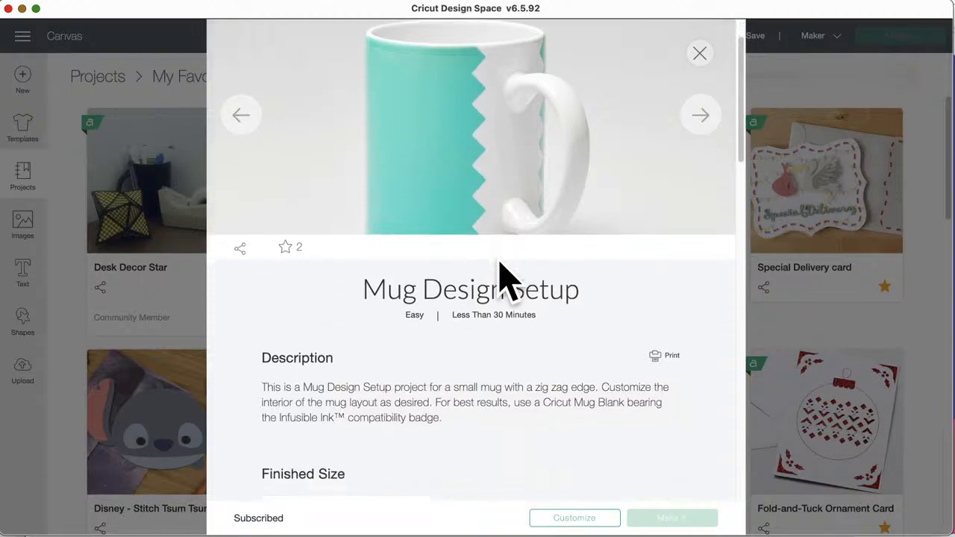
pyautogui.scroll(-2, 507, 280)
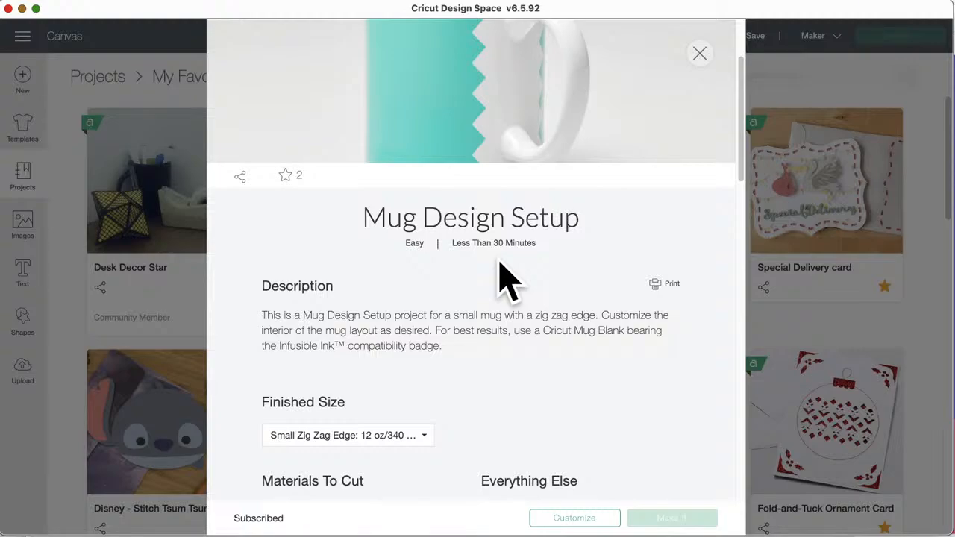
pyautogui.scroll(-3, 500, 263)
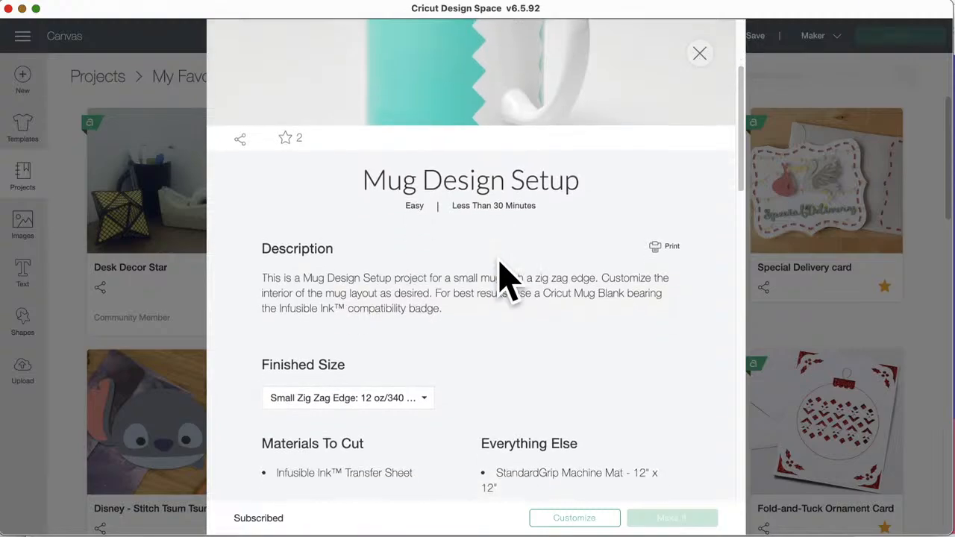
pyautogui.scroll(-3, 507, 280)
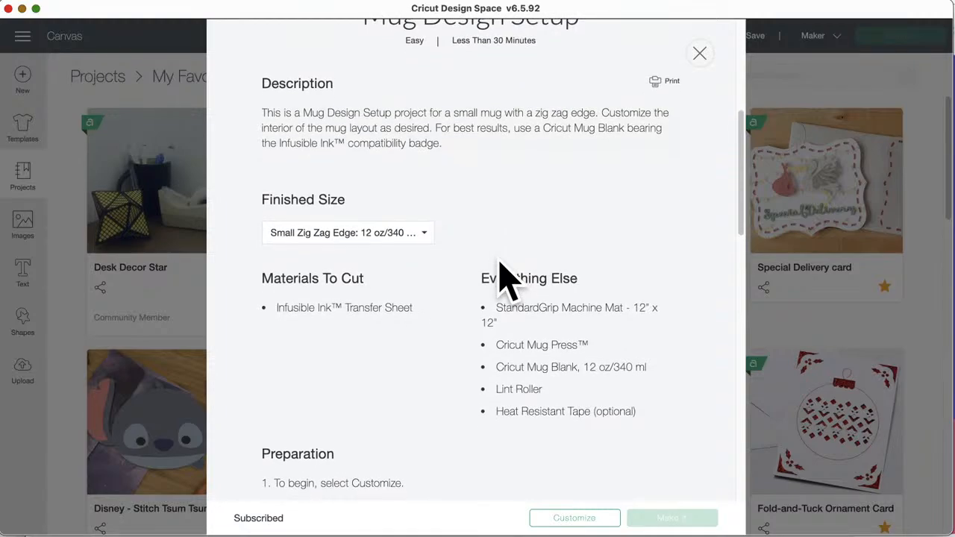
pyautogui.scroll(3, 507, 280)
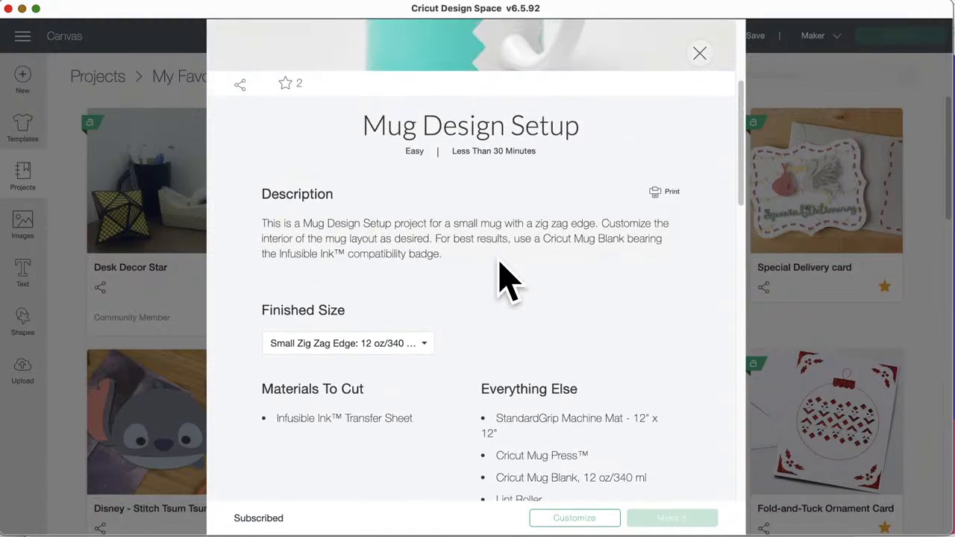
pyautogui.scroll(-1, 508, 280)
pyautogui.scroll(8, 507, 280)
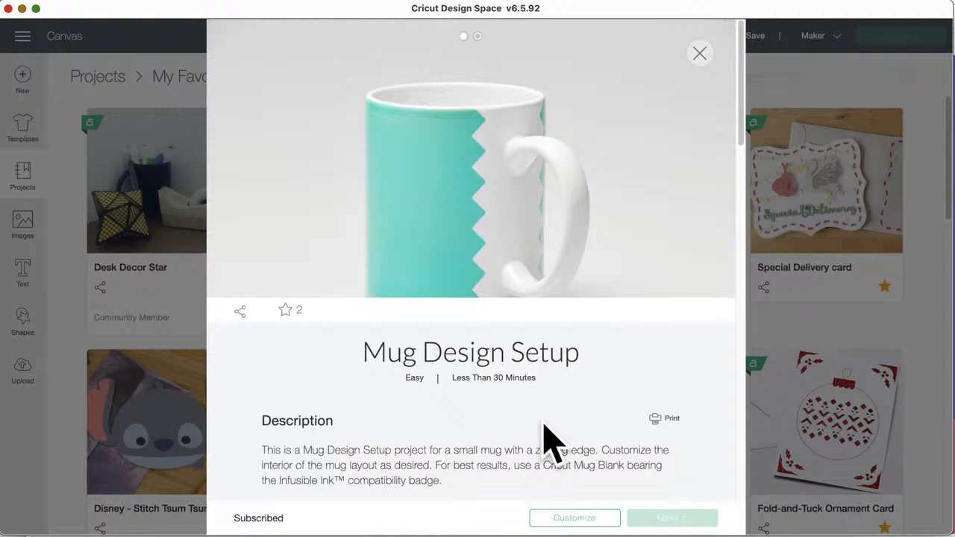
# Step: Choose the Large Wavy Edge 15 oz/425 ml finished size and customize it on the canvas, replacing the existing project
pyautogui.scroll(-10, 502, 351)
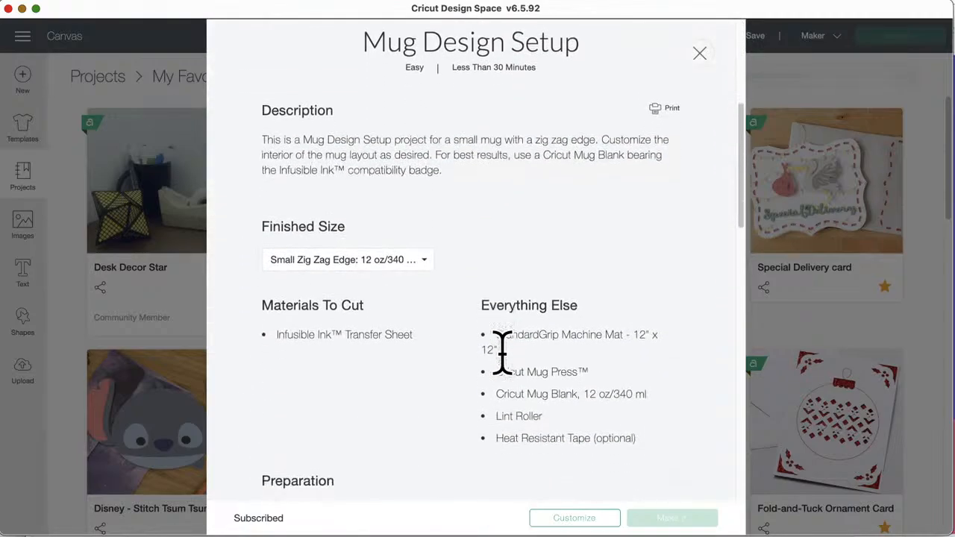
pyautogui.click(418, 179)
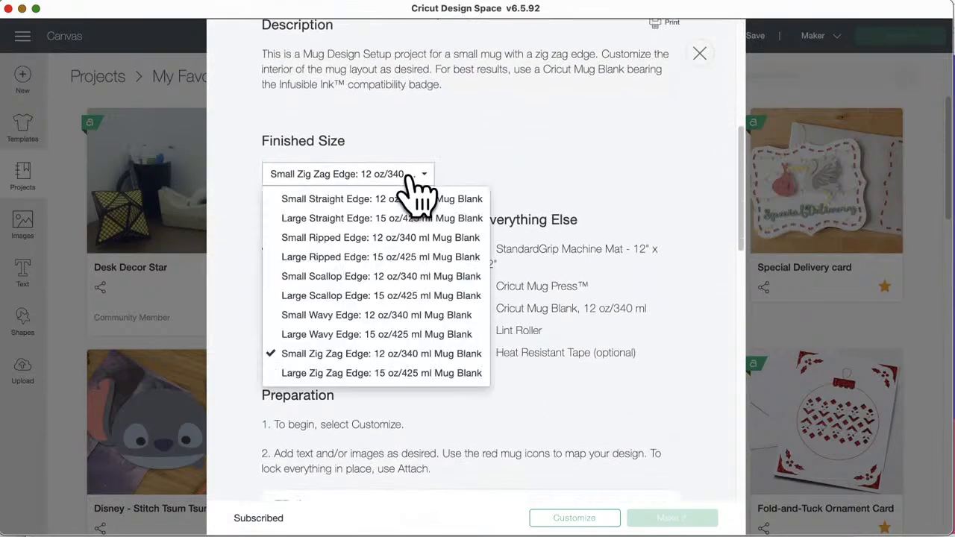
pyautogui.click(328, 334)
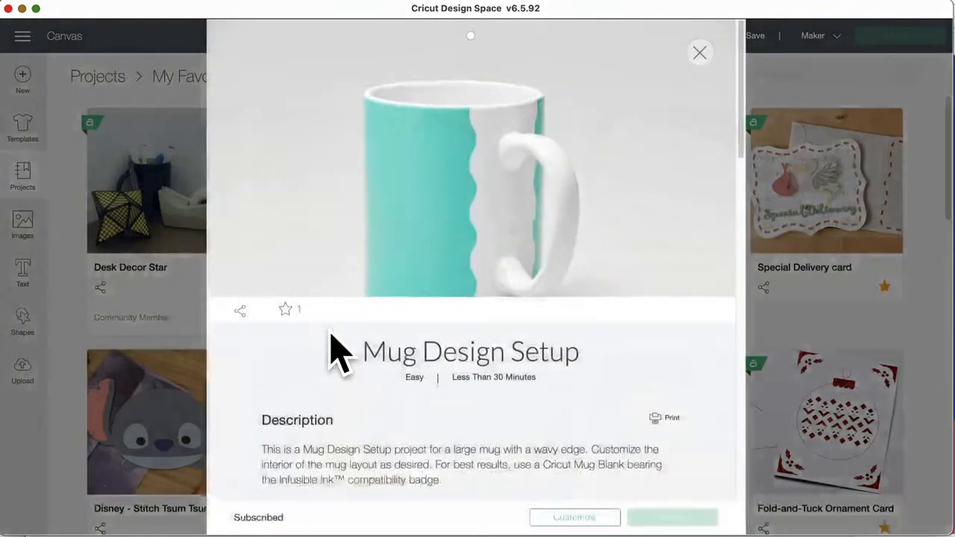
pyautogui.click(581, 518)
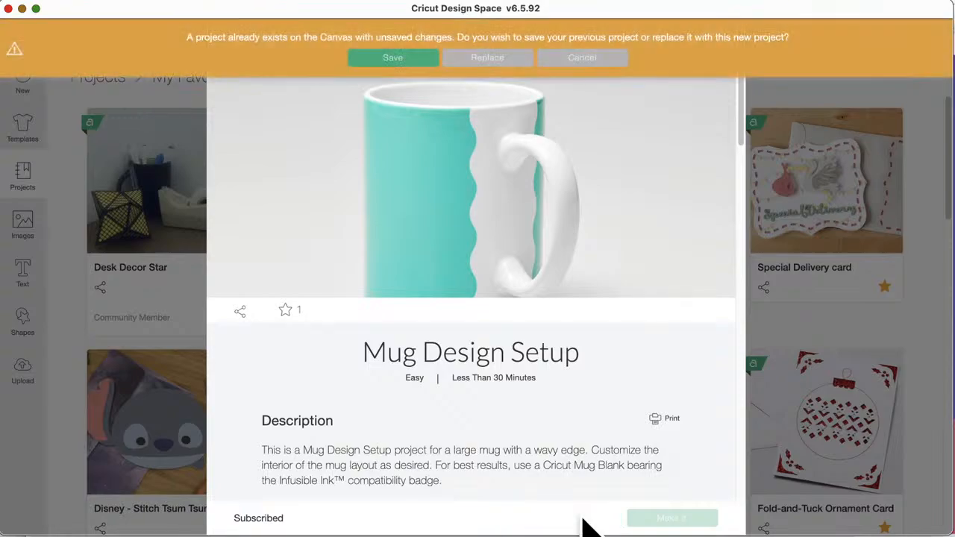
pyautogui.click(485, 59)
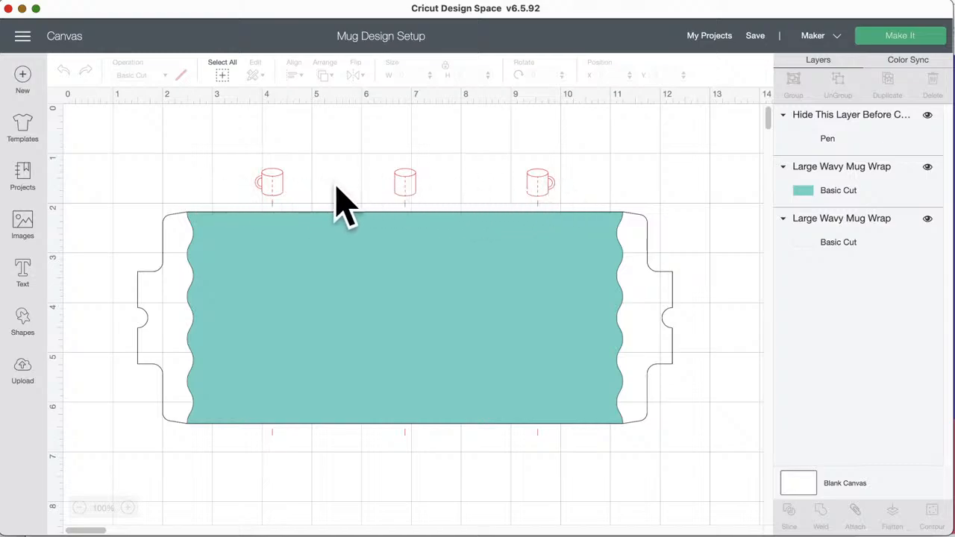
# Step: Select the red mug guide layer and the teal wavy wrap in turn to inspect them
pyautogui.click(855, 149)
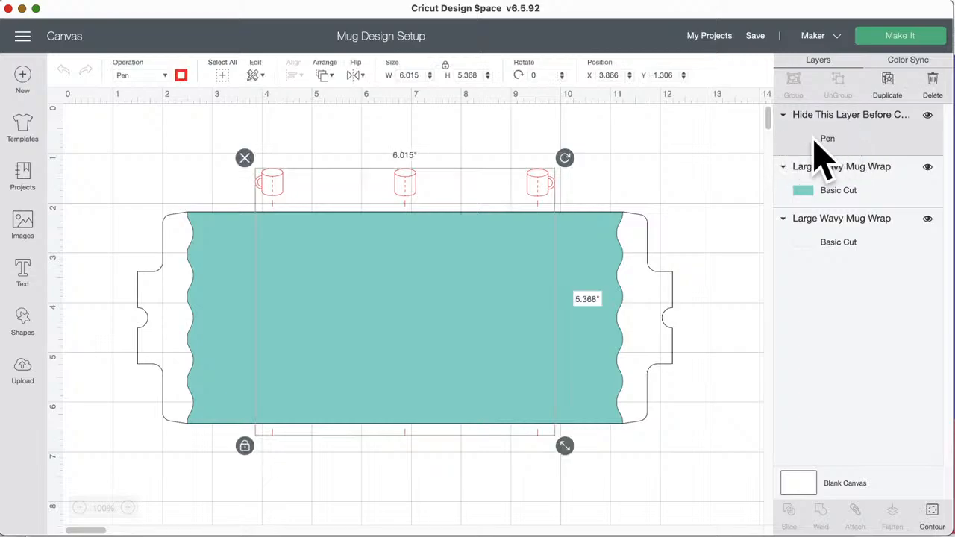
pyautogui.click(309, 131)
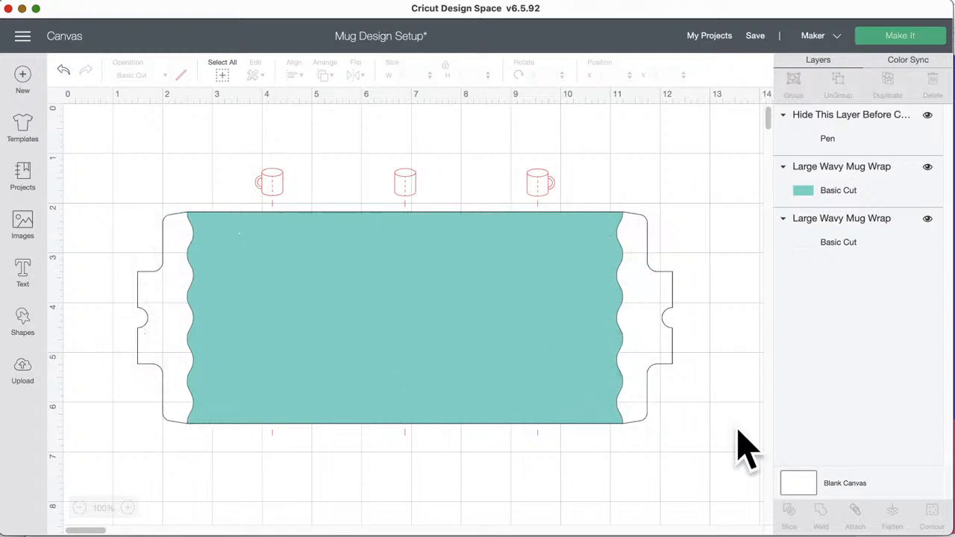
pyautogui.click(508, 377)
pyautogui.click(593, 333)
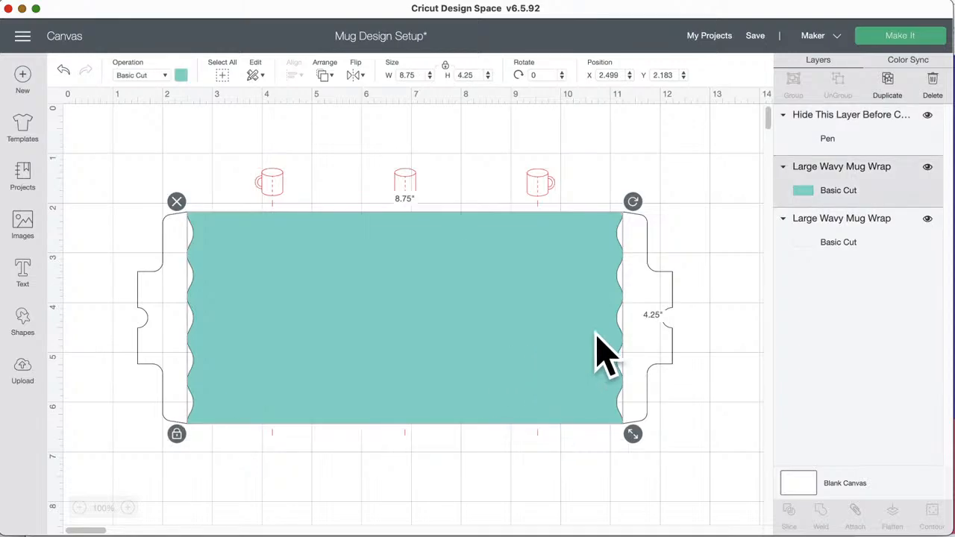
# Step: Check the contours of the outer Large Wavy Mug Wrap outline, close them unchanged, and inspect the guide and teal layers again
pyautogui.click(666, 329)
pyautogui.click(934, 518)
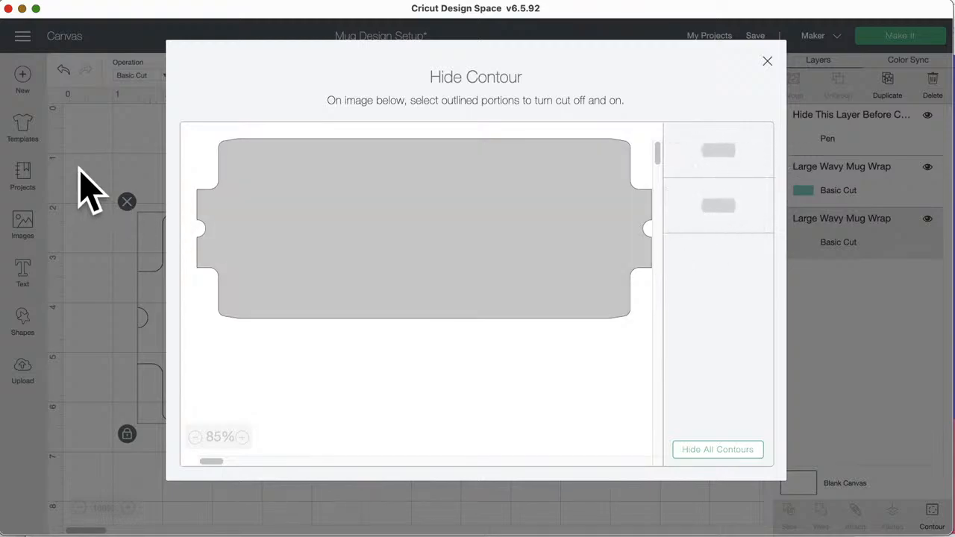
pyautogui.click(100, 146)
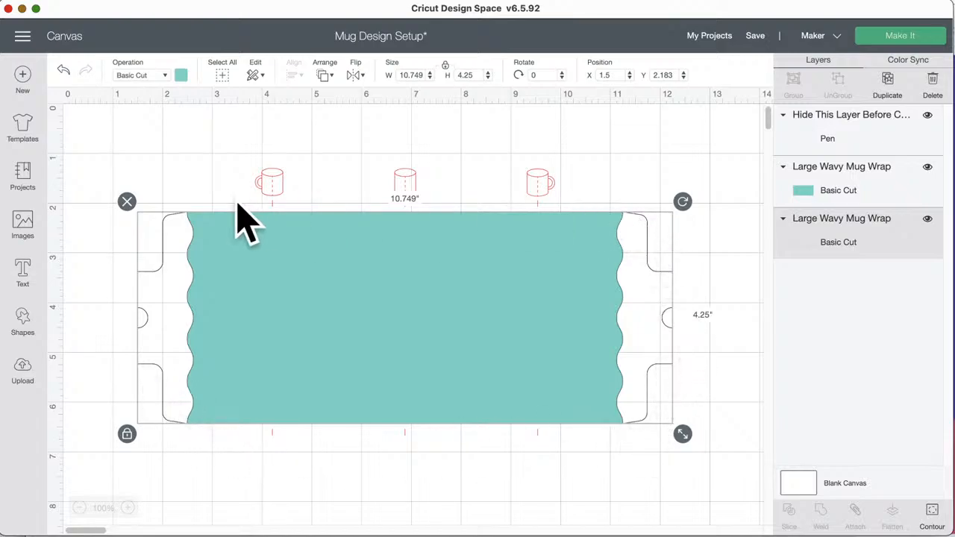
pyautogui.click(351, 234)
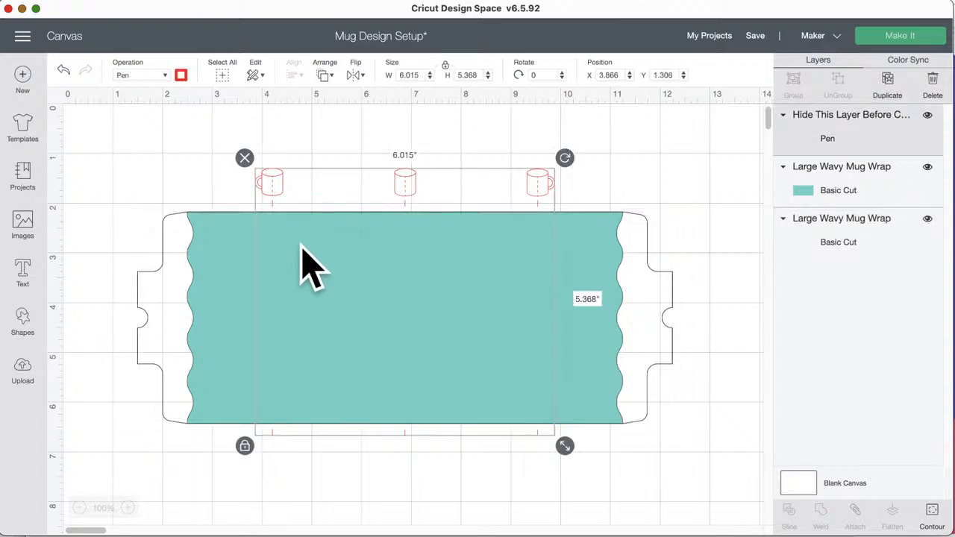
pyautogui.click(155, 288)
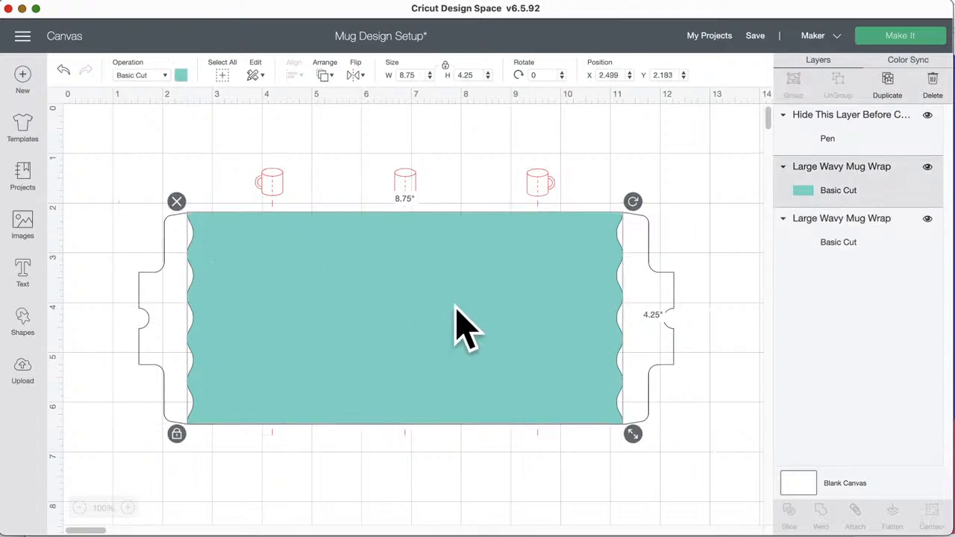
# Step: Preview the project's cutting mats, check the layout of the Basic Cut mat, and return to the canvas
pyautogui.click(902, 37)
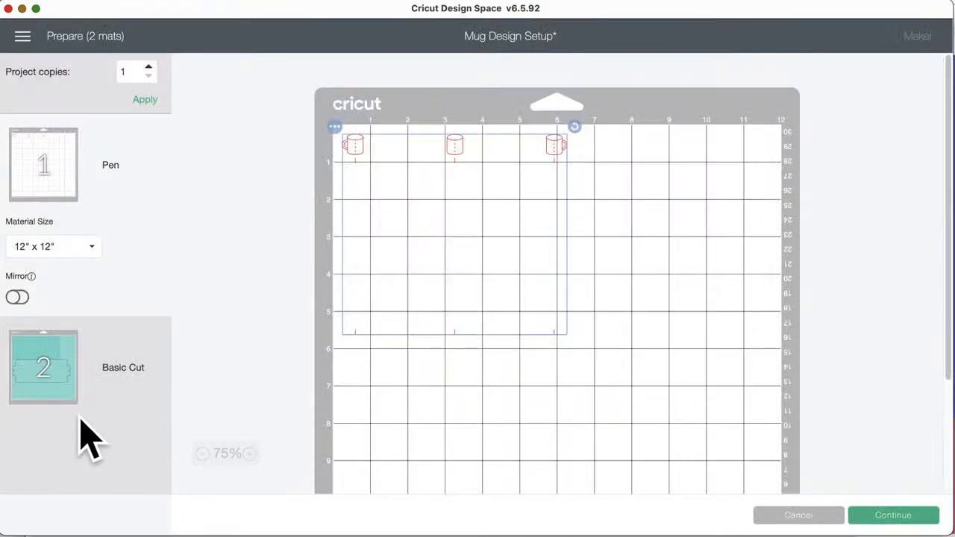
pyautogui.click(56, 373)
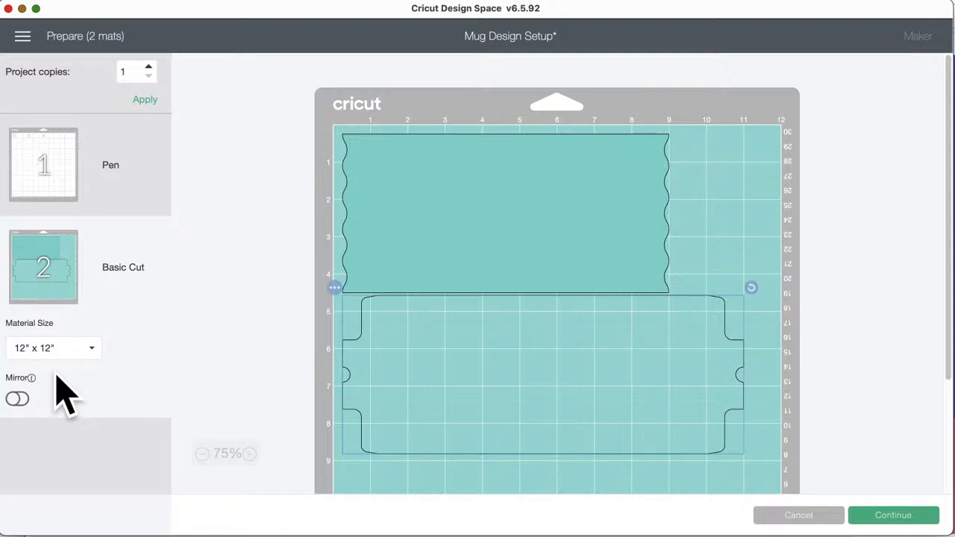
pyautogui.click(799, 516)
pyautogui.click(695, 335)
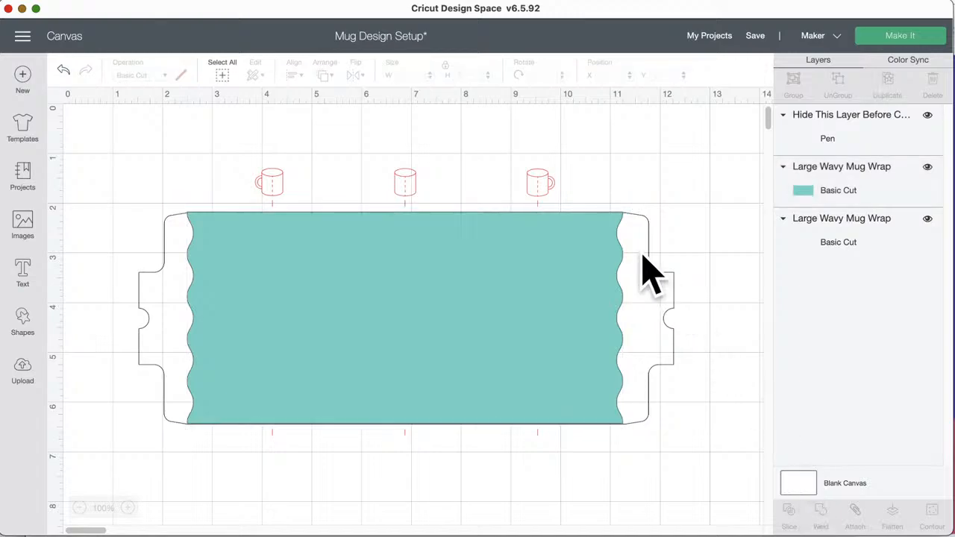
# Step: Hide the red mug guide layer and attach the teal wavy wrap to its outer outline
pyautogui.click(546, 188)
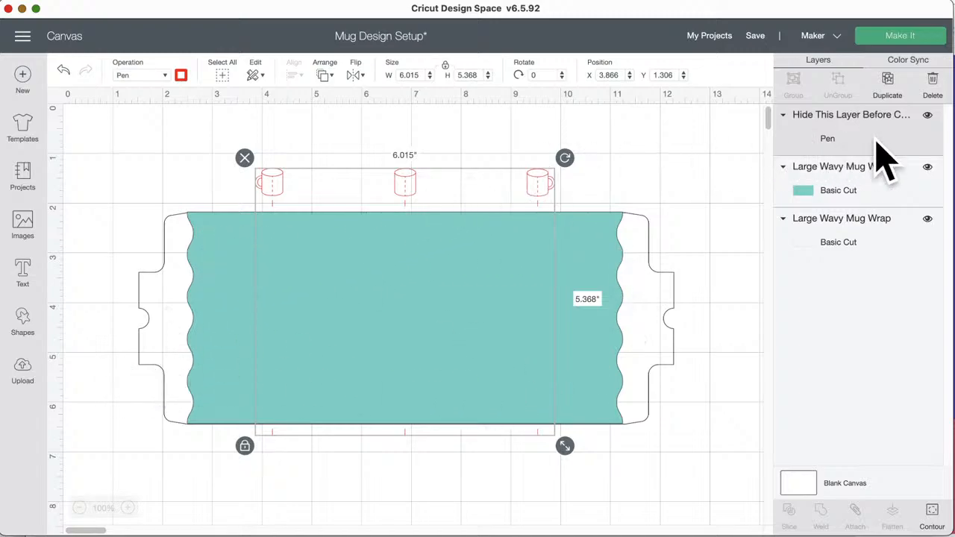
pyautogui.click(928, 115)
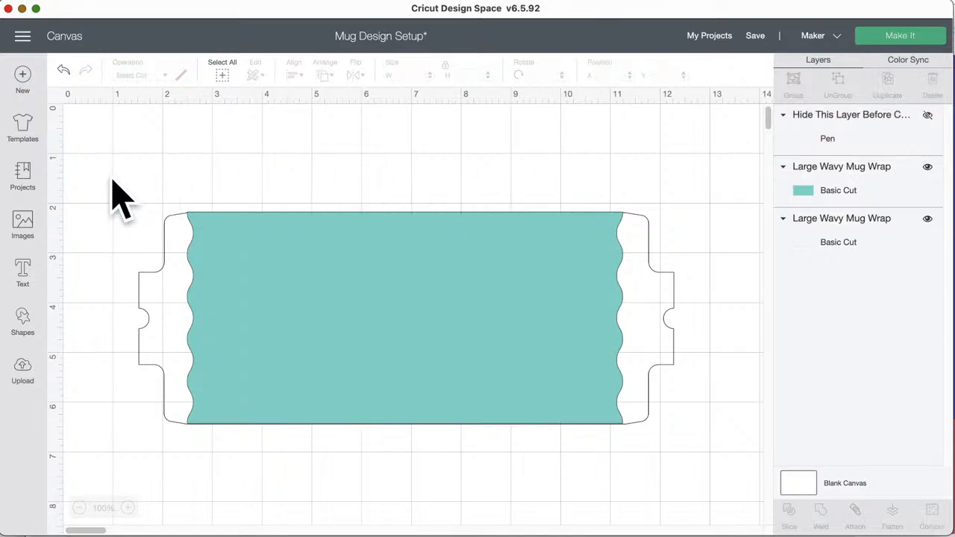
pyautogui.moveTo(112, 179)
pyautogui.mouseDown()
pyautogui.moveTo(403, 231)
pyautogui.moveTo(621, 348)
pyautogui.moveTo(688, 403)
pyautogui.mouseUp()
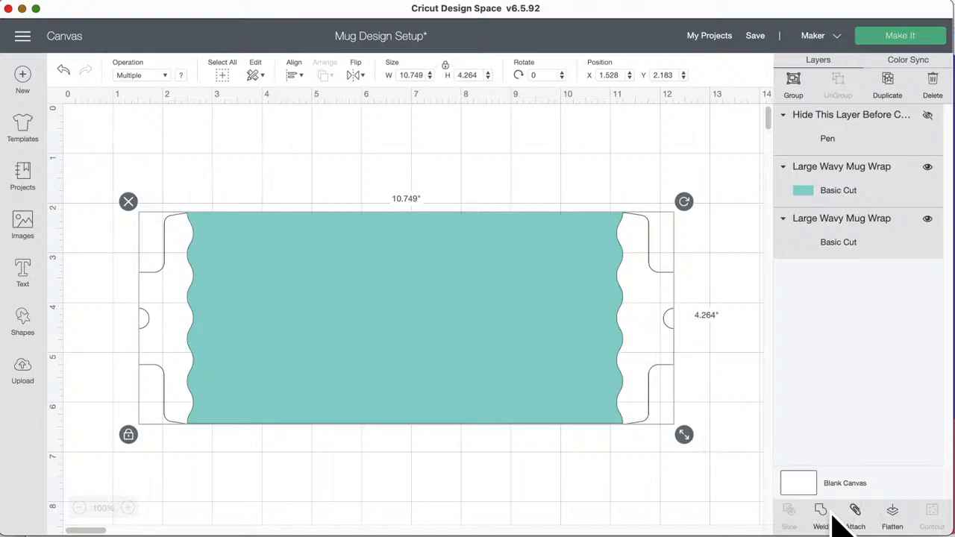
pyautogui.click(856, 511)
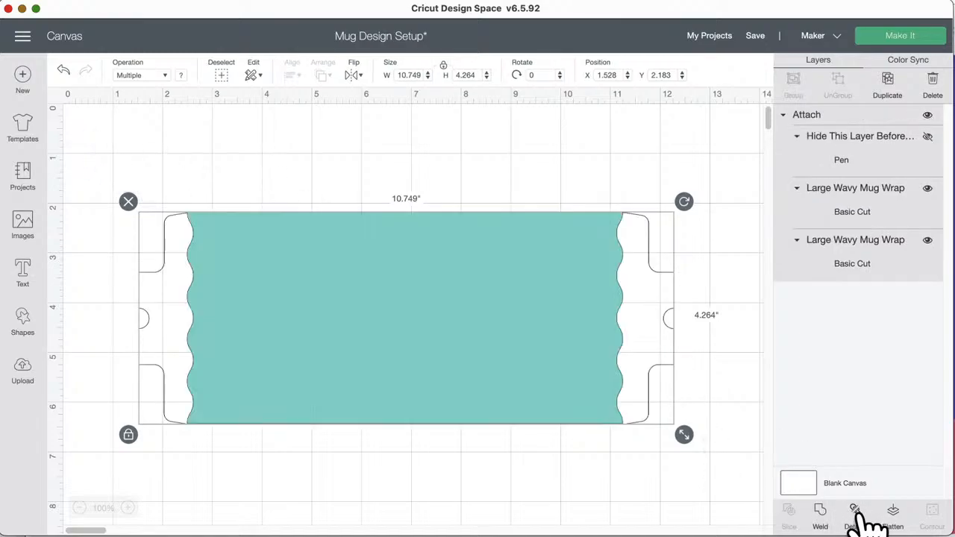
# Step: Preview the attached wrap on its mat, return to the canvas and detach the layers
pyautogui.click(907, 36)
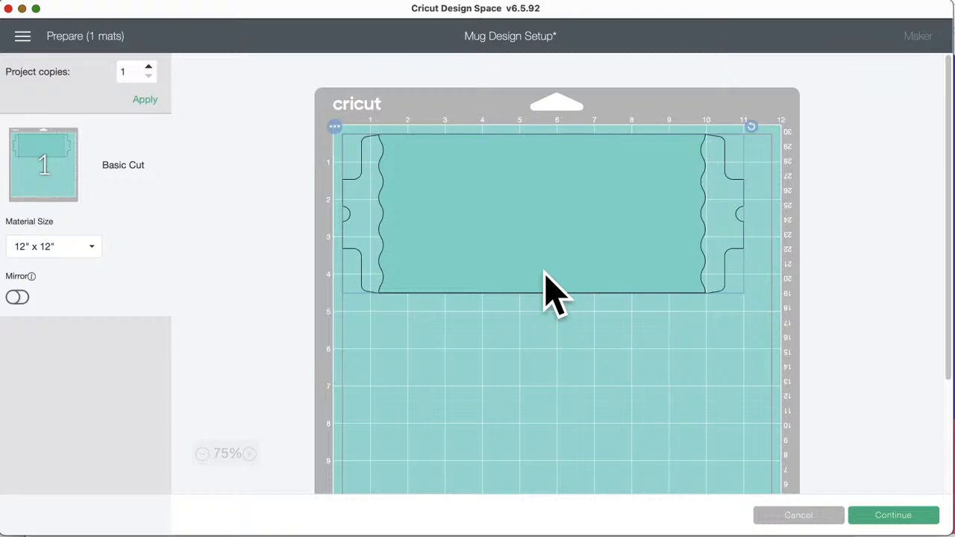
pyautogui.click(800, 515)
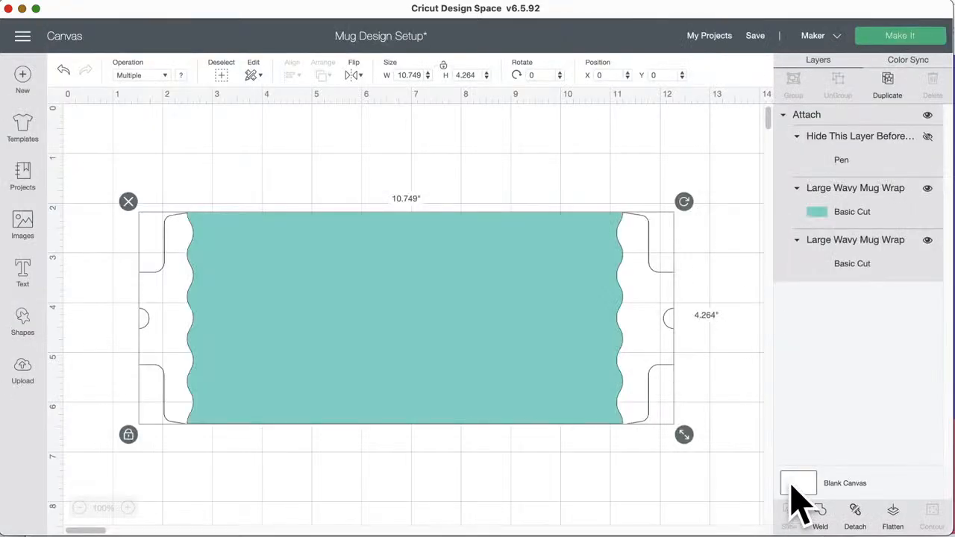
pyautogui.click(298, 195)
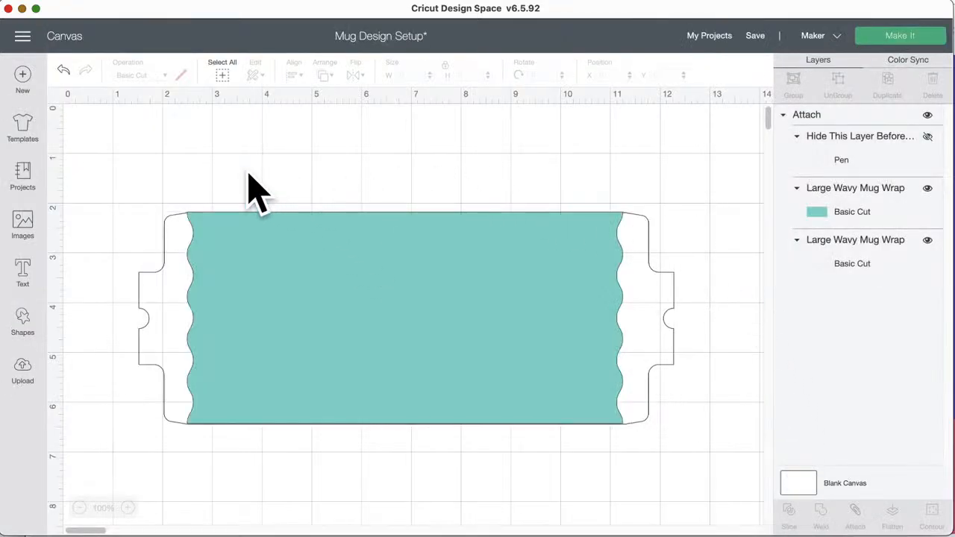
pyautogui.moveTo(250, 176); pyautogui.dragTo(500, 333)
pyautogui.click(853, 515)
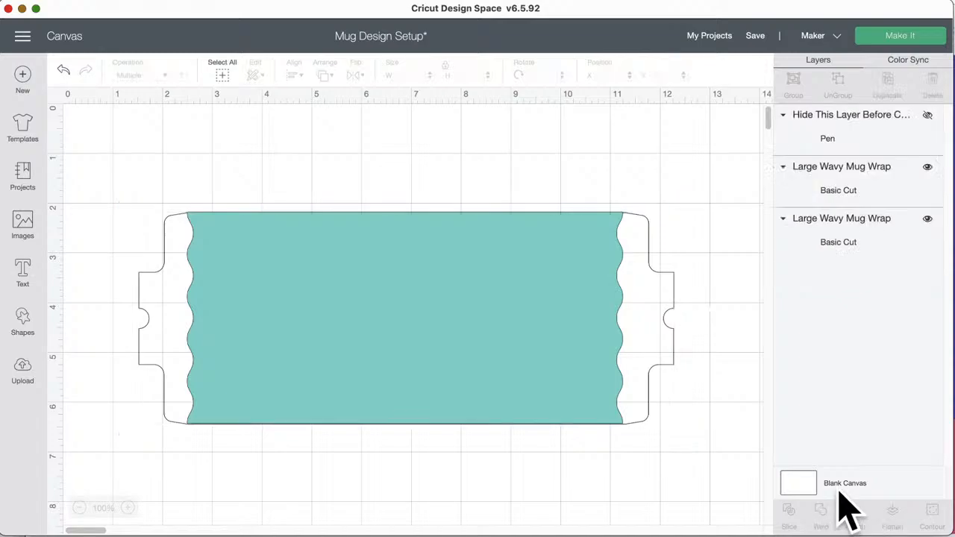
# Step: Align the teal wavy wrap and its outer outline with the Center option and deselect them
pyautogui.moveTo(273, 164); pyautogui.dragTo(433, 287)
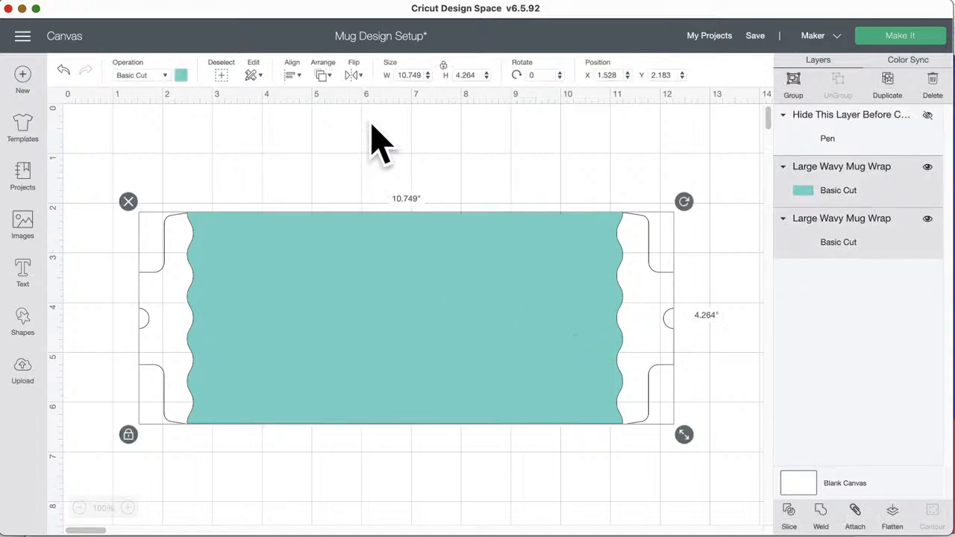
pyautogui.click(292, 75)
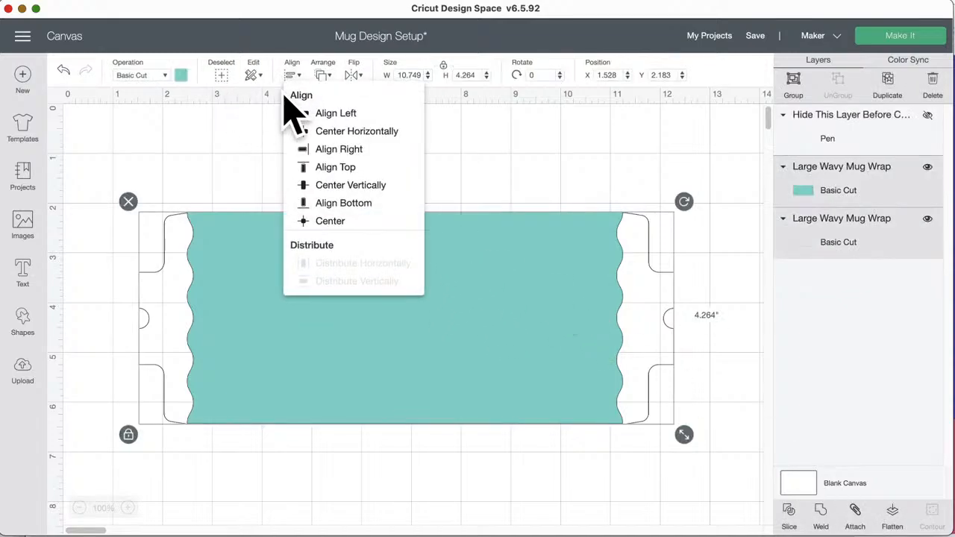
pyautogui.click(341, 220)
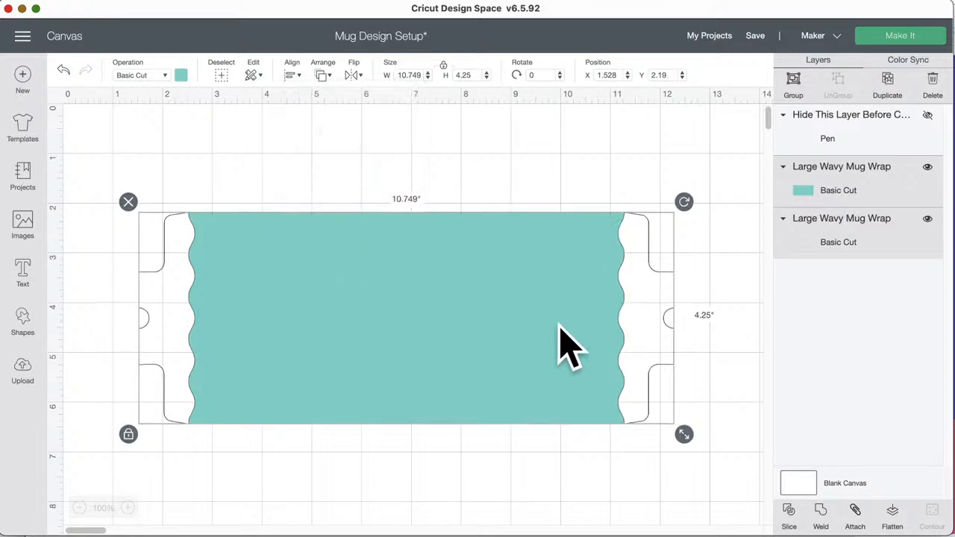
pyautogui.click(462, 159)
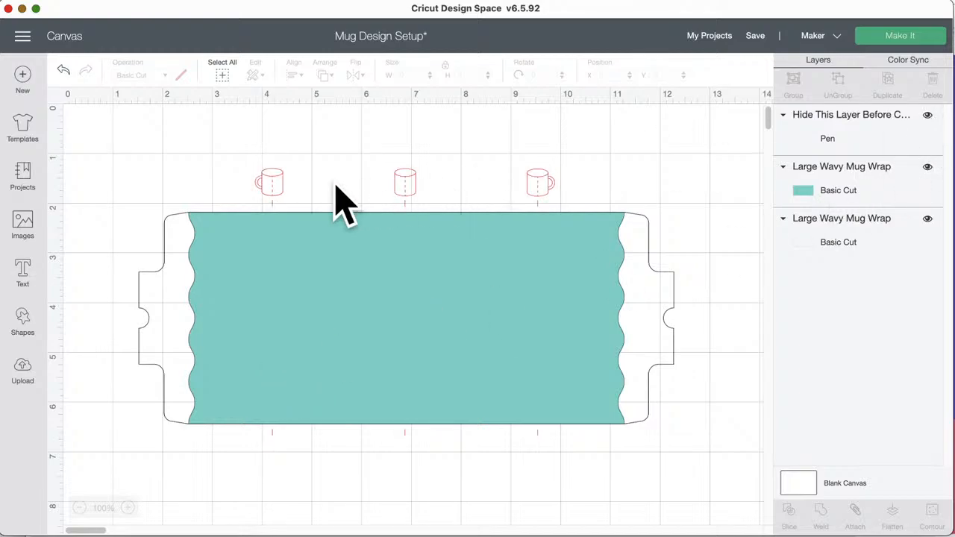
# Step: Open the Image Sets category of the image library and look through it for mug design collections
pyautogui.click(25, 224)
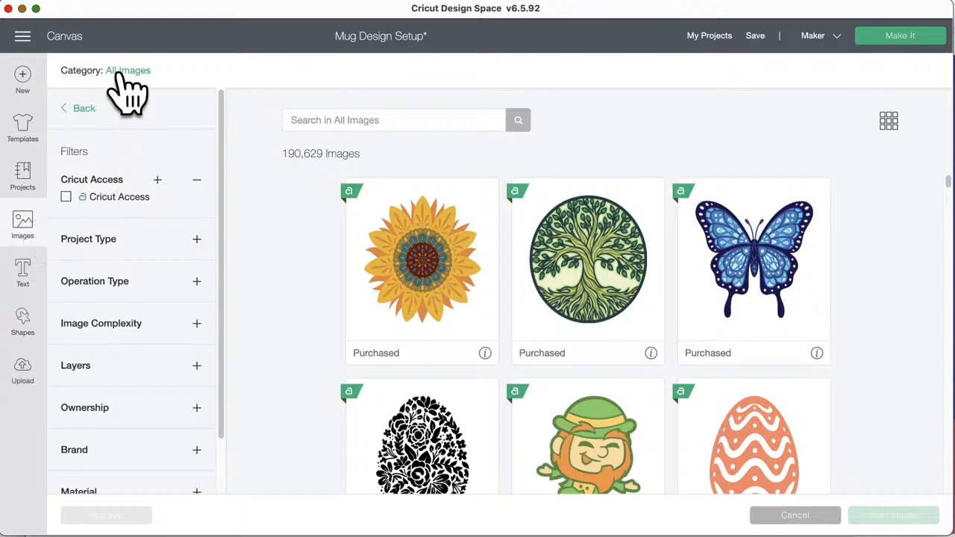
pyautogui.click(81, 110)
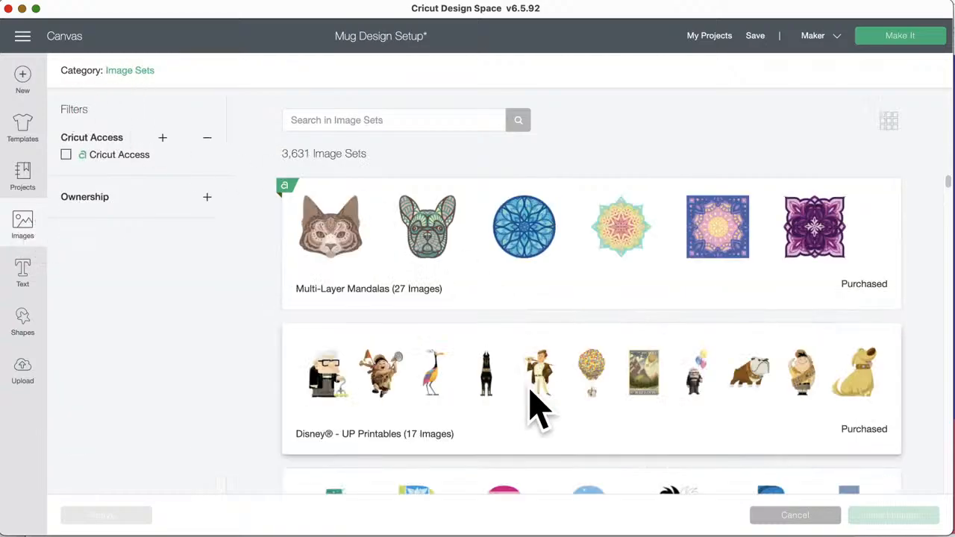
pyautogui.scroll(-5, 533, 405)
pyautogui.scroll(-5, 533, 406)
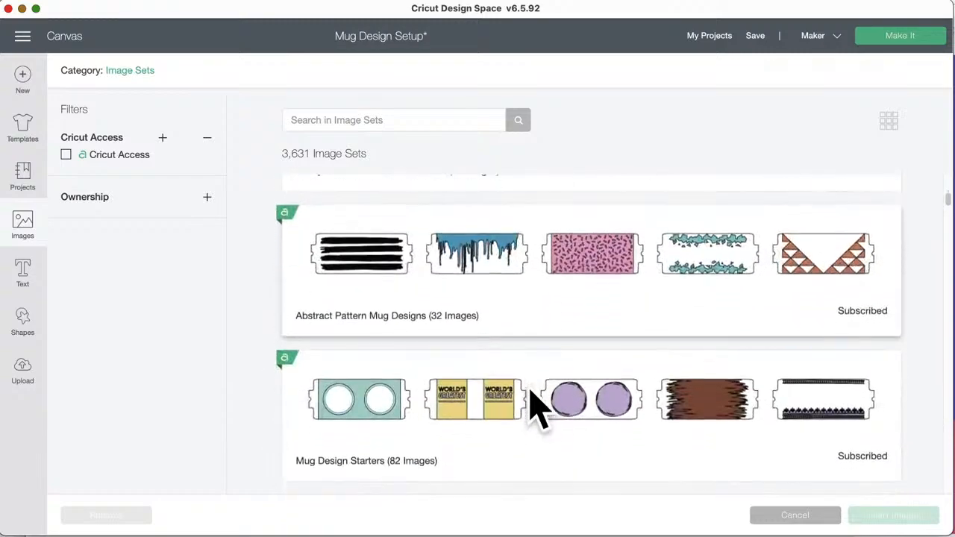
pyautogui.scroll(2, 536, 407)
pyautogui.scroll(4, 533, 406)
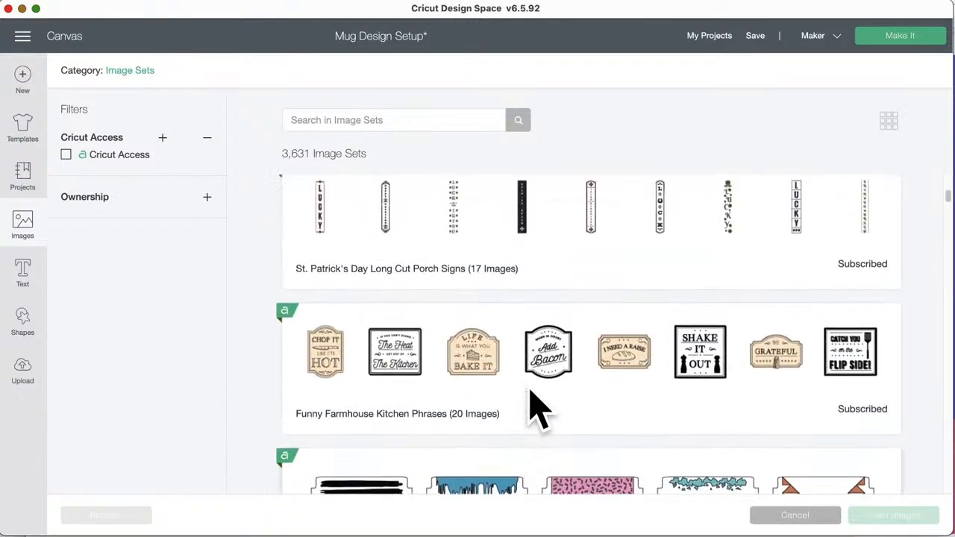
pyautogui.scroll(4, 533, 407)
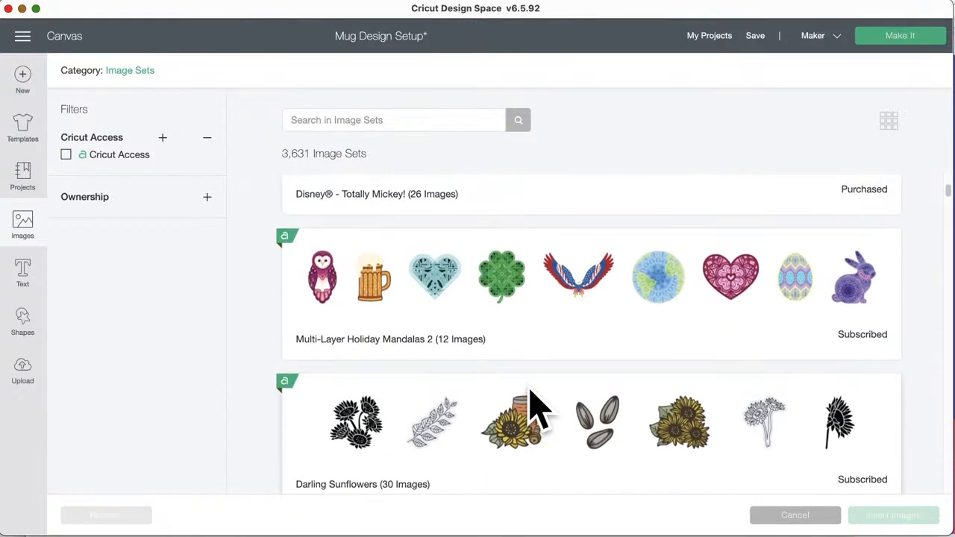
pyautogui.scroll(-6, 534, 407)
pyautogui.scroll(-15, 534, 407)
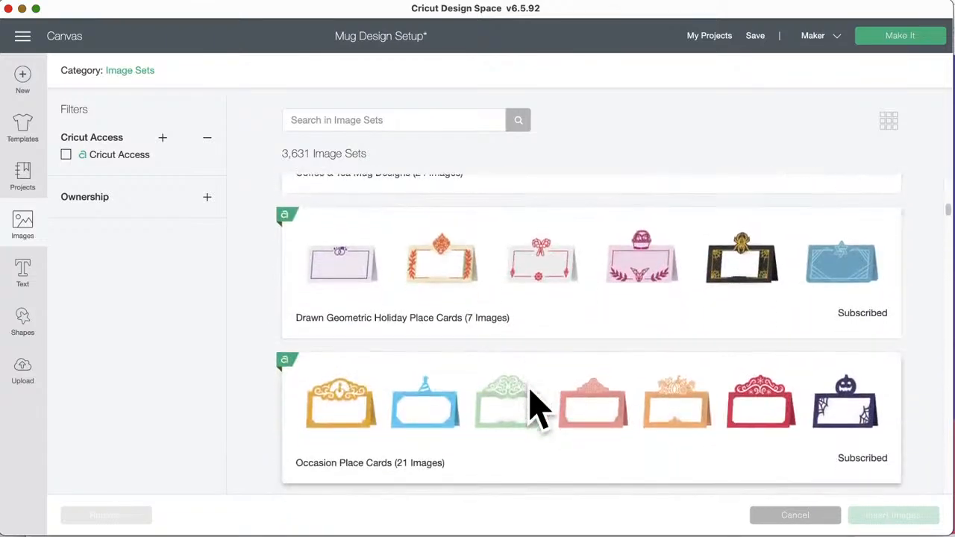
pyautogui.scroll(-1, 534, 407)
pyautogui.scroll(-7, 535, 407)
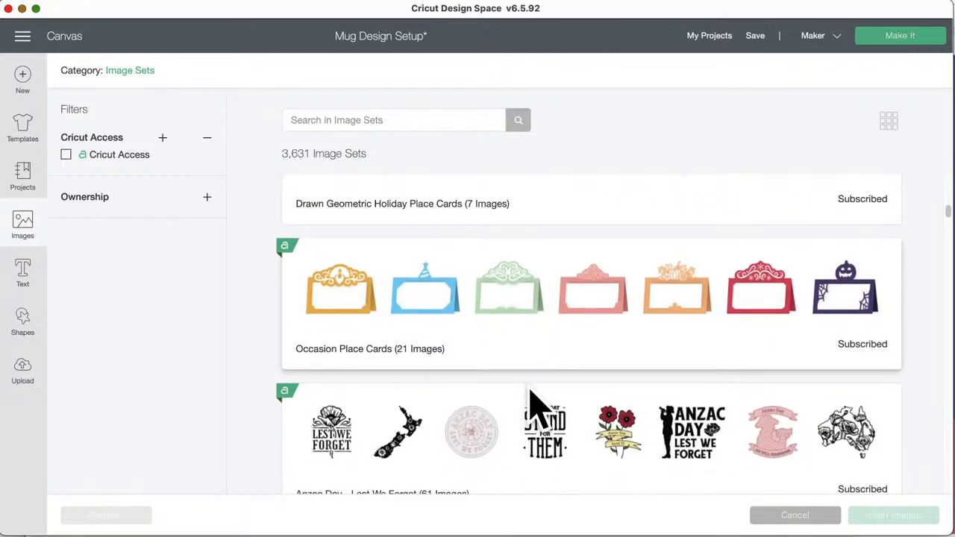
pyautogui.scroll(-8, 550, 404)
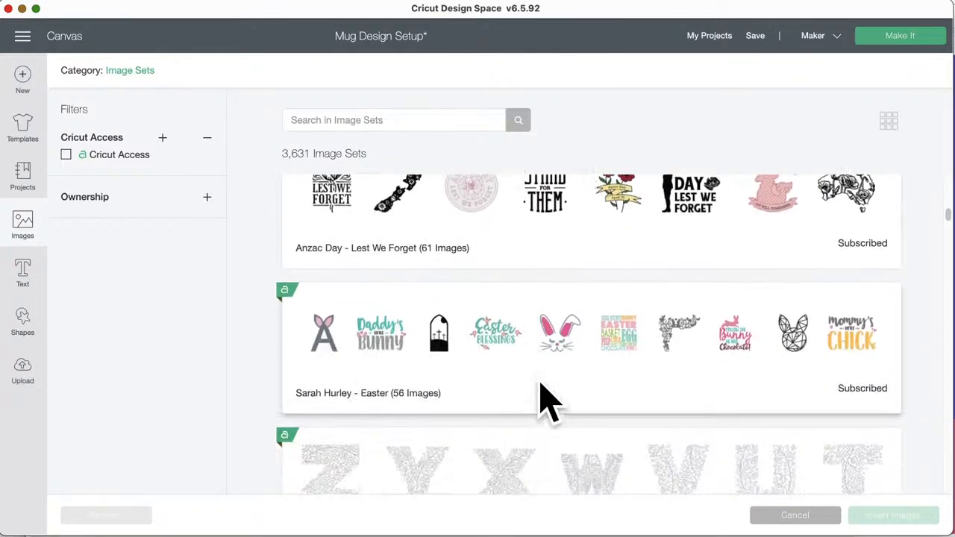
pyautogui.scroll(2, 550, 403)
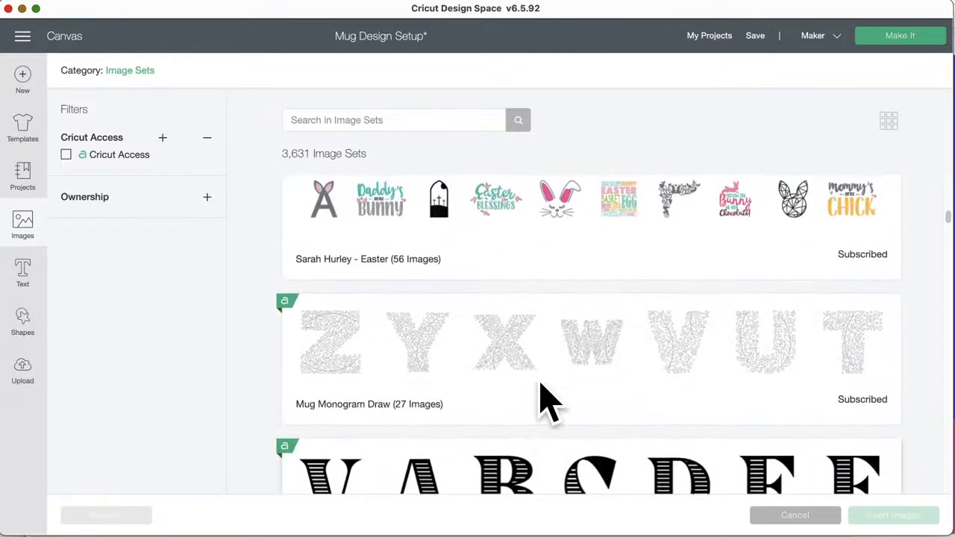
pyautogui.scroll(-12, 549, 403)
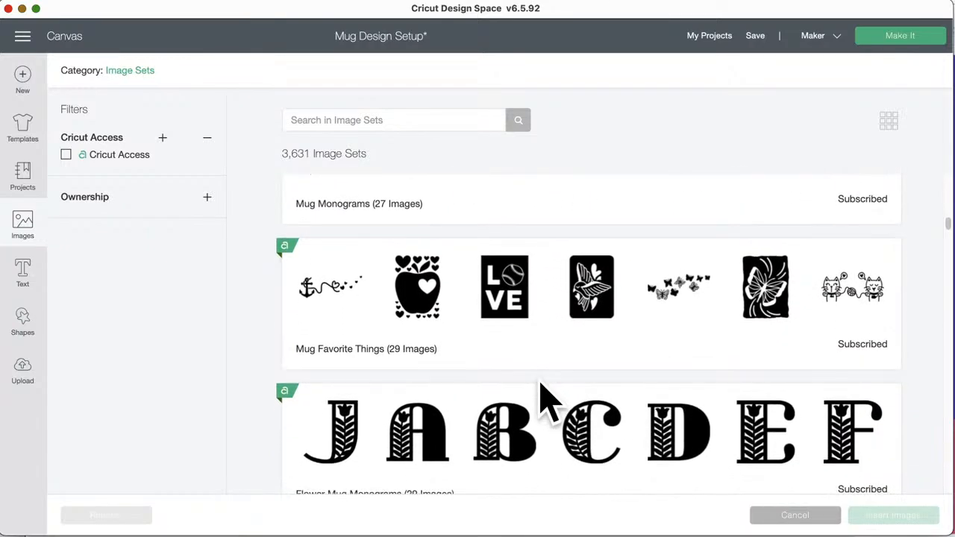
pyautogui.scroll(-8, 662, 334)
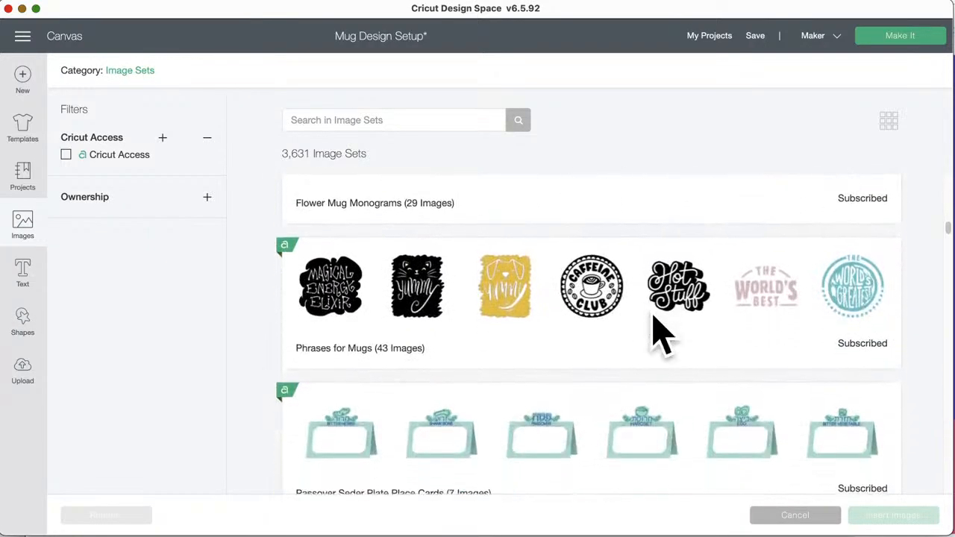
# Step: Open the Phrases for Mugs image set and look through its designs for one to put on the mug
pyautogui.click(601, 293)
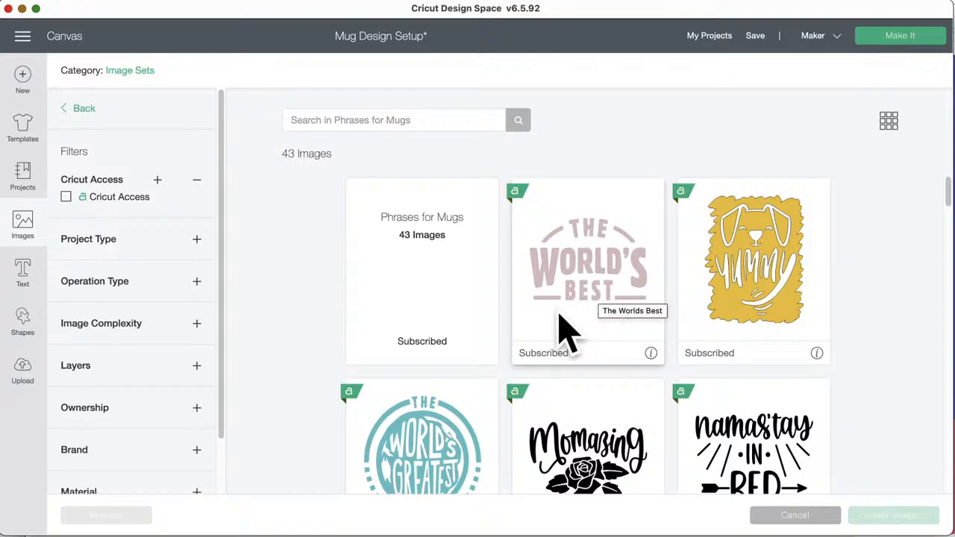
pyautogui.scroll(-2, 552, 336)
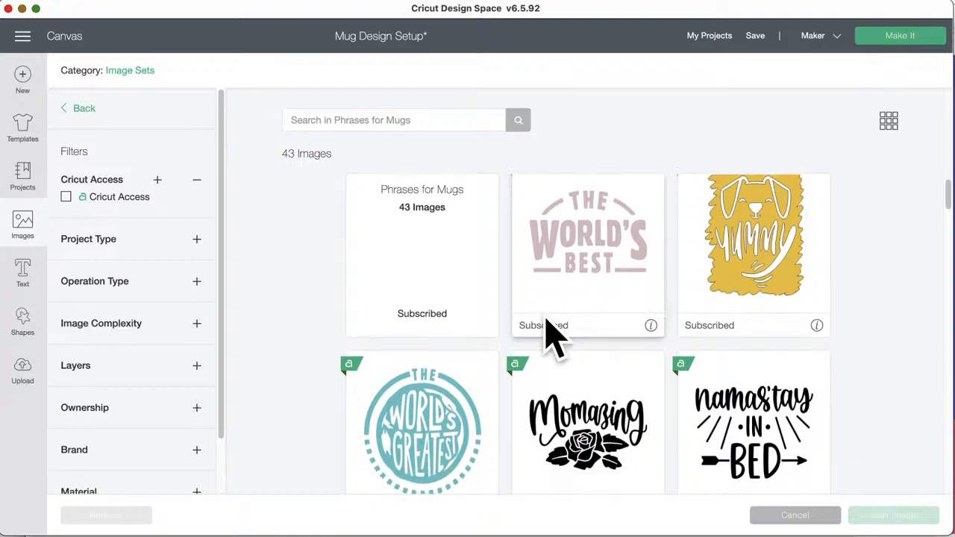
pyautogui.scroll(-5, 552, 336)
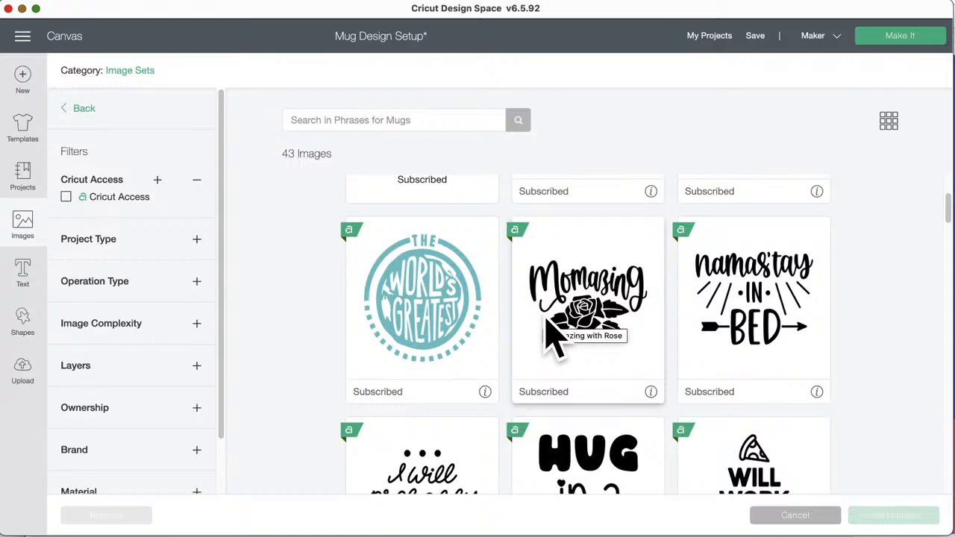
pyautogui.scroll(-6, 553, 336)
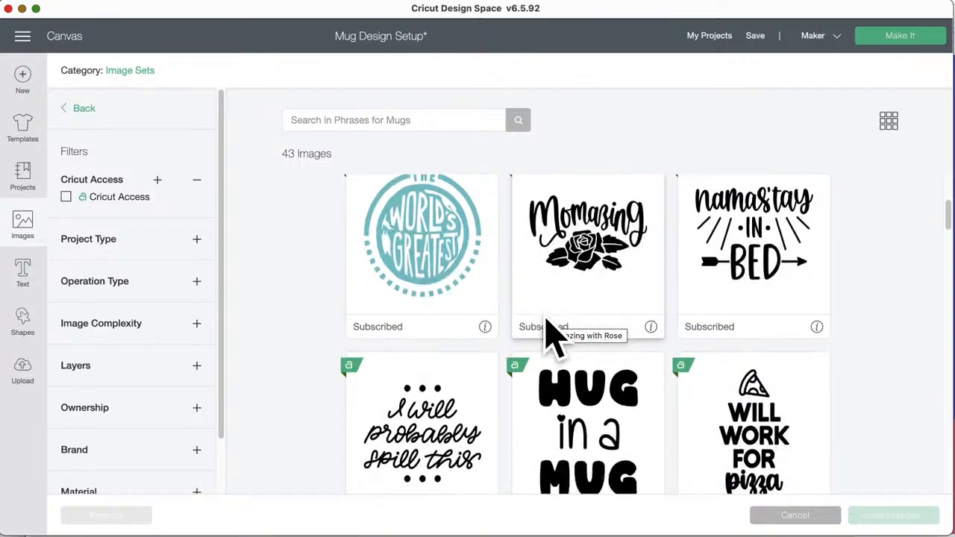
pyautogui.scroll(-10, 552, 336)
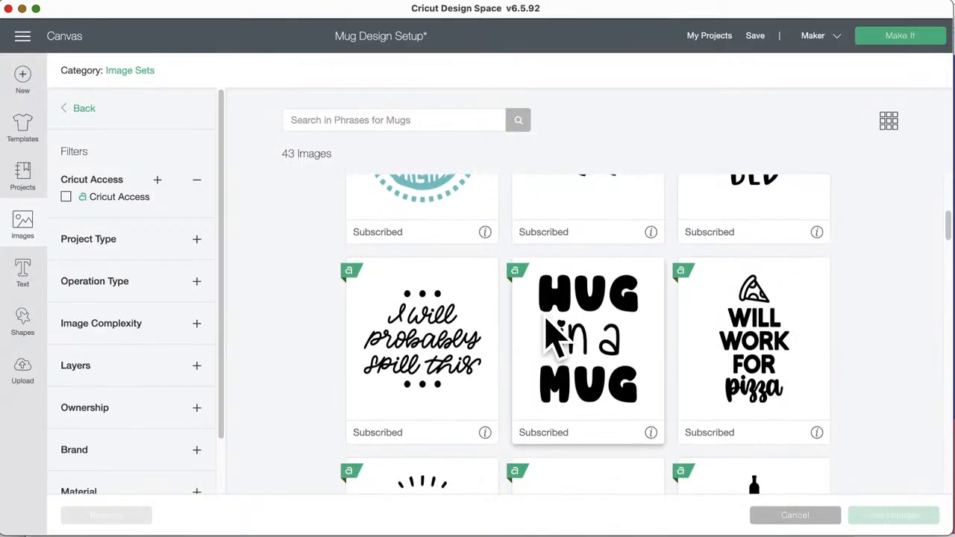
pyautogui.scroll(-1, 553, 338)
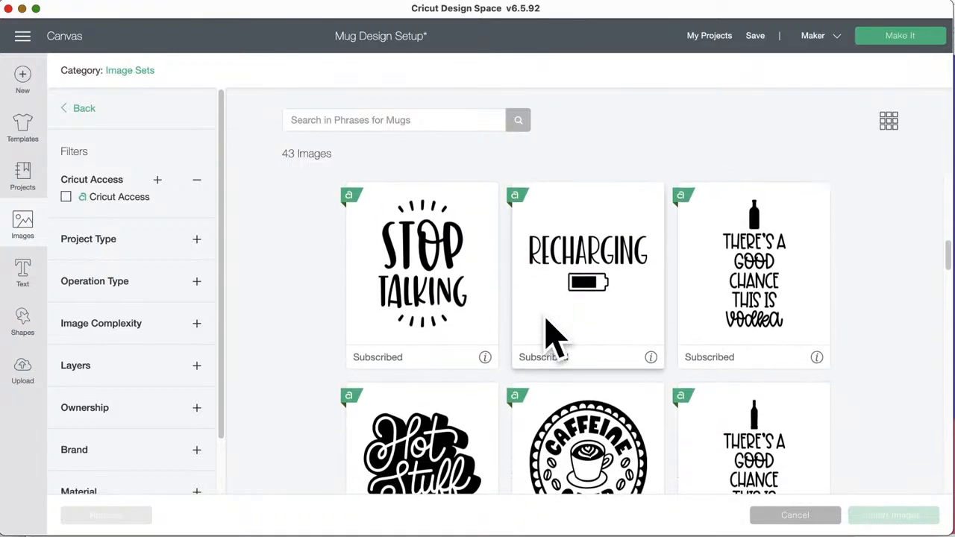
pyautogui.scroll(-12, 564, 332)
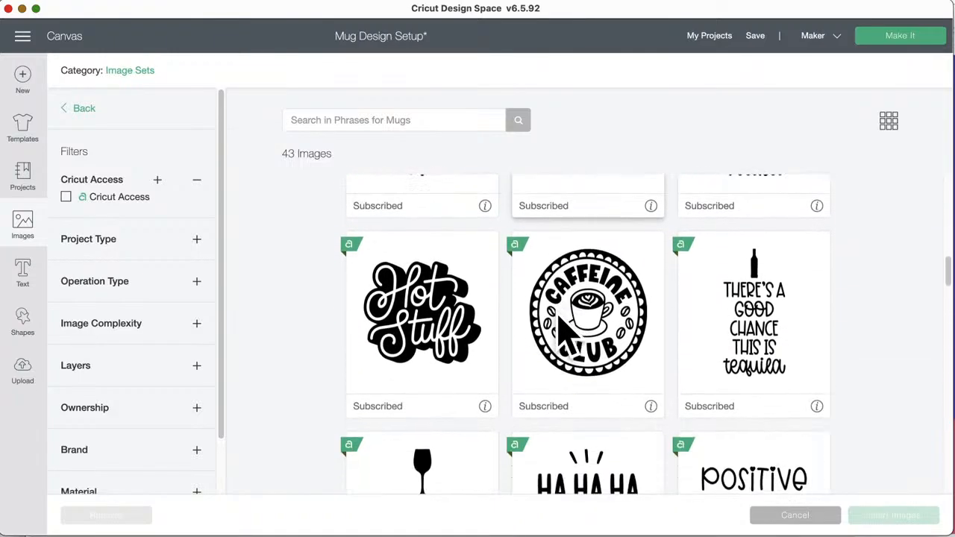
pyautogui.scroll(-10, 564, 332)
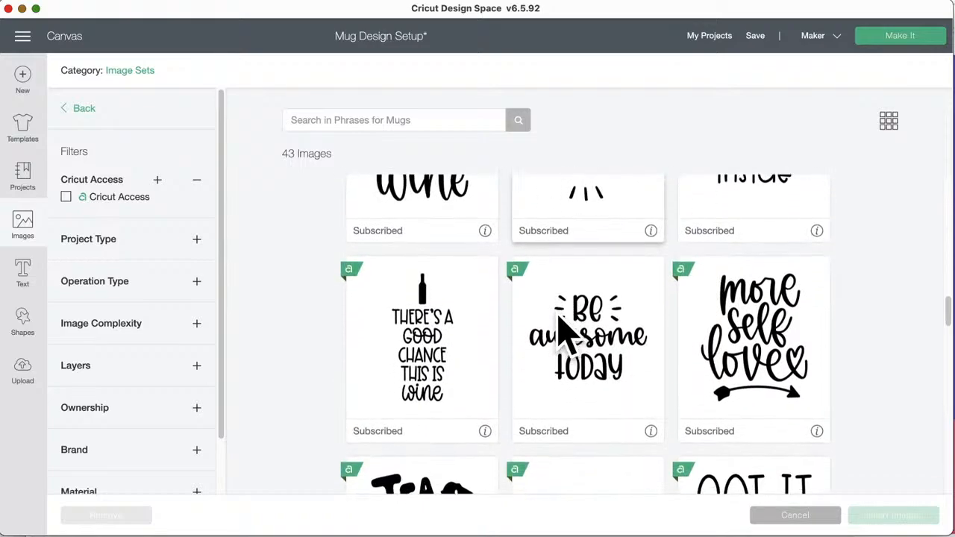
pyautogui.scroll(-6, 564, 333)
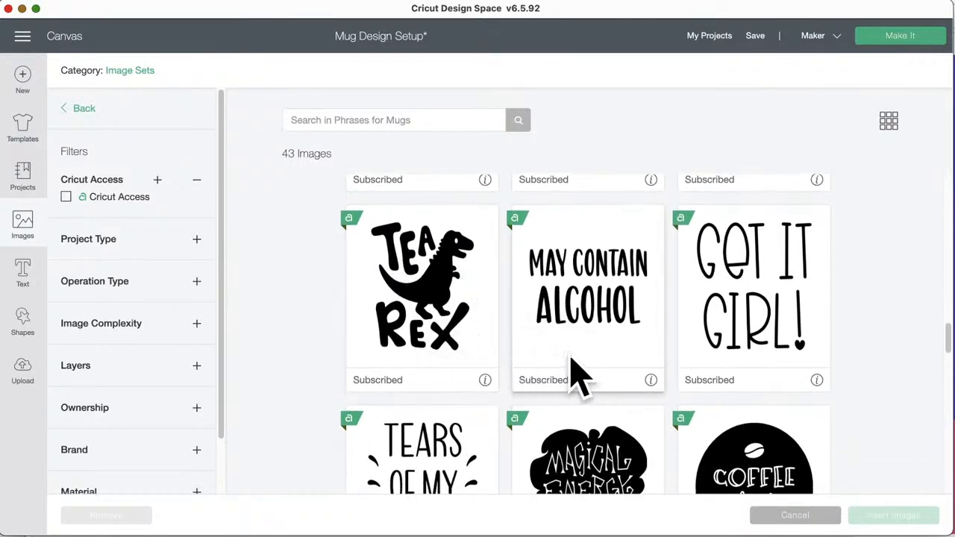
pyautogui.scroll(-1, 591, 357)
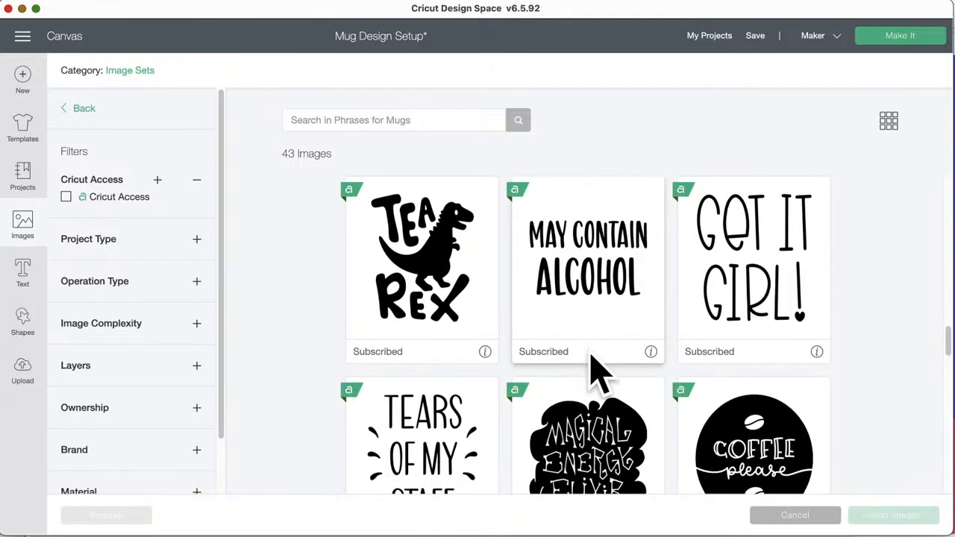
pyautogui.scroll(-8, 592, 343)
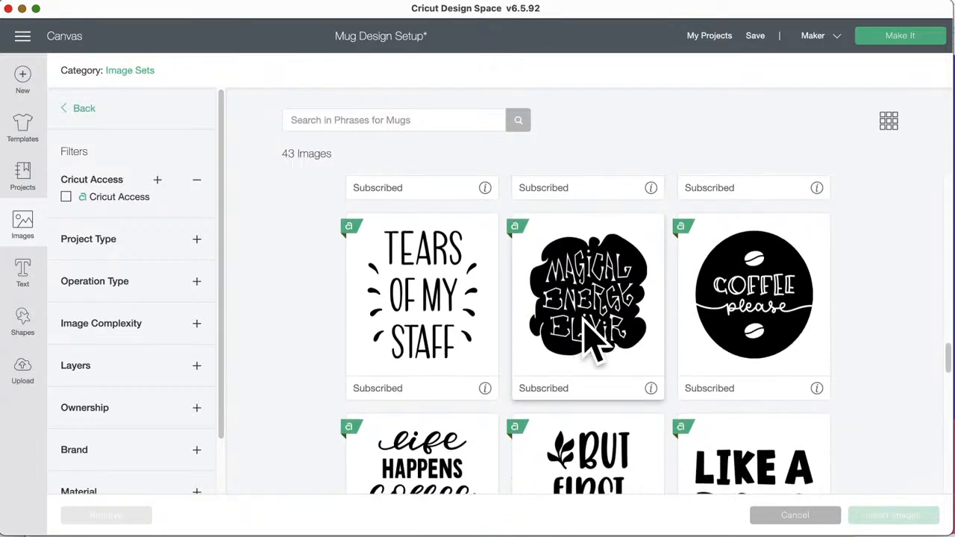
pyautogui.scroll(-5, 591, 343)
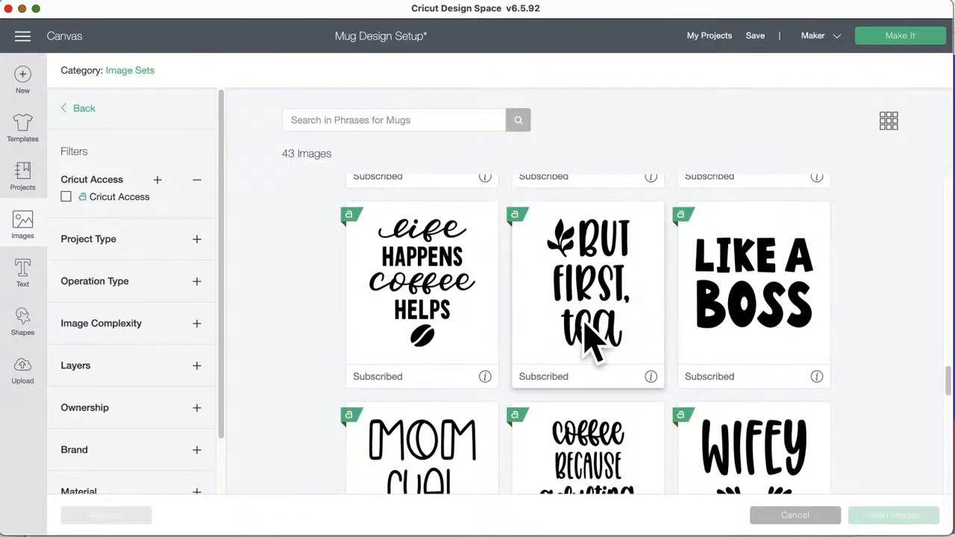
pyautogui.scroll(-10, 592, 343)
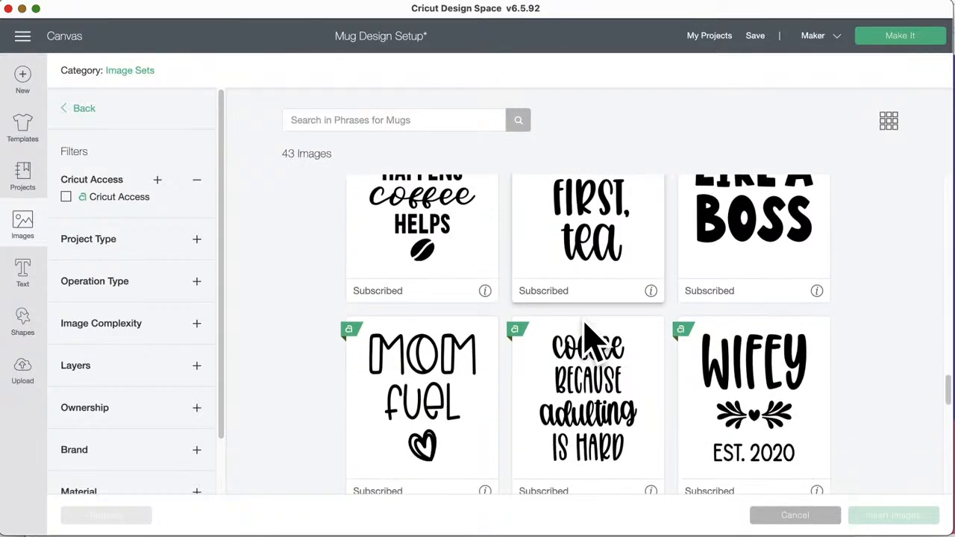
pyautogui.scroll(-12, 586, 337)
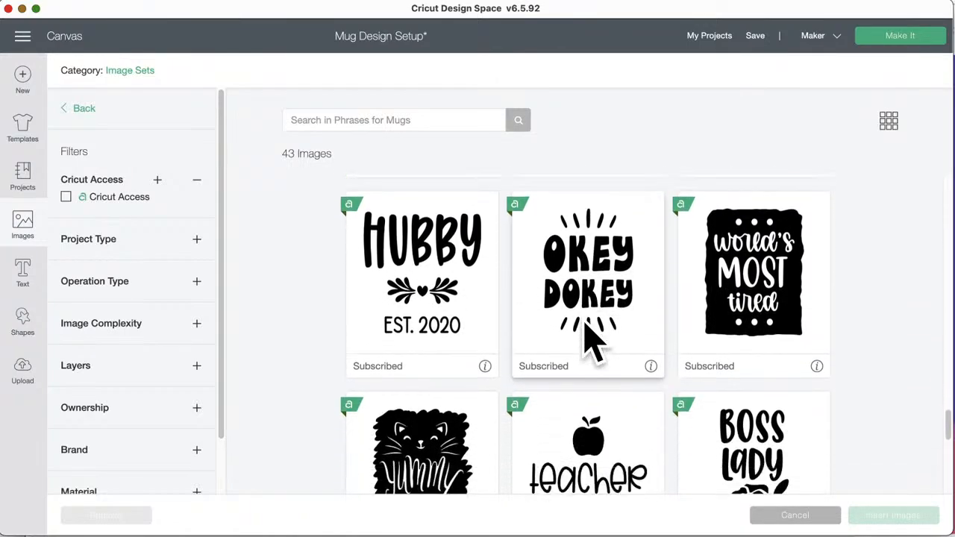
pyautogui.scroll(-7, 589, 340)
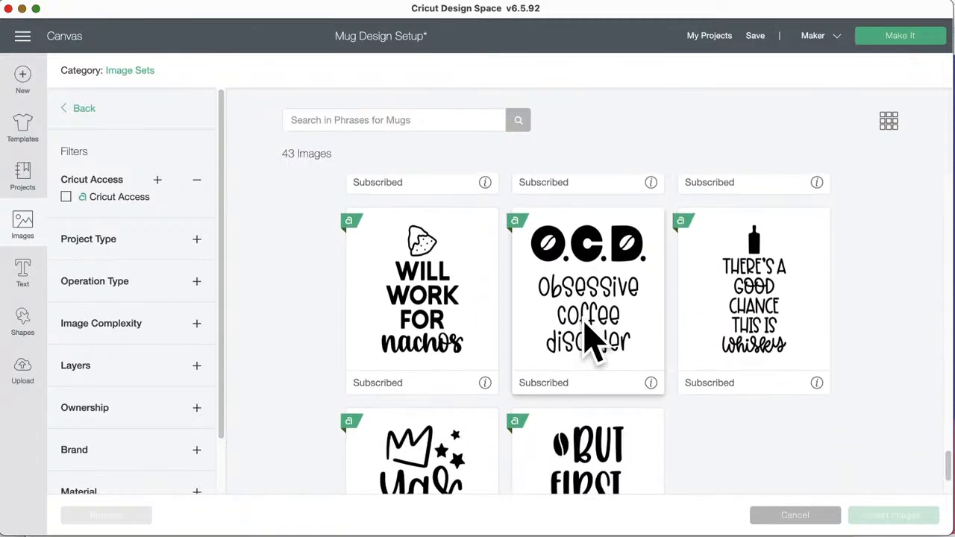
# Step: Insert the Hot Stuff design from the set and place it on the teal wrap's left part, at about X 2.8, Y 2.9
pyautogui.scroll(6, 589, 340)
pyautogui.scroll(20, 586, 328)
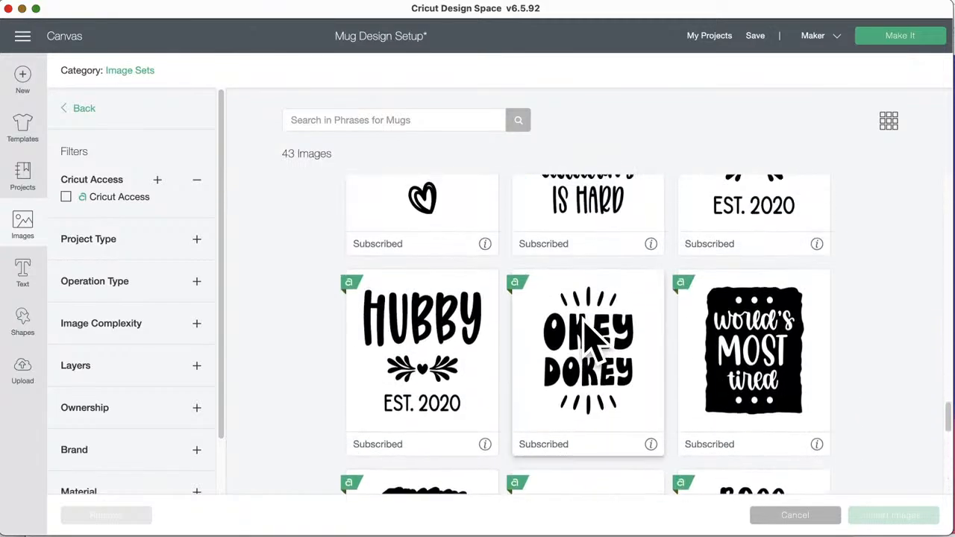
pyautogui.scroll(20, 586, 336)
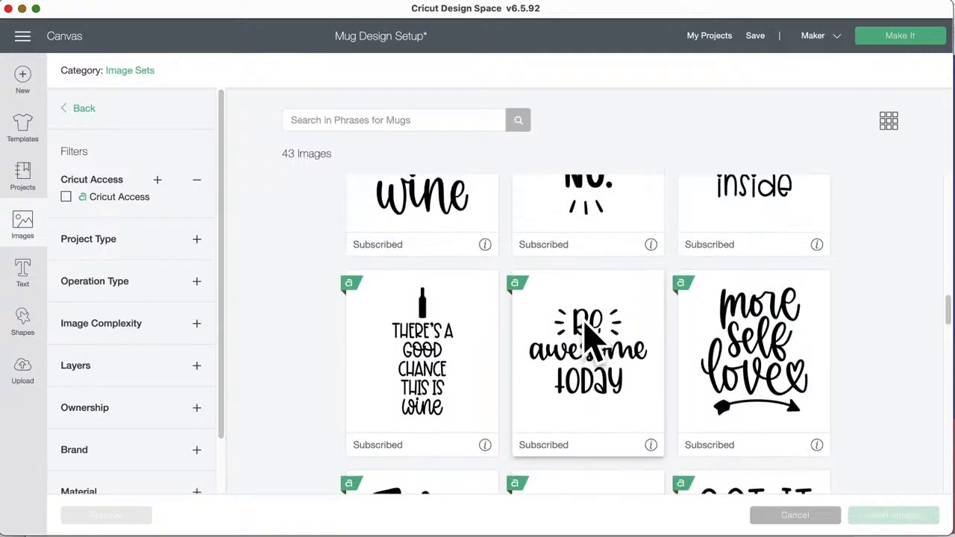
pyautogui.click(422, 367)
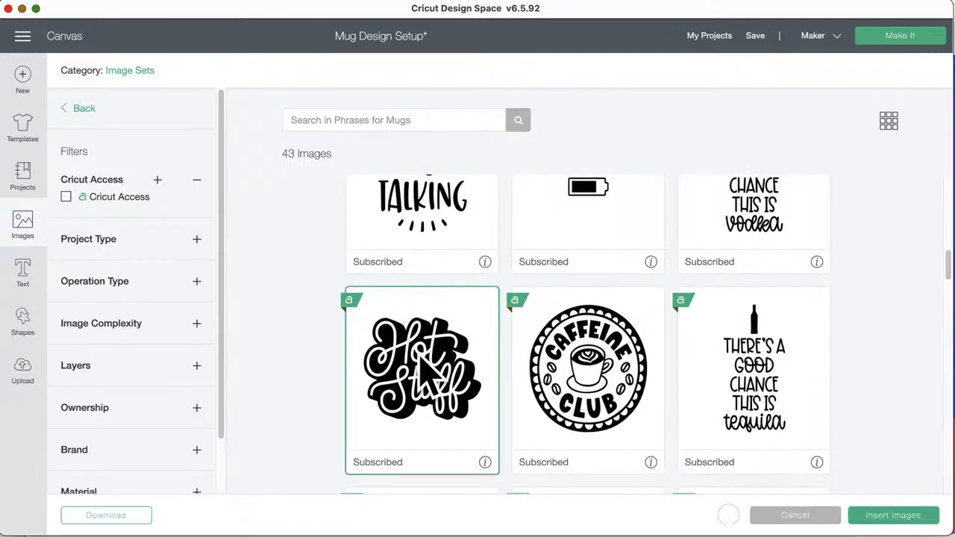
pyautogui.click(893, 516)
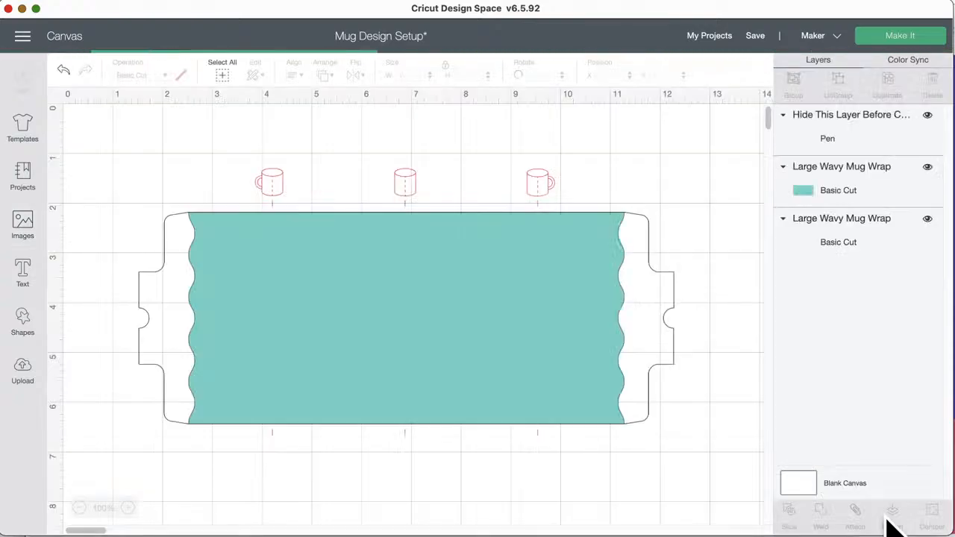
pyautogui.moveTo(169, 174); pyautogui.dragTo(276, 273)
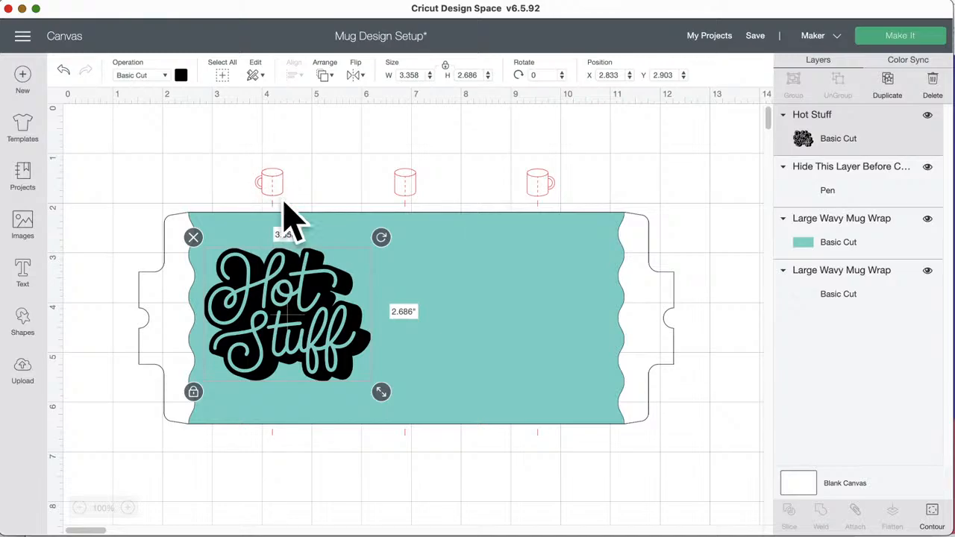
# Step: Scale the Hot Stuff design to about 3.15 by 2.52 inches and centre it under the first mug guide, about X 2.74, Y 3.13
pyautogui.moveTo(382, 392); pyautogui.dragTo(371, 384)
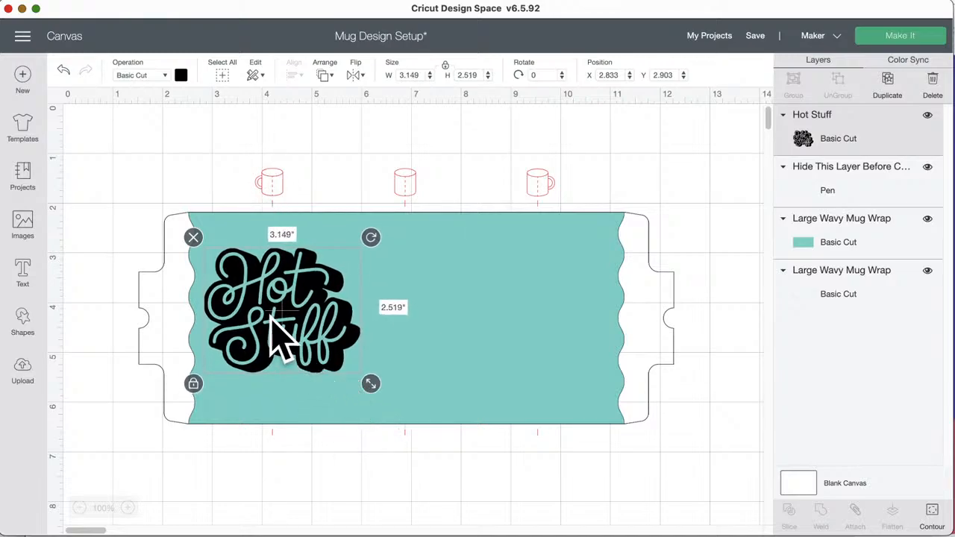
pyautogui.moveTo(272, 317); pyautogui.dragTo(267, 328)
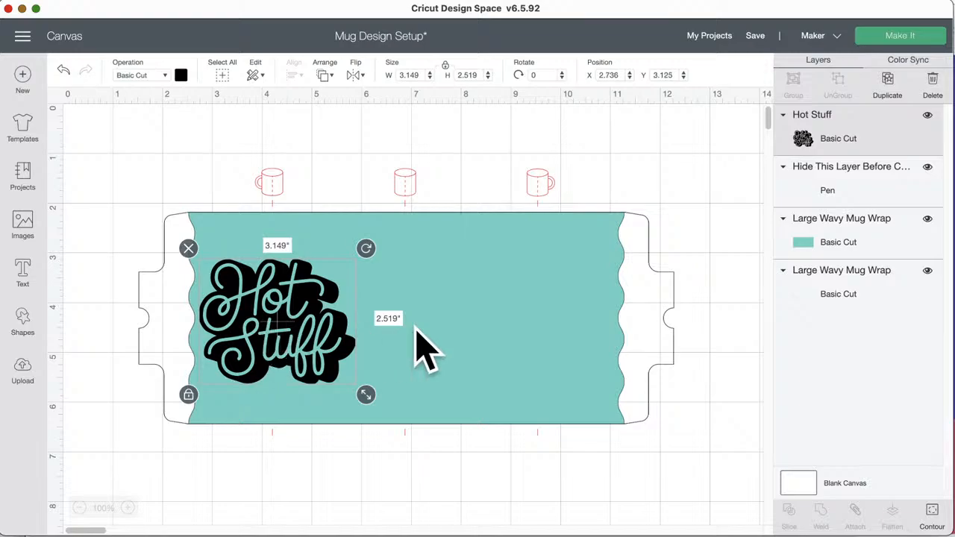
# Step: Browse the library's image sets and open the Mug Favorite Things set
pyautogui.click(22, 224)
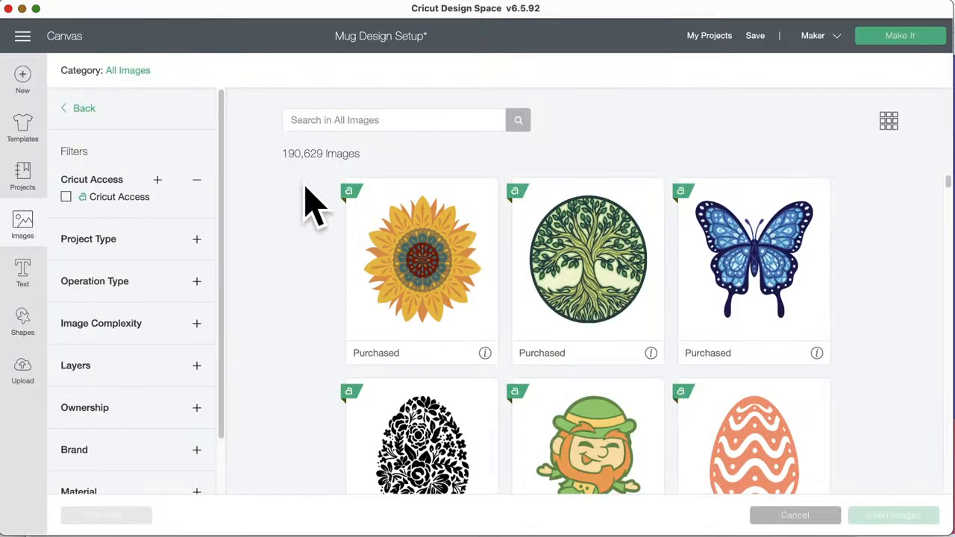
pyautogui.click(81, 110)
pyautogui.scroll(-15, 533, 437)
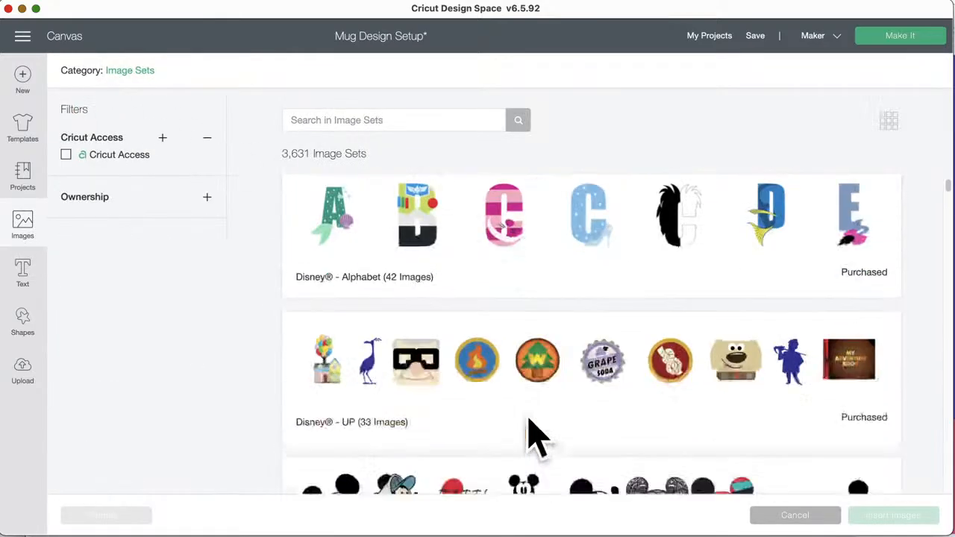
pyautogui.scroll(-10, 533, 438)
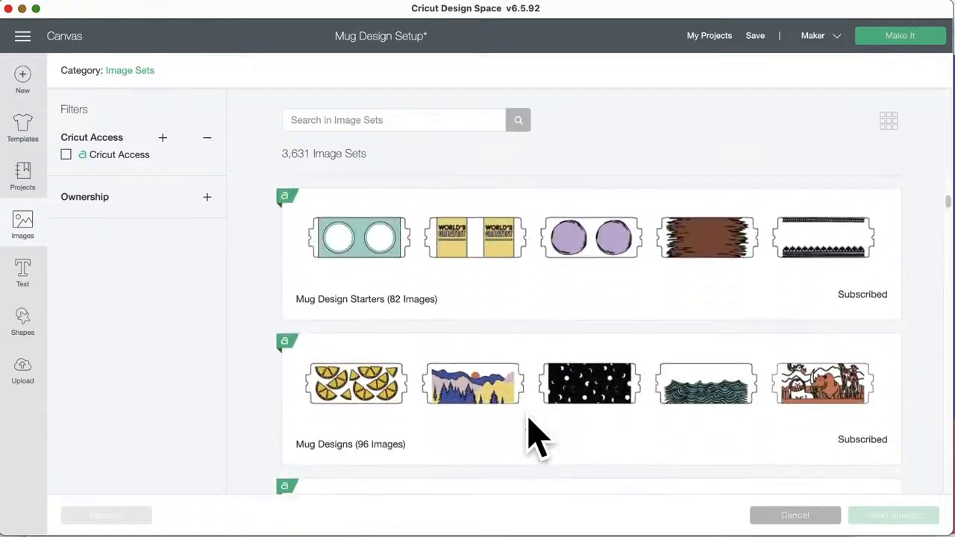
pyautogui.scroll(-10, 532, 438)
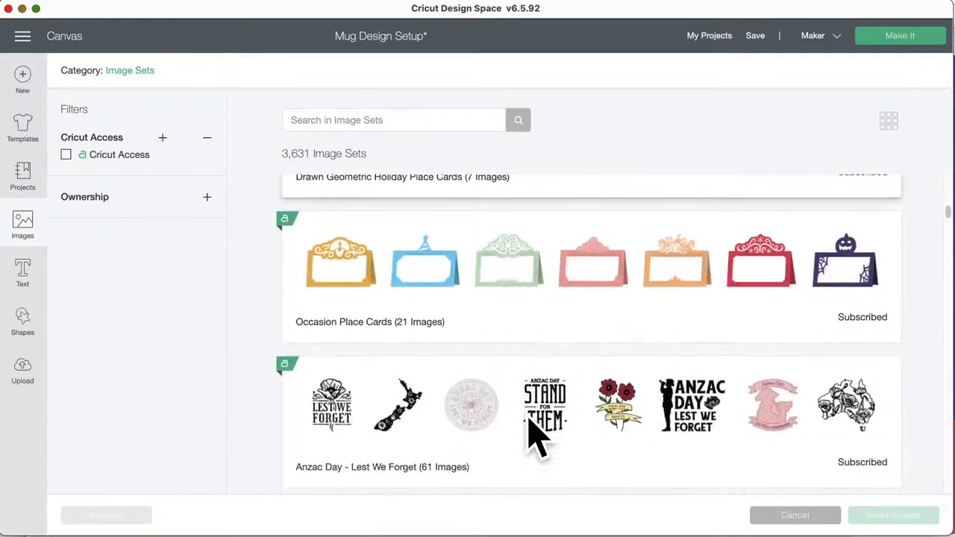
pyautogui.scroll(-10, 533, 437)
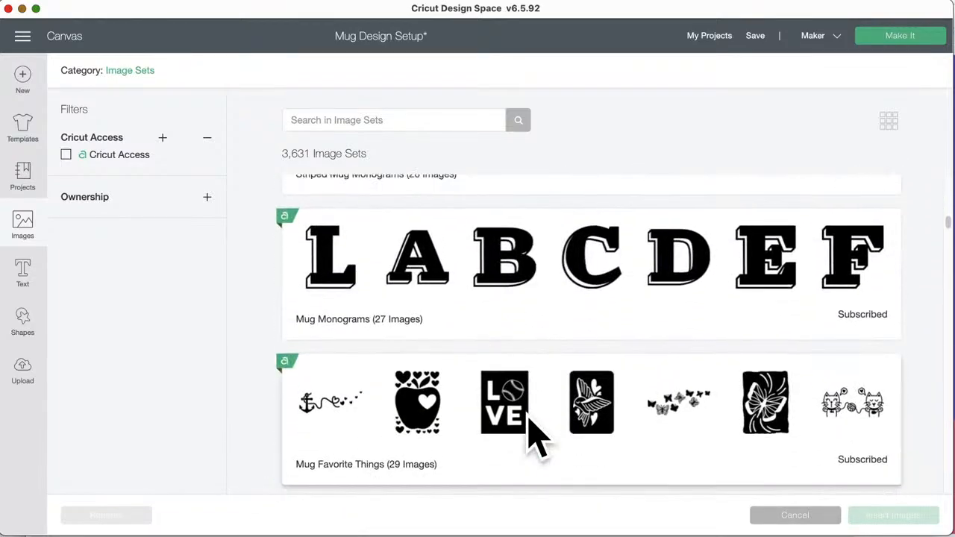
pyautogui.click(551, 373)
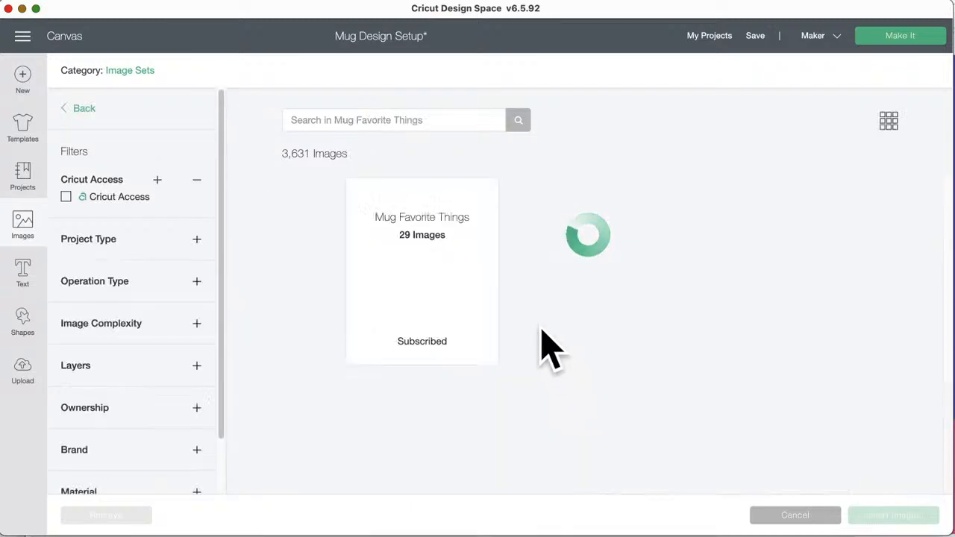
# Step: Insert the palm trees and floral unicorn images from the Mug Favorite Things set onto the canvas
pyautogui.scroll(-10, 594, 448)
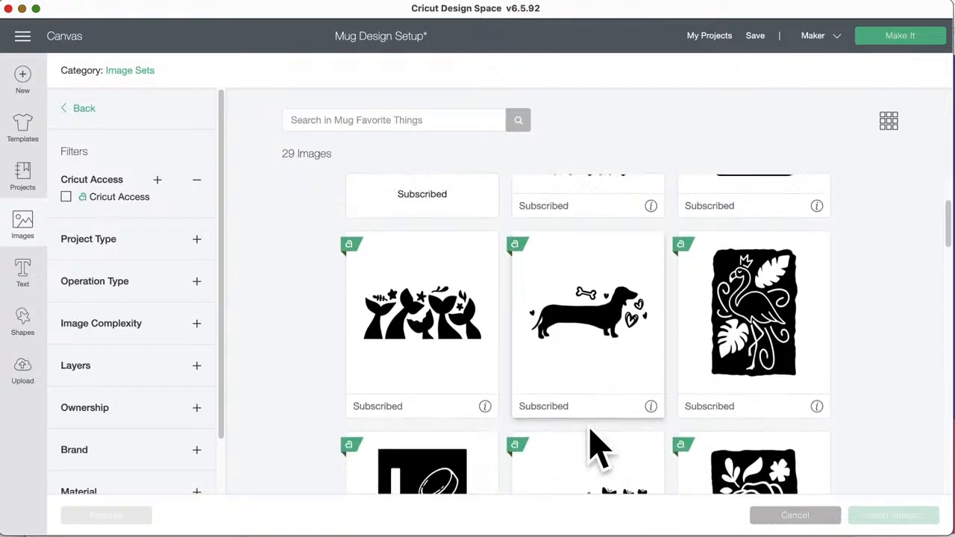
pyautogui.scroll(-3, 594, 448)
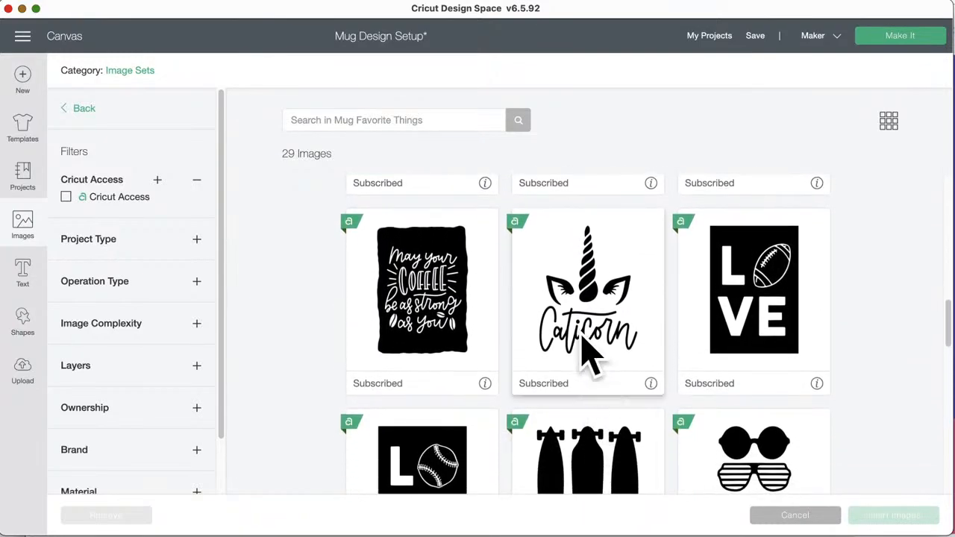
pyautogui.scroll(-10, 590, 388)
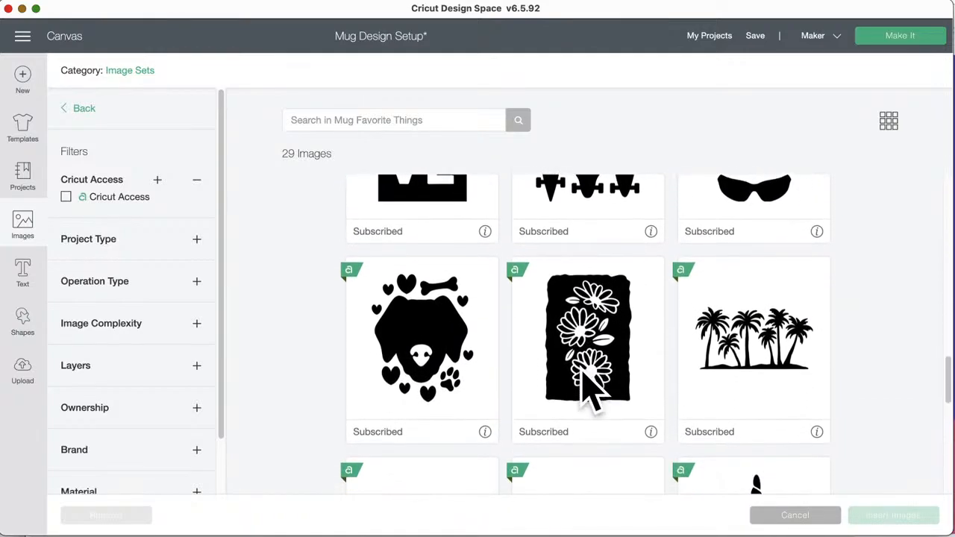
pyautogui.scroll(1, 579, 392)
pyautogui.click(689, 294)
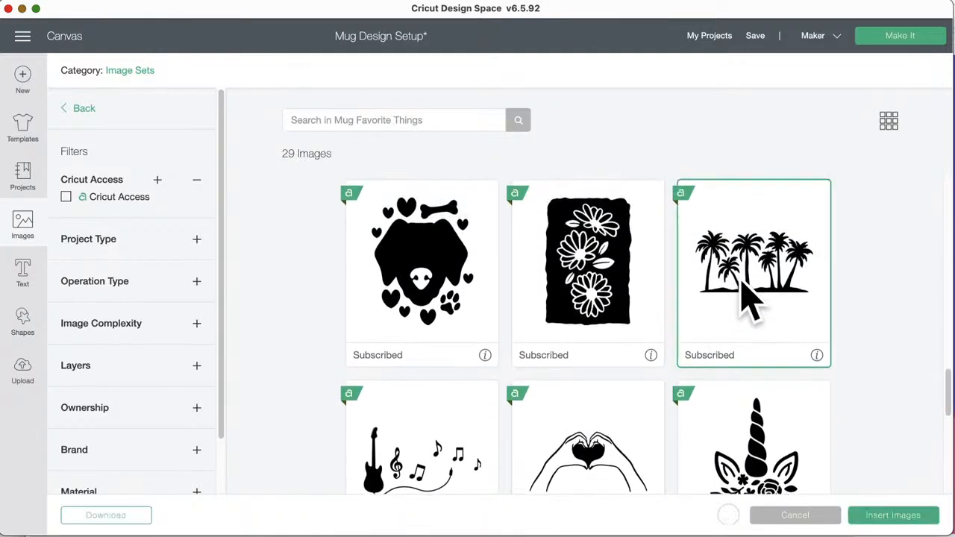
pyautogui.scroll(-6, 550, 373)
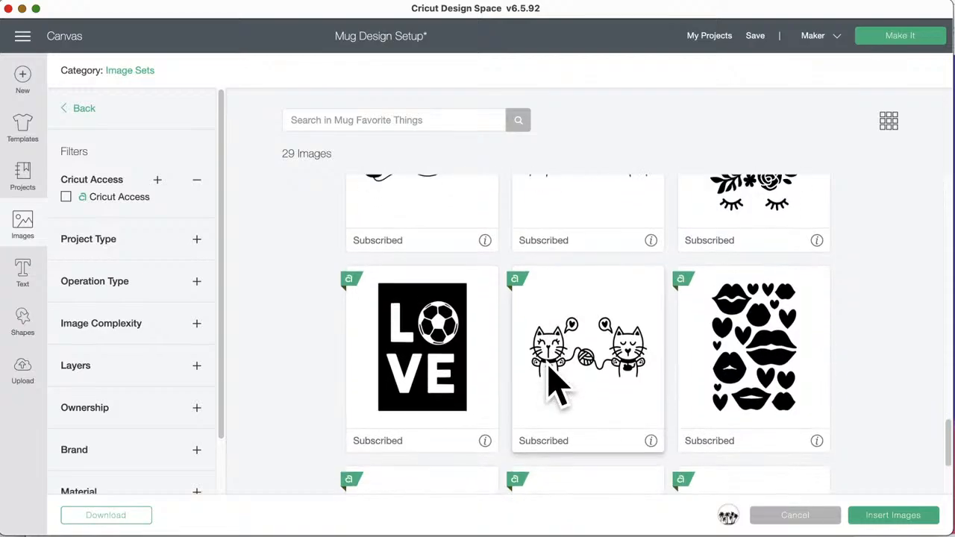
pyautogui.scroll(5, 552, 385)
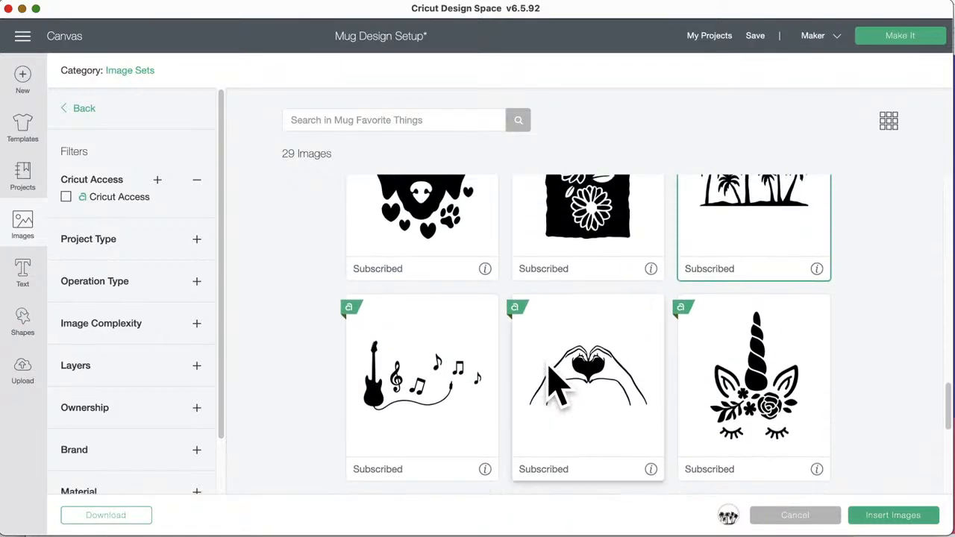
pyautogui.click(739, 399)
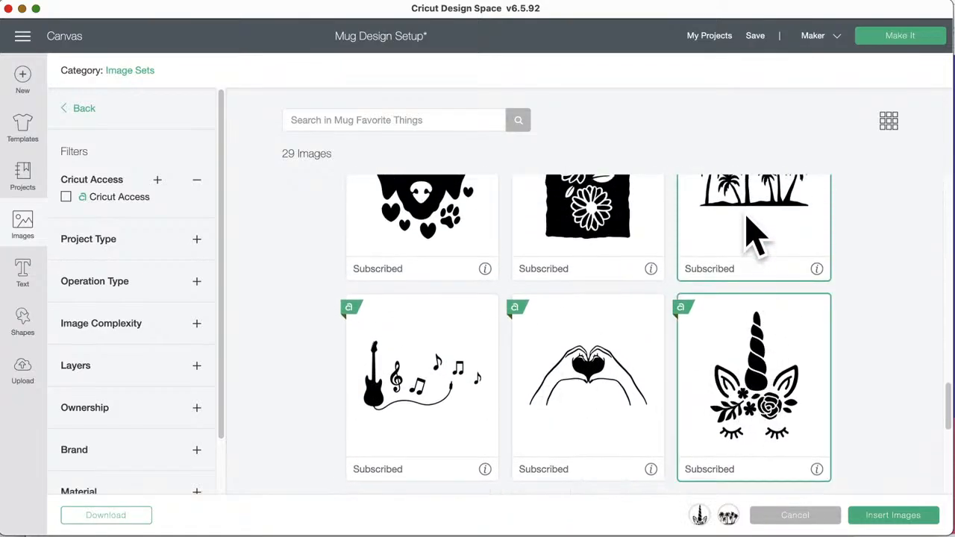
pyautogui.click(877, 515)
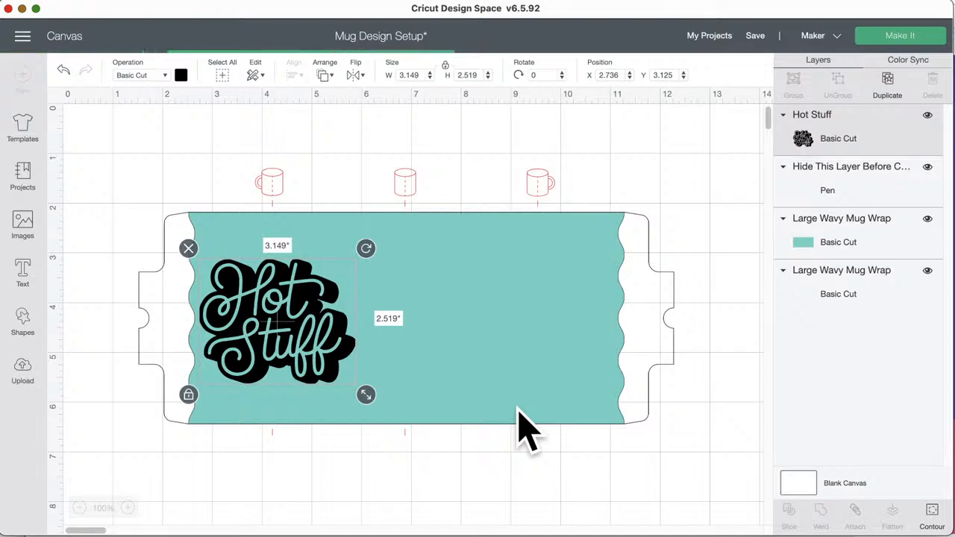
# Step: Move the two inserted images together onto the mug wrap and separate the unicorn into the empty area below the wrap
pyautogui.moveTo(401, 324); pyautogui.dragTo(579, 385)
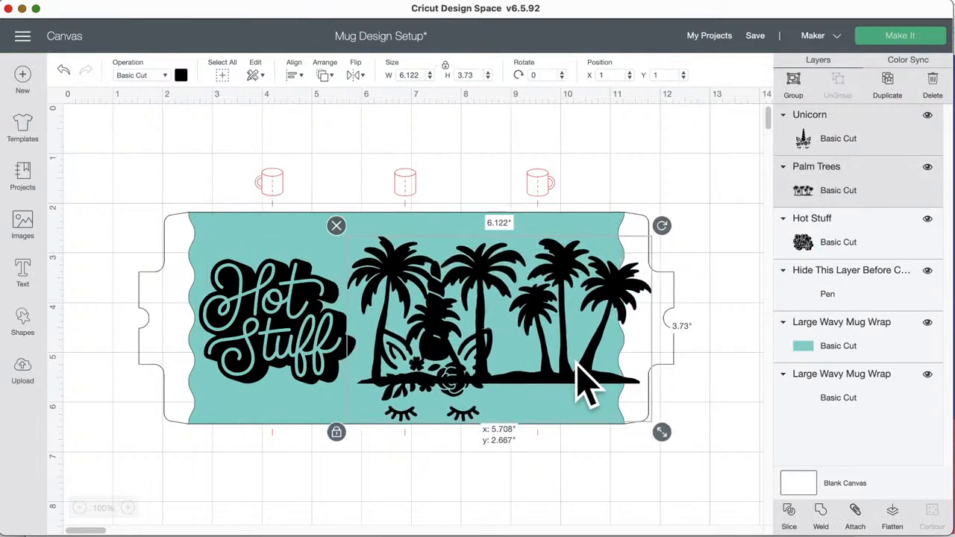
pyautogui.click(507, 508)
pyautogui.moveTo(458, 401); pyautogui.dragTo(776, 527)
# Step: Scale the palm trees down to about 4.72 inches wide and move them off the wrap, just below it
pyautogui.click(523, 366)
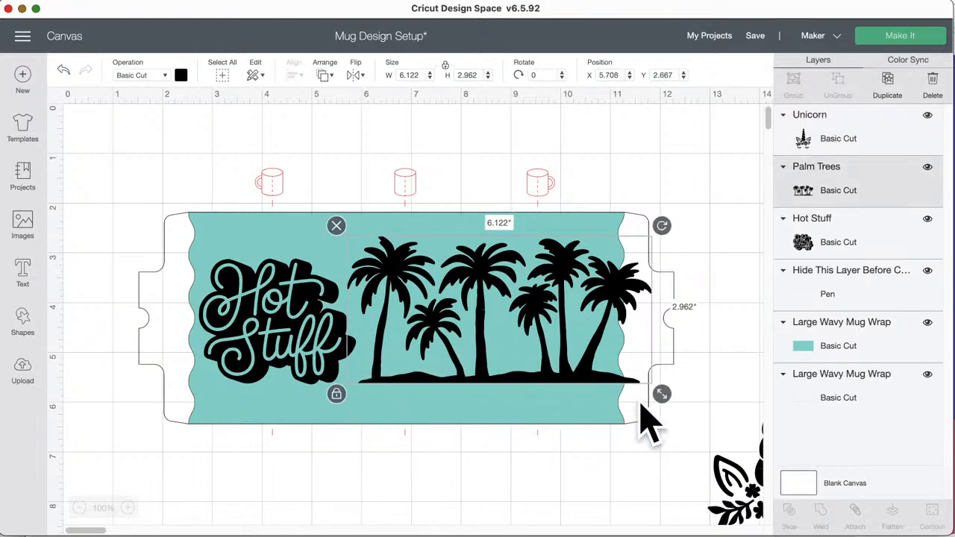
pyautogui.moveTo(661, 393); pyautogui.dragTo(599, 380)
pyautogui.moveTo(461, 358); pyautogui.dragTo(470, 532)
# Step: Scale the unicorn to about 2.42 by 3.23 inches and position it under the third mug guide, about X 8.25, Y 2.68
pyautogui.moveTo(736, 482); pyautogui.dragTo(504, 272)
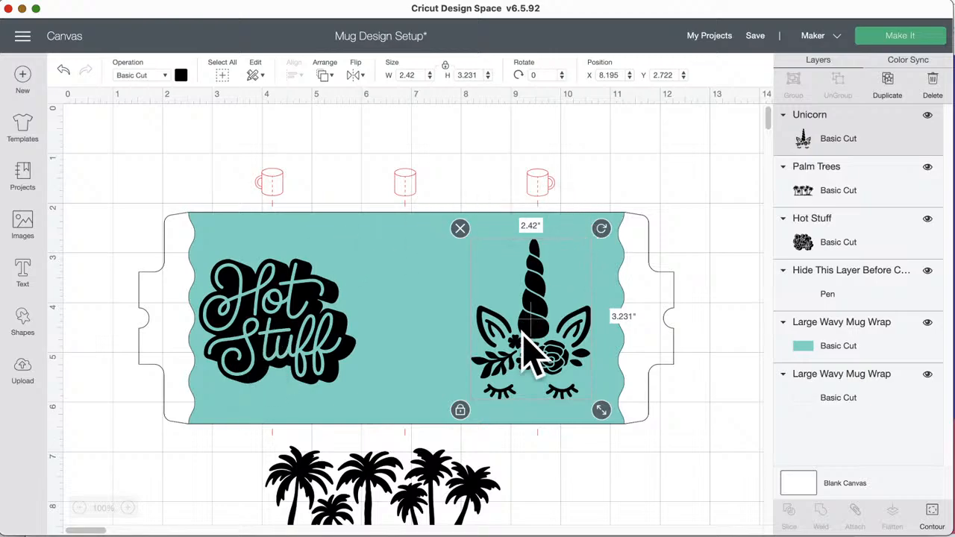
pyautogui.moveTo(530, 351); pyautogui.dragTo(544, 347)
# Step: Centre the Hot Stuff design vertically on the teal mug wrap using Center Vertically
pyautogui.click(273, 339)
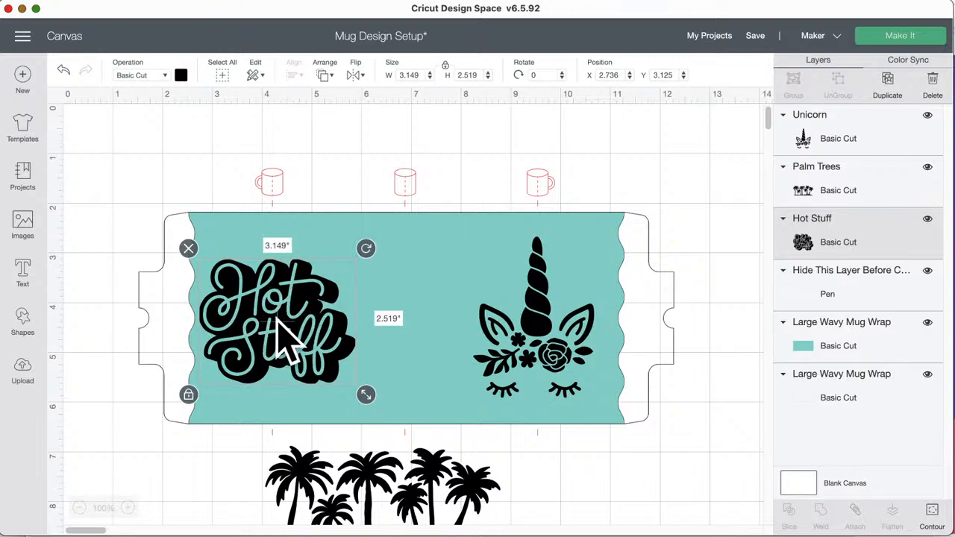
pyautogui.click(251, 404)
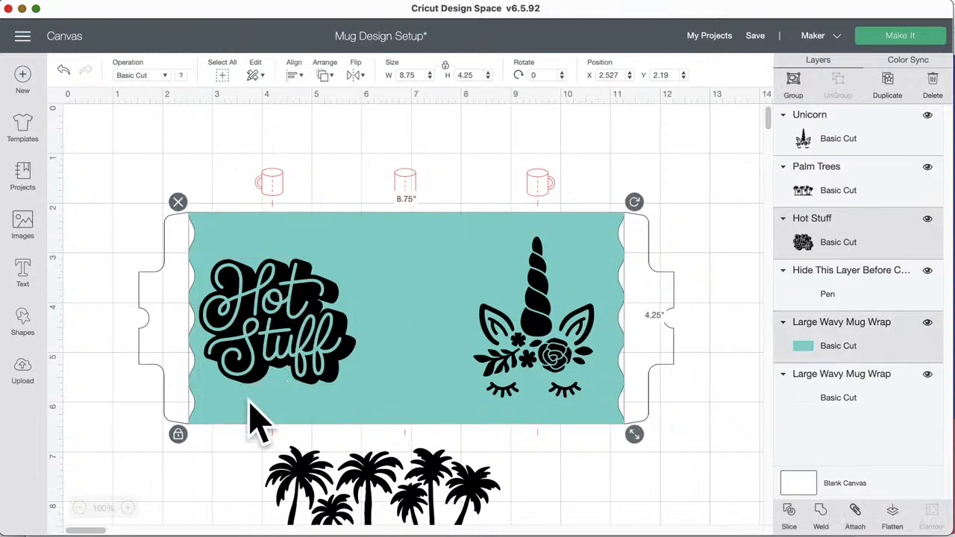
pyautogui.click(294, 76)
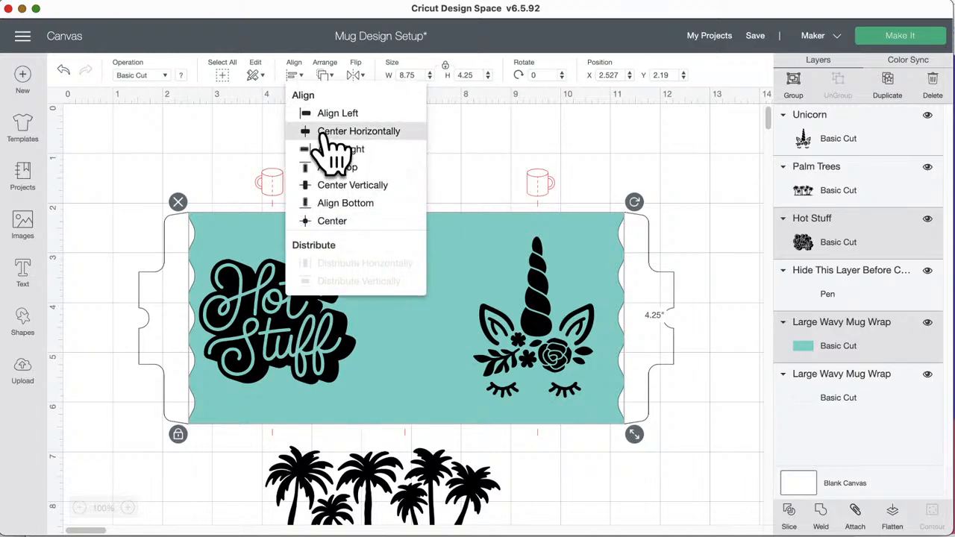
pyautogui.click(359, 187)
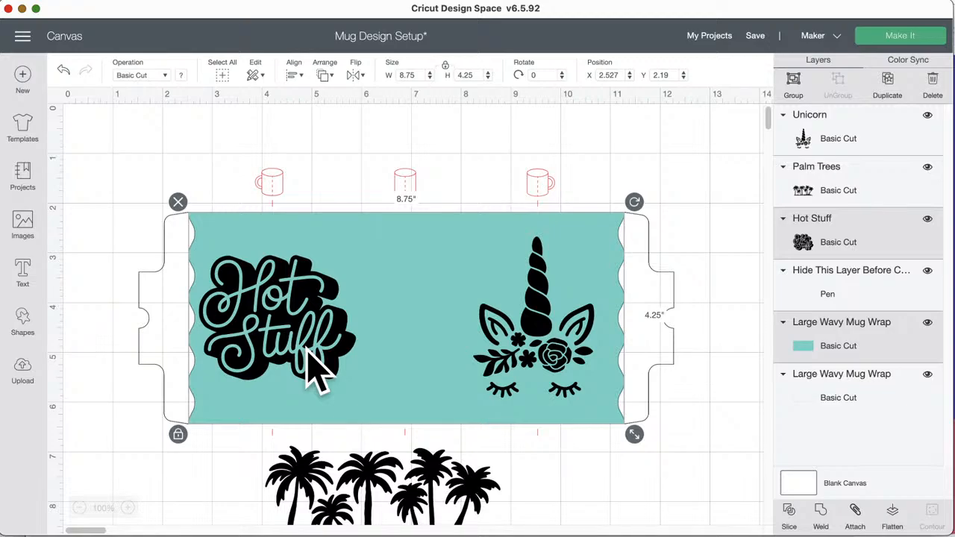
pyautogui.click(578, 440)
# Step: Centre the unicorn design vertically on the teal mug wrap using Center Vertically
pyautogui.click(551, 340)
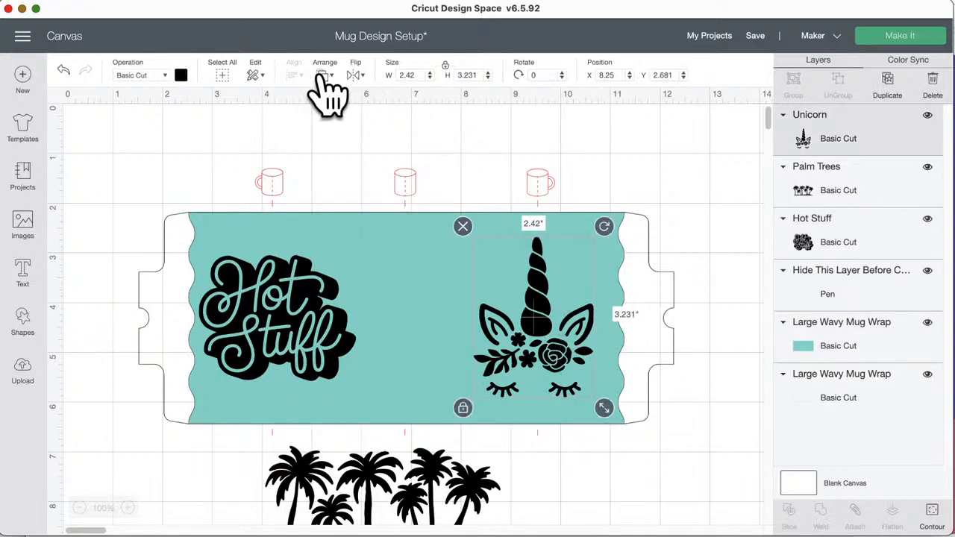
pyautogui.click(591, 229)
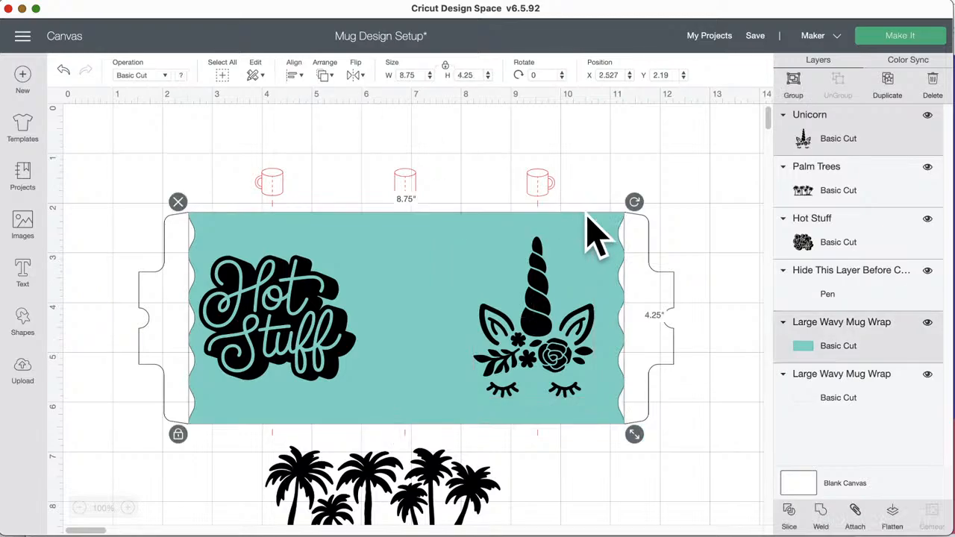
pyautogui.click(299, 76)
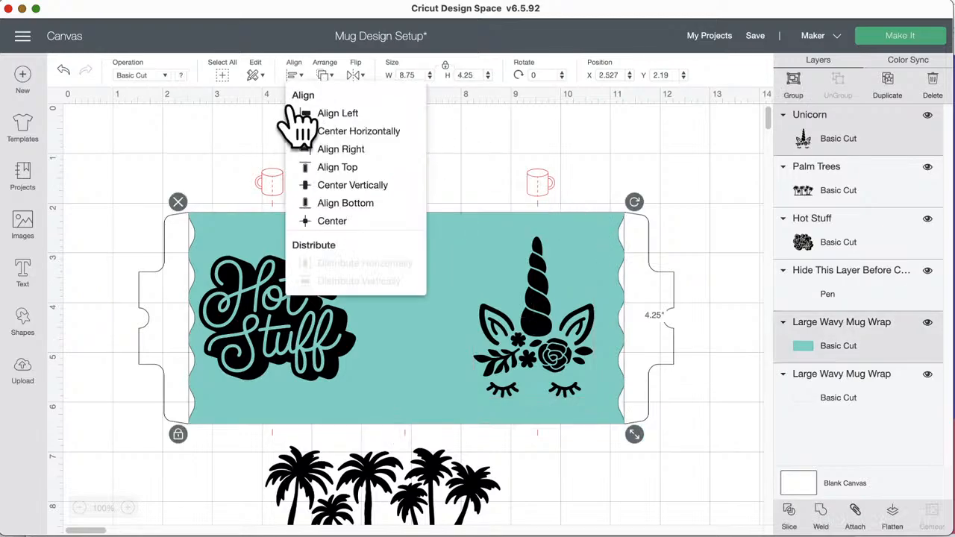
pyautogui.click(335, 188)
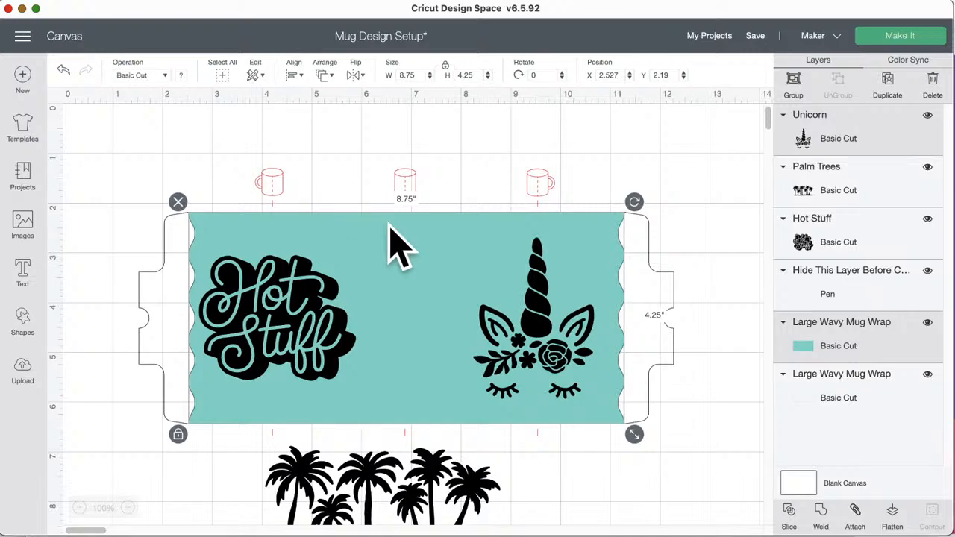
pyautogui.click(602, 514)
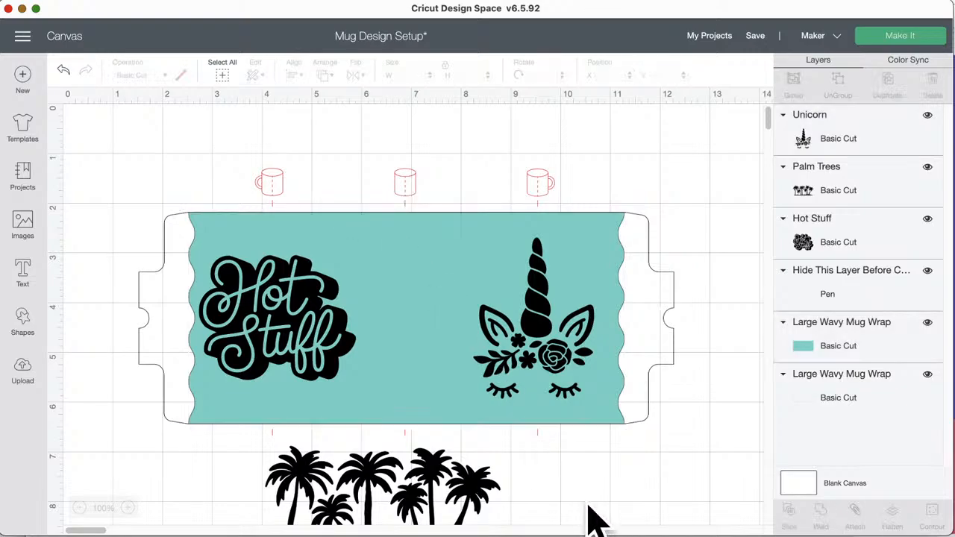
# Step: Move the palm trees further below the wrap and hide the Palm Trees layer
pyautogui.moveTo(437, 470); pyautogui.dragTo(460, 516)
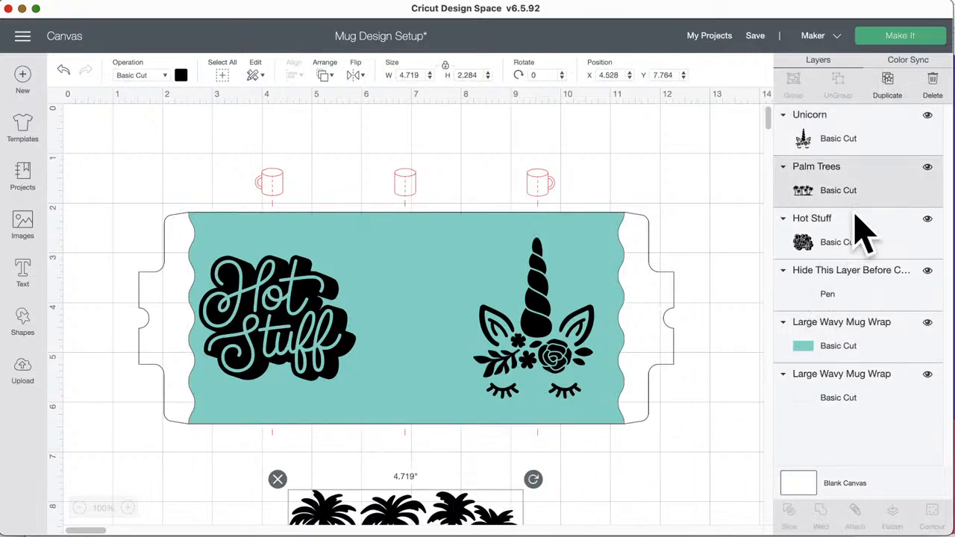
pyautogui.click(928, 167)
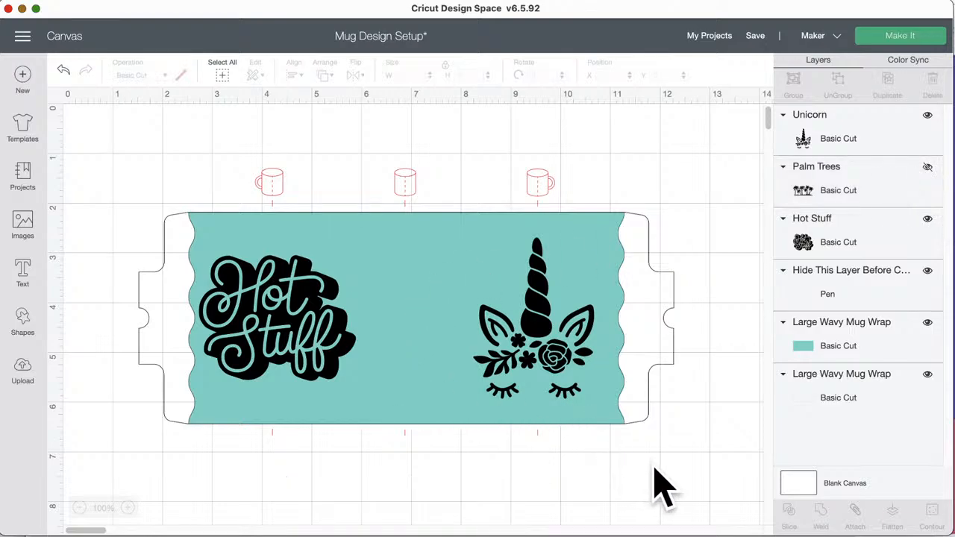
pyautogui.moveTo(652, 466); pyautogui.dragTo(547, 493)
# Step: Hide the pen guide layer containing the red mug placement marks
pyautogui.click(537, 183)
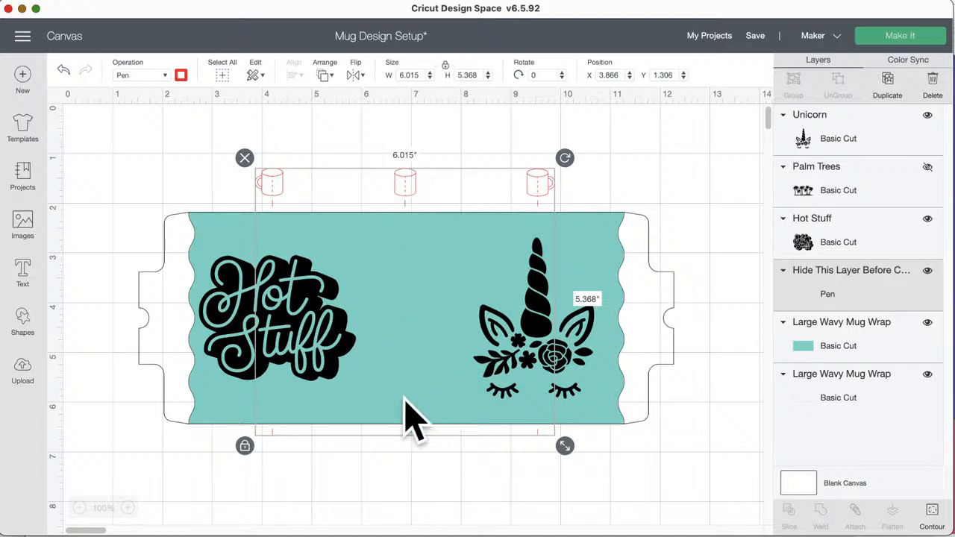
pyautogui.click(644, 456)
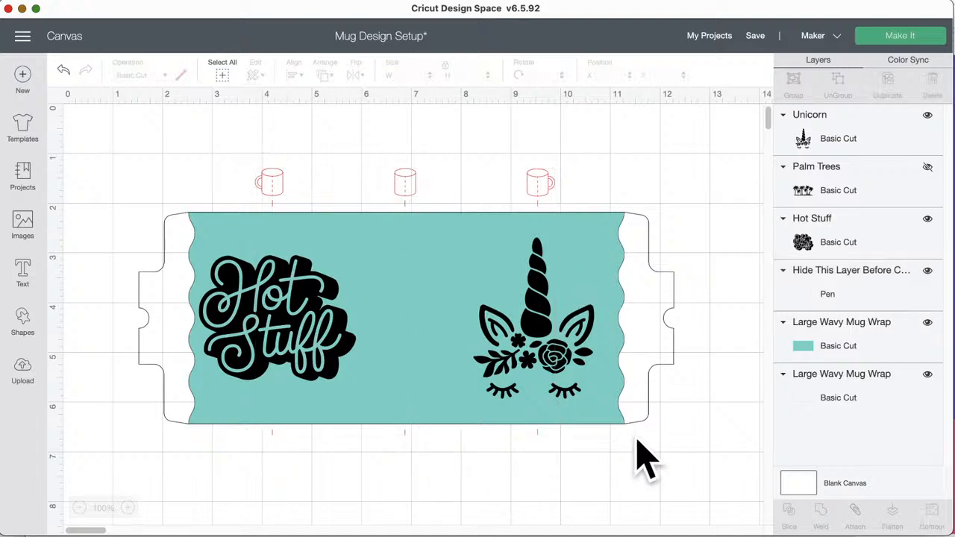
pyautogui.click(541, 185)
pyautogui.click(928, 270)
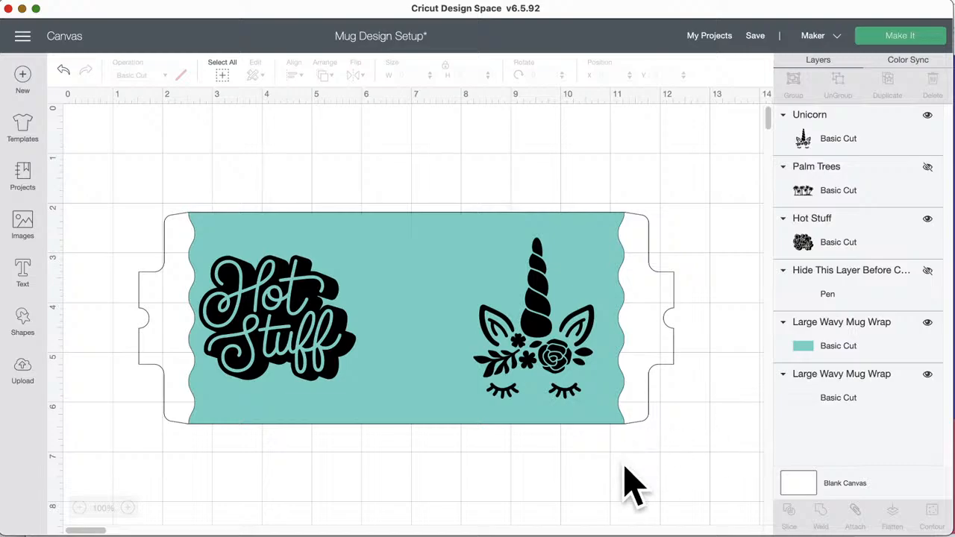
# Step: Attach the Hot Stuff, unicorn and both mug wrap layers together
pyautogui.moveTo(648, 456); pyautogui.dragTo(147, 235)
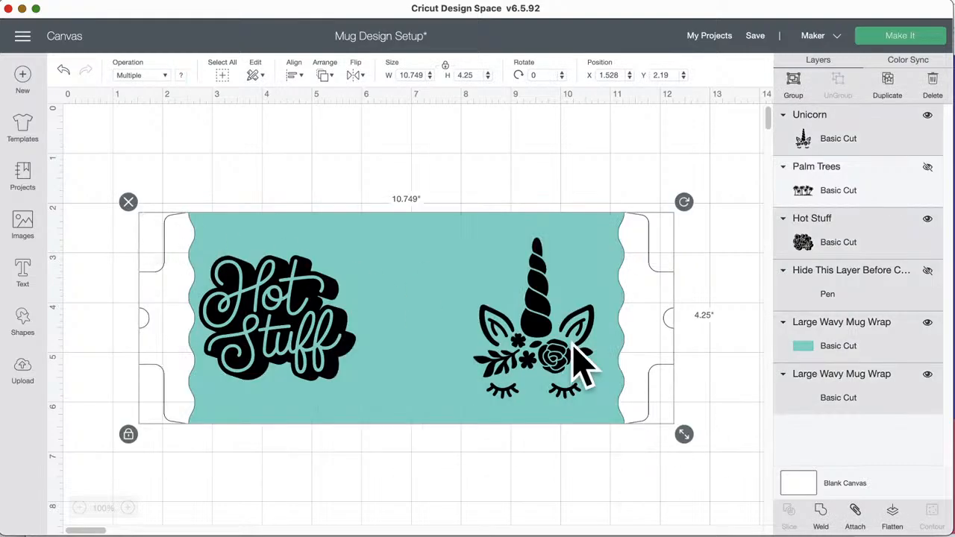
pyautogui.click(859, 522)
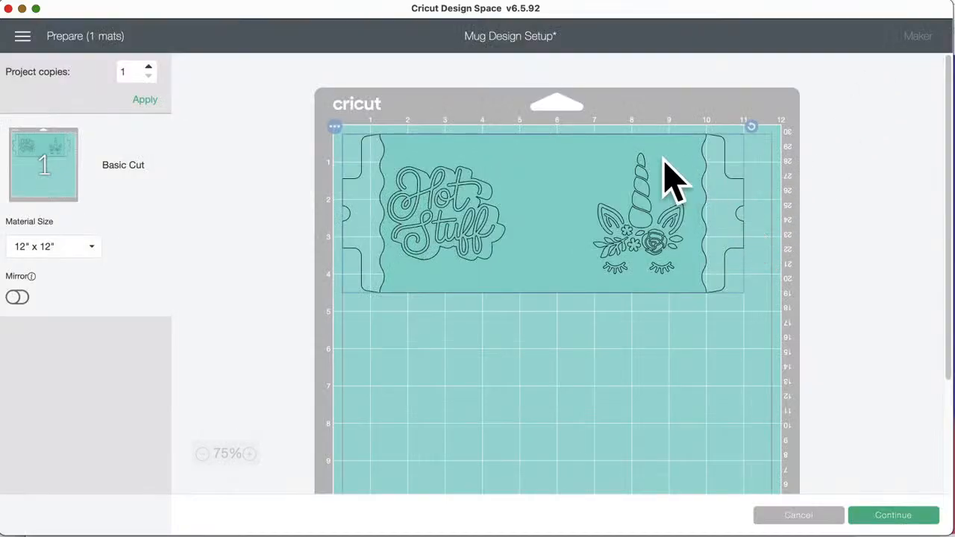
# Step: Cancel the cut preparation and detach the mug wrap, Hot Stuff and unicorn layers
pyautogui.click(815, 517)
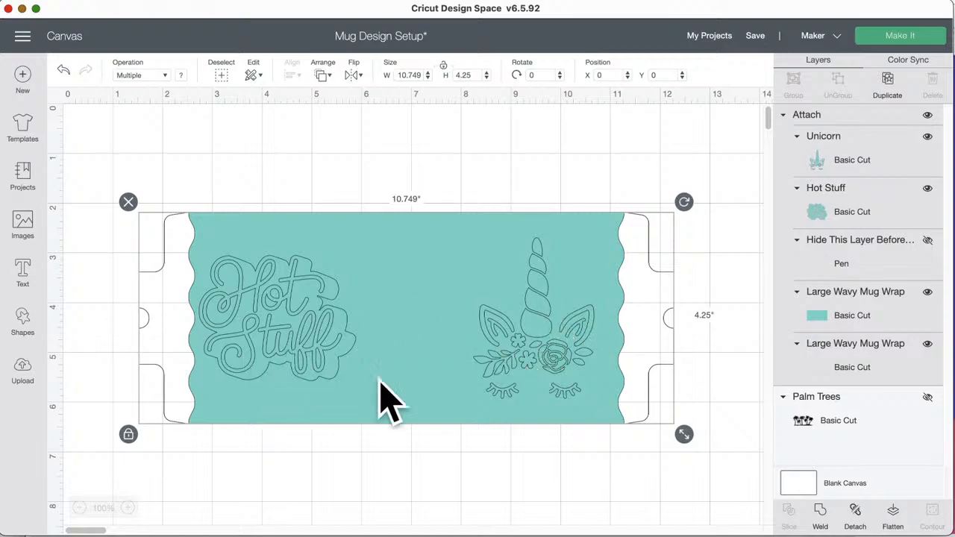
pyautogui.click(856, 513)
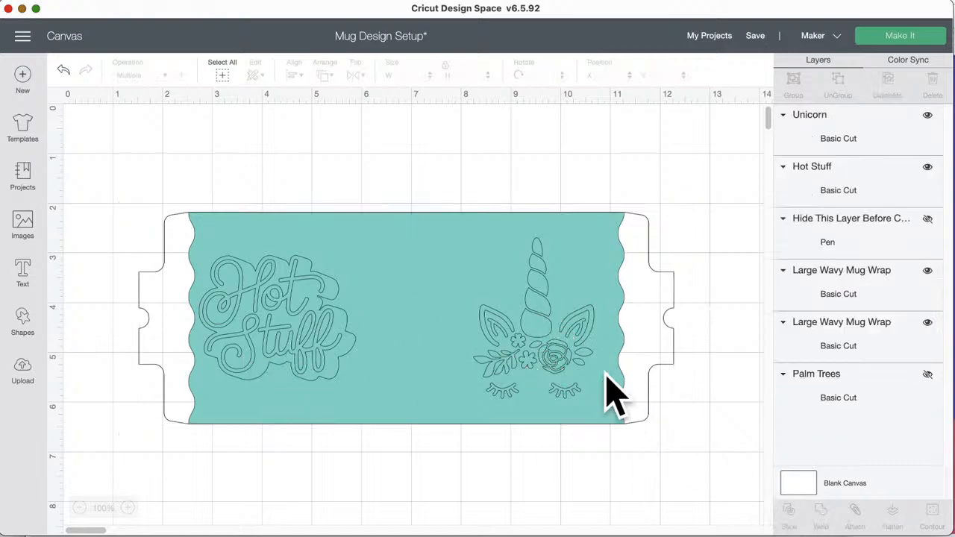
# Step: Slice the unicorn design out of the teal wavy mug wrap
pyautogui.click(518, 291)
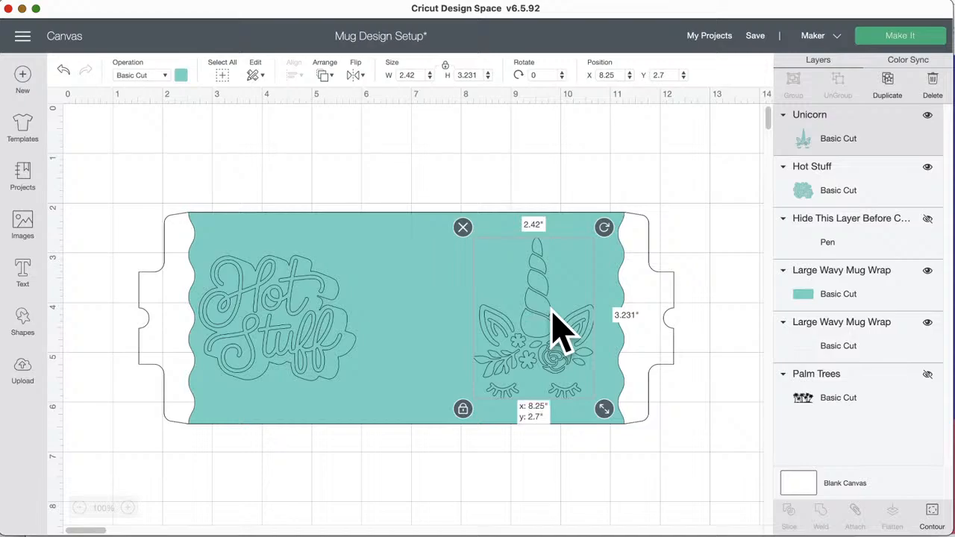
pyautogui.click(477, 203)
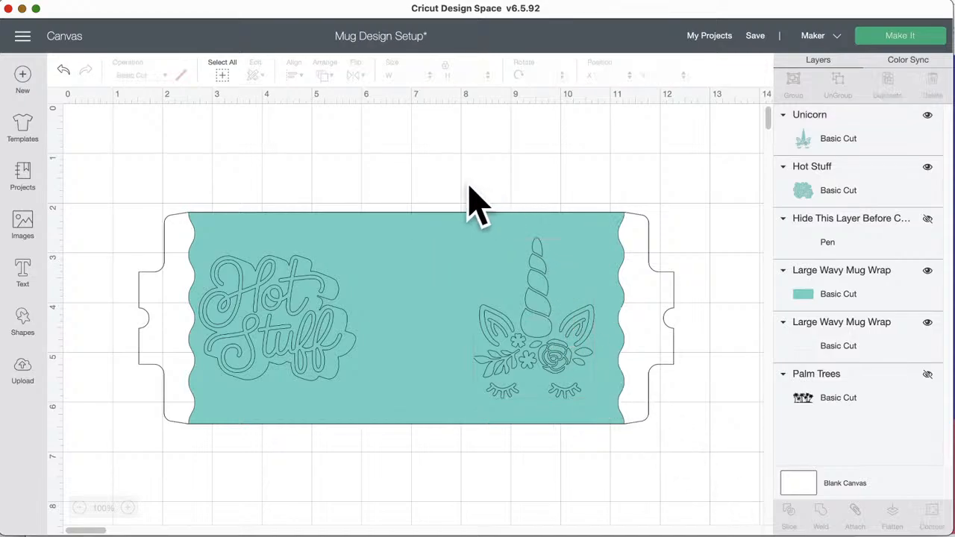
pyautogui.click(566, 304)
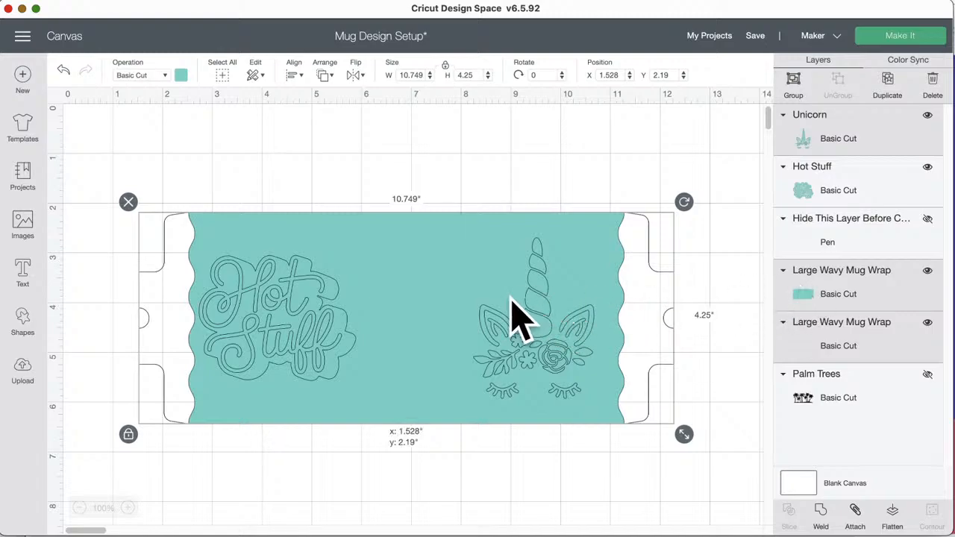
pyautogui.click(541, 201)
pyautogui.click(547, 297)
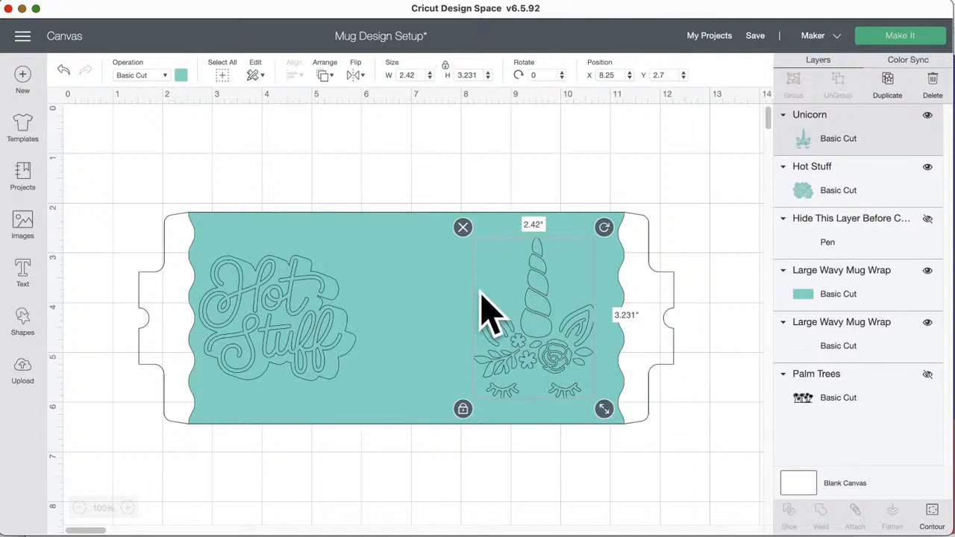
pyautogui.keyDown('shift'); pyautogui.click(430, 250); pyautogui.keyUp('shift')
pyautogui.click(792, 510)
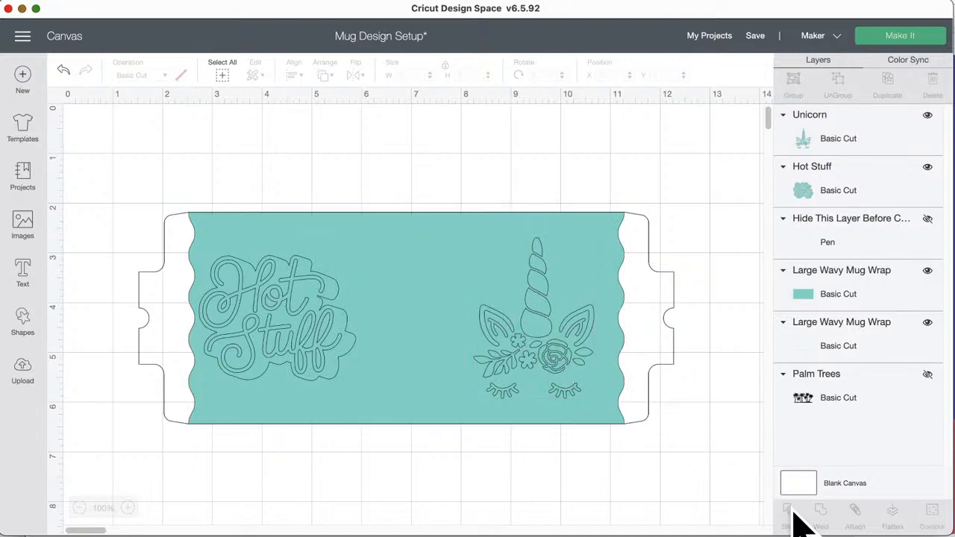
pyautogui.click(534, 312)
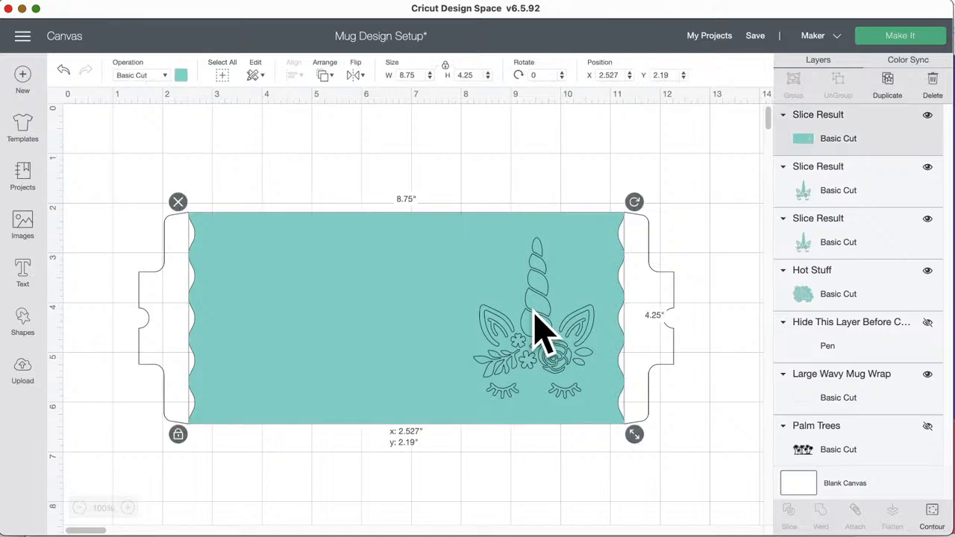
pyautogui.moveTo(535, 312); pyautogui.dragTo(535, 311)
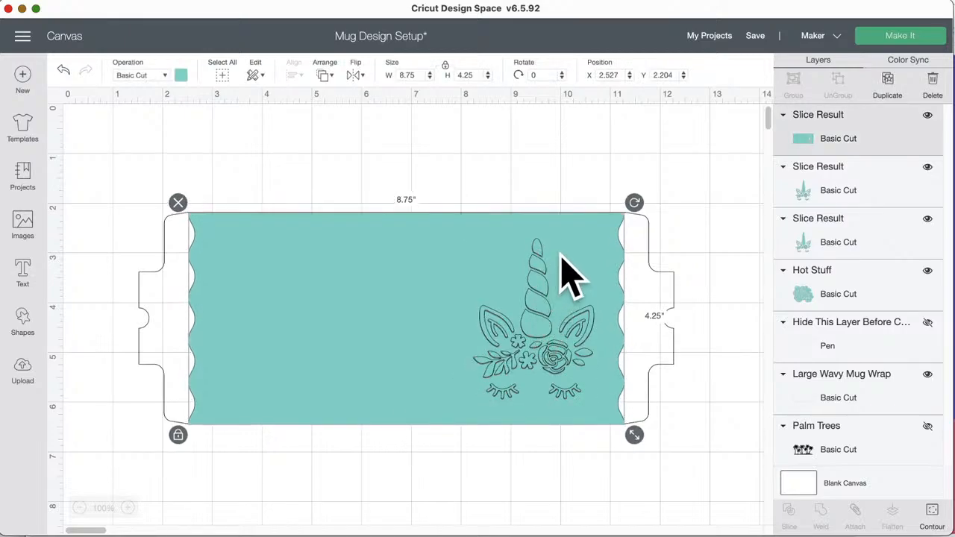
pyautogui.click(63, 69)
pyautogui.click(63, 69)
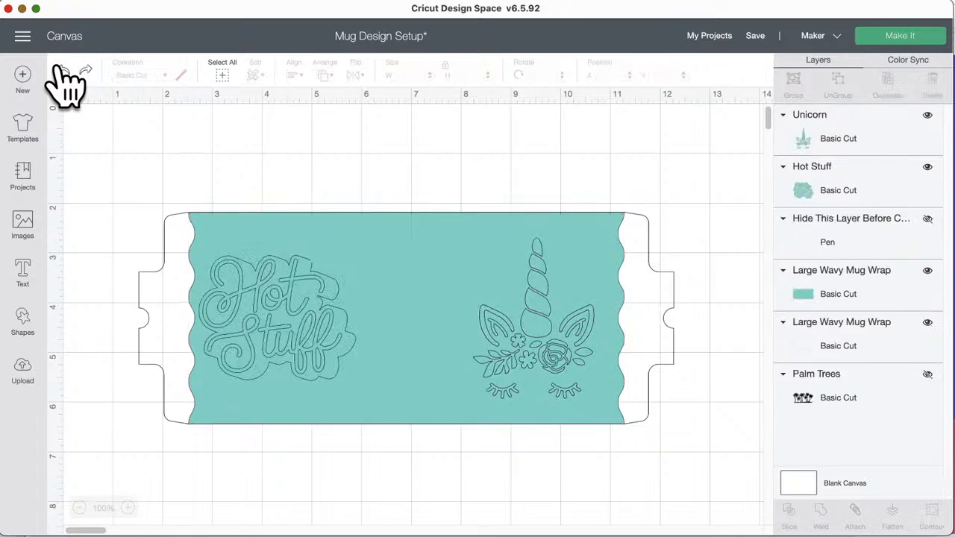
pyautogui.click(85, 69)
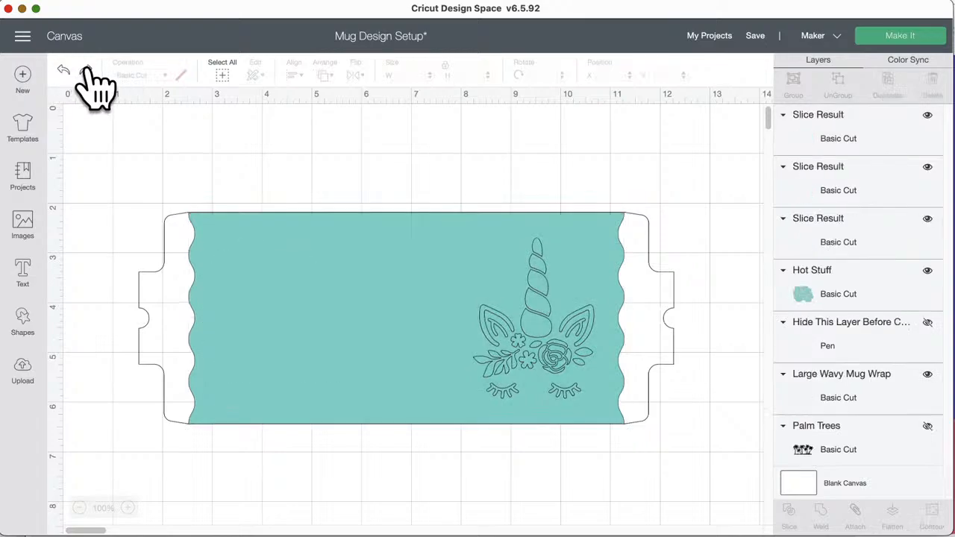
# Step: Send the sliced teal wrap to the back of the layer order
pyautogui.click(537, 329)
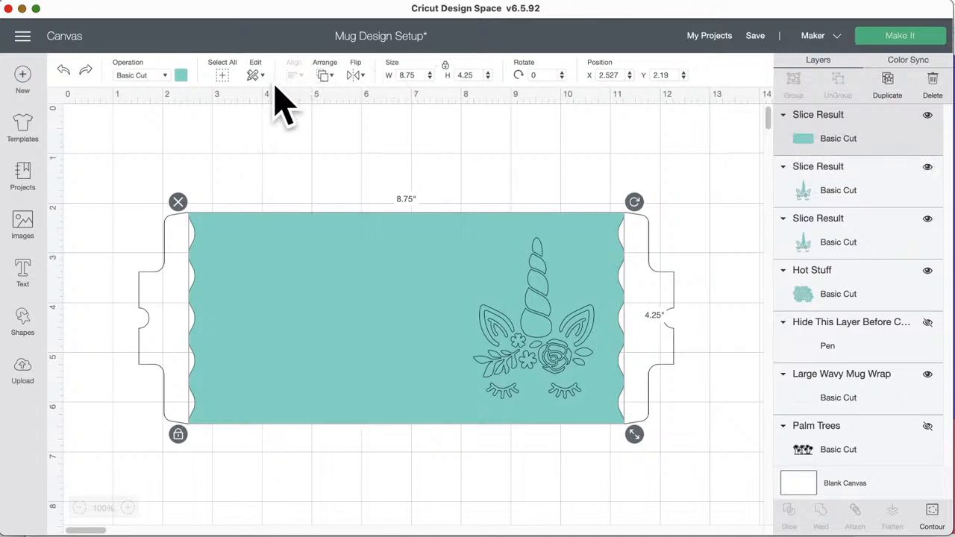
pyautogui.click(326, 76)
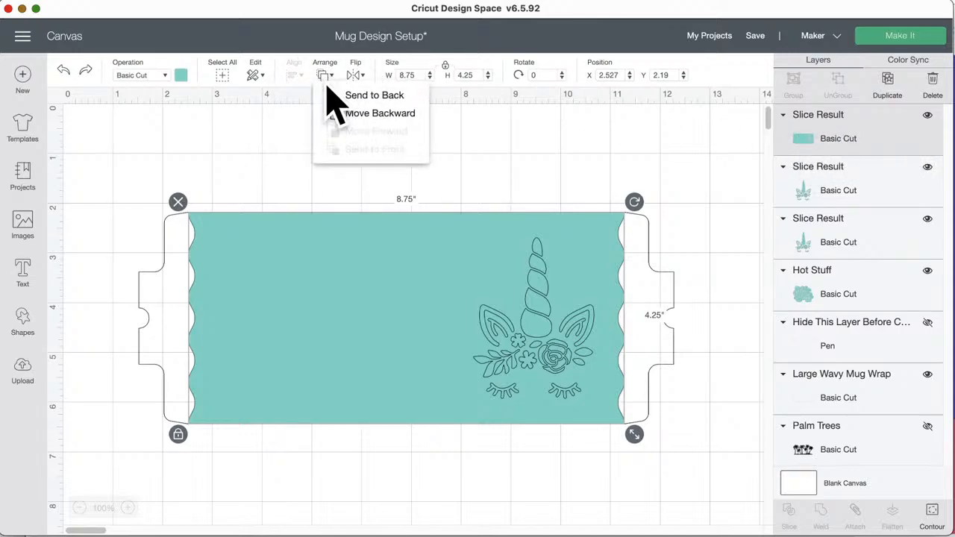
pyautogui.click(348, 96)
pyautogui.click(442, 200)
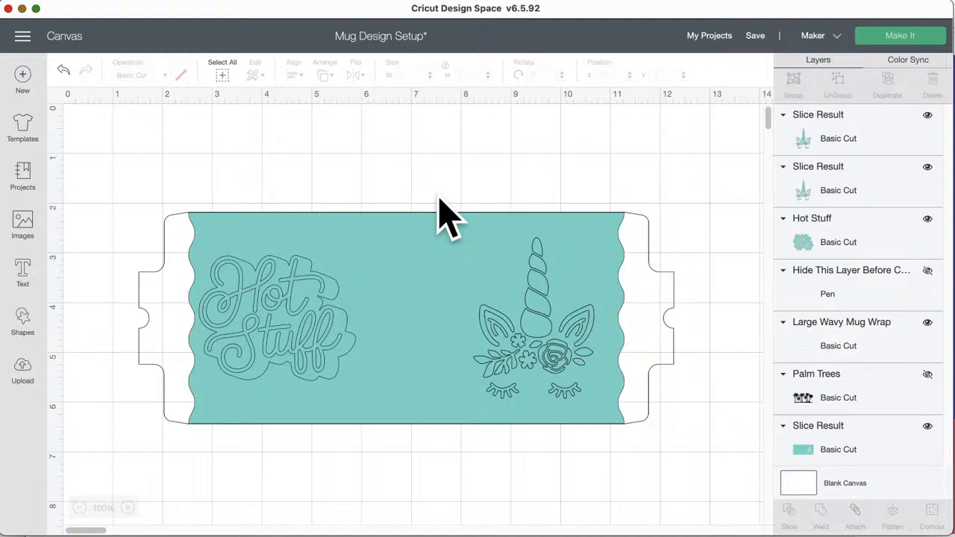
# Step: Move both sliced-out unicorn pieces off the wrap to empty canvas on its right, at X about 16.5 and 16.7 inches
pyautogui.click(551, 334)
pyautogui.moveTo(544, 315); pyautogui.dragTo(748, 329)
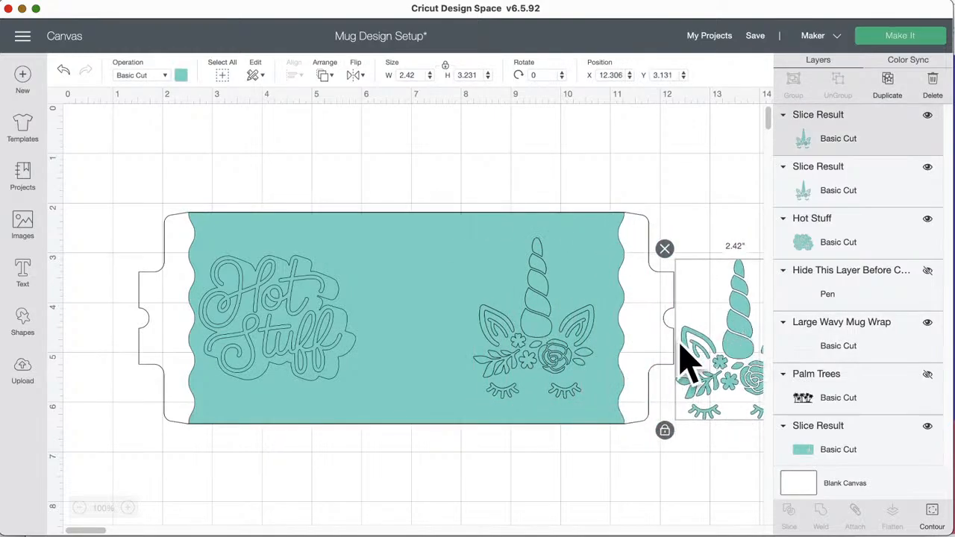
pyautogui.click(539, 322)
pyautogui.moveTo(543, 343); pyautogui.dragTo(768, 339)
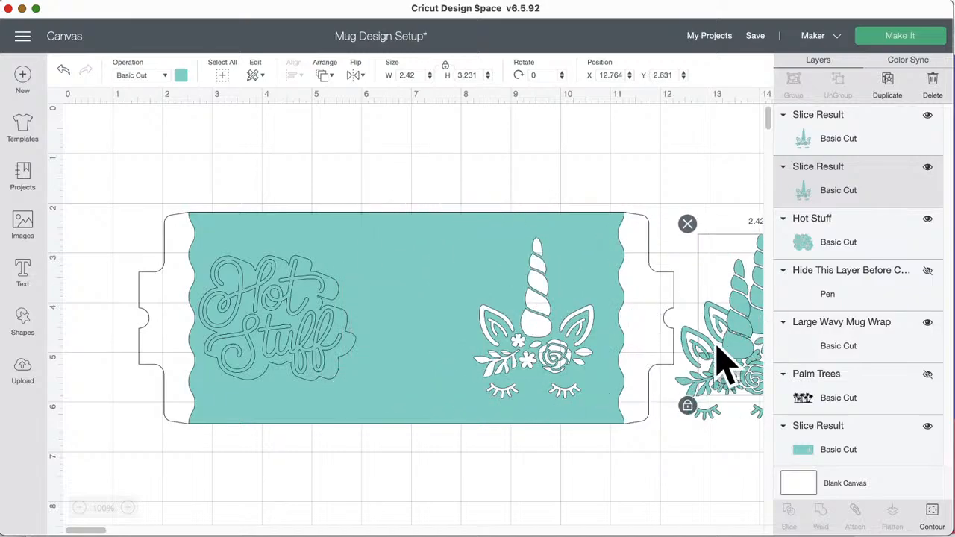
pyautogui.hscroll(10, 720, 358)
pyautogui.moveTo(493, 315); pyautogui.dragTo(682, 300)
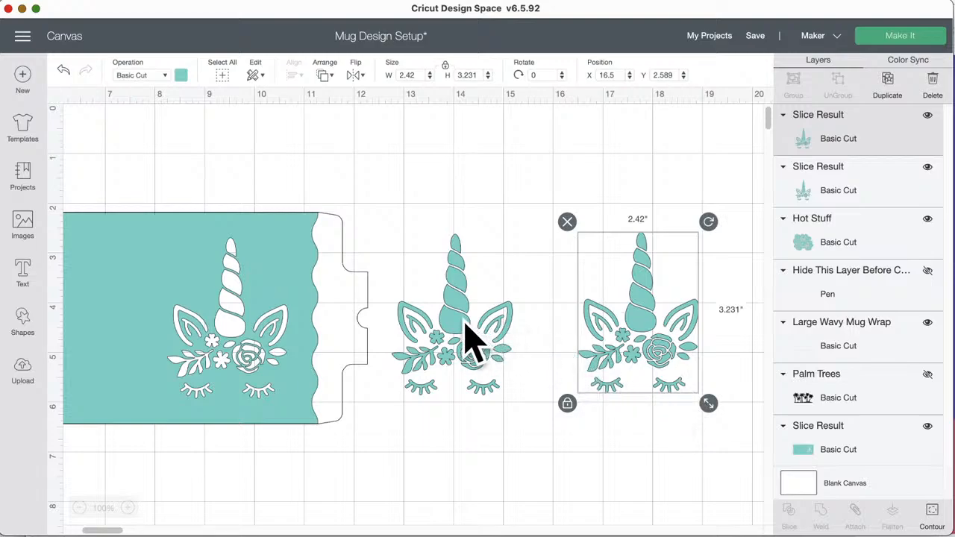
pyautogui.moveTo(472, 337); pyautogui.dragTo(665, 213)
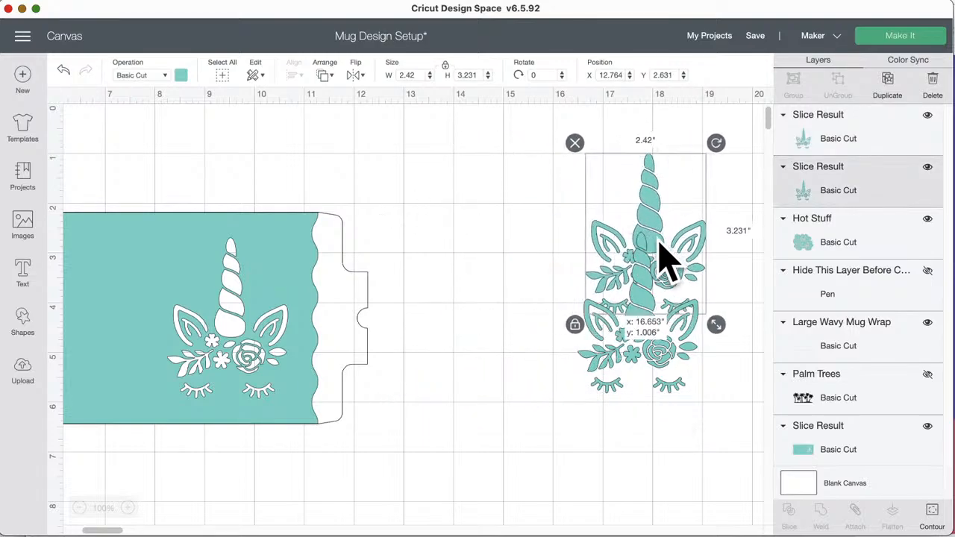
pyautogui.hscroll(-5, 537, 409)
pyautogui.hscroll(-3, 534, 400)
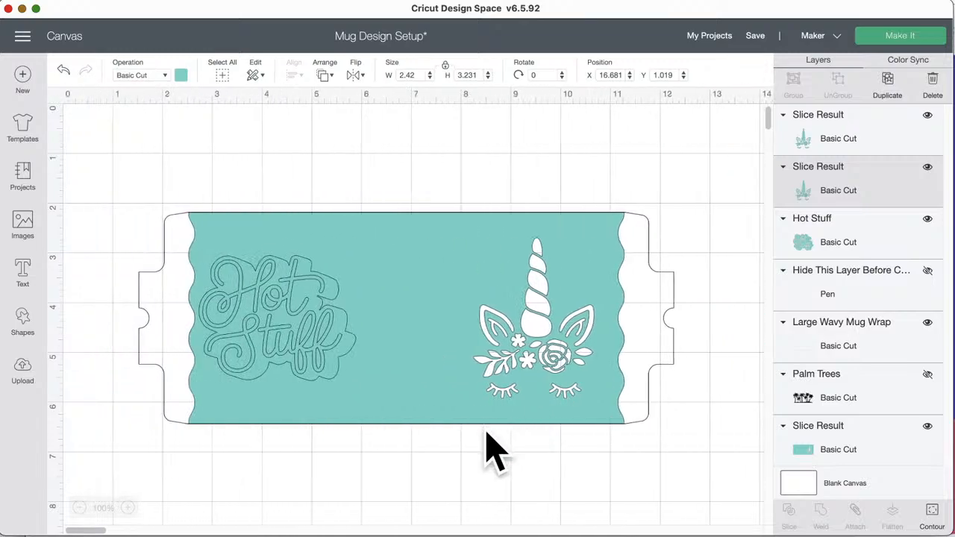
# Step: Slice the Hot Stuff design with the white Large Wavy Mug Wrap layer
pyautogui.click(261, 298)
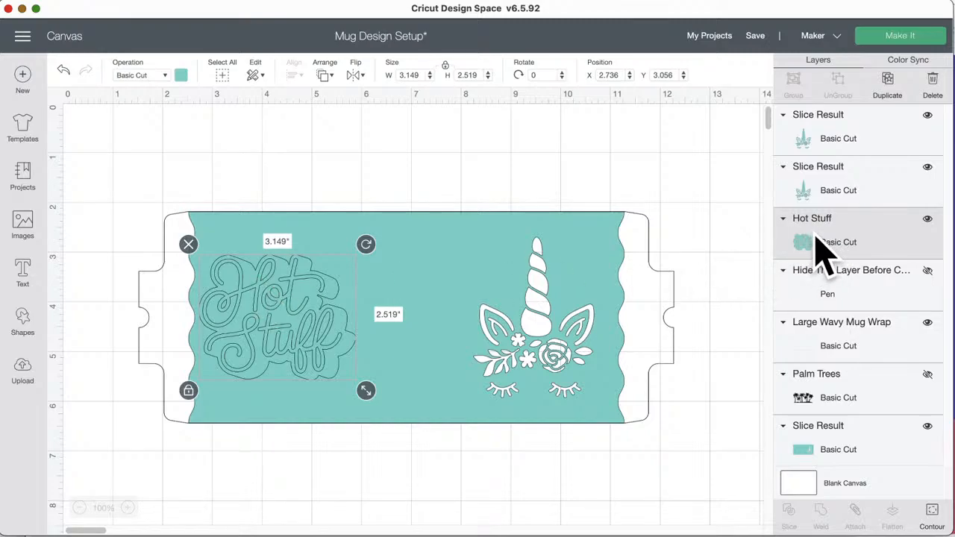
pyautogui.keyDown('shift'); pyautogui.click(328, 239); pyautogui.keyUp('shift')
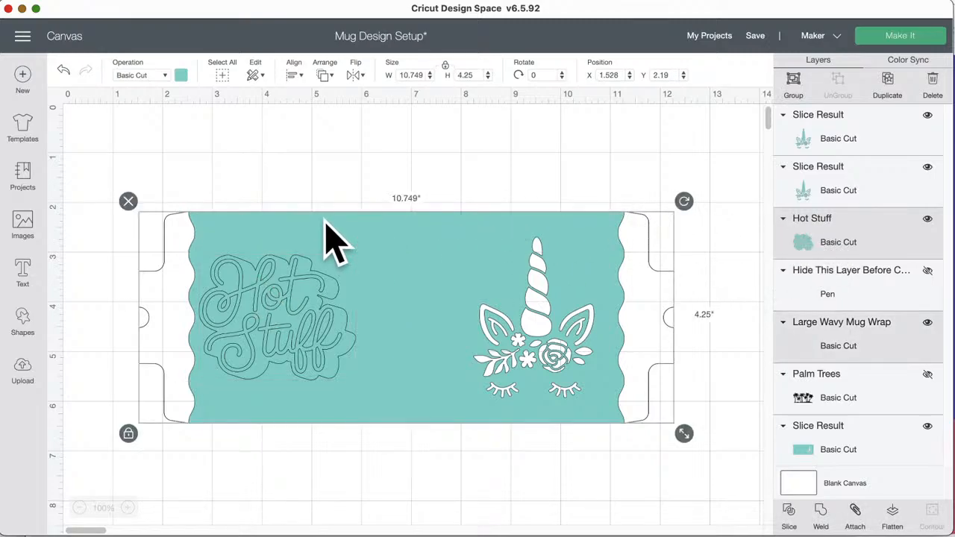
pyautogui.click(789, 513)
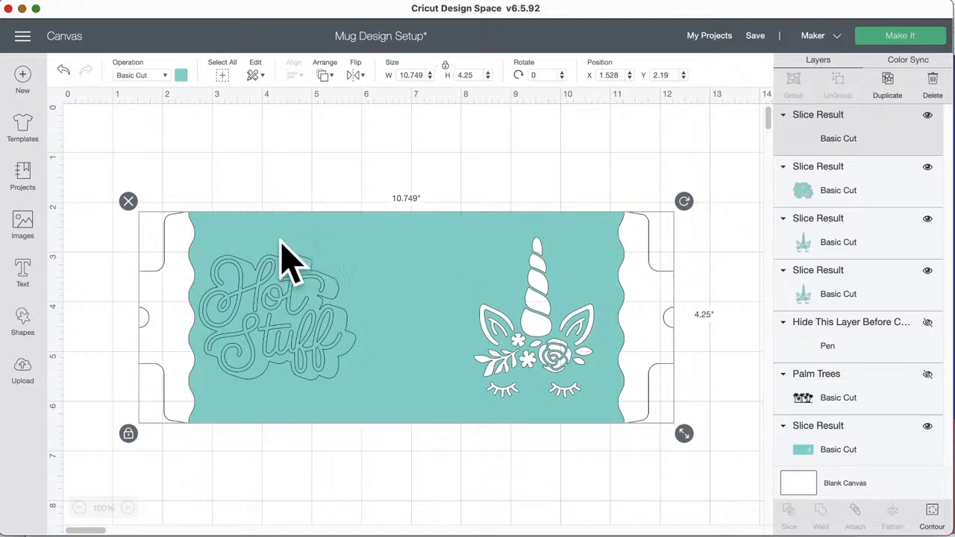
# Step: Send the sliced white mug wrap layer to the back of the layer order
pyautogui.click(326, 77)
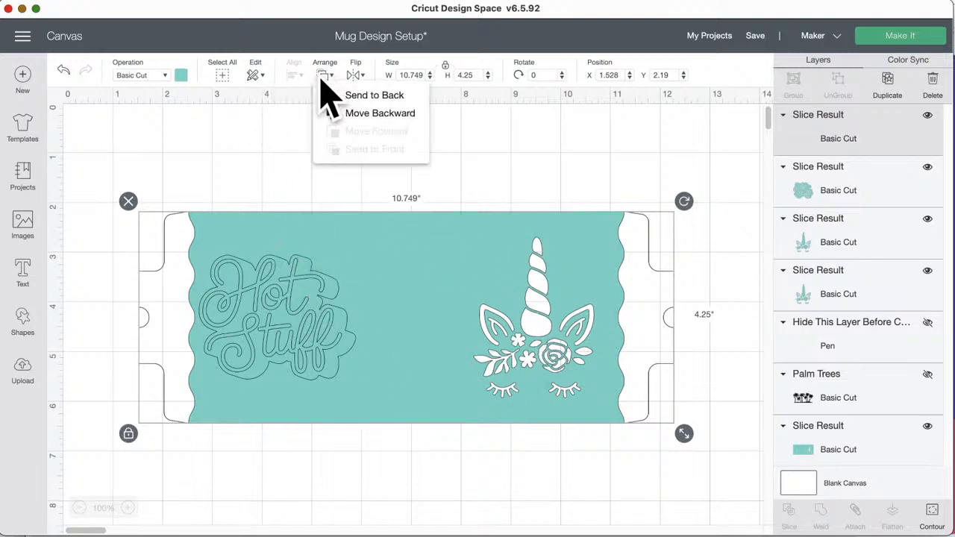
pyautogui.click(332, 92)
pyautogui.click(307, 157)
# Step: Nudge the Hot Stuff design to X 2.917, Y 3.069 and slice it out of the teal wrap
pyautogui.click(263, 327)
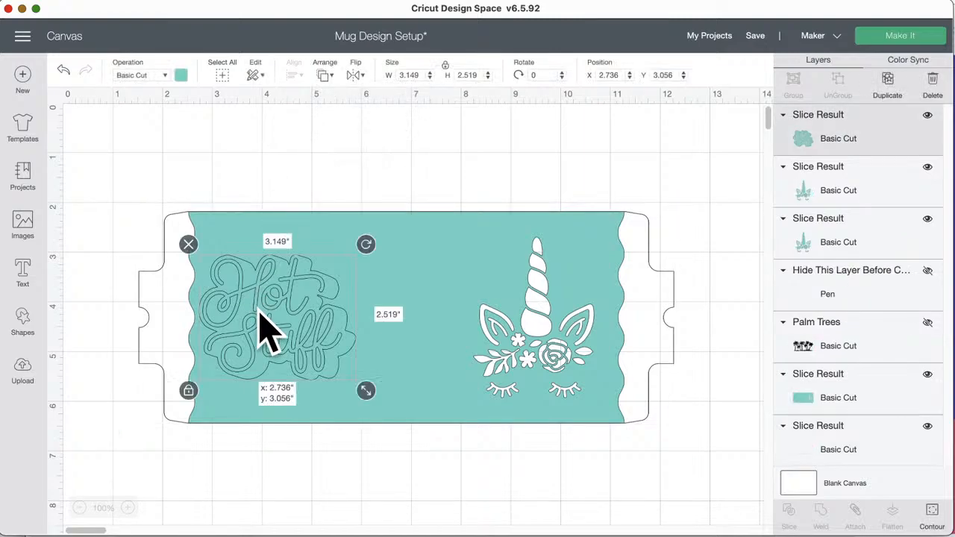
pyautogui.moveTo(260, 312)
pyautogui.mouseDown()
pyautogui.moveTo(269, 322)
pyautogui.moveTo(268, 311)
pyautogui.mouseUp()
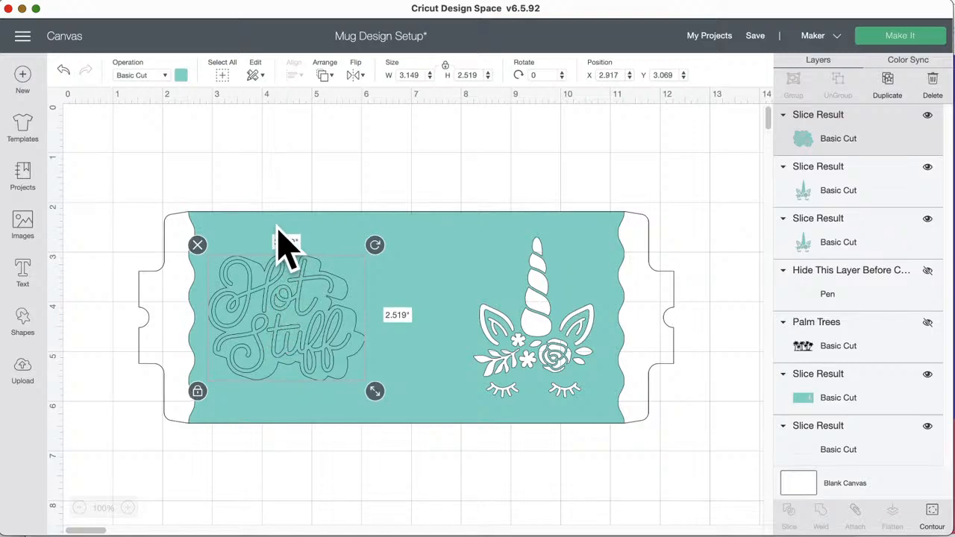
pyautogui.click(266, 221)
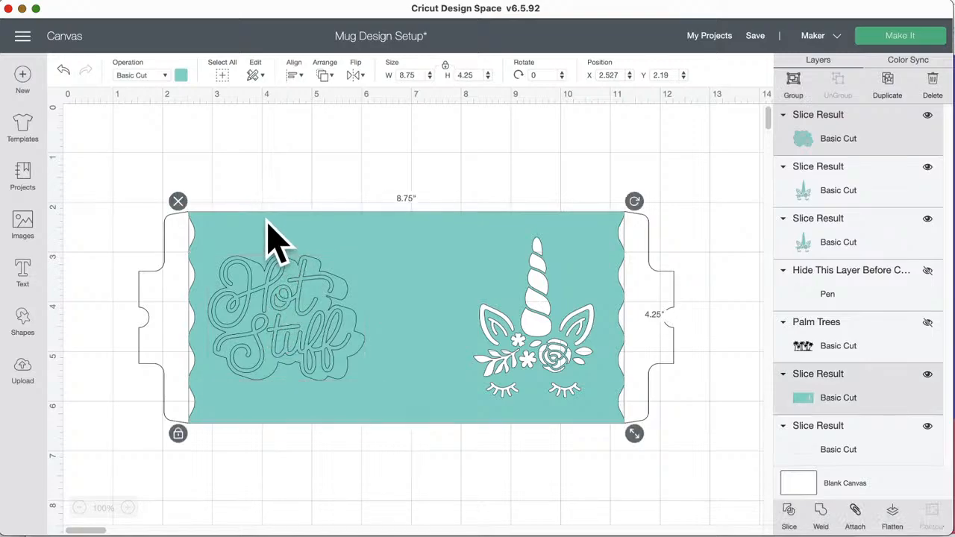
pyautogui.click(793, 515)
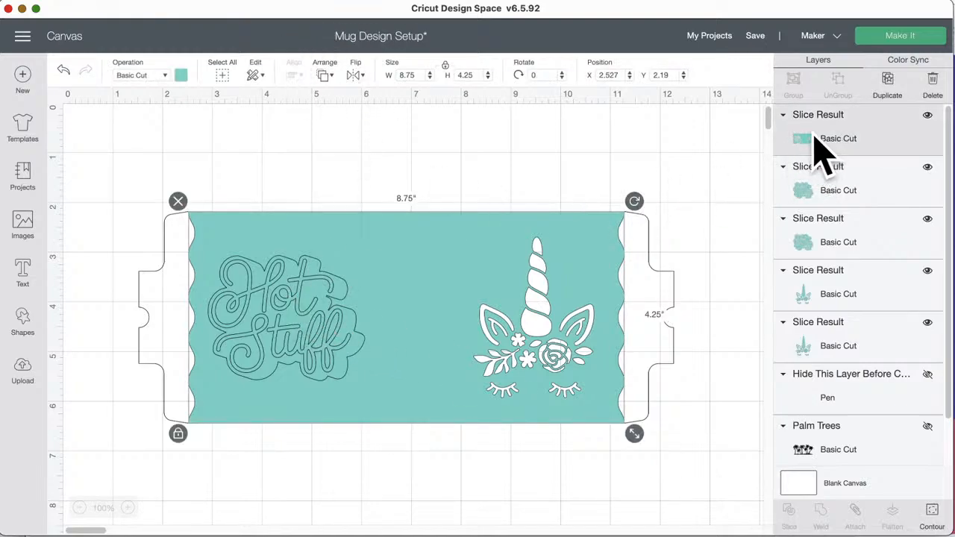
# Step: Send the teal wrap with the Hot Stuff and unicorn cutouts to the back
pyautogui.click(325, 74)
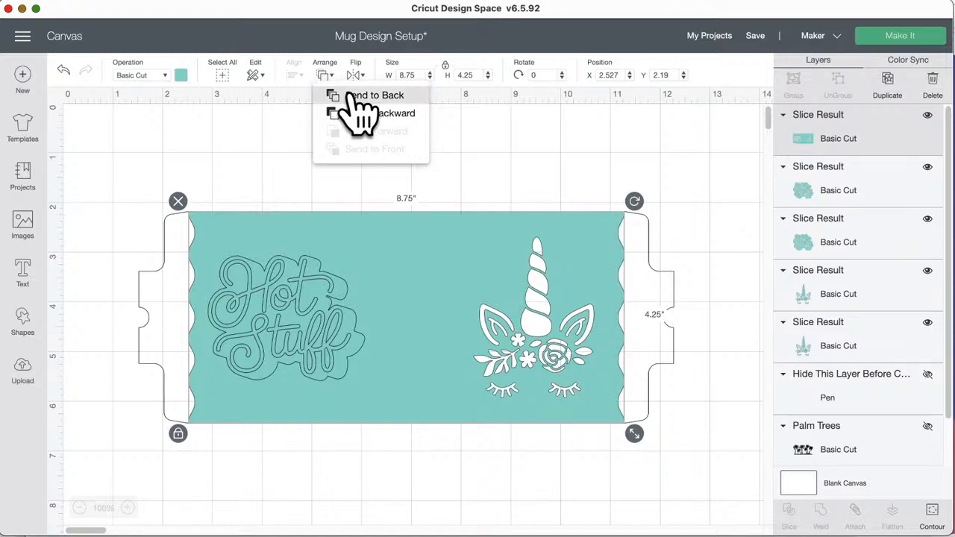
pyautogui.click(357, 97)
pyautogui.click(284, 192)
# Step: Move both sliced-out Hot Stuff pieces off the wrap to the empty canvas below it
pyautogui.click(289, 293)
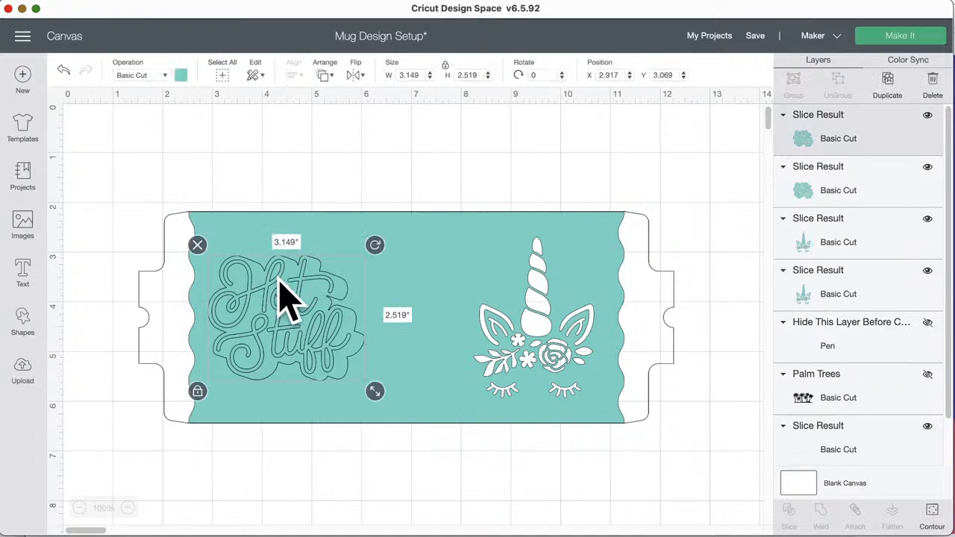
pyautogui.moveTo(290, 294); pyautogui.dragTo(472, 502)
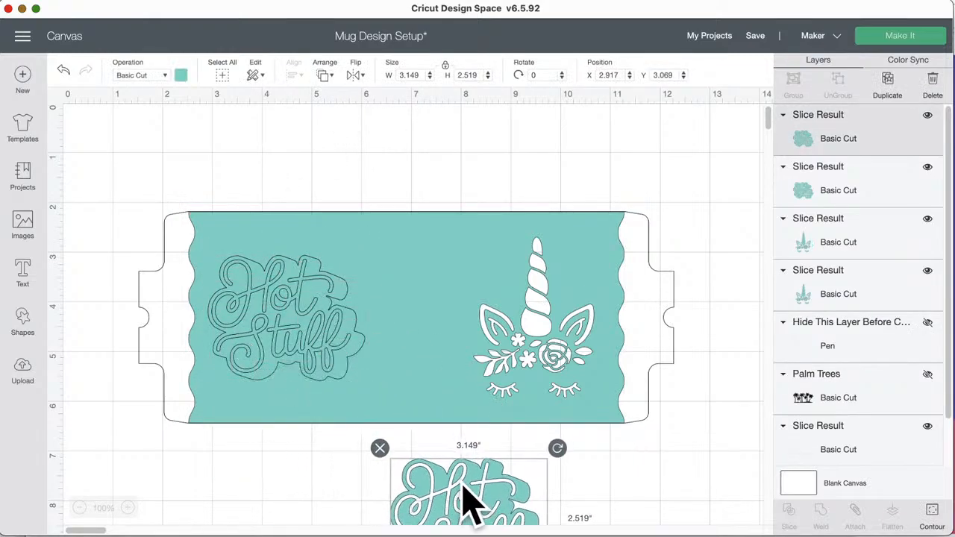
pyautogui.moveTo(299, 320); pyautogui.dragTo(340, 535)
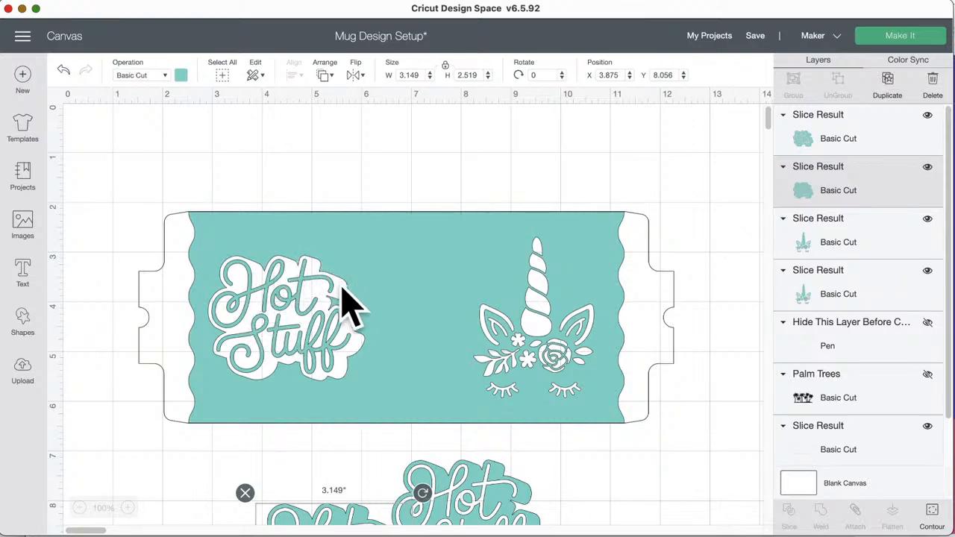
# Step: Attach the white mug wrap and the sliced teal wrap together
pyautogui.moveTo(166, 156); pyautogui.dragTo(728, 452)
pyautogui.click(856, 512)
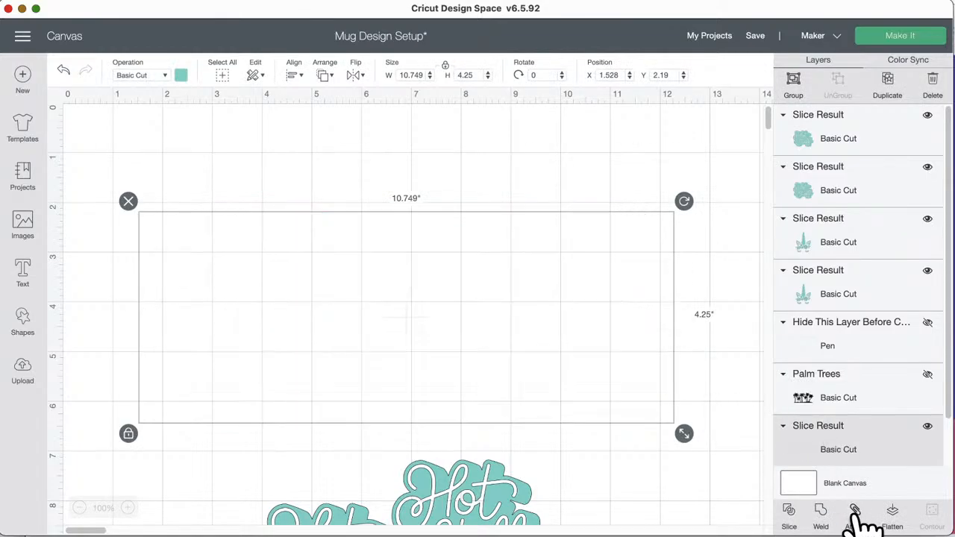
# Step: Delete both leftover Hot Stuff pieces below the wrap
pyautogui.scroll(-5, 627, 470)
pyautogui.moveTo(614, 422); pyautogui.dragTo(288, 363)
pyautogui.click(245, 266)
pyautogui.scroll(1, 321, 351)
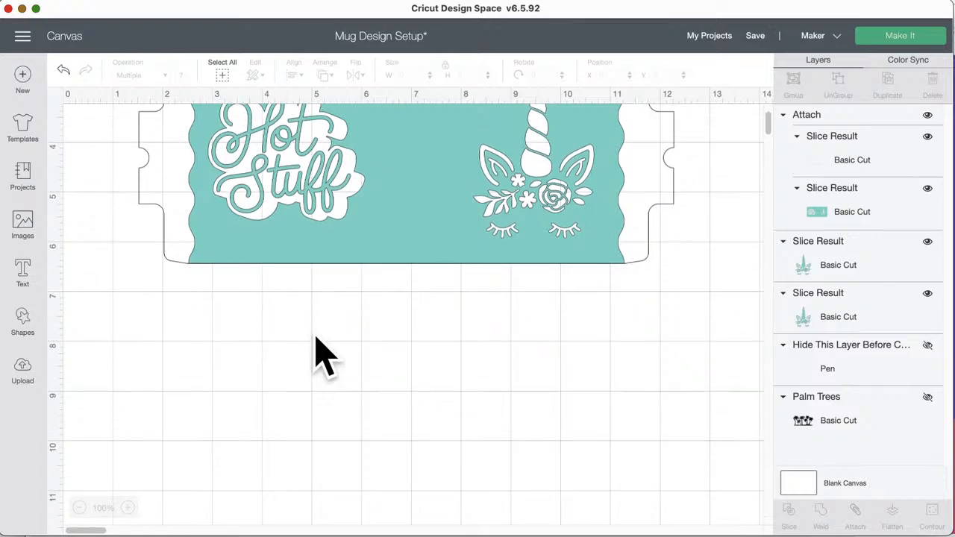
pyautogui.scroll(1, 321, 351)
pyautogui.scroll(-10, 320, 351)
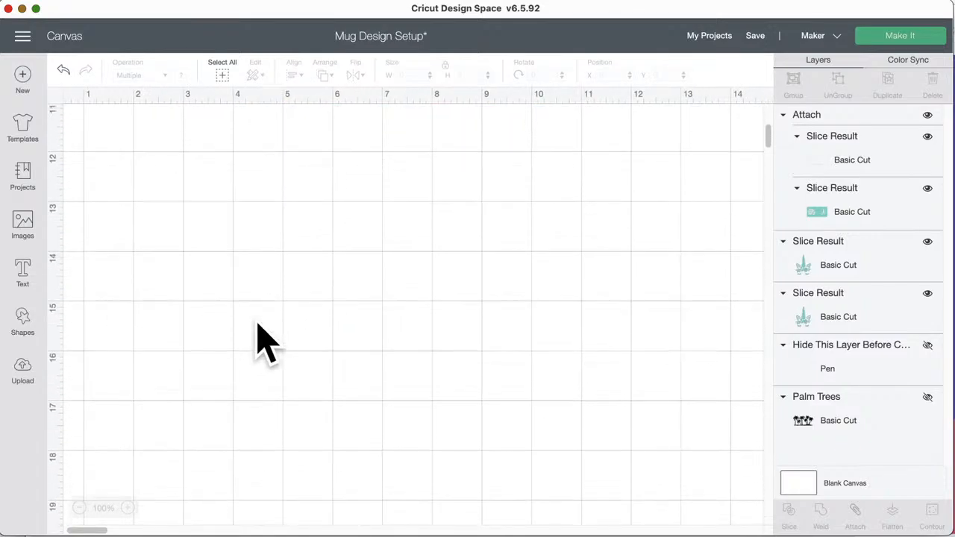
pyautogui.scroll(10, 260, 341)
pyautogui.hscroll(-1, 295, 224)
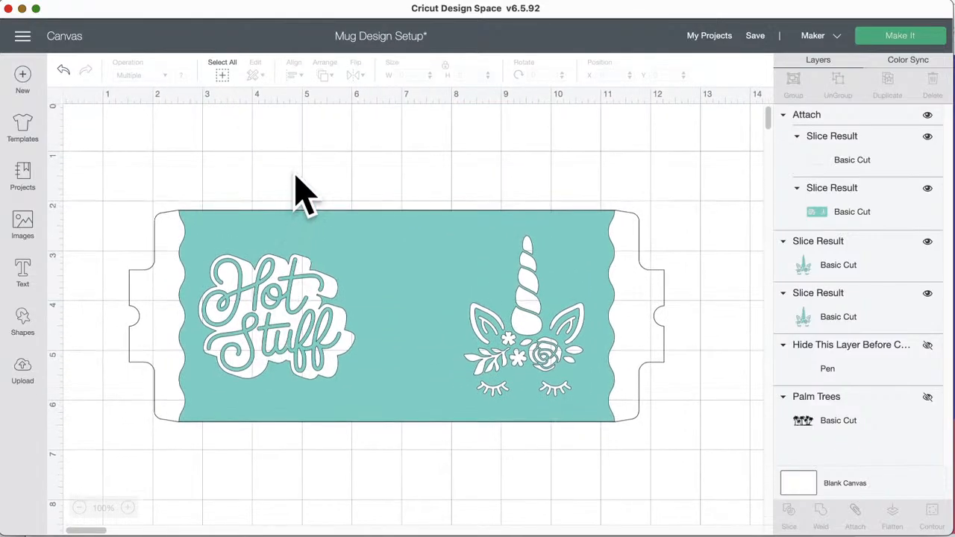
# Step: Delete both leftover teal unicorn pieces from the empty canvas beside the wrap and select the teal wrap layer
pyautogui.scroll(1, 295, 177)
pyautogui.click(295, 177)
pyautogui.click(896, 275)
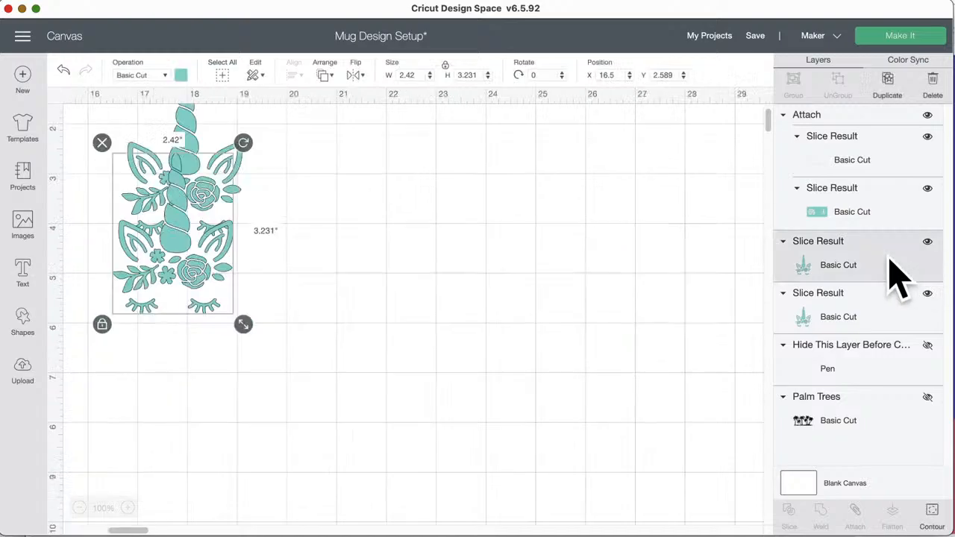
pyautogui.click(305, 221)
pyautogui.moveTo(278, 250); pyautogui.dragTo(111, 128)
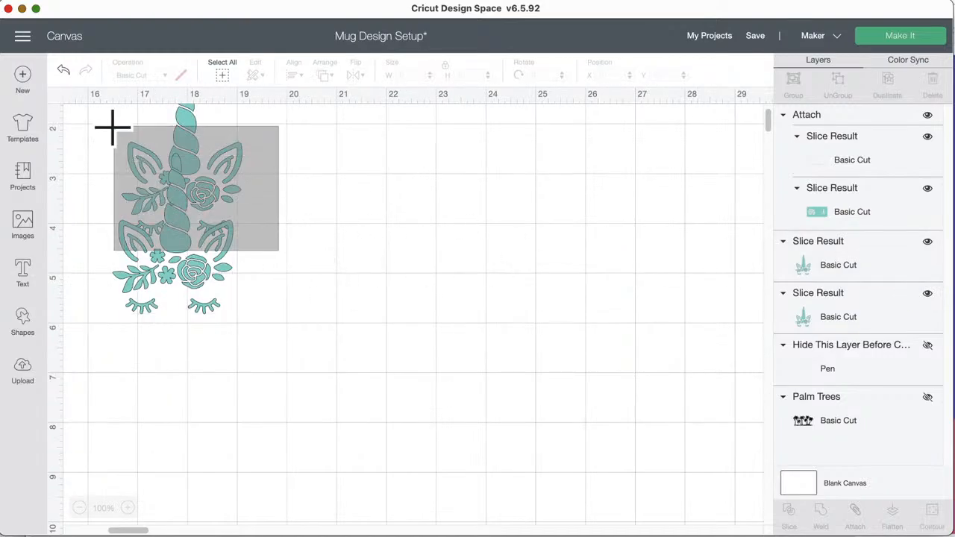
pyautogui.moveTo(171, 211); pyautogui.dragTo(288, 351)
pyautogui.click(219, 236)
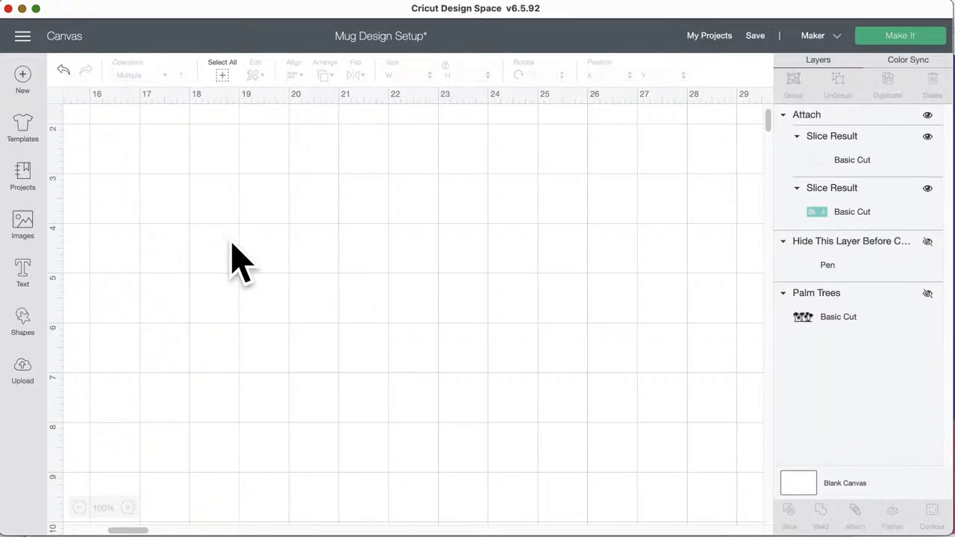
pyautogui.click(846, 218)
pyautogui.hscroll(-2, 394, 398)
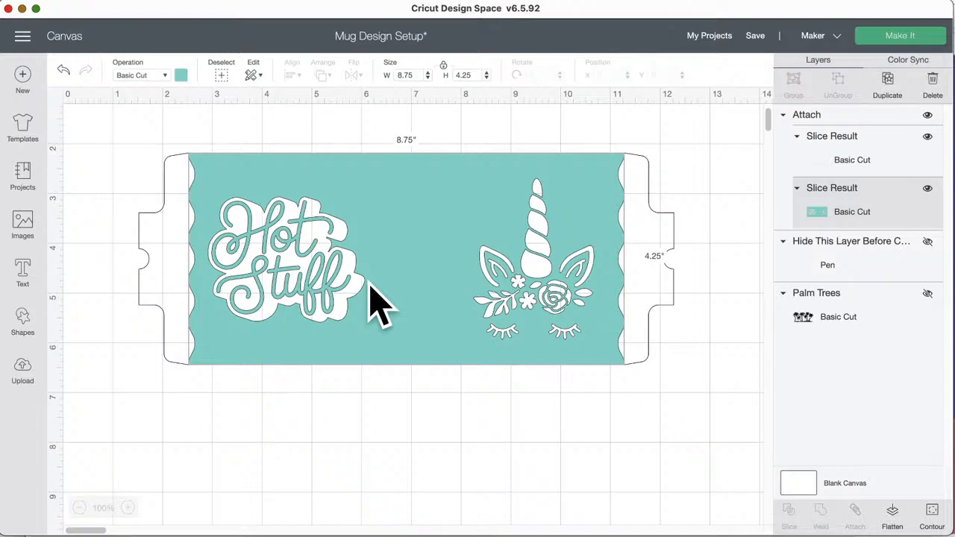
pyautogui.hscroll(1, 377, 306)
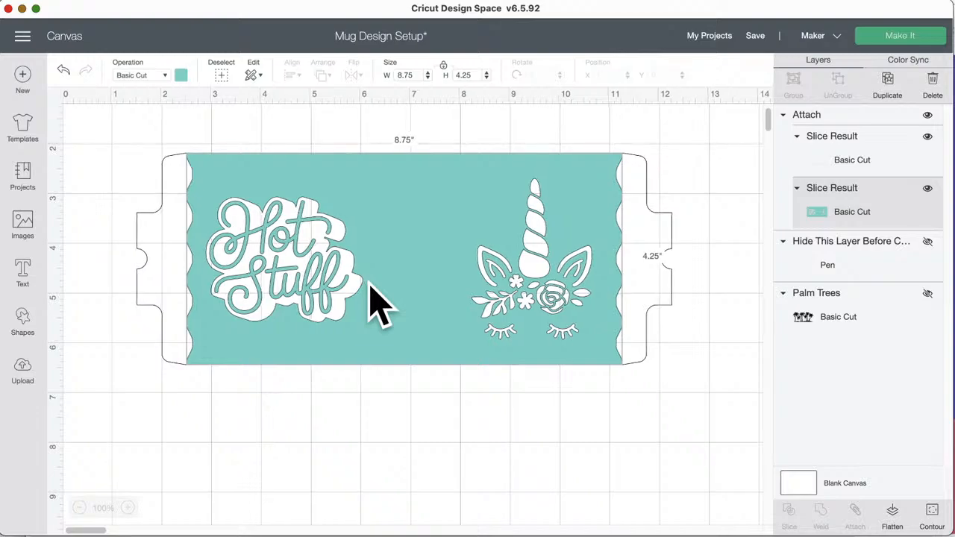
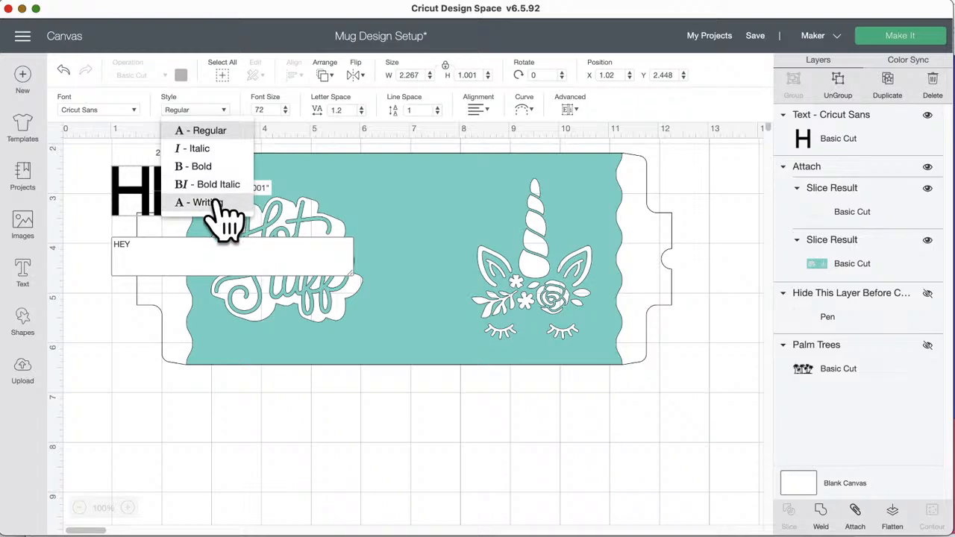
# Step: Set the HEY text to the Writing style, filter the fonts to writing fonts and apply Sweet Tea Society
pyautogui.click(221, 202)
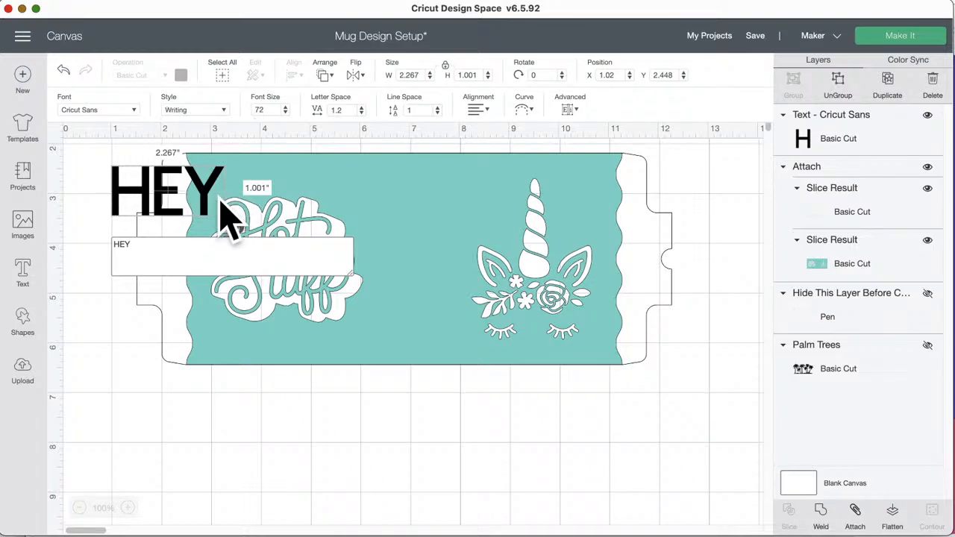
pyautogui.click(102, 110)
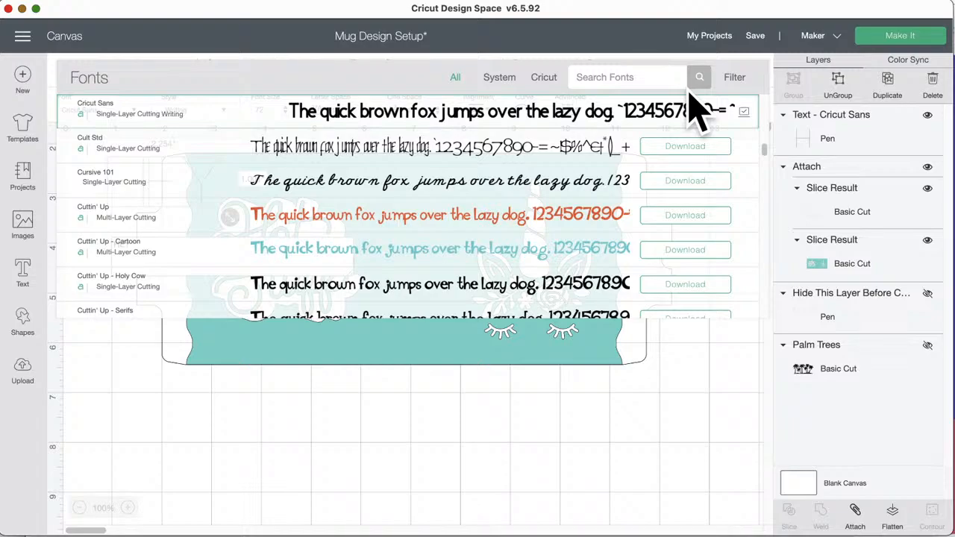
pyautogui.click(735, 78)
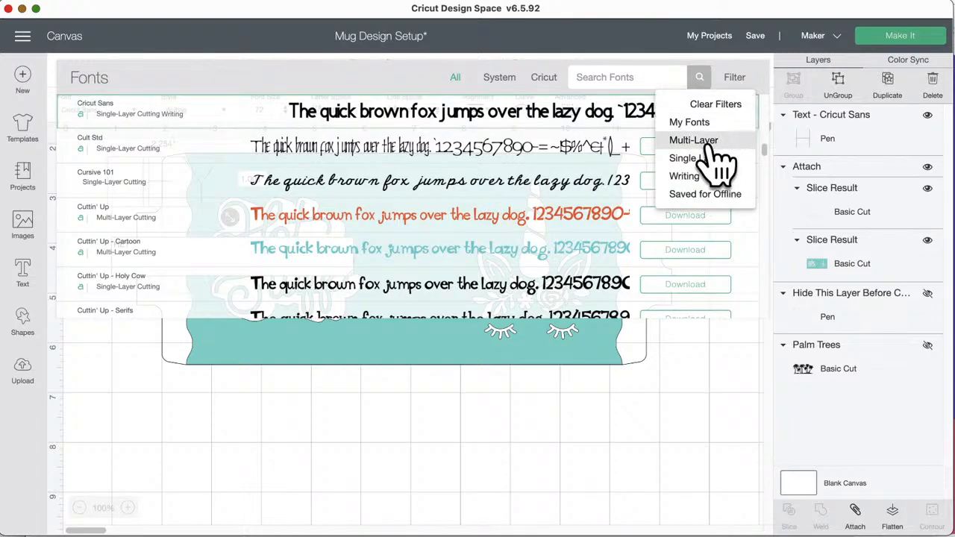
pyautogui.click(698, 176)
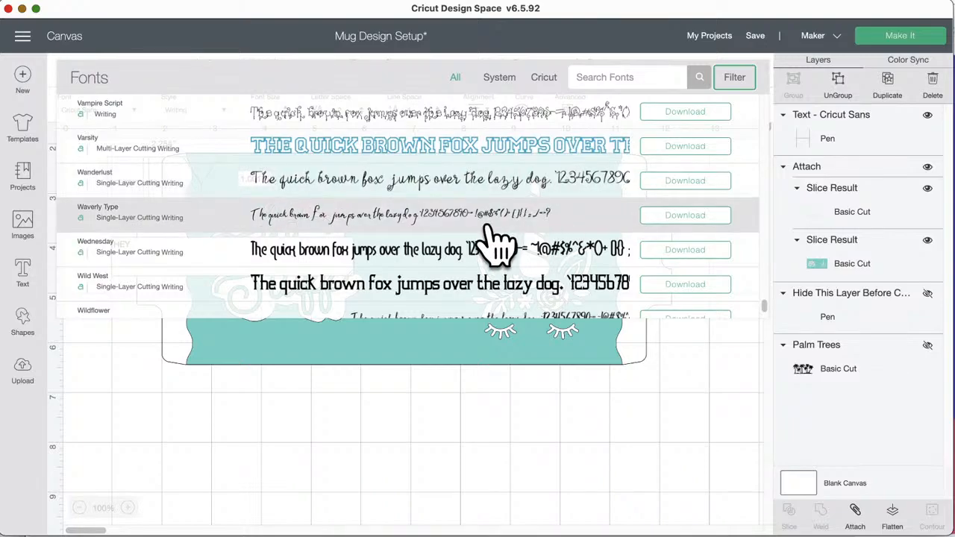
pyautogui.scroll(15, 493, 239)
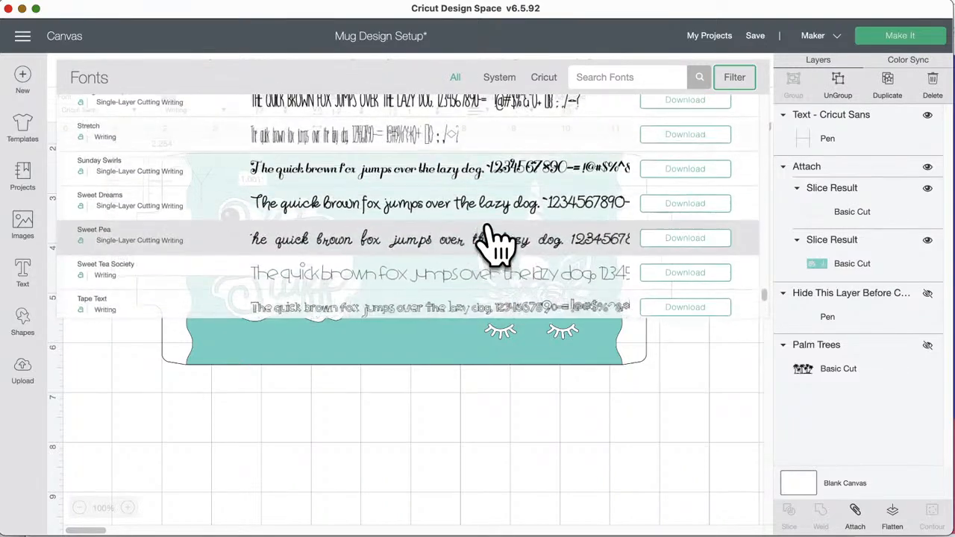
pyautogui.scroll(-1, 495, 241)
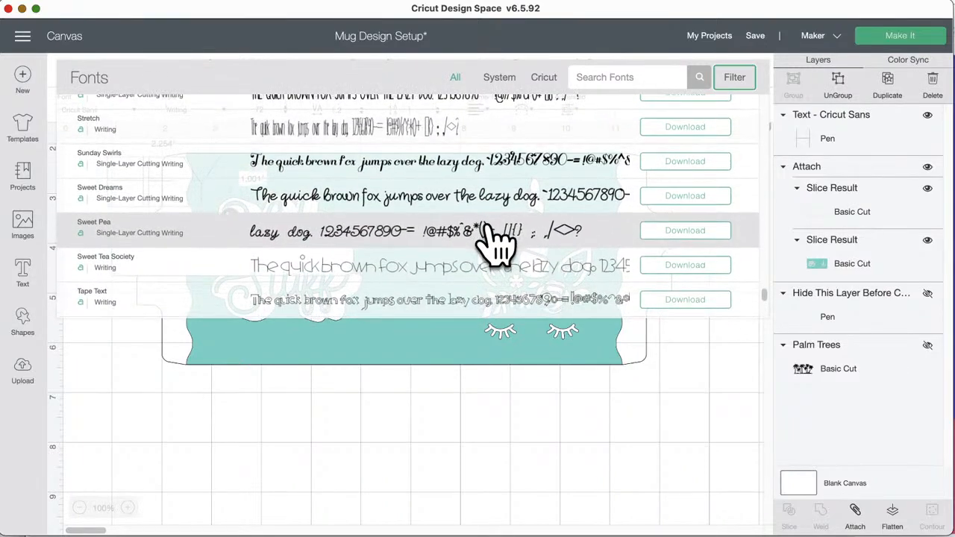
pyautogui.click(403, 271)
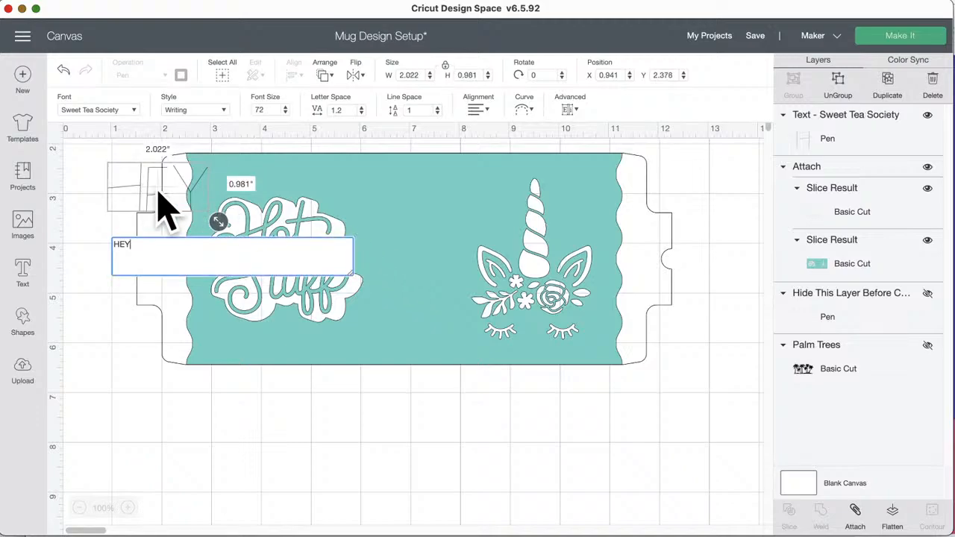
# Step: Place the HEY text on the upper teal wrap between Hot Stuff and the unicorn, and detach the wrap layers
pyautogui.moveTo(167, 202); pyautogui.dragTo(350, 231)
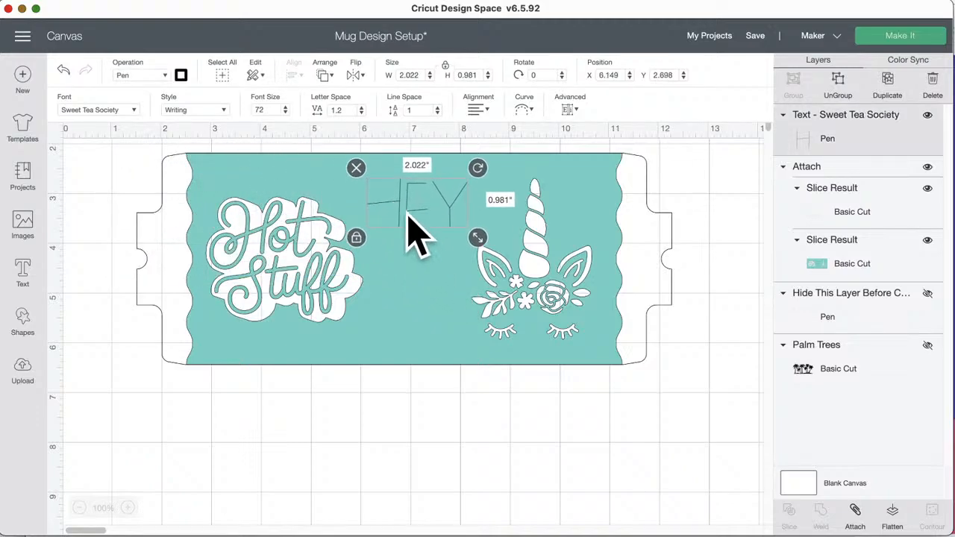
pyautogui.moveTo(415, 230)
pyautogui.mouseDown()
pyautogui.moveTo(416, 240)
pyautogui.moveTo(409, 231)
pyautogui.moveTo(418, 230)
pyautogui.mouseUp()
pyautogui.click(499, 424)
pyautogui.click(535, 433)
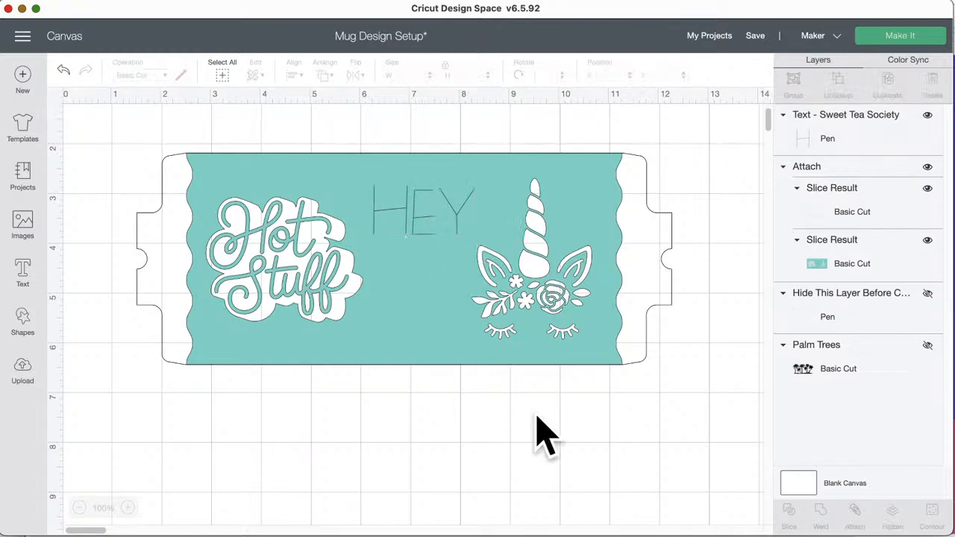
pyautogui.moveTo(605, 441); pyautogui.dragTo(360, 155)
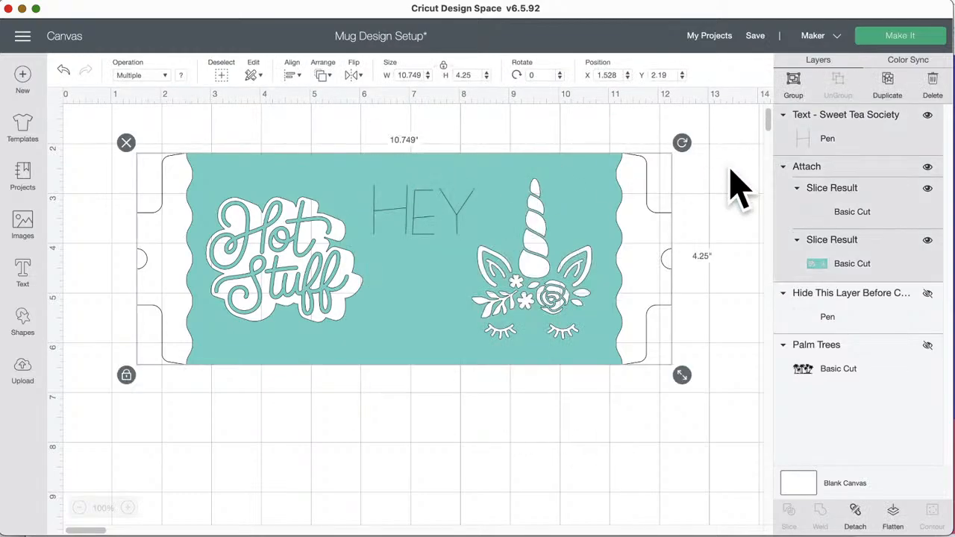
pyautogui.click(856, 514)
# Step: Set the HEY text's pen type to M - Marker (1mm)
pyautogui.click(429, 228)
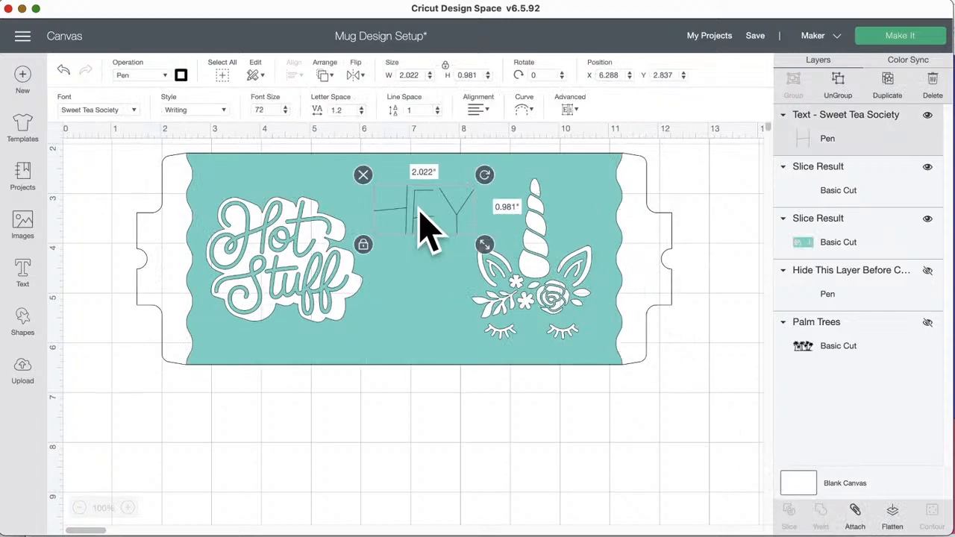
pyautogui.click(180, 76)
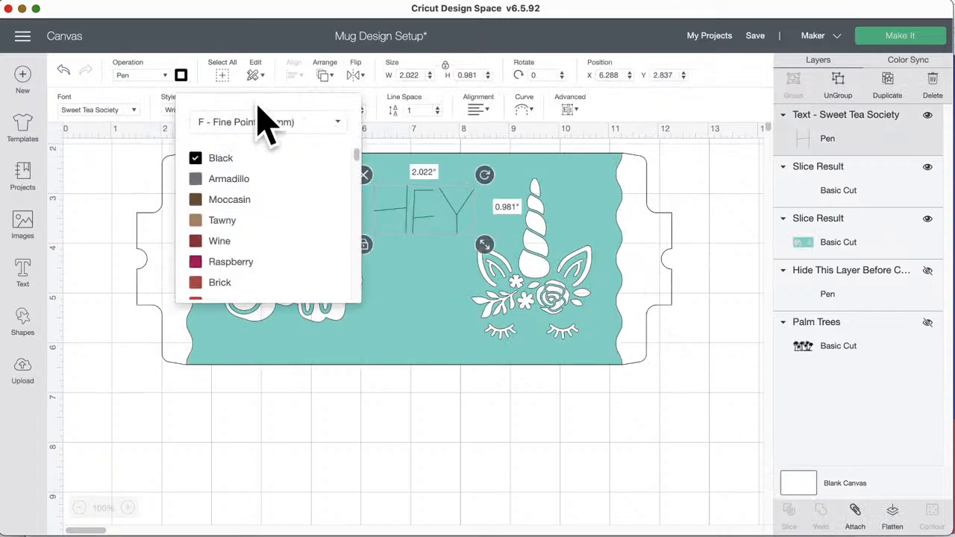
pyautogui.click(284, 122)
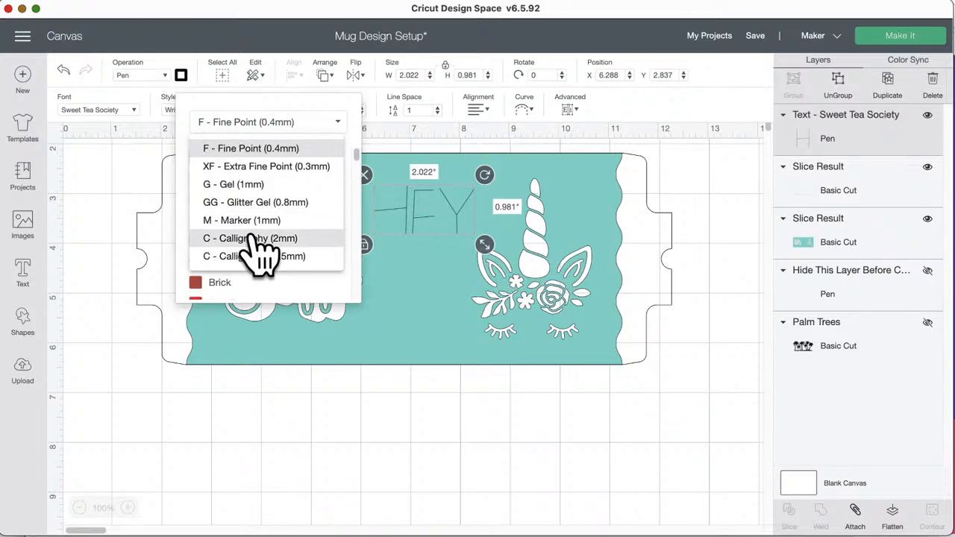
pyautogui.click(274, 220)
# Step: Look through the Infusible Ink colors offered for the 1 mm marker and close the color list
pyautogui.scroll(-10, 306, 280)
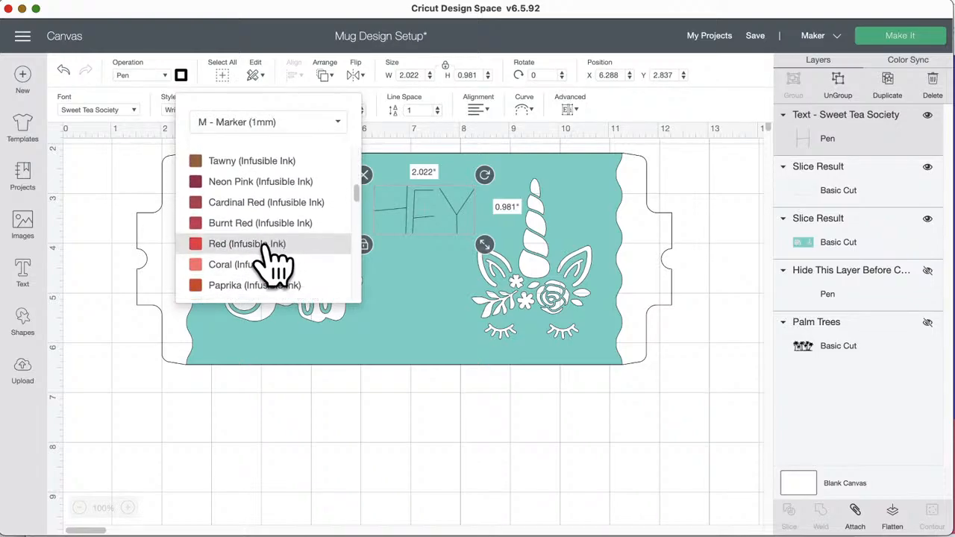
pyautogui.scroll(-5, 299, 267)
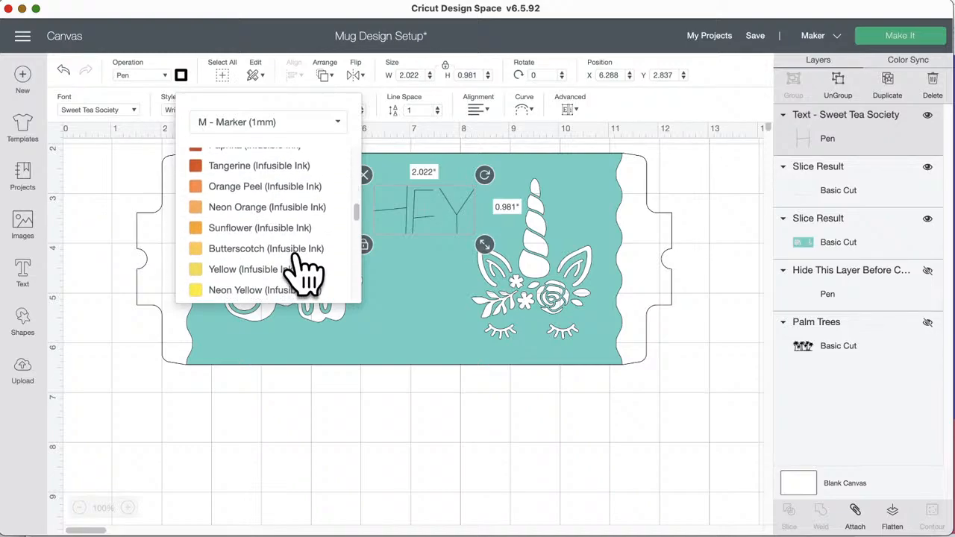
pyautogui.scroll(-5, 276, 246)
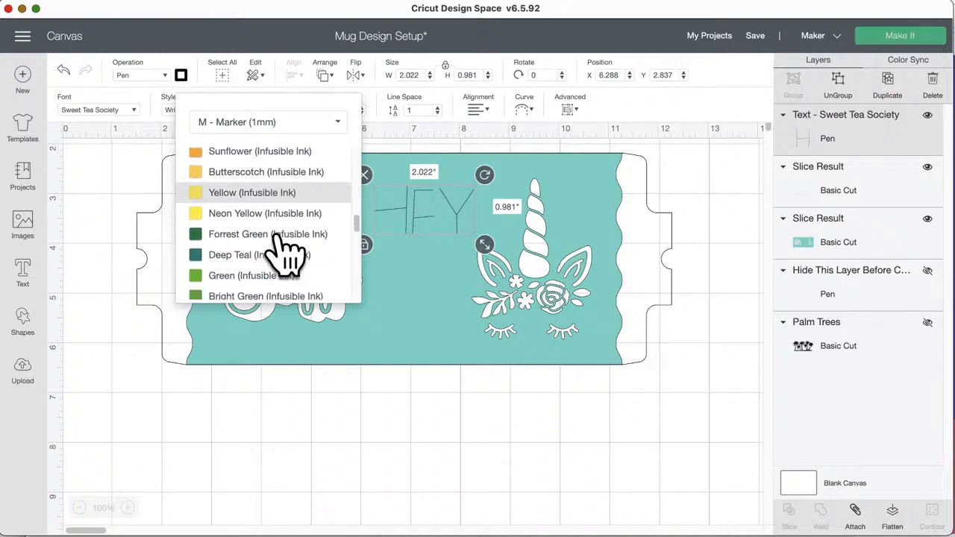
pyautogui.scroll(-2, 287, 254)
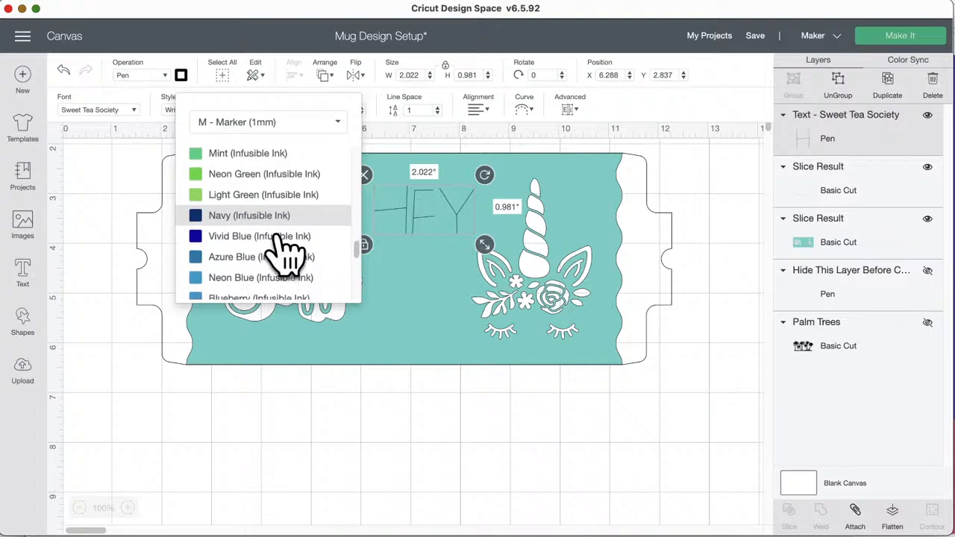
pyautogui.scroll(1, 287, 253)
pyautogui.scroll(10, 288, 254)
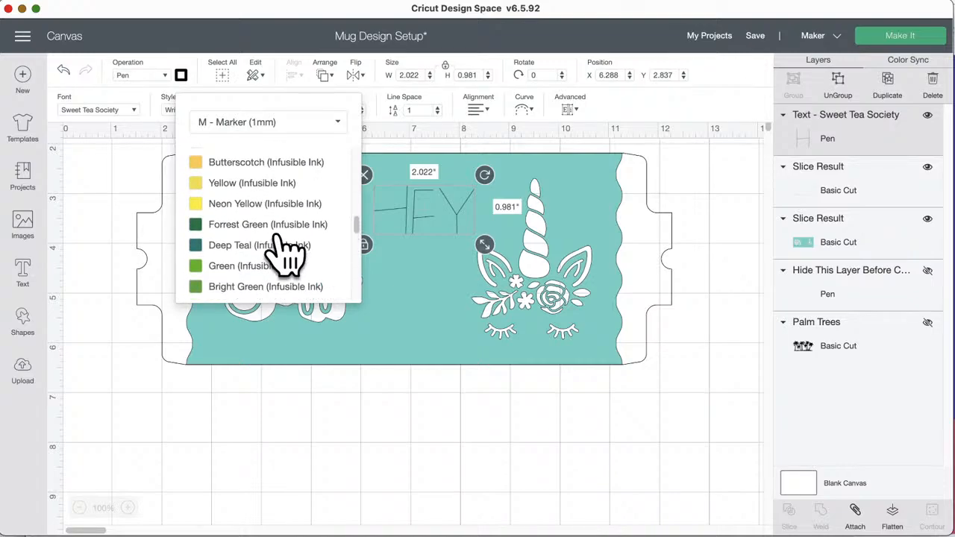
pyautogui.scroll(5, 287, 254)
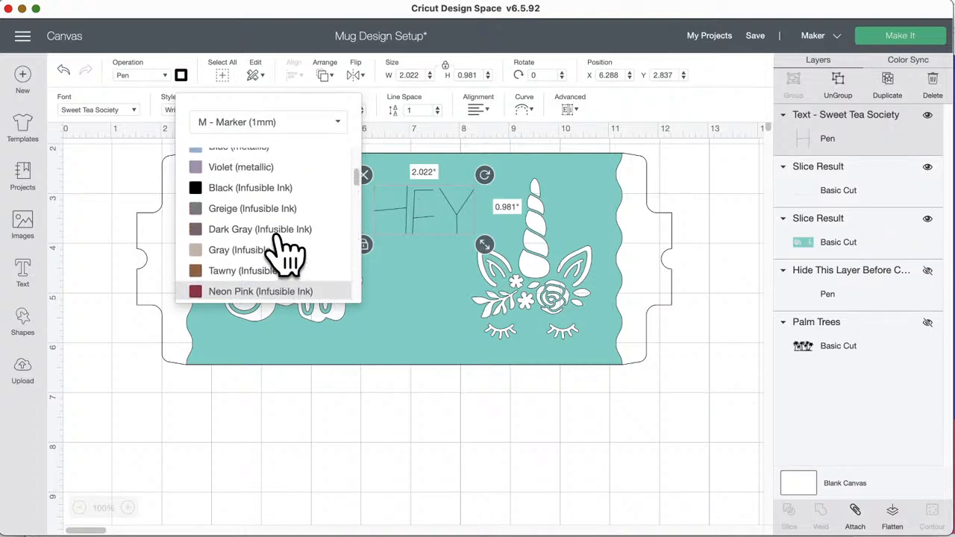
pyautogui.click(469, 358)
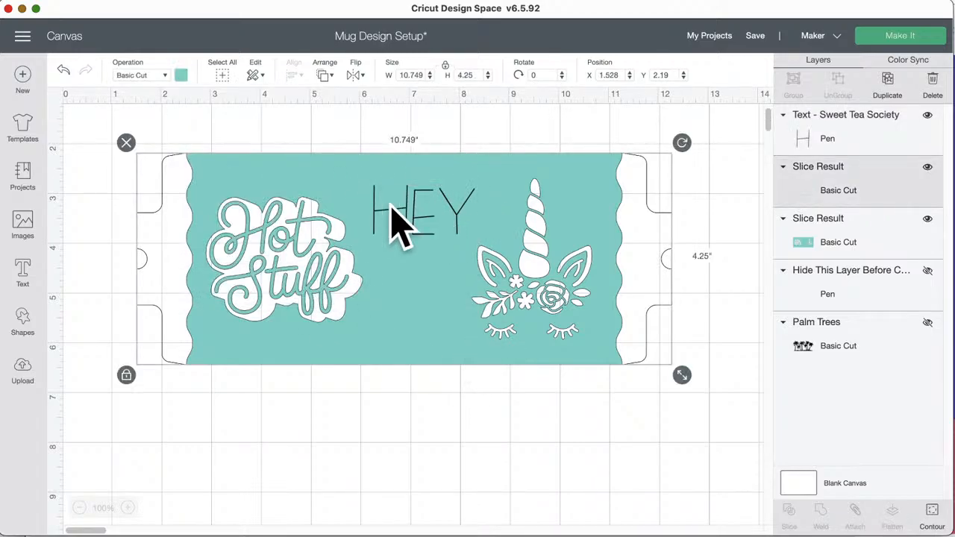
# Step: Check the mat preview, return to the canvas and attach the HEY text together with both wrap layers
pyautogui.click(900, 39)
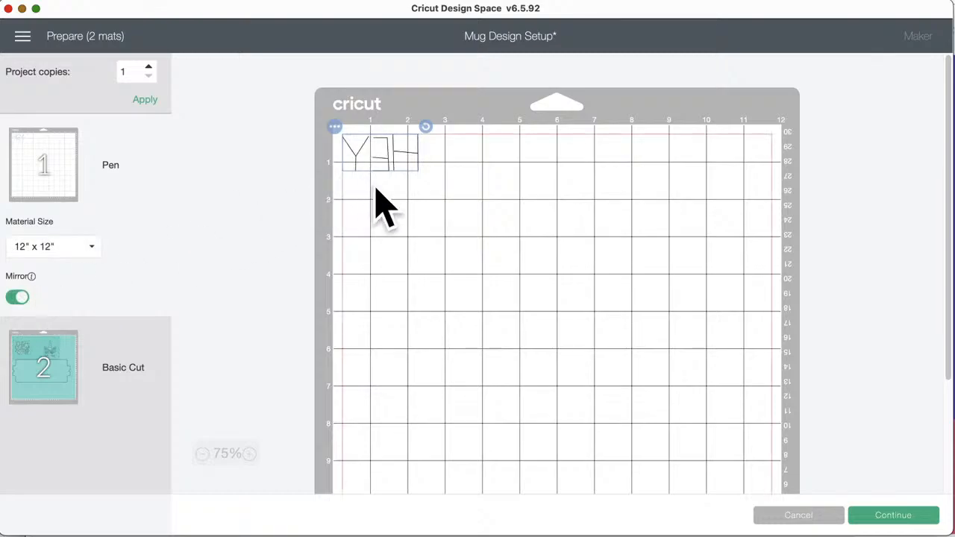
pyautogui.click(797, 517)
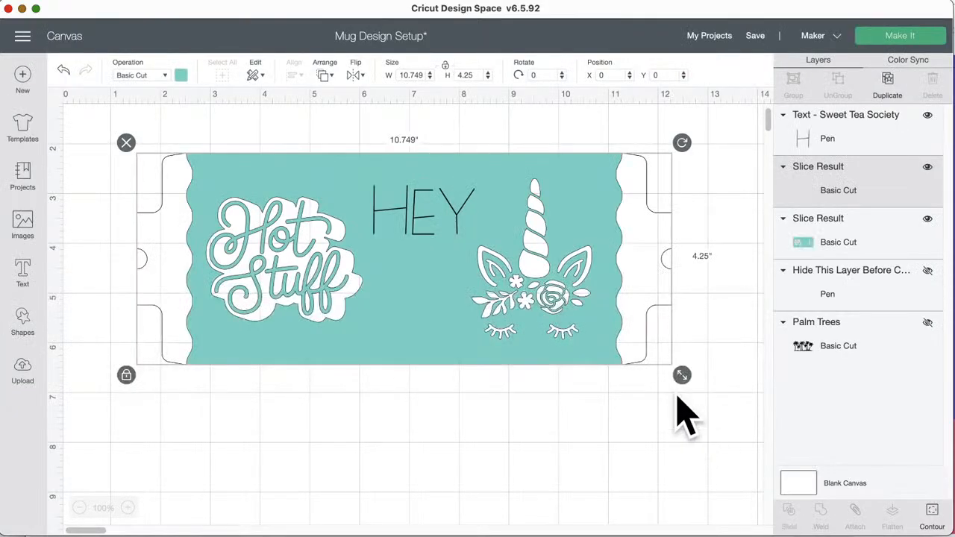
pyautogui.moveTo(688, 444); pyautogui.dragTo(174, 123)
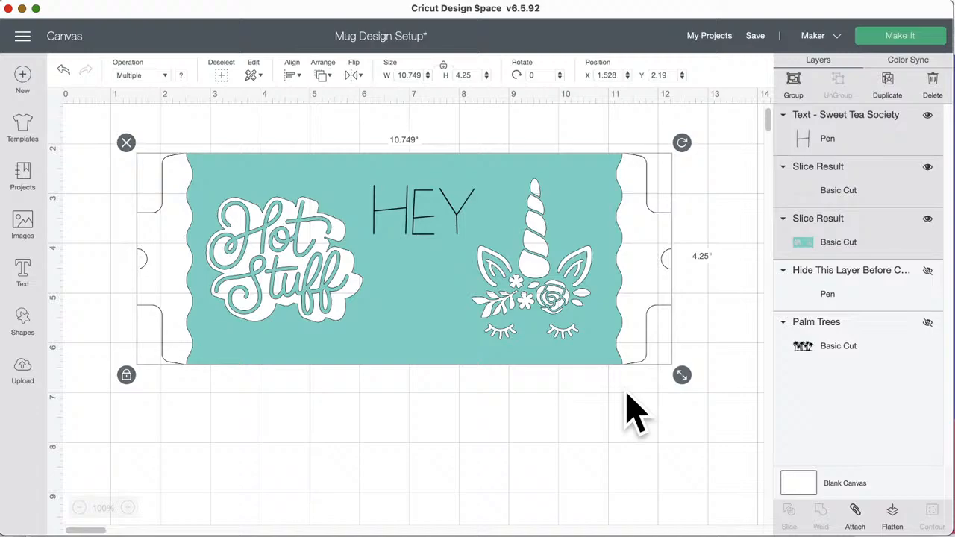
pyautogui.click(854, 514)
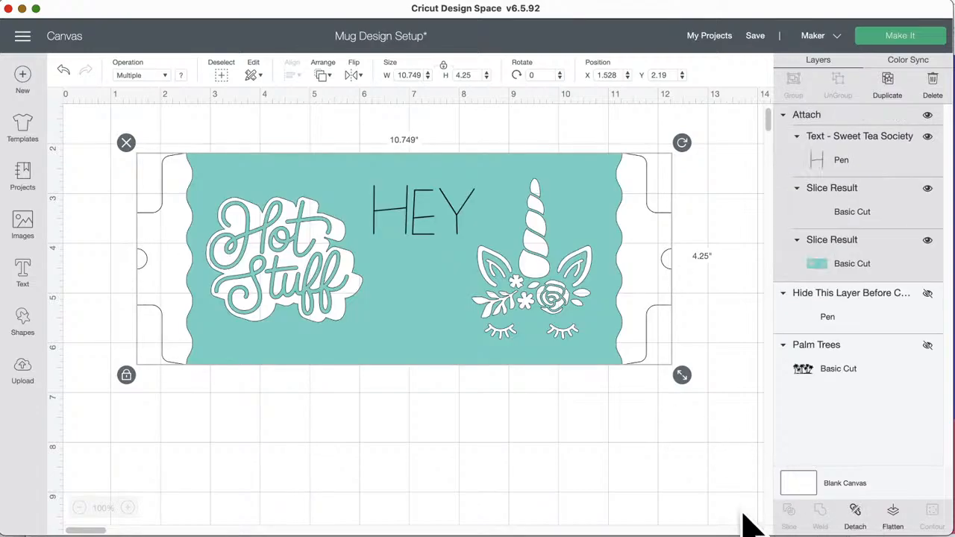
# Step: Preview the attached wrap on the cutting mat with Mirror turned on, and return to the canvas
pyautogui.click(900, 35)
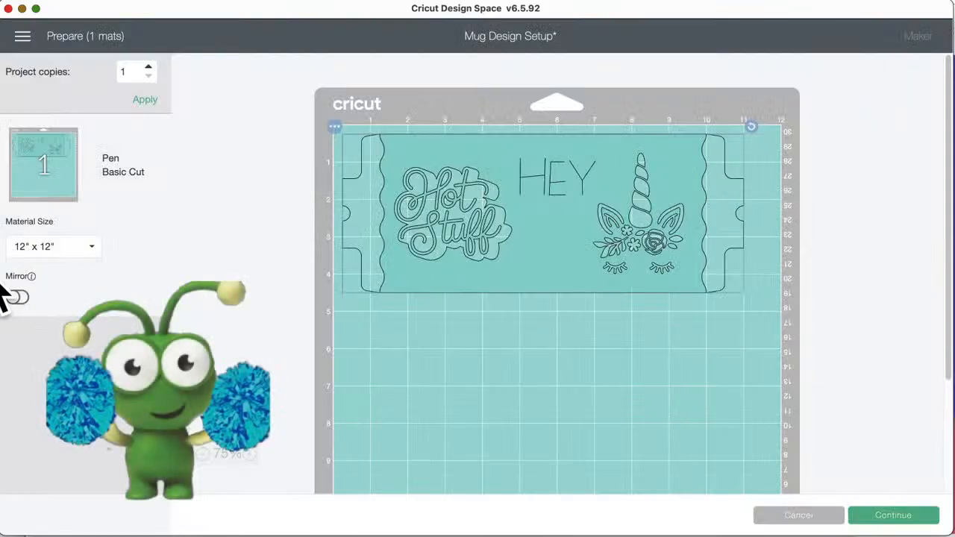
pyautogui.click(17, 298)
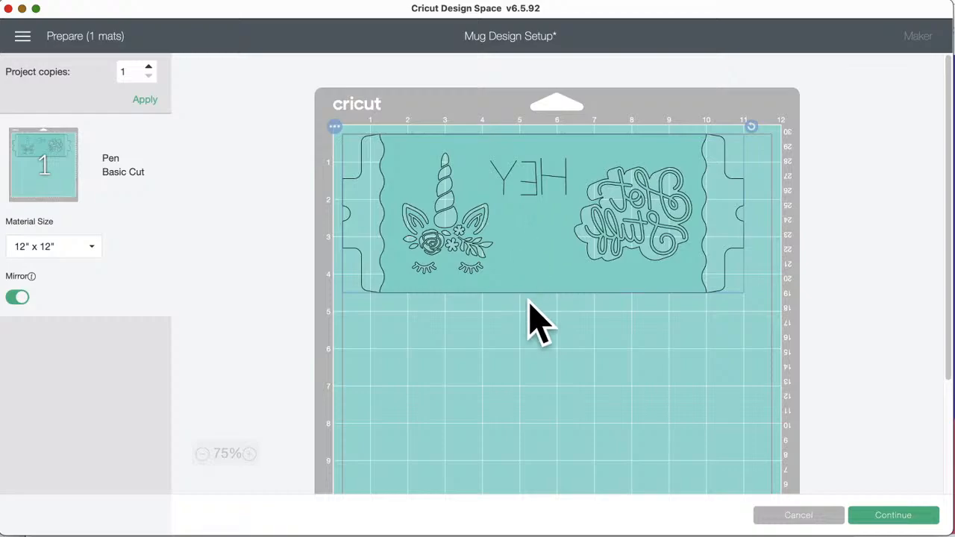
pyautogui.click(798, 515)
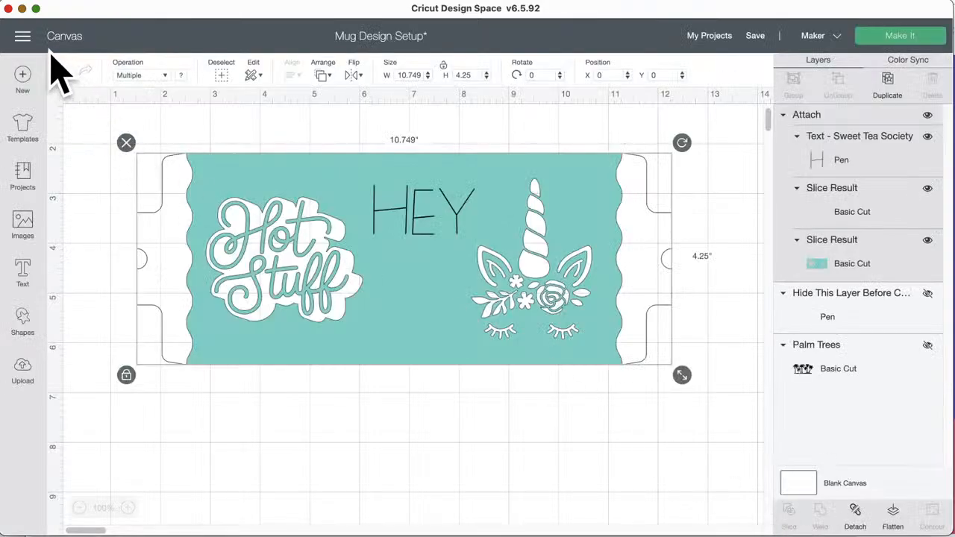
# Step: From Home, open the Drawn Mug Design Setup project and set its finished size to Large Drawn Mug: 15 oz/425 ml Mug Blank
pyautogui.click(23, 35)
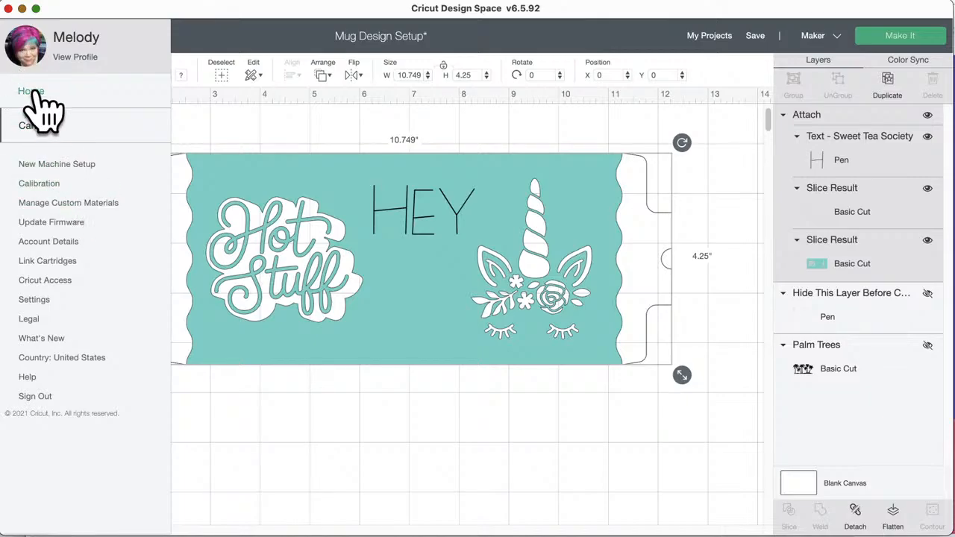
pyautogui.click(34, 91)
pyautogui.scroll(-8, 214, 467)
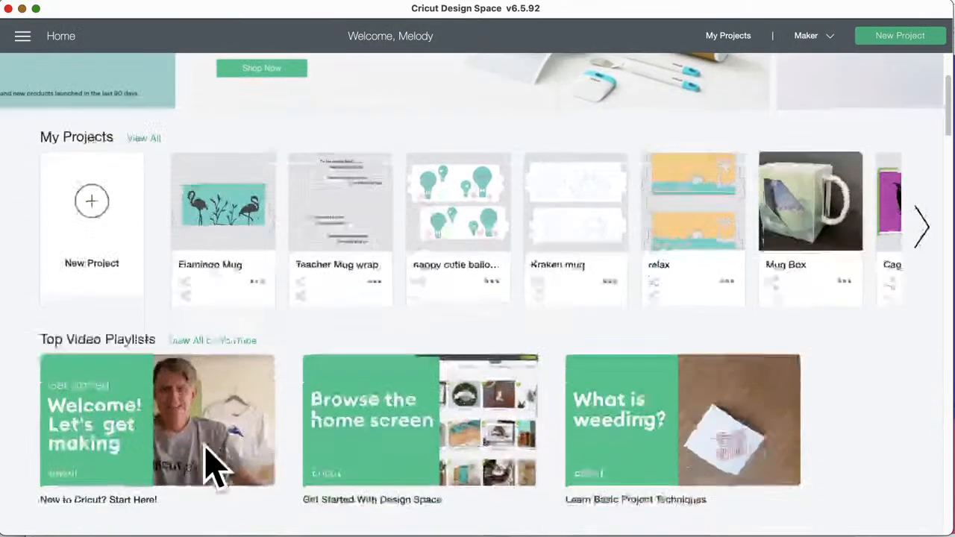
pyautogui.click(267, 399)
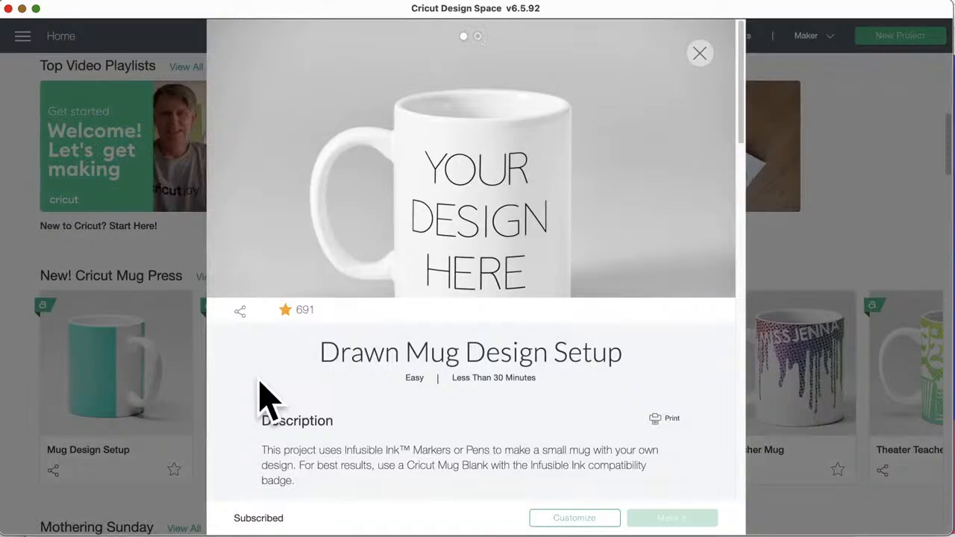
pyautogui.scroll(-5, 359, 405)
pyautogui.click(407, 371)
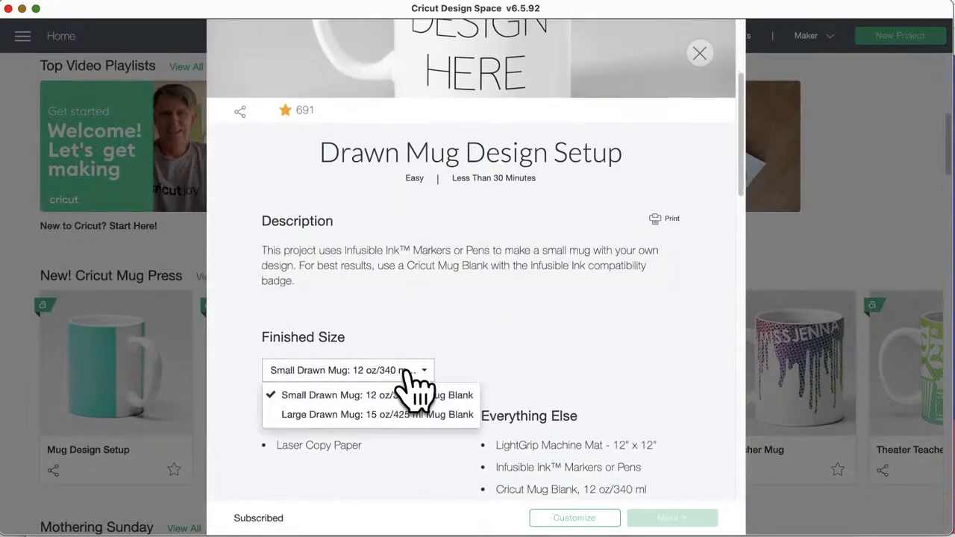
pyautogui.click(328, 415)
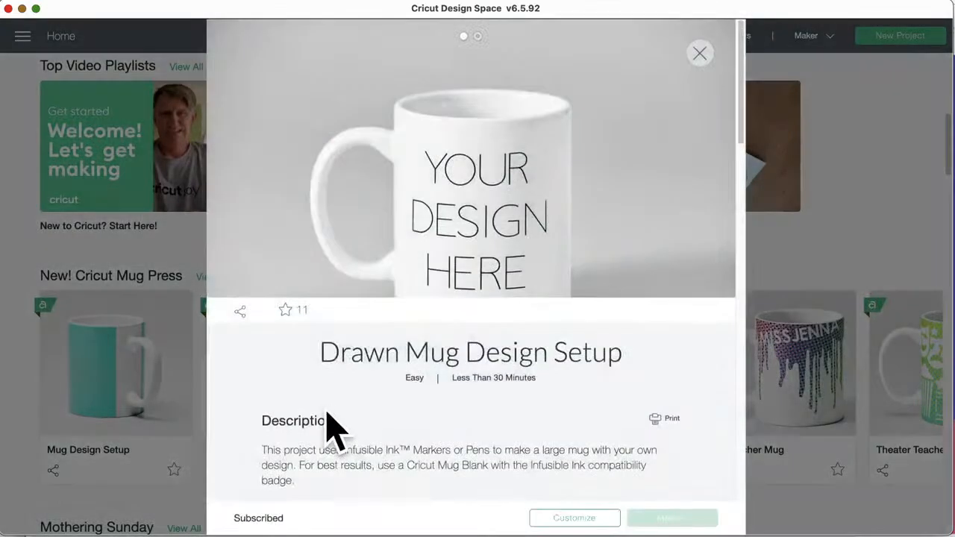
# Step: Read through the large mug project's instructions, open it for customizing in place of the unsaved canvas project, and select the mug design layer
pyautogui.scroll(-3, 443, 367)
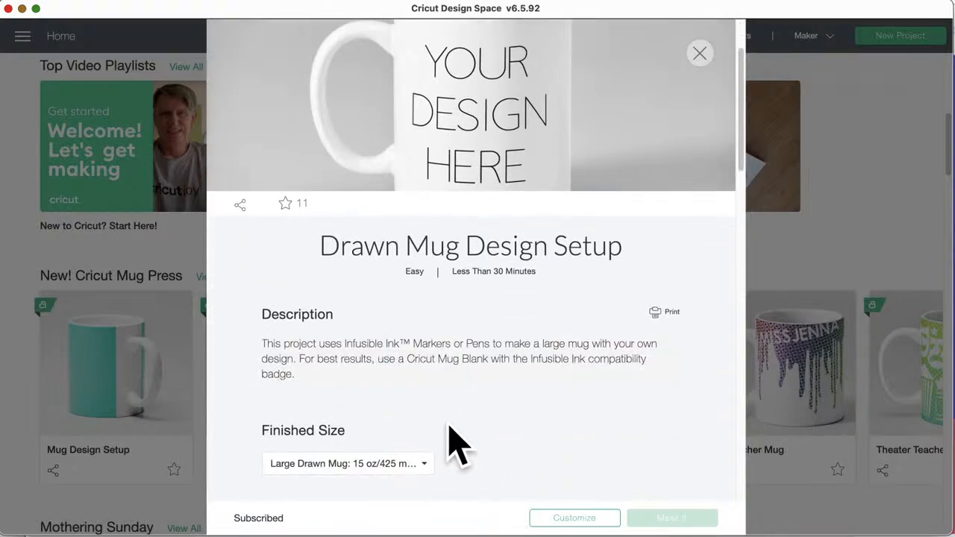
pyautogui.scroll(-15, 450, 429)
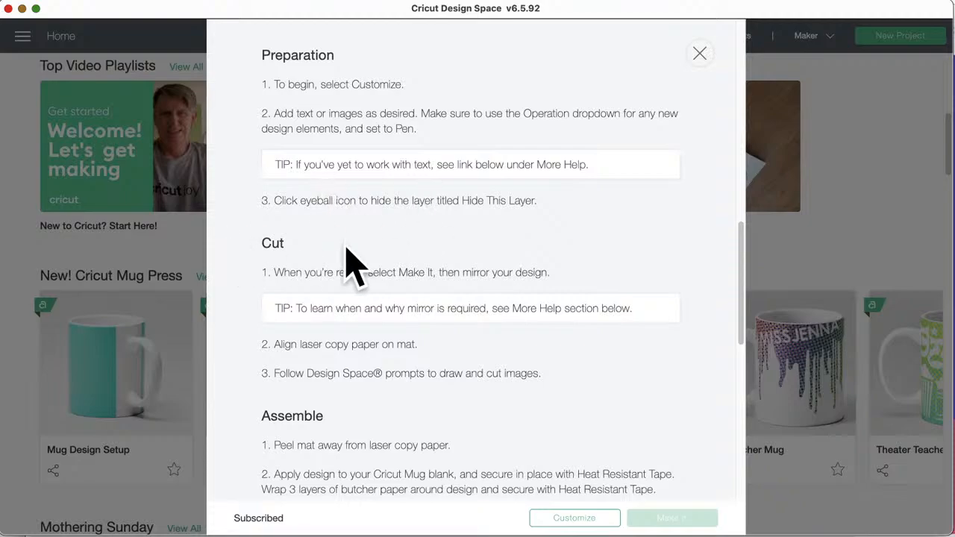
pyautogui.scroll(-4, 384, 335)
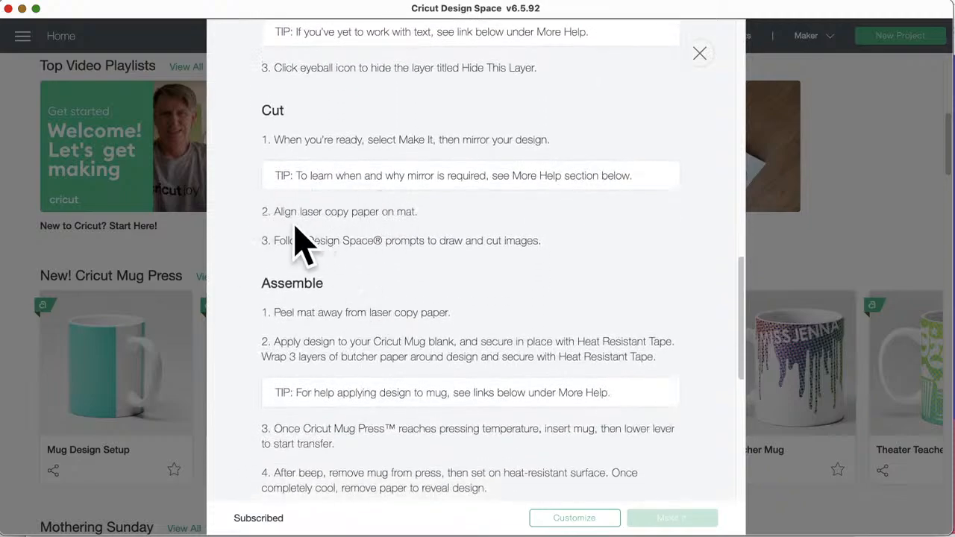
pyautogui.scroll(-5, 373, 314)
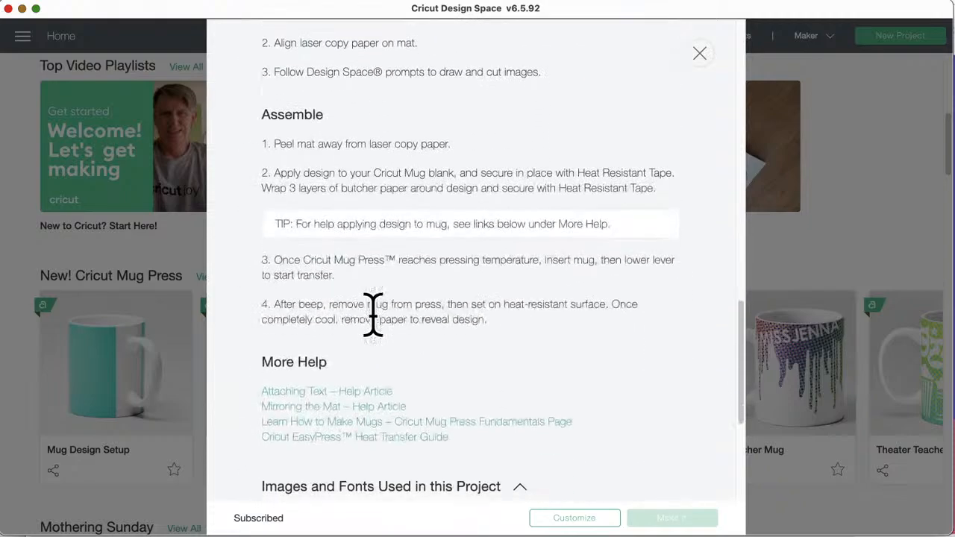
pyautogui.scroll(-8, 373, 329)
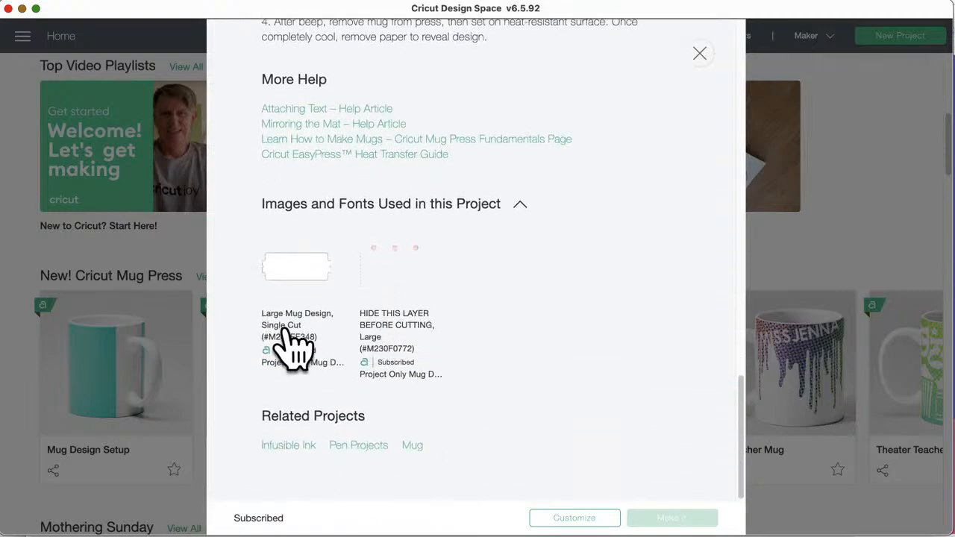
pyautogui.click(577, 521)
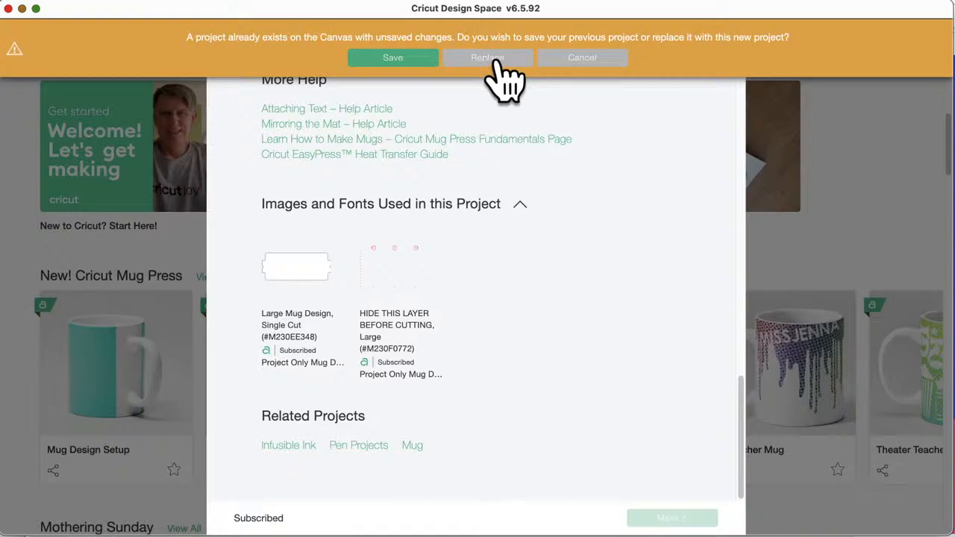
pyautogui.click(493, 60)
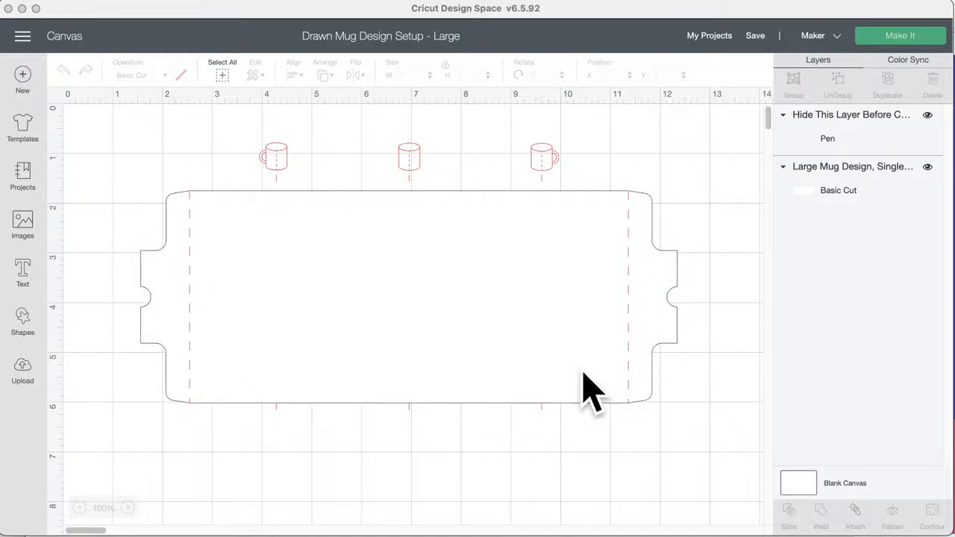
pyautogui.click(829, 196)
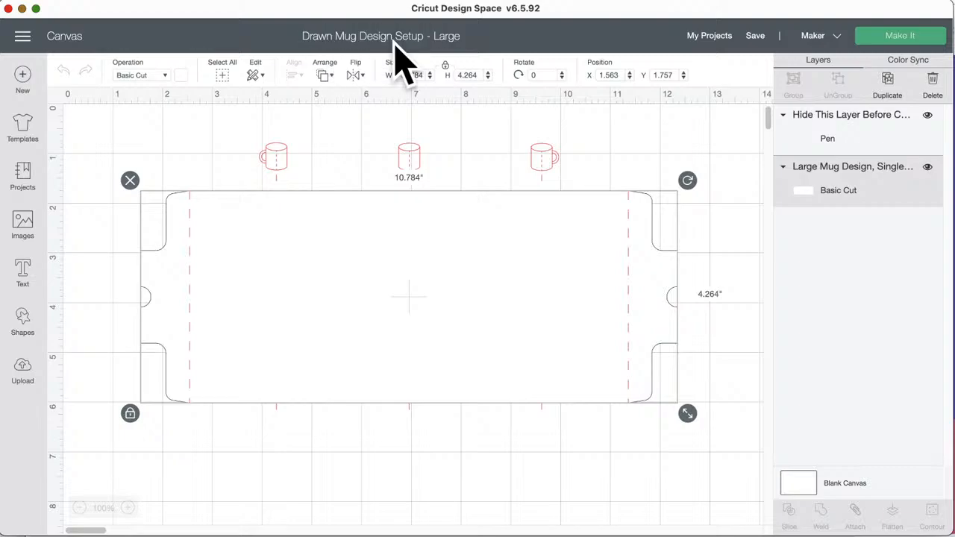
# Step: Browse the image library and the Spring Flower Designs image set for drawable artwork, and return to all images
pyautogui.click(23, 224)
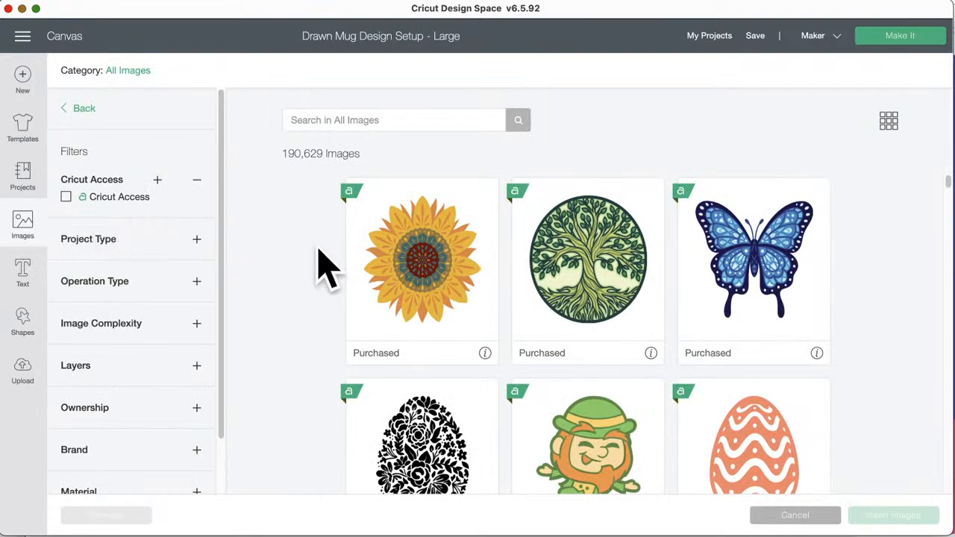
pyautogui.scroll(-5, 395, 347)
pyautogui.scroll(-8, 394, 347)
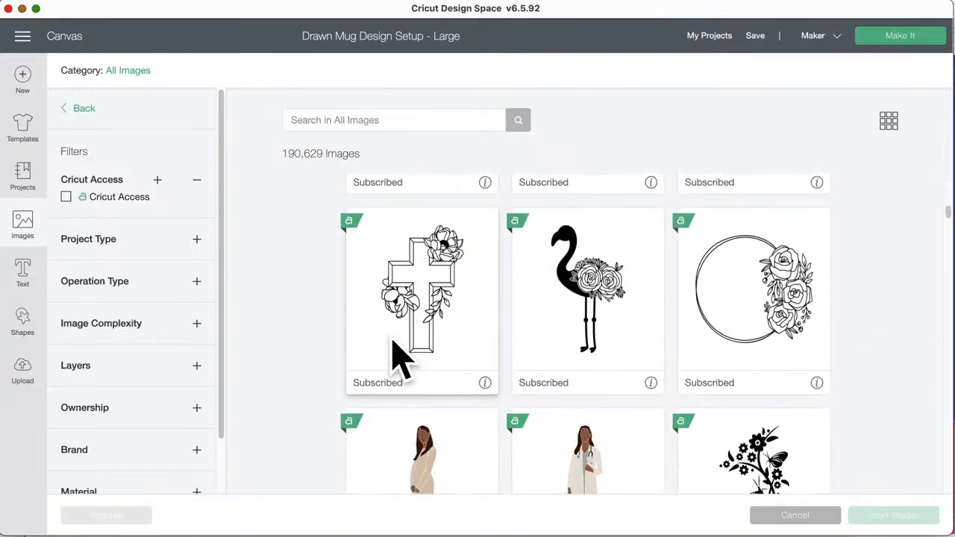
pyautogui.click(651, 377)
pyautogui.click(600, 298)
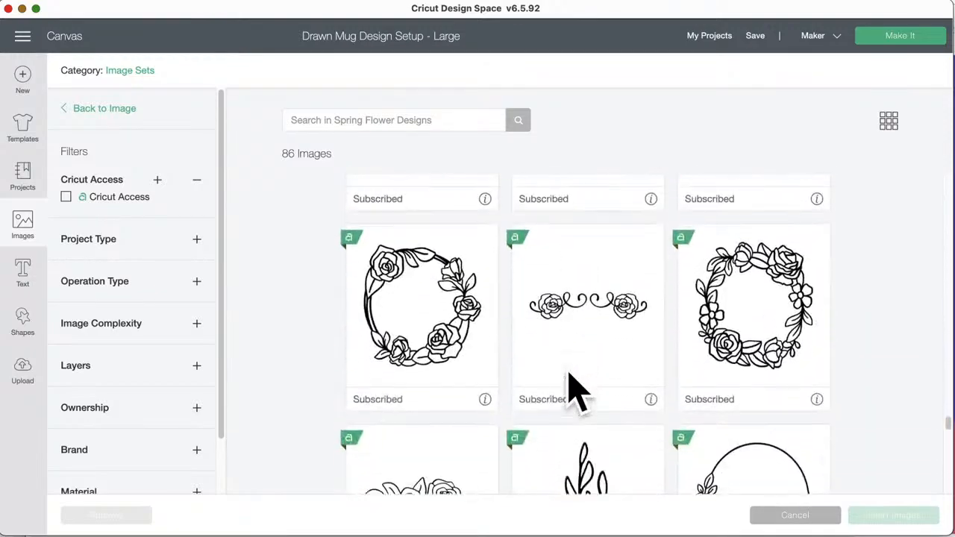
pyautogui.scroll(-15, 574, 390)
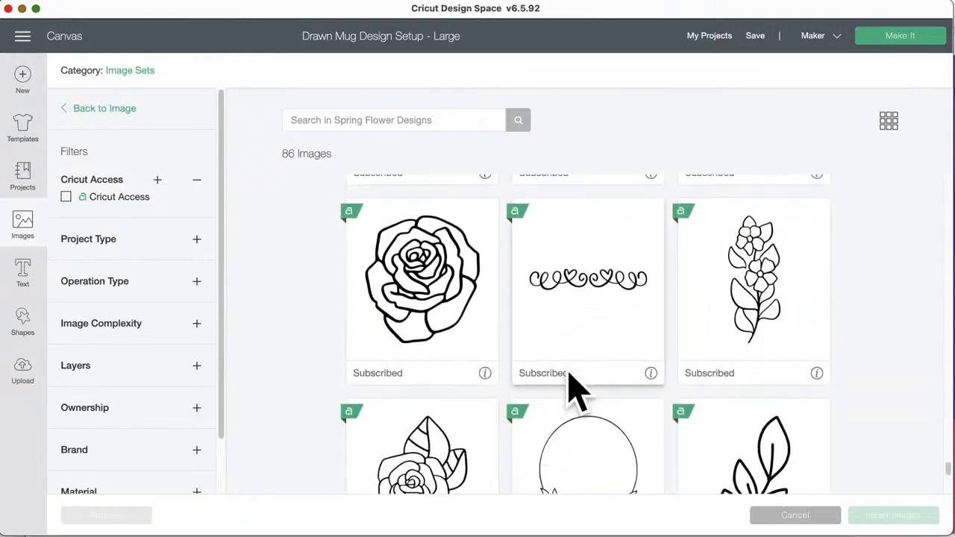
pyautogui.scroll(-4, 574, 389)
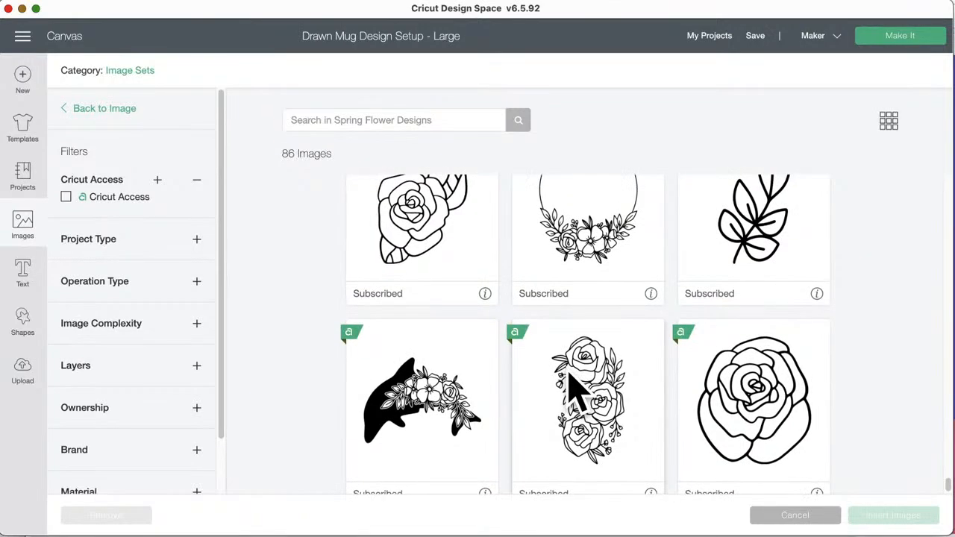
pyautogui.click(127, 112)
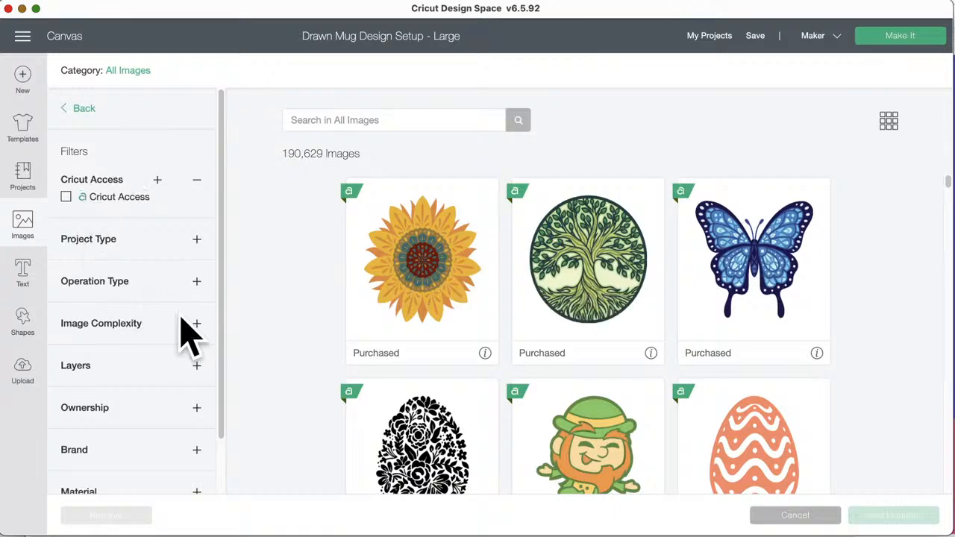
# Step: Filter the images to the Draw Only operation type and insert the floral X monogram
pyautogui.click(188, 282)
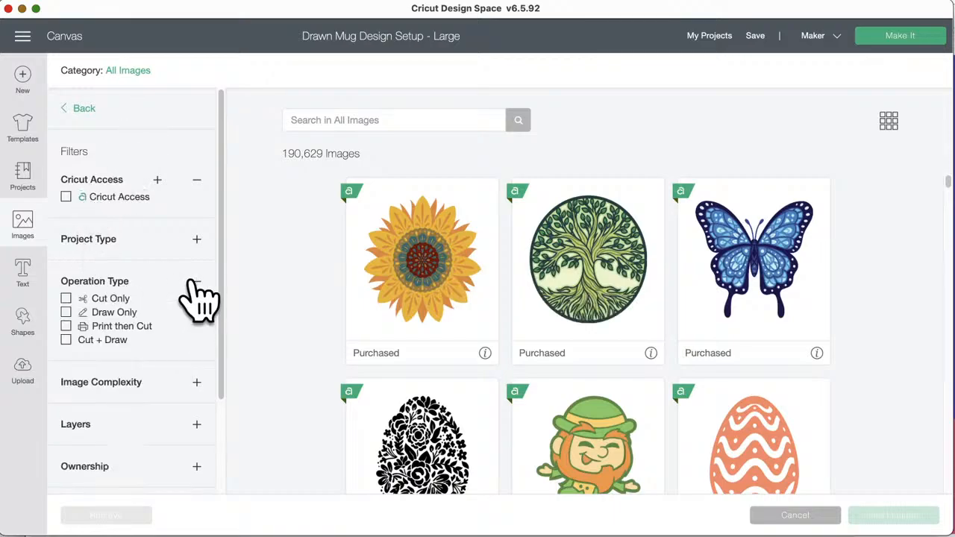
pyautogui.click(65, 313)
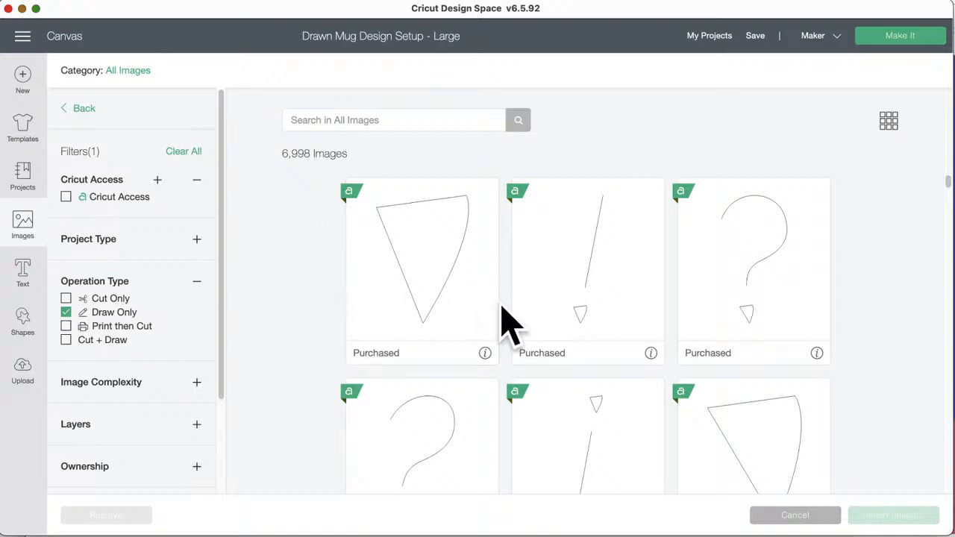
pyautogui.scroll(-5, 504, 322)
pyautogui.scroll(-5, 505, 322)
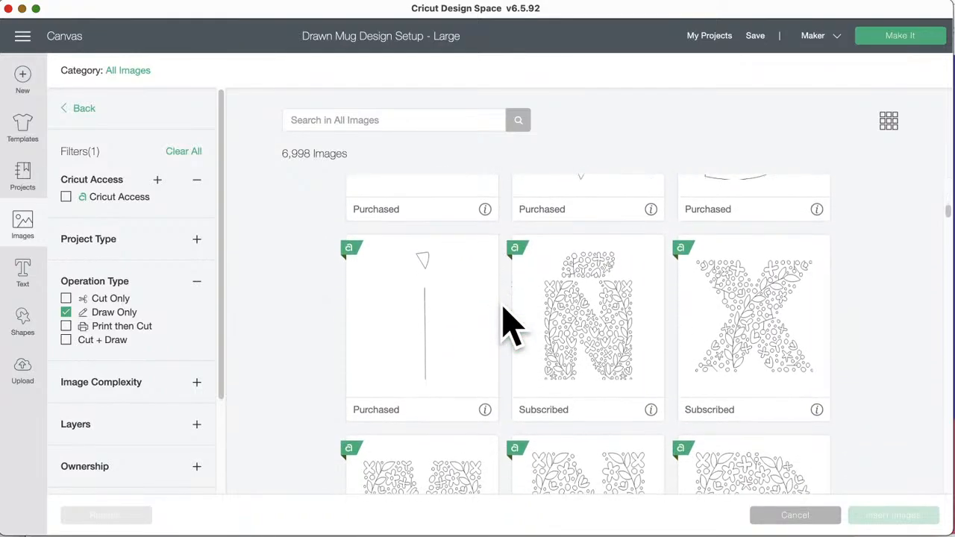
pyautogui.click(749, 339)
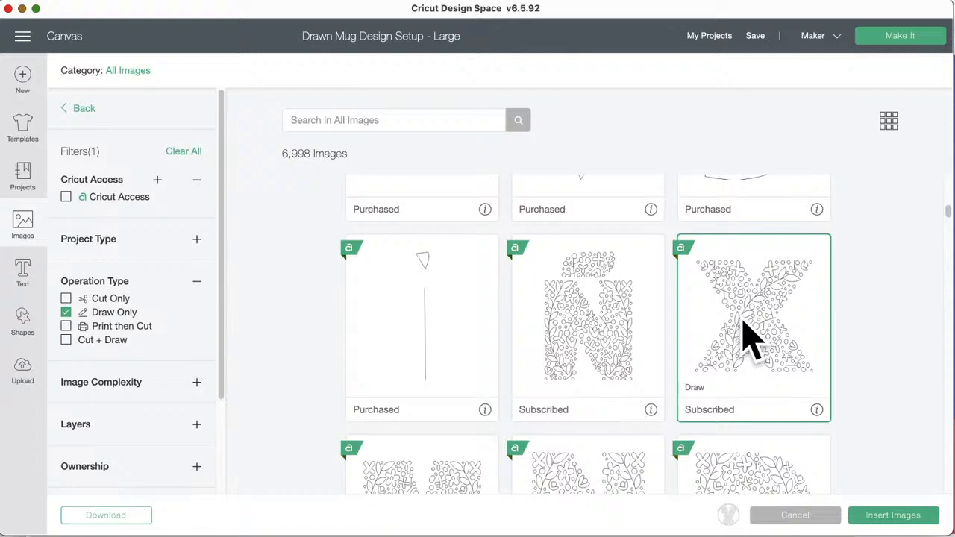
pyautogui.click(888, 518)
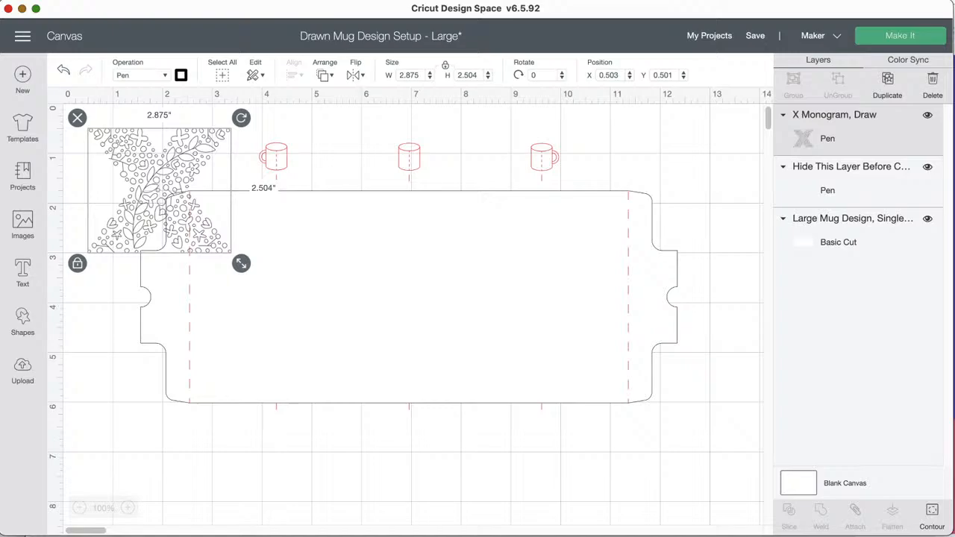
# Step: Place the X monogram on the left half of the mug wrap, duplicate it, and place the copy on the right half
pyautogui.moveTo(169, 177); pyautogui.dragTo(289, 287)
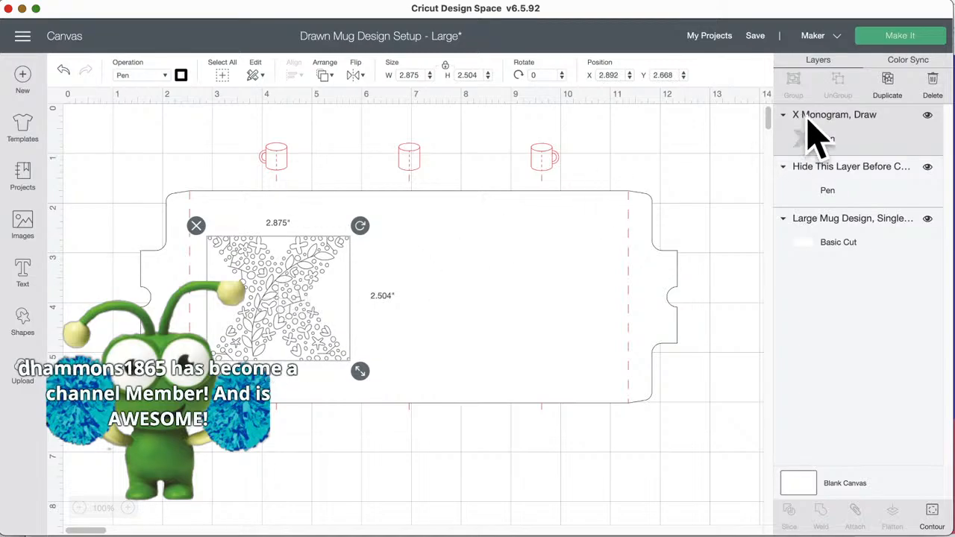
pyautogui.click(888, 81)
pyautogui.moveTo(296, 292)
pyautogui.mouseDown()
pyautogui.moveTo(536, 282)
pyautogui.moveTo(545, 305)
pyautogui.mouseUp()
pyautogui.click(288, 305)
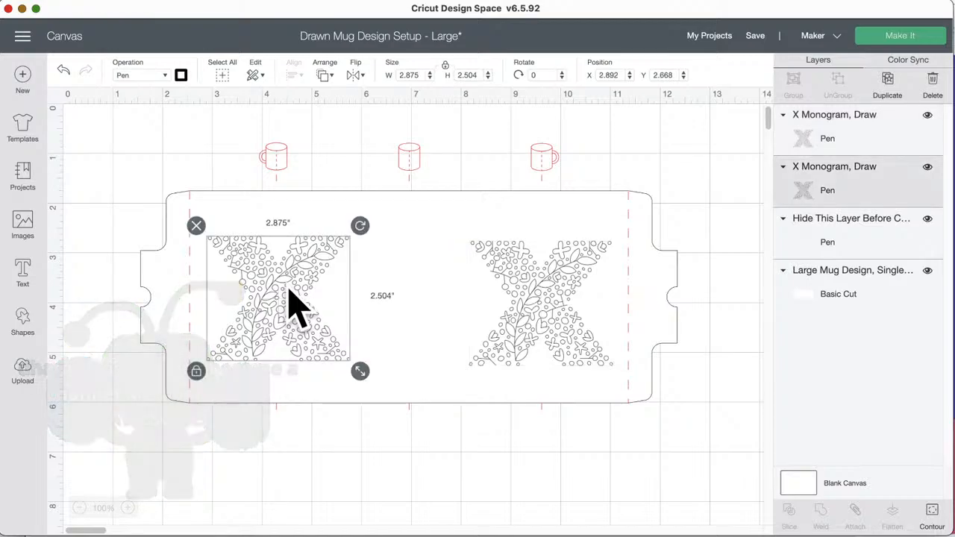
pyautogui.hscroll(1, 291, 306)
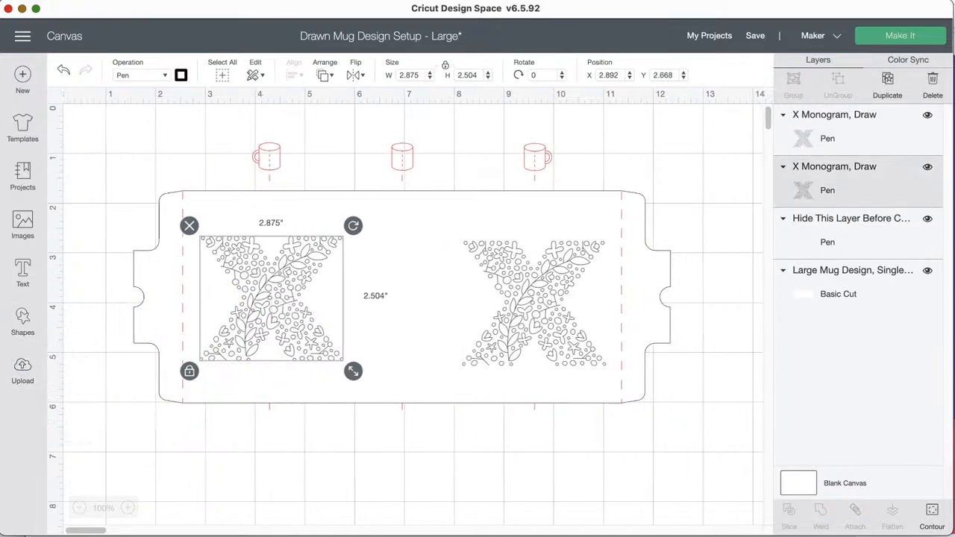
pyautogui.press('super+Tab')
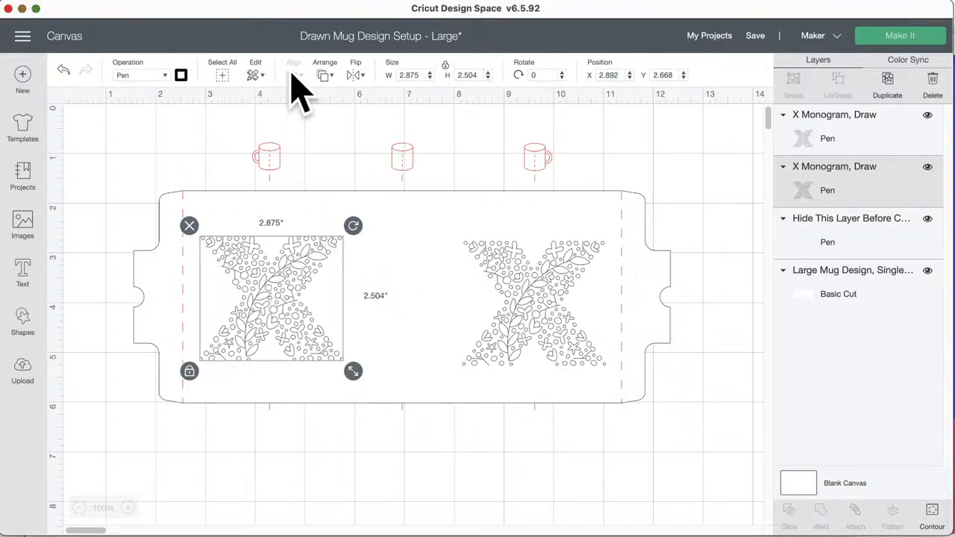
# Step: Select both X monograms, align them with Center Vertically, and clear the selection
pyautogui.click(516, 289)
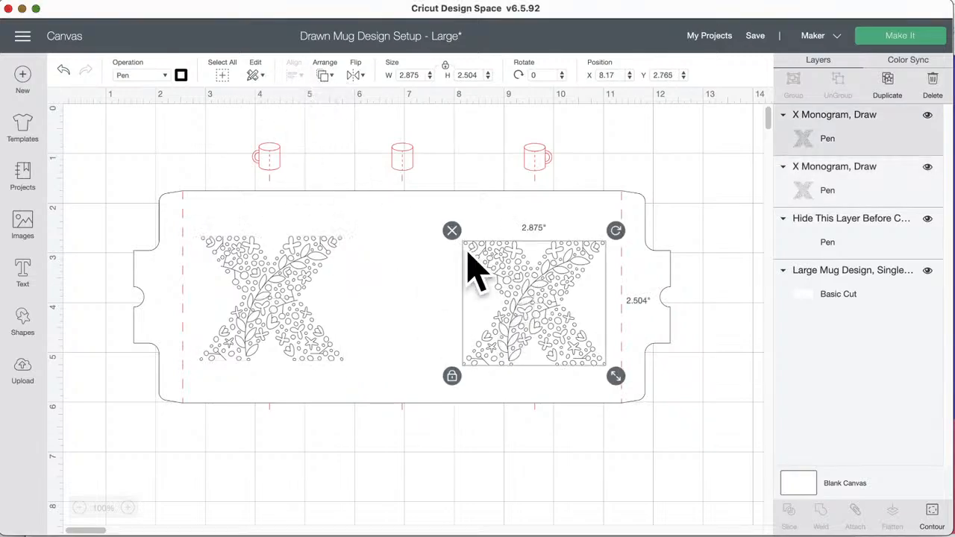
pyautogui.keyDown('shift'); pyautogui.click(320, 284); pyautogui.keyUp('shift')
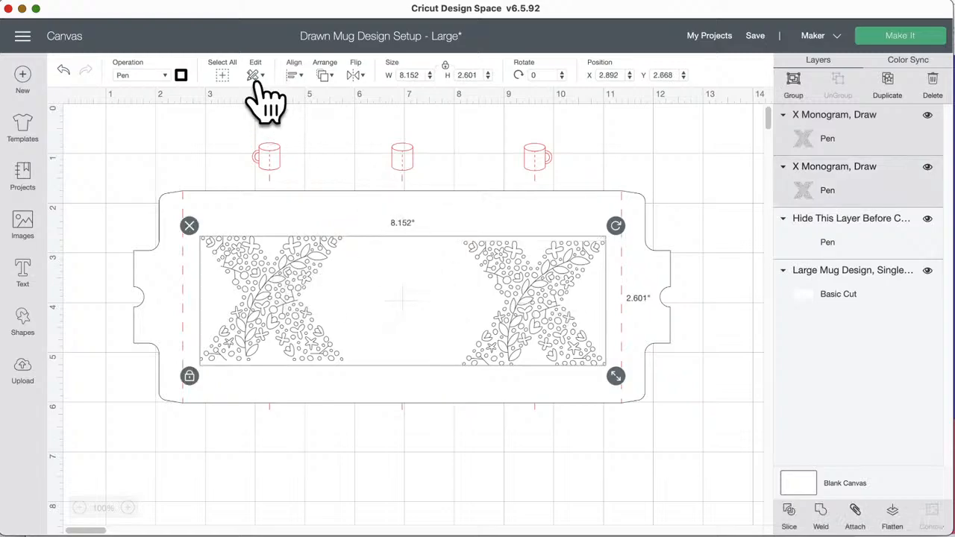
pyautogui.click(293, 75)
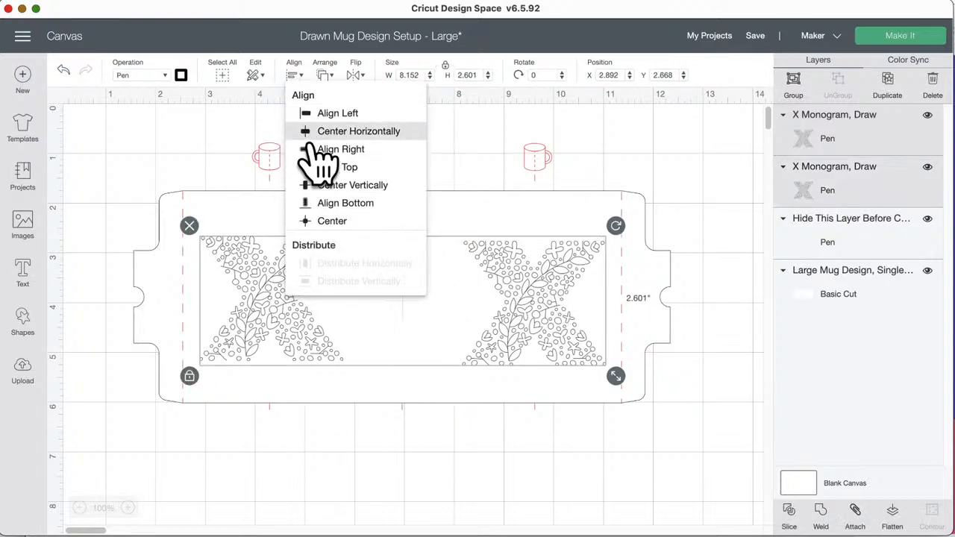
pyautogui.click(318, 185)
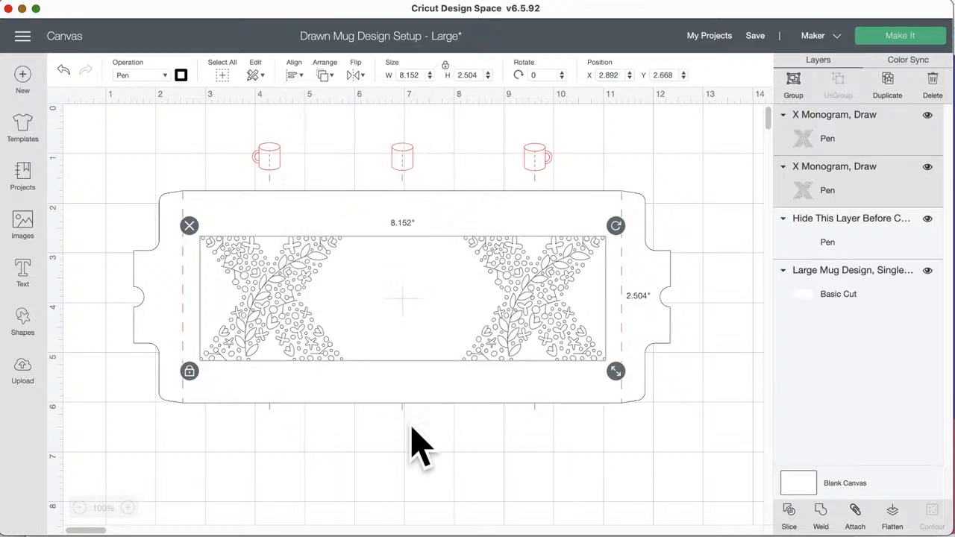
pyautogui.click(533, 497)
# Step: Hide the red mug guide layer named Hide This Layer Before Cutting
pyautogui.moveTo(655, 440); pyautogui.dragTo(615, 523)
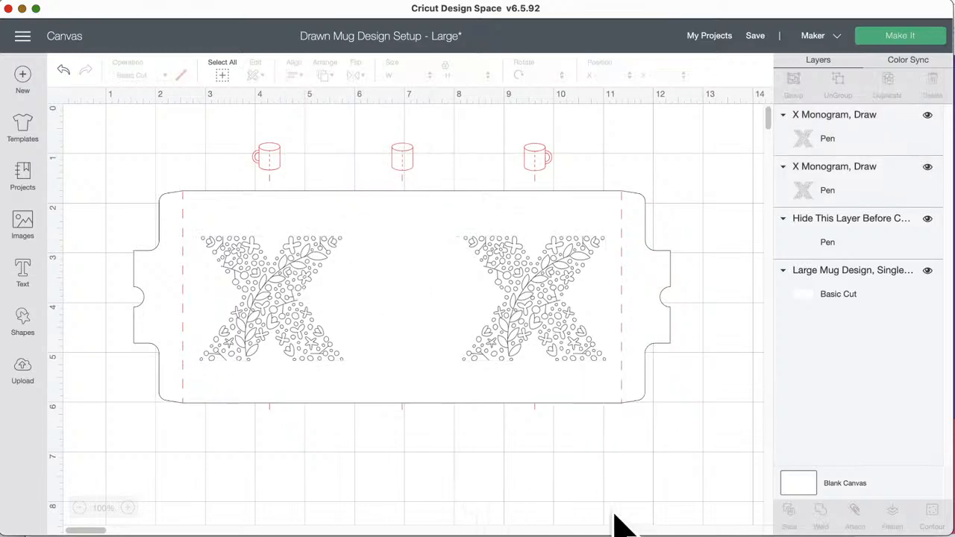
pyautogui.click(539, 165)
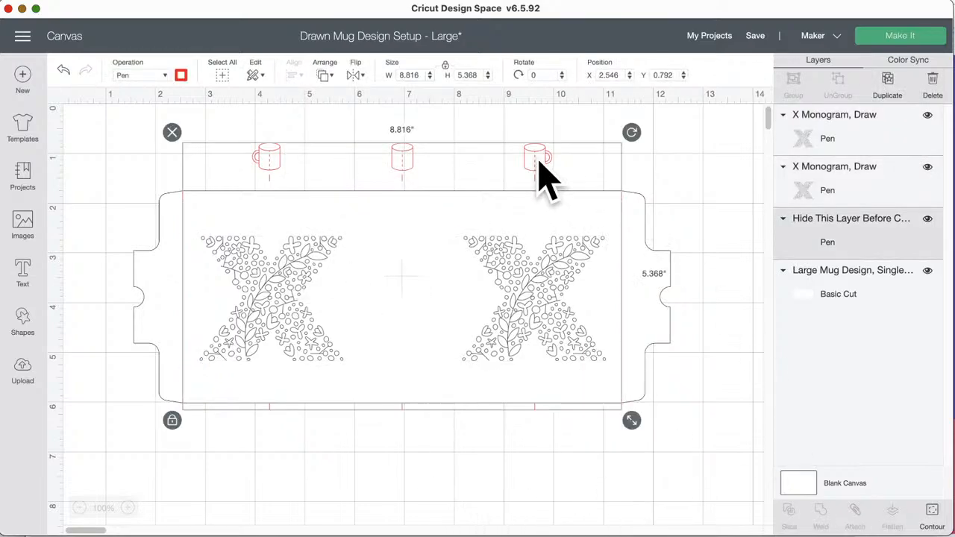
pyautogui.click(928, 219)
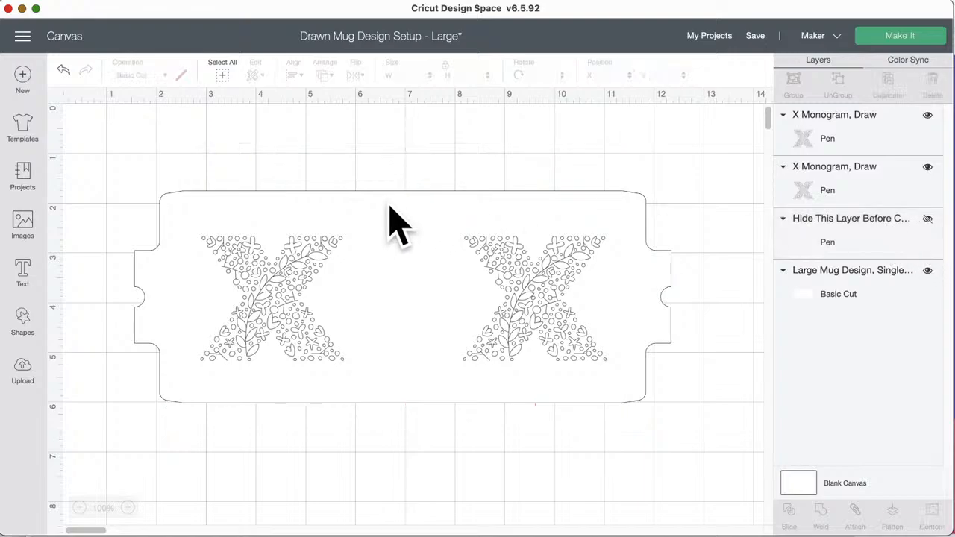
# Step: Show the red mug guide layer to check the placement of the monograms and hide it again
pyautogui.click(928, 219)
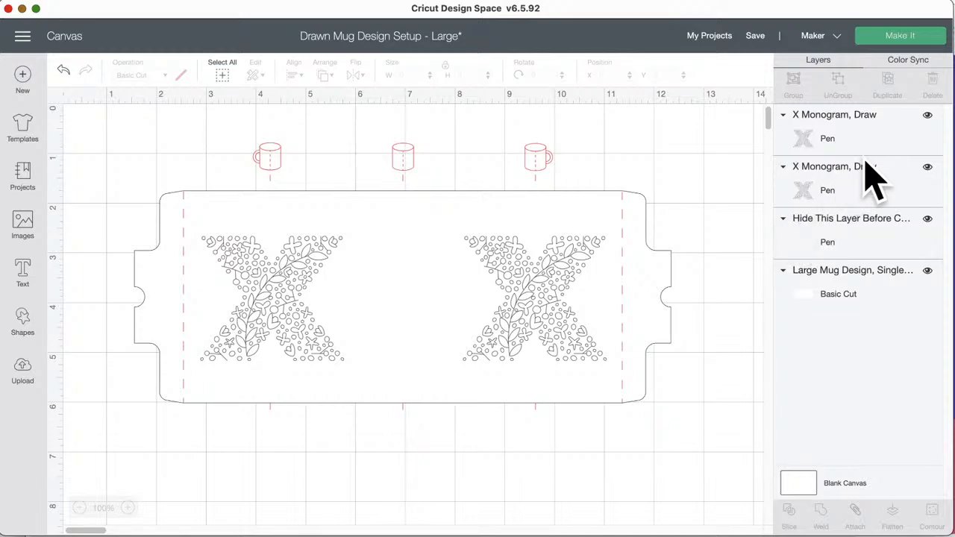
pyautogui.click(935, 219)
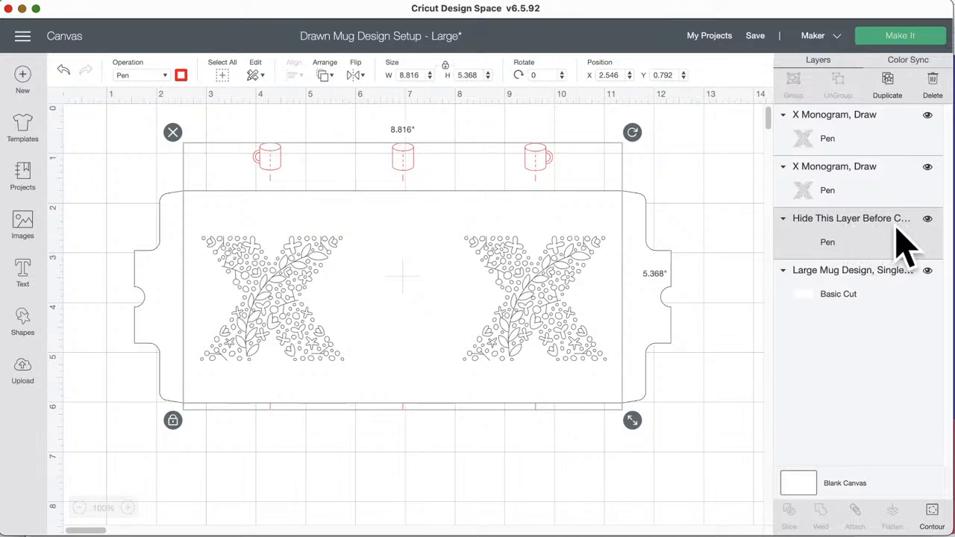
pyautogui.click(930, 222)
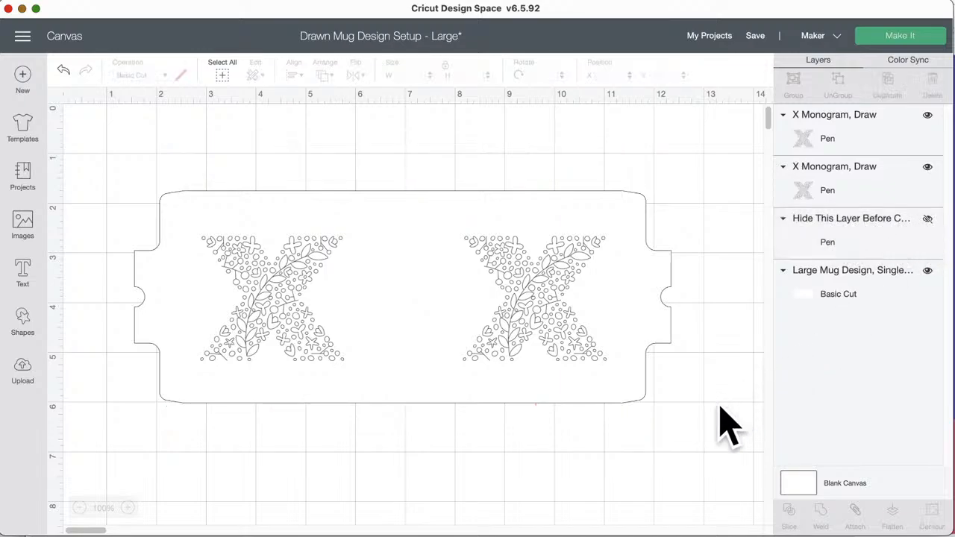
# Step: Attach the two X monograms to the large mug wrap shape and check their placement in the mat preview
pyautogui.moveTo(704, 435); pyautogui.dragTo(98, 166)
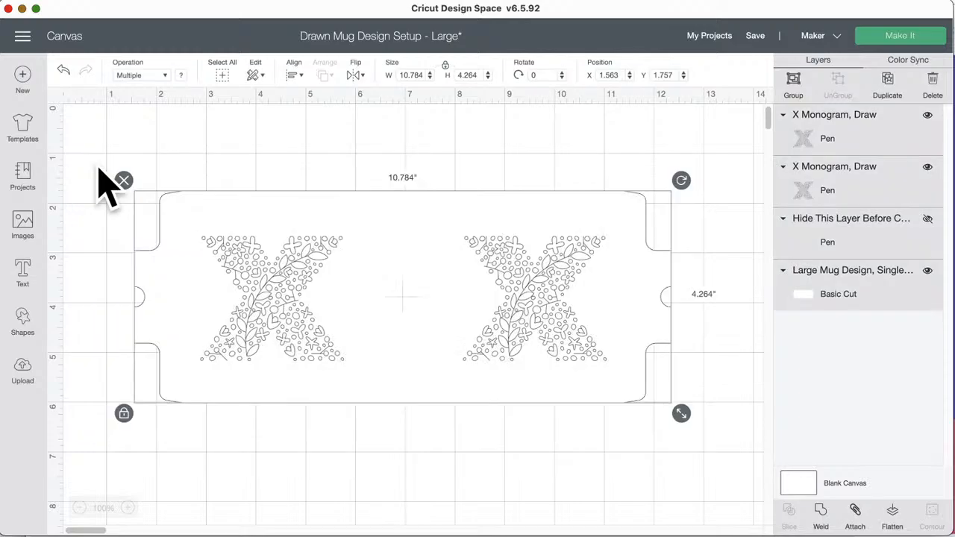
pyautogui.click(856, 512)
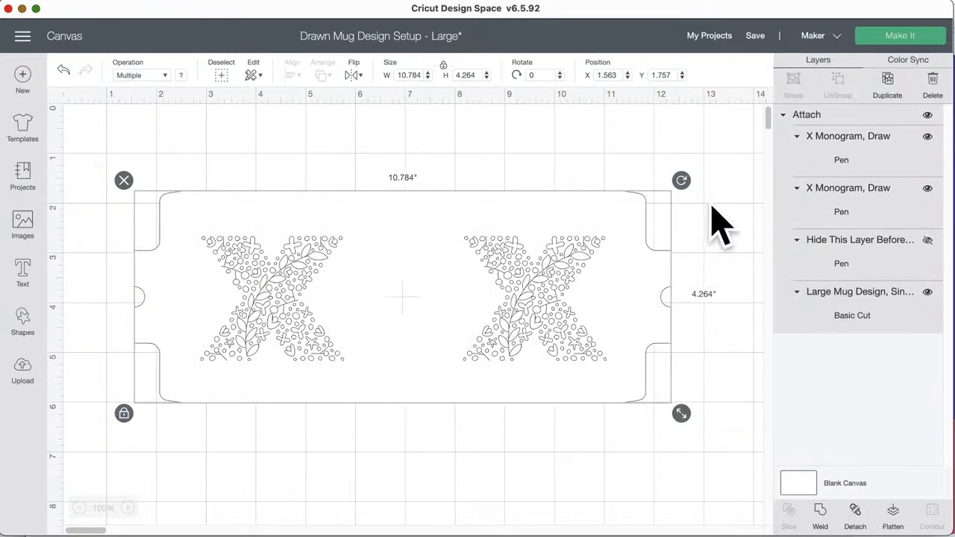
pyautogui.click(896, 37)
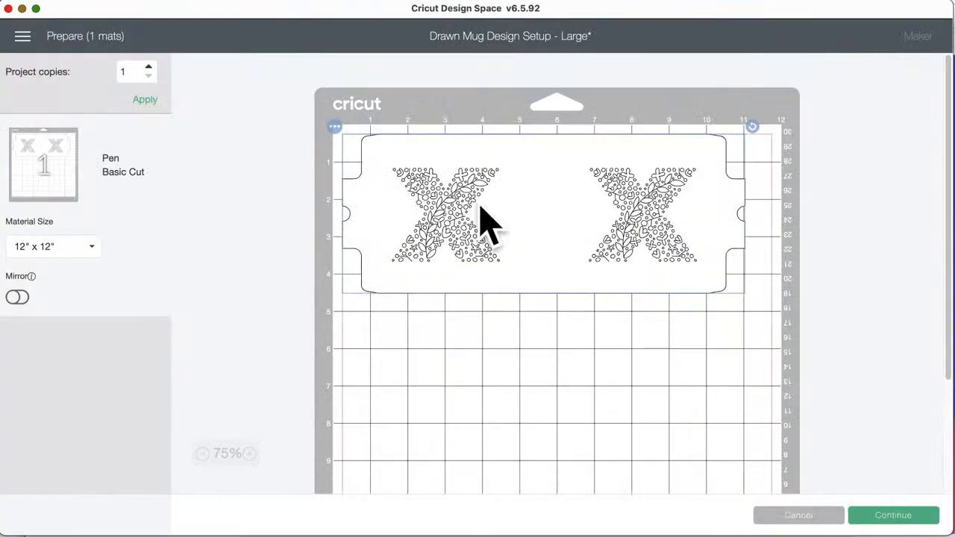
pyautogui.click(799, 516)
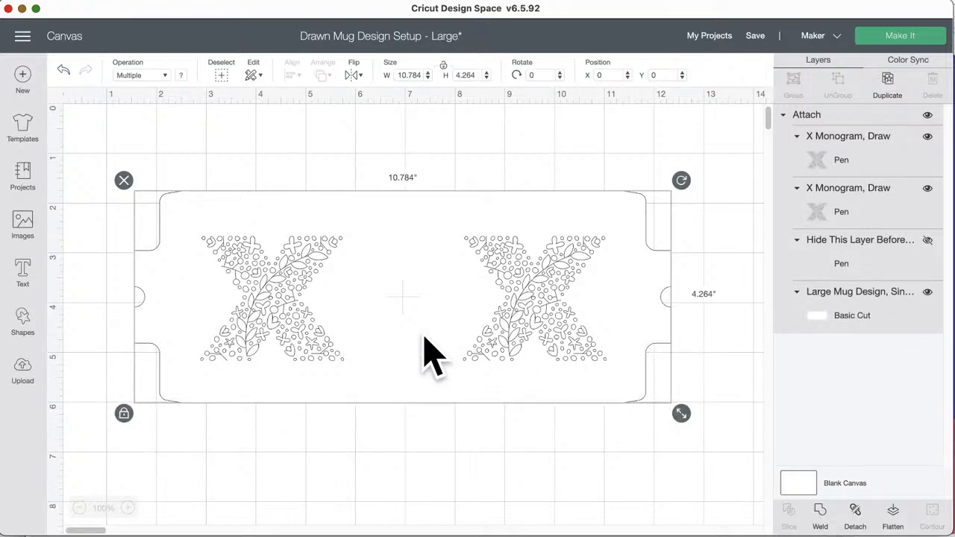
# Step: Set the pen of the X monogram on the wrap's right half to Fine Point (0.4mm) in Neon Green (Infusible Ink)
pyautogui.click(859, 168)
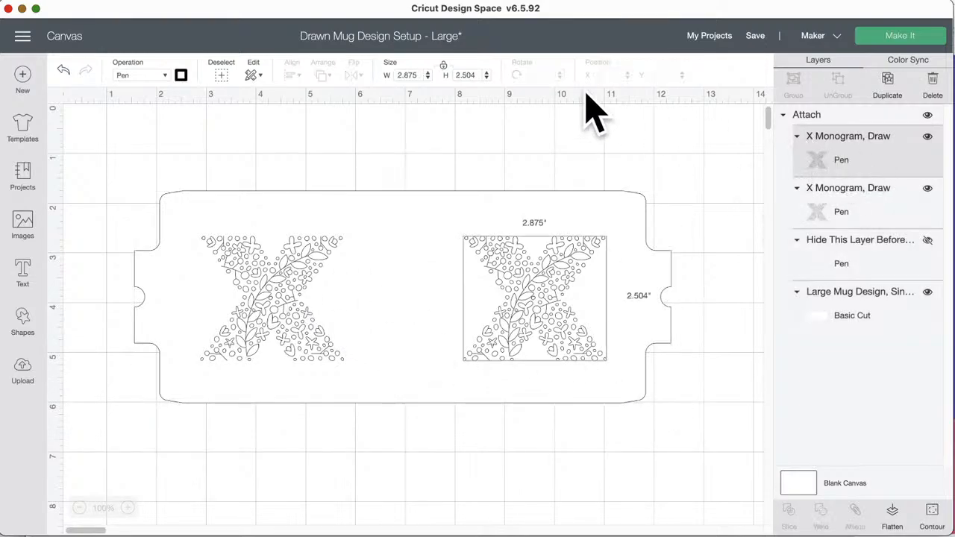
pyautogui.click(181, 75)
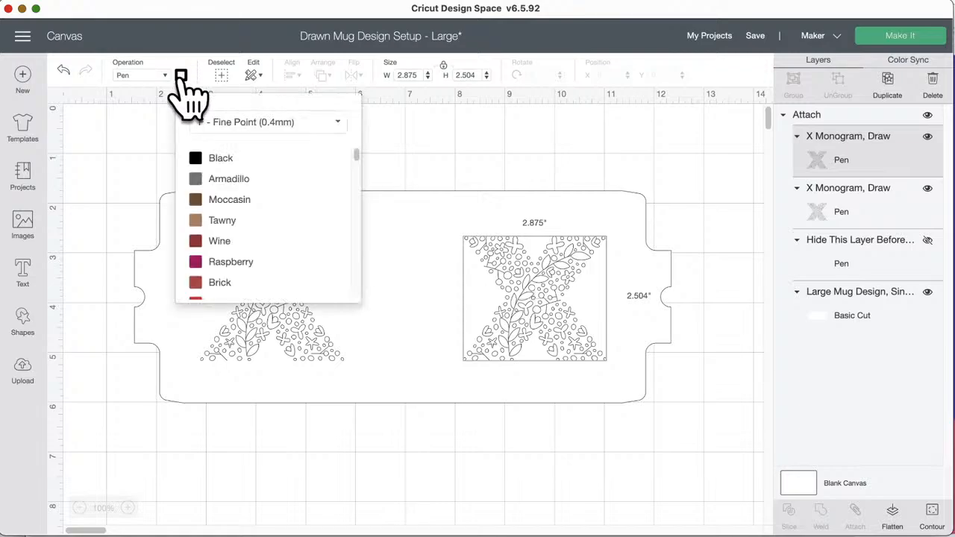
pyautogui.click(265, 121)
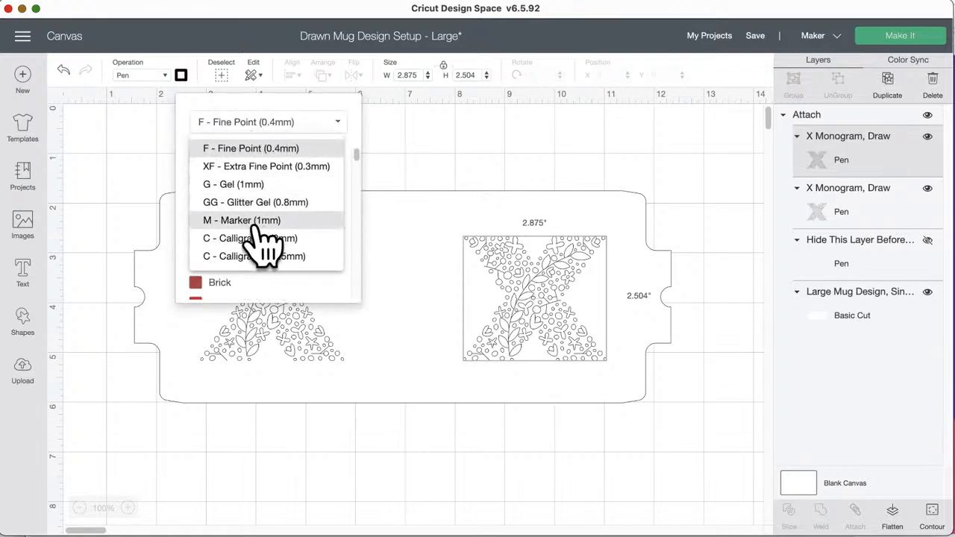
pyautogui.click(267, 166)
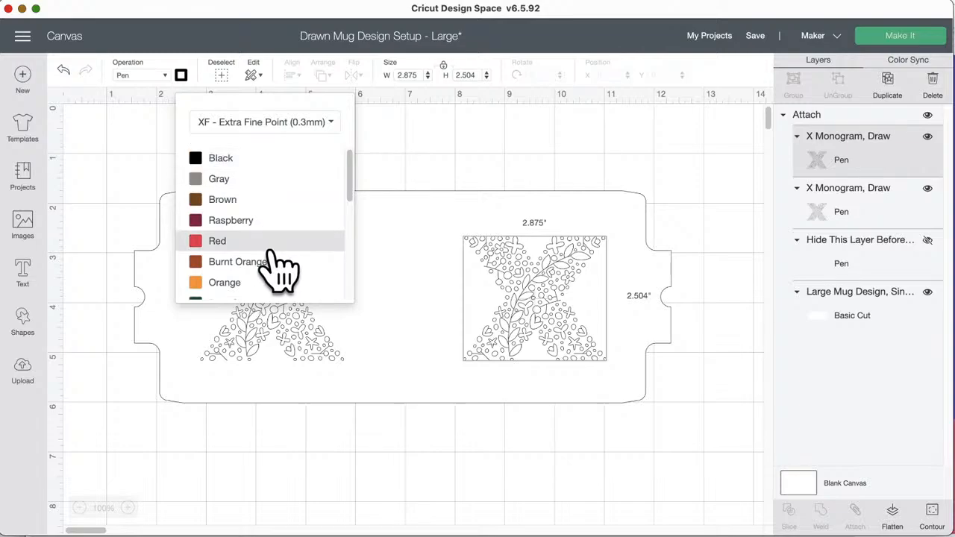
pyautogui.scroll(-5, 280, 269)
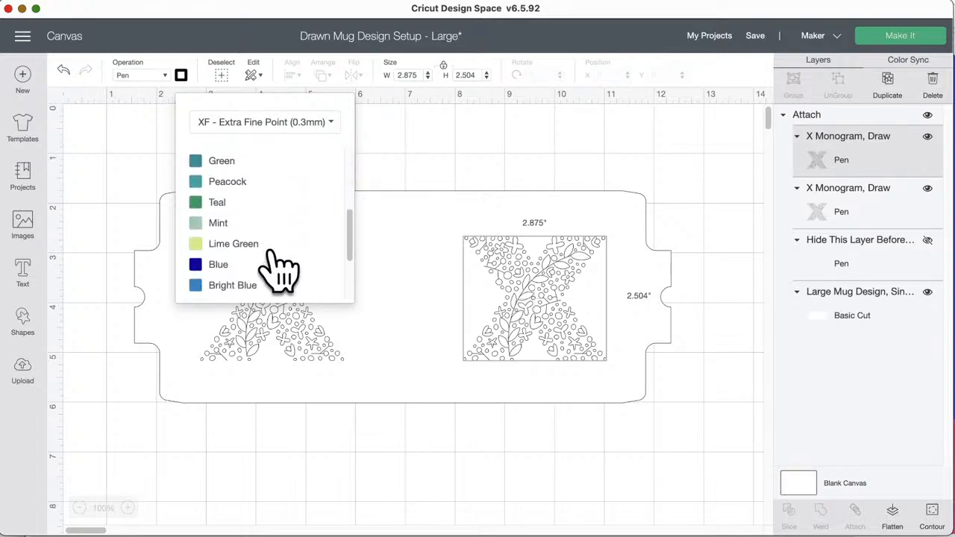
pyautogui.click(263, 123)
pyautogui.click(261, 147)
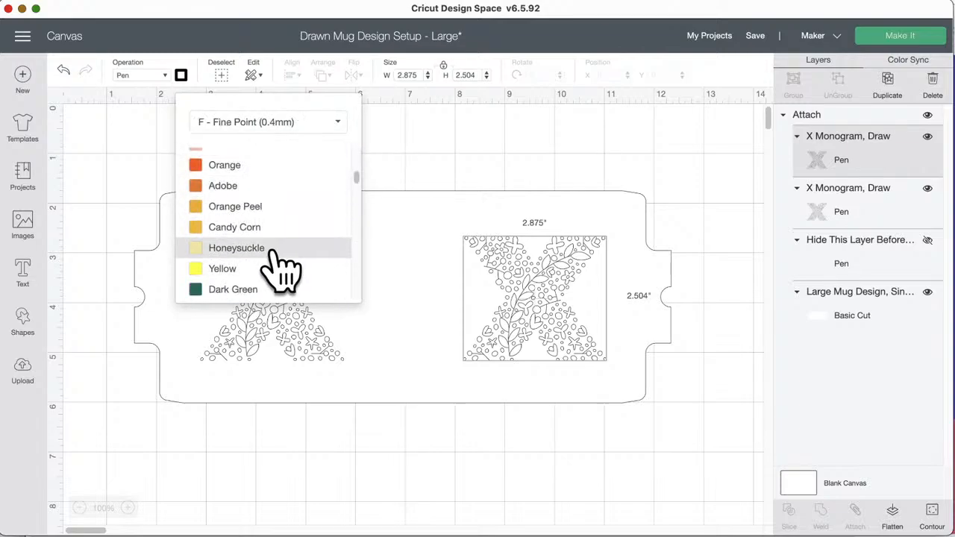
pyautogui.scroll(-10, 277, 267)
pyautogui.scroll(1, 261, 250)
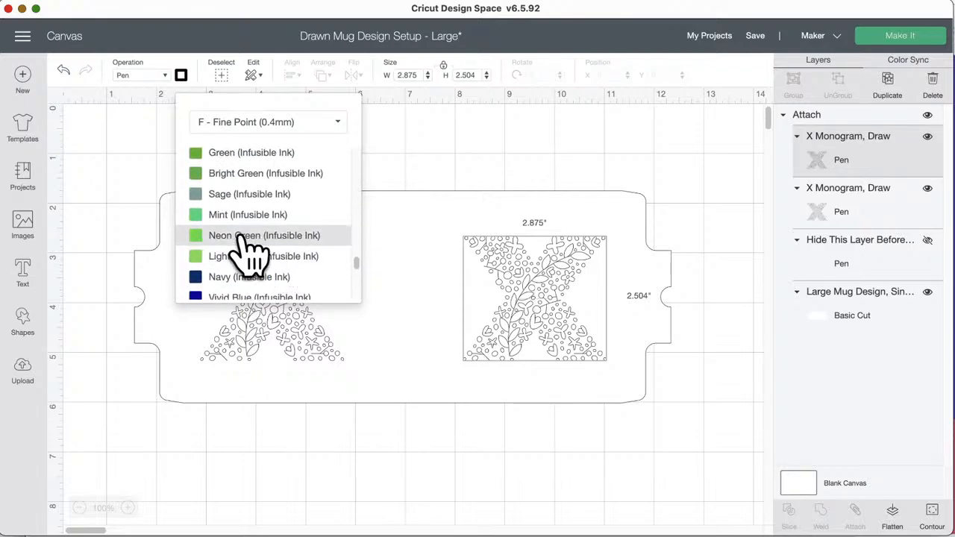
# Step: Set the pen color of the X monogram on the wrap's left half to Neon Blue (Infusible Ink) and clear the selection
pyautogui.click(840, 212)
pyautogui.scroll(-4, 298, 252)
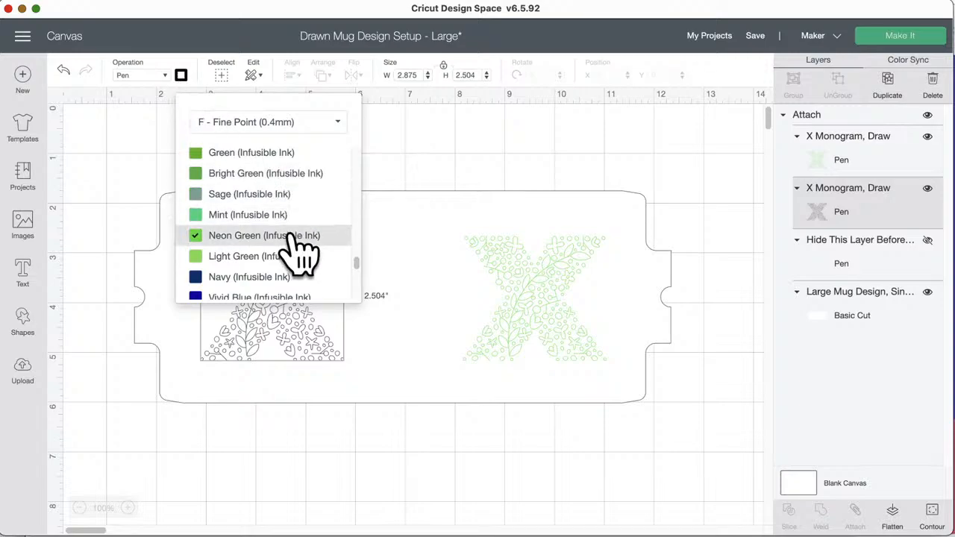
pyautogui.click(269, 253)
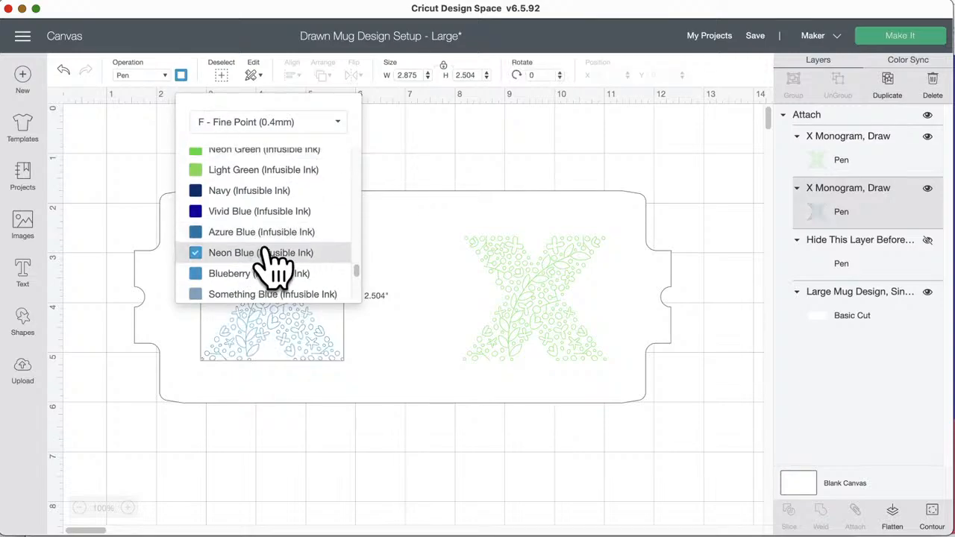
pyautogui.click(523, 157)
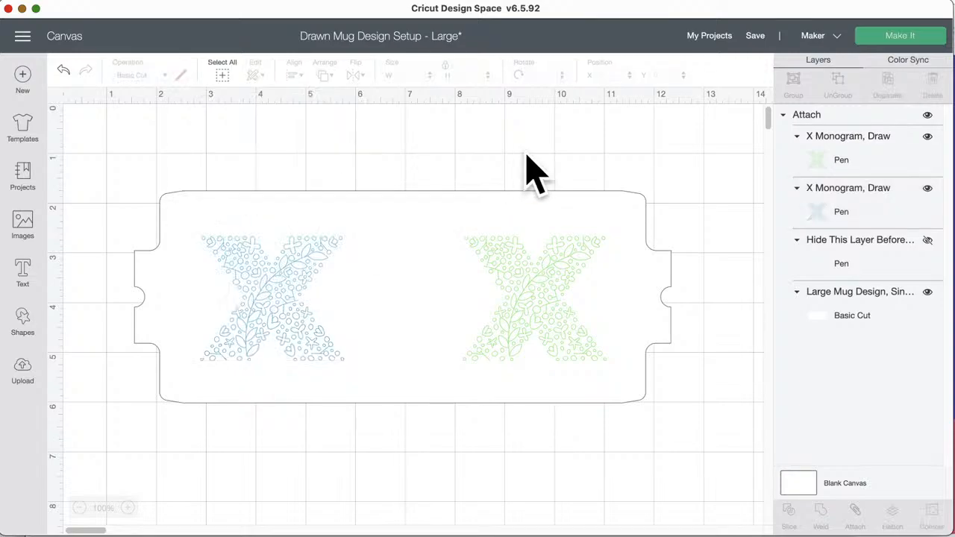
# Step: Send the mug wrap to the make process and set its base material to Laser Copy Paper
pyautogui.click(901, 39)
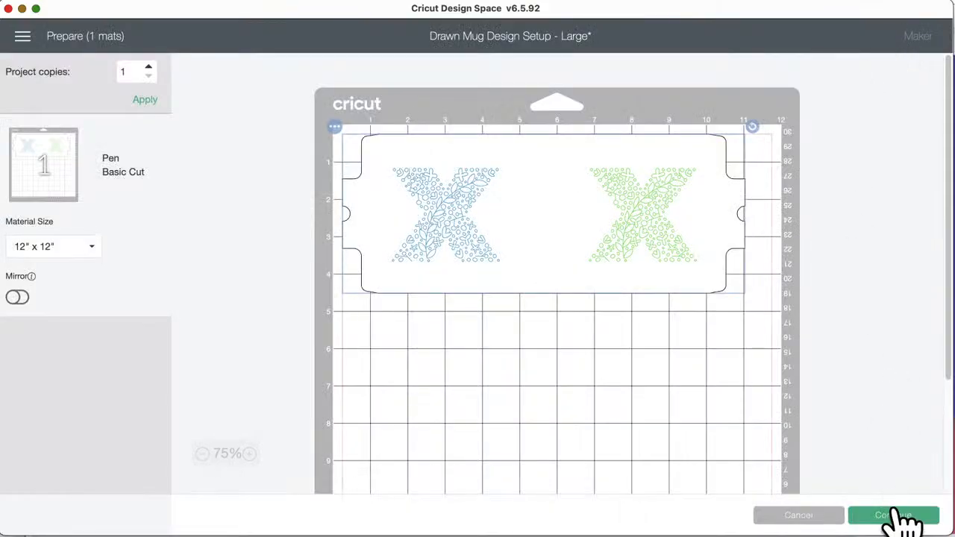
pyautogui.click(900, 517)
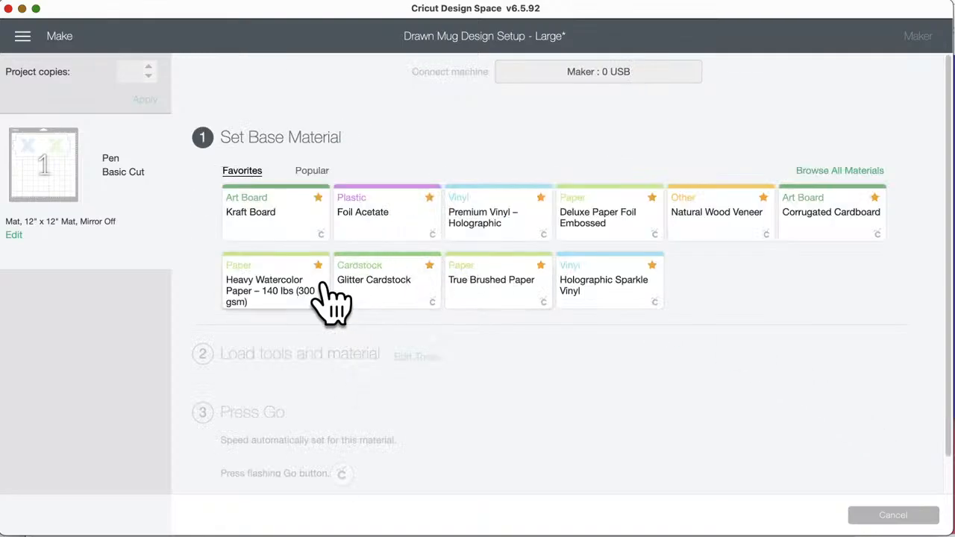
pyautogui.click(827, 173)
pyautogui.click(687, 103)
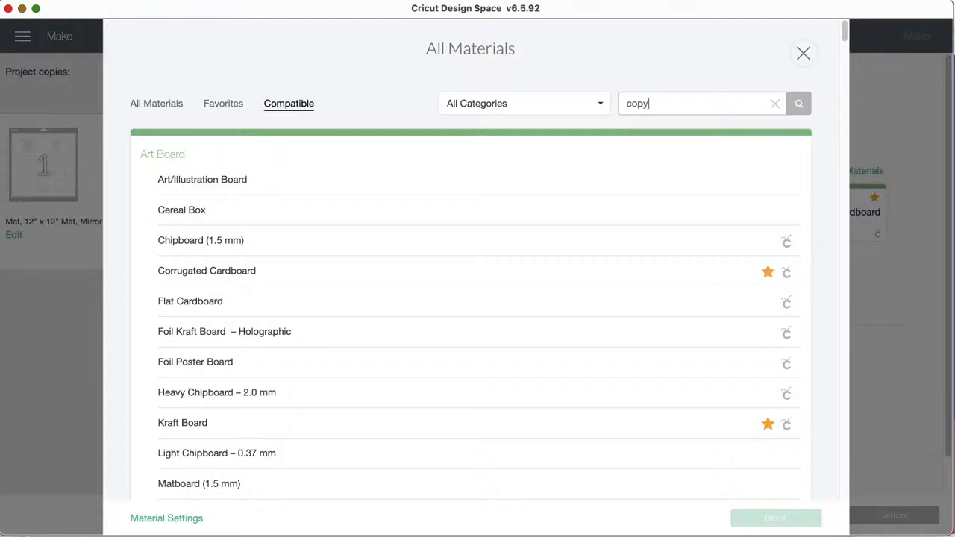
pyautogui.press('Return')
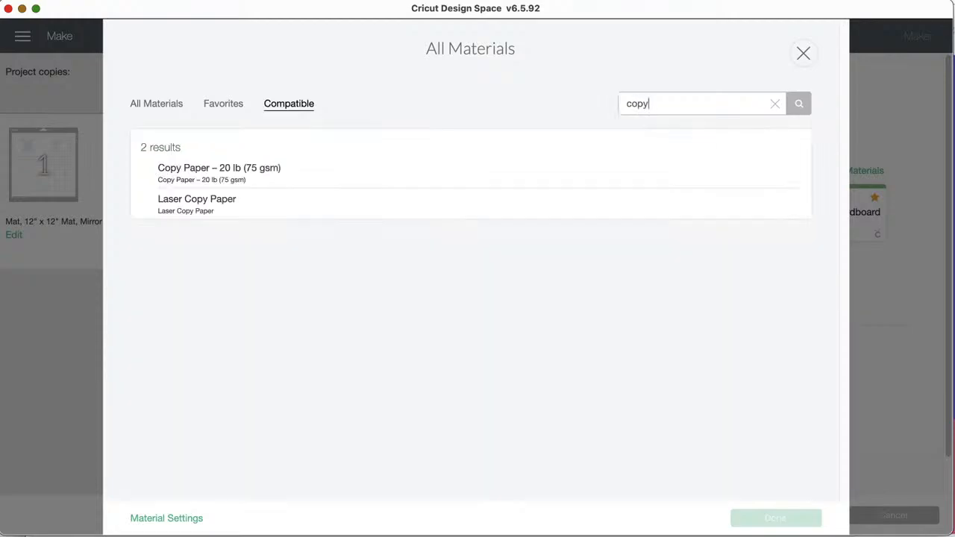
pyautogui.click(229, 201)
pyautogui.click(777, 520)
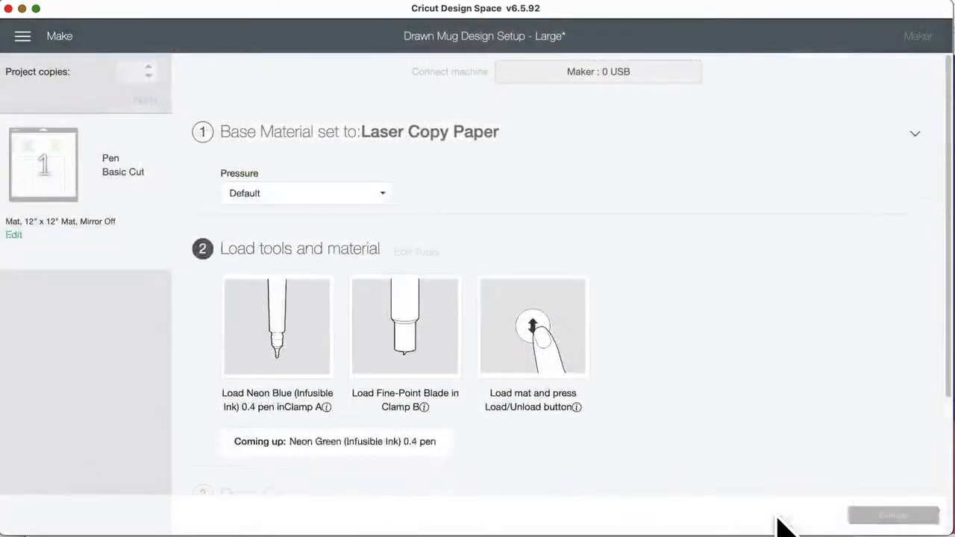
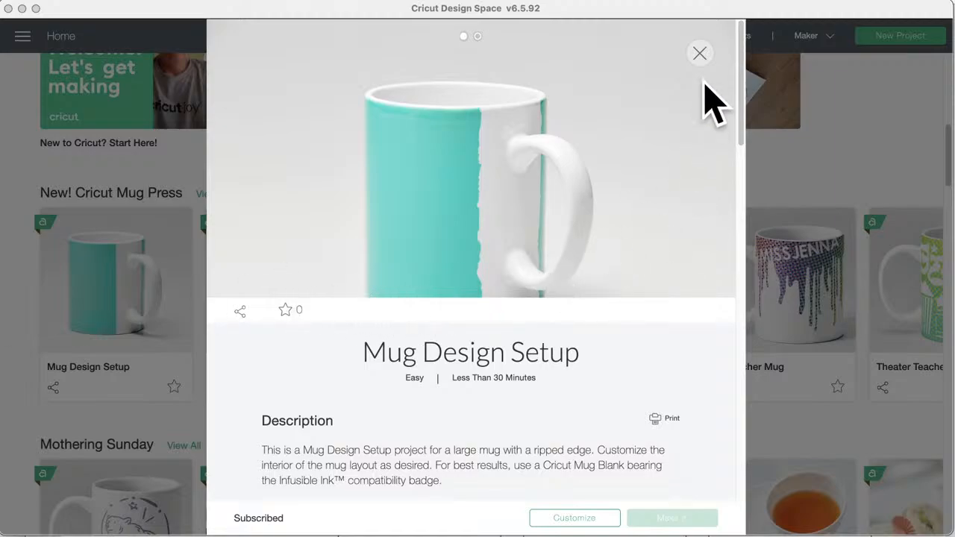
# Step: Close the Mug Design Setup details and review the saved balloon, Kraken and relax mug projects, browsing the rest of My Projects
pyautogui.click(699, 54)
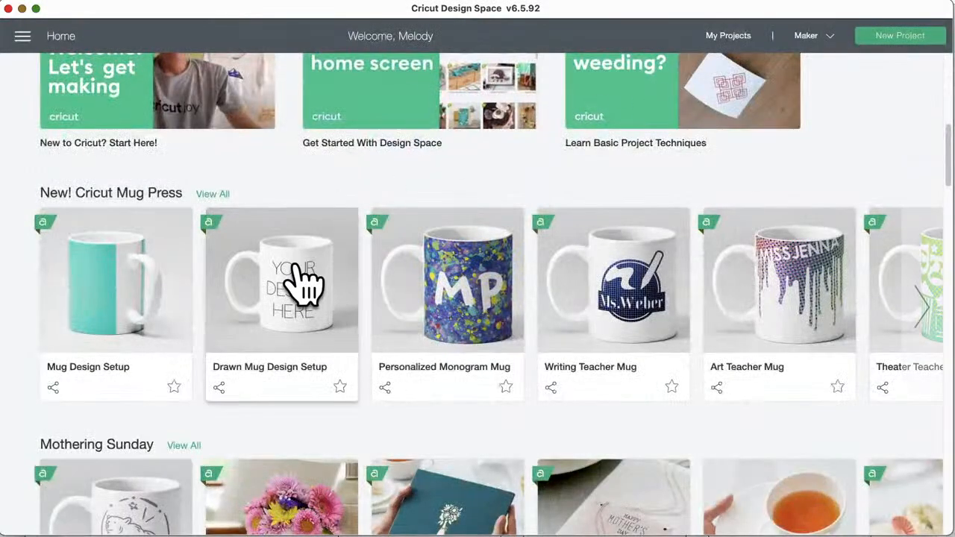
pyautogui.scroll(10, 302, 282)
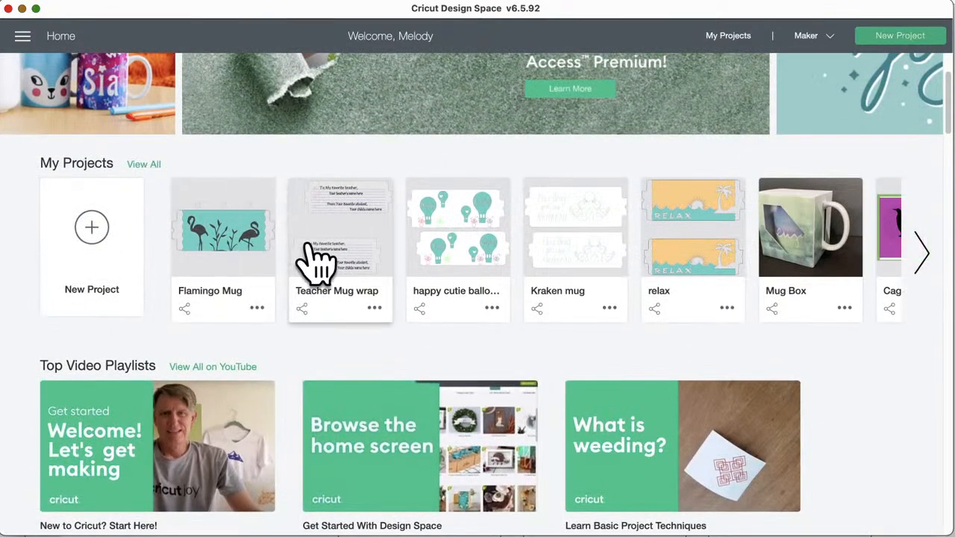
pyautogui.click(468, 250)
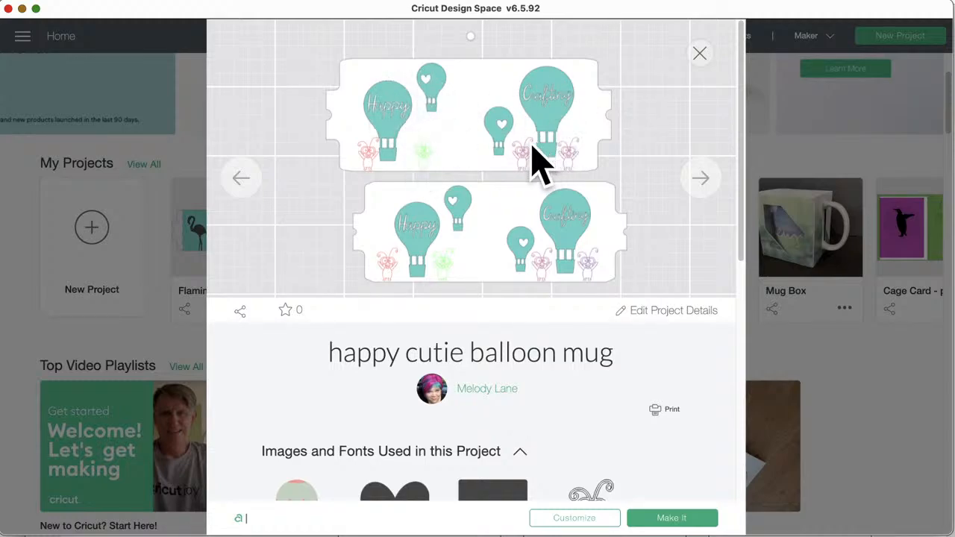
pyautogui.click(699, 54)
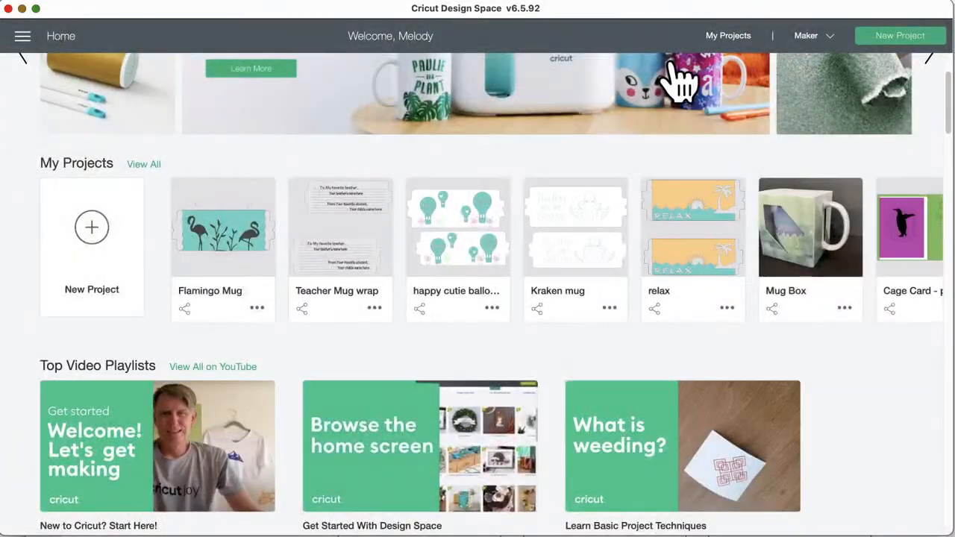
pyautogui.click(589, 248)
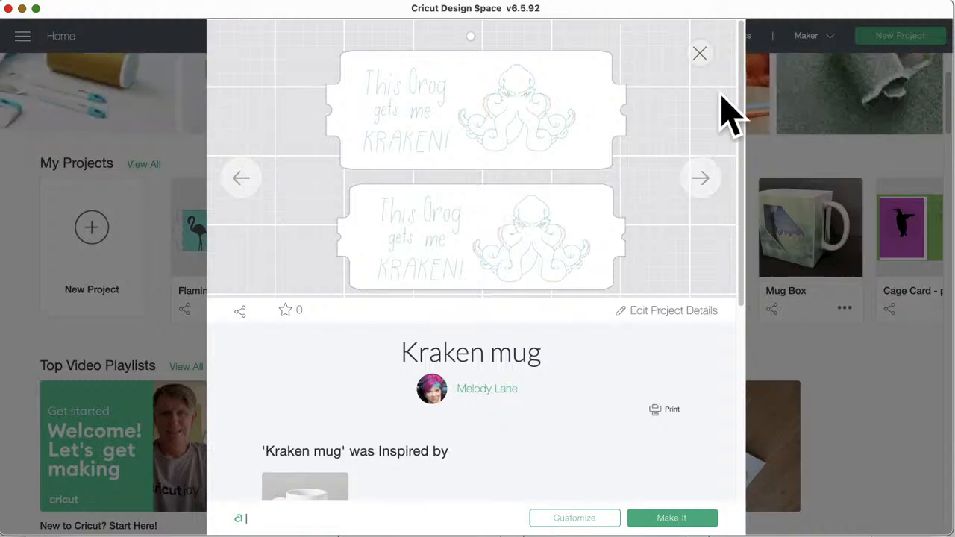
pyautogui.click(700, 53)
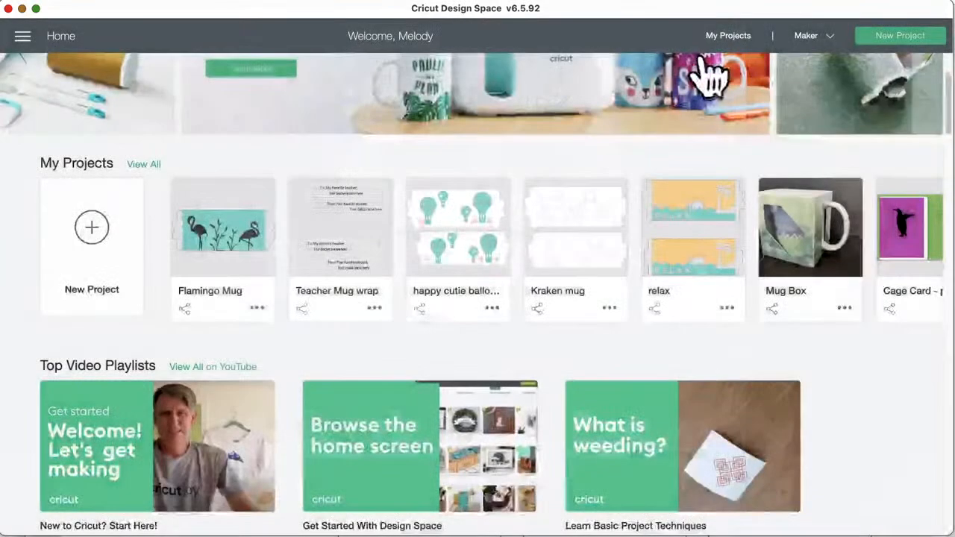
pyautogui.click(704, 246)
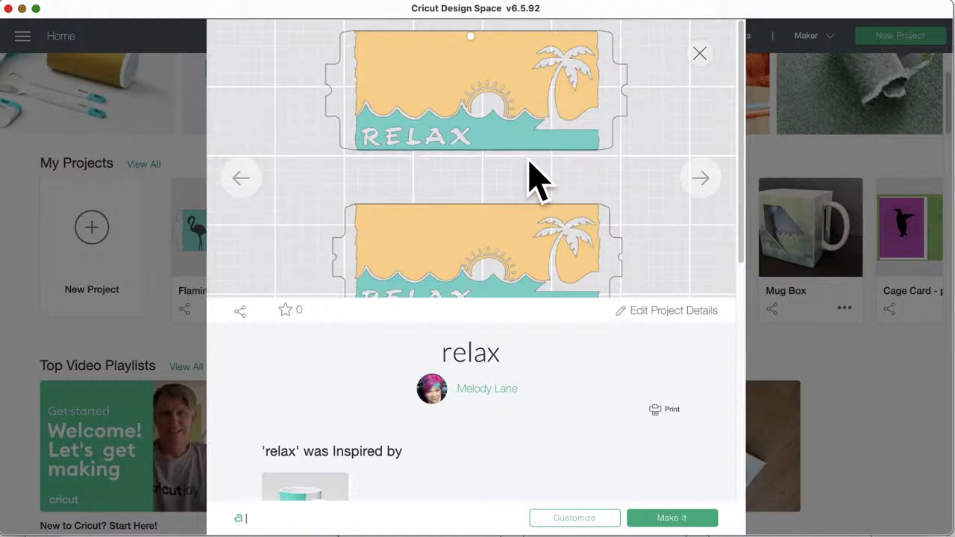
pyautogui.click(699, 53)
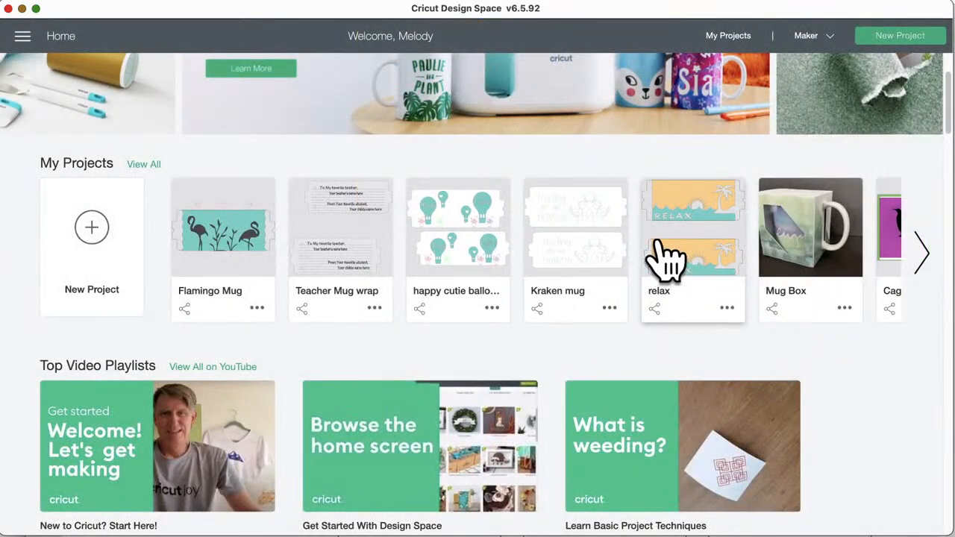
pyautogui.click(920, 257)
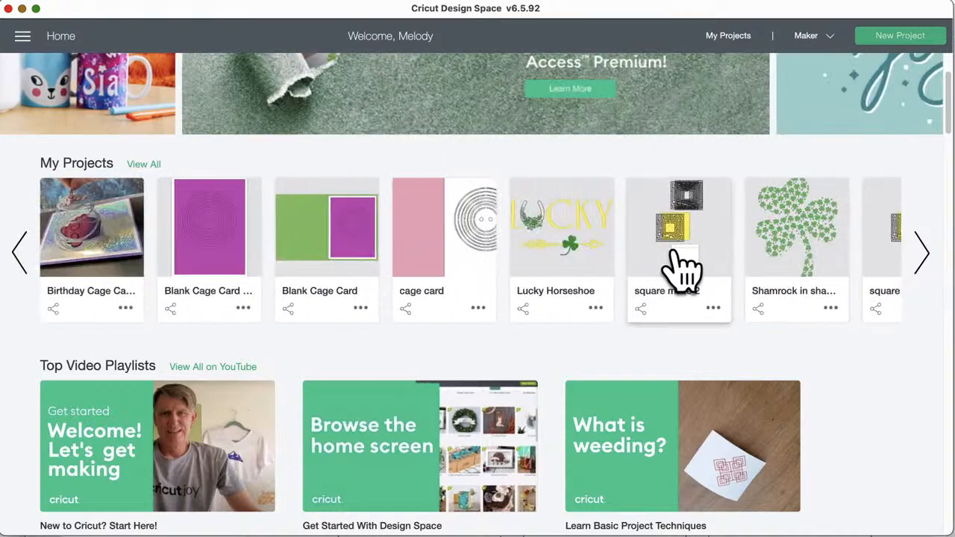
pyautogui.click(21, 252)
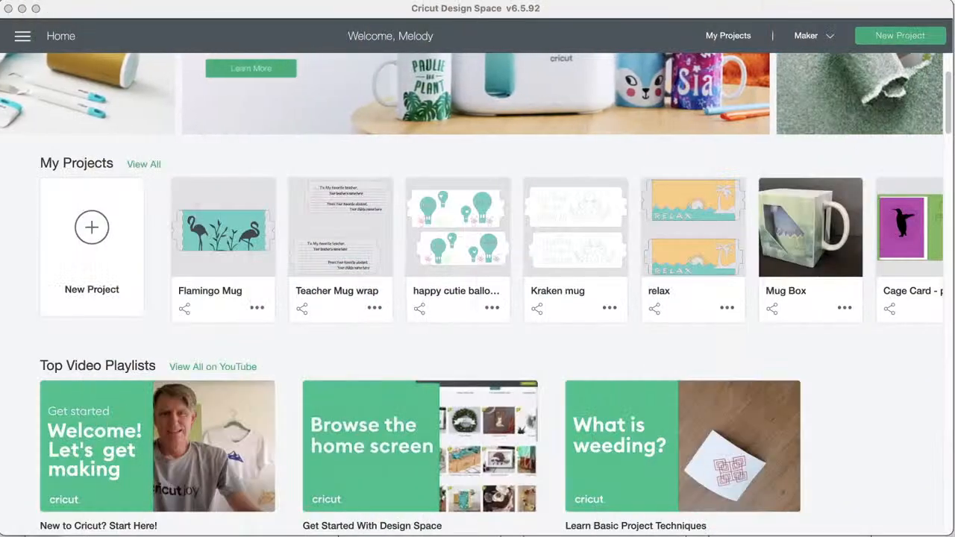
# Step: Start a new blank project, replacing the unsaved mug project on the canvas
pyautogui.click(95, 233)
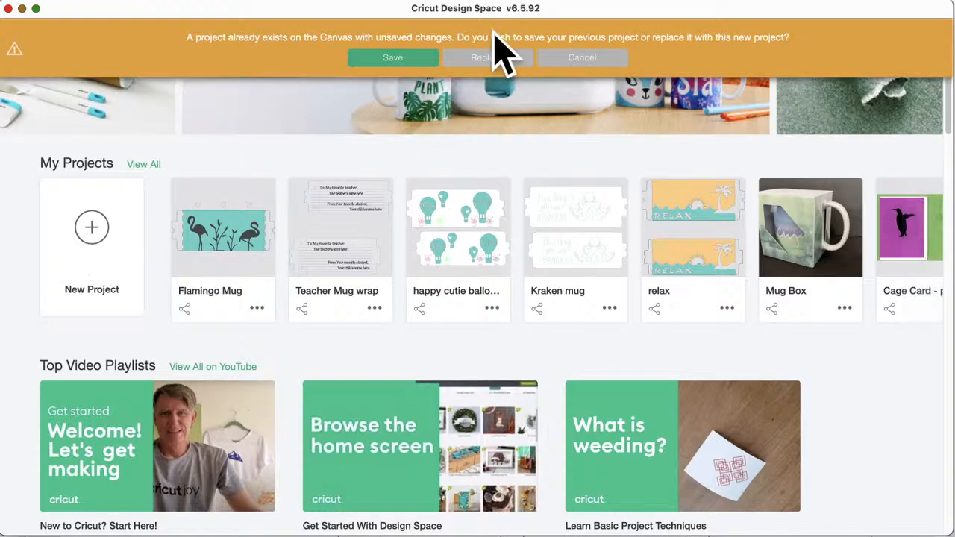
pyautogui.click(485, 58)
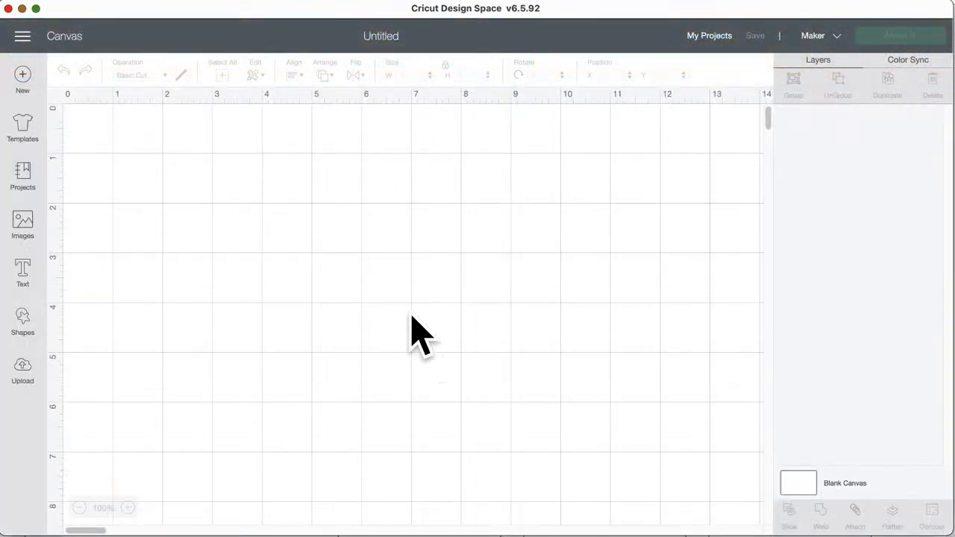
# Step: Search the image sets for "fill" and open the Drawn Filled Shapes set
pyautogui.click(22, 223)
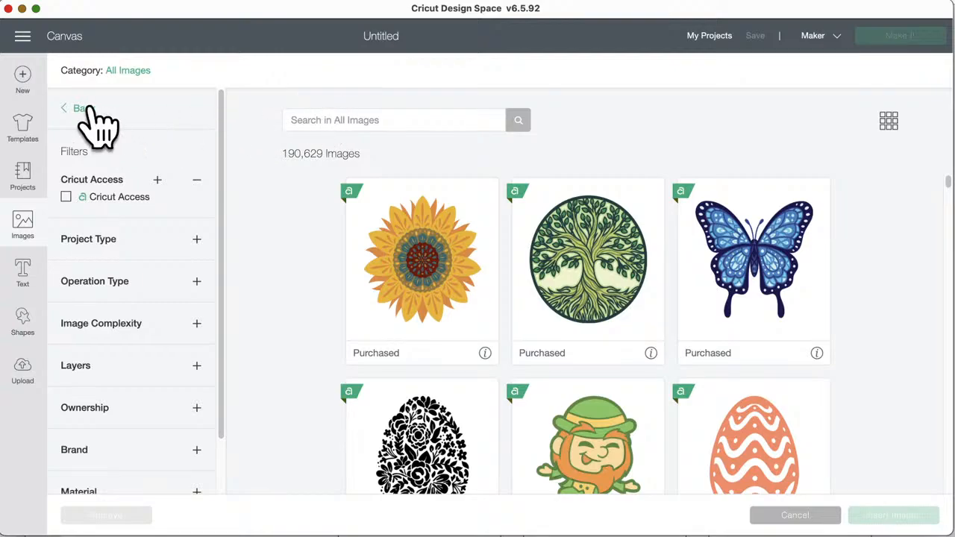
pyautogui.click(124, 70)
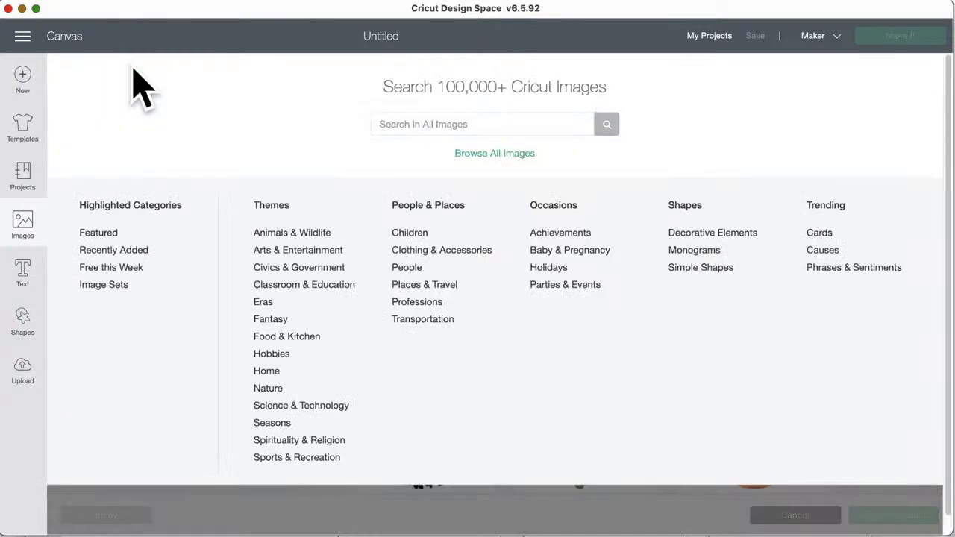
pyautogui.click(104, 285)
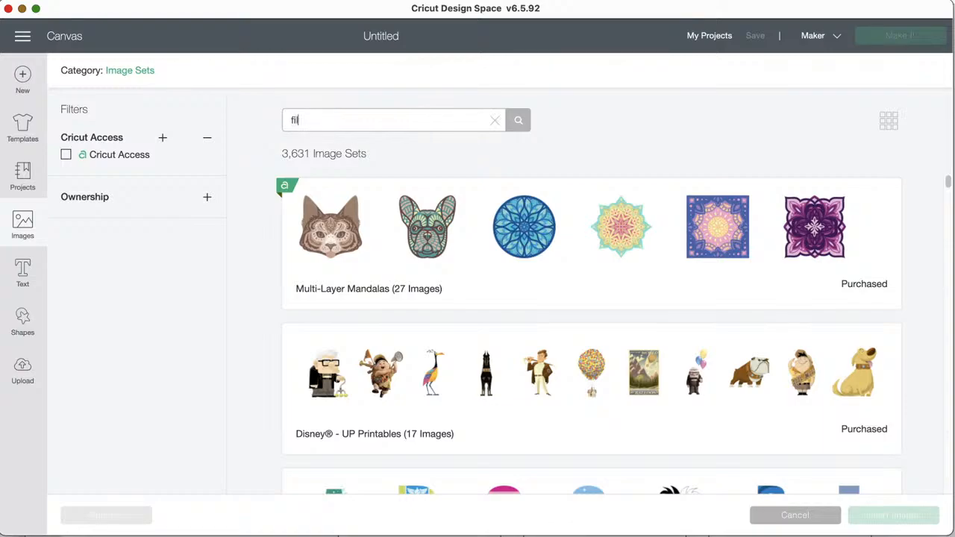
pyautogui.press('Return')
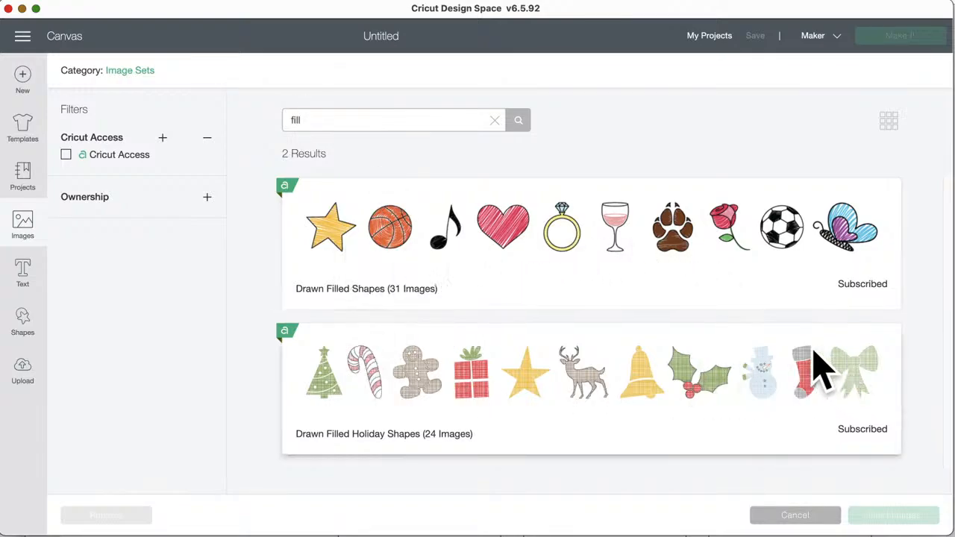
pyautogui.click(715, 253)
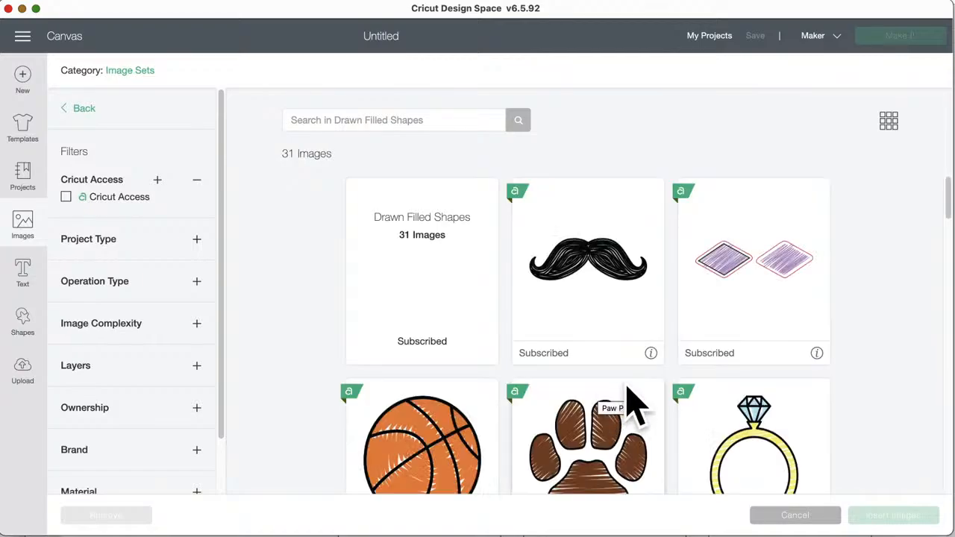
# Step: Insert the mustache, rainbow and pineapple from the Drawn Filled Shapes set onto the canvas and clear the selection
pyautogui.click(602, 272)
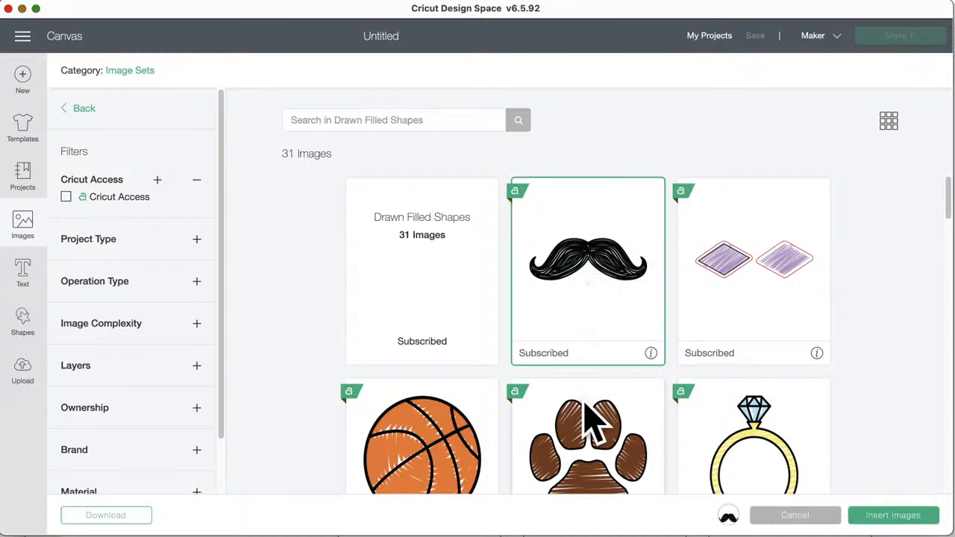
pyautogui.scroll(-5, 586, 399)
pyautogui.scroll(-3, 586, 418)
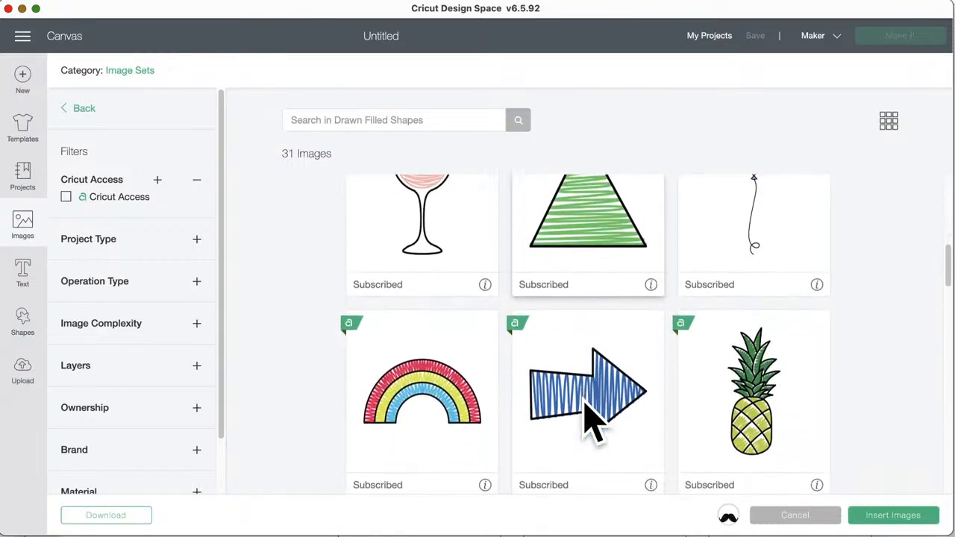
pyautogui.scroll(2, 601, 395)
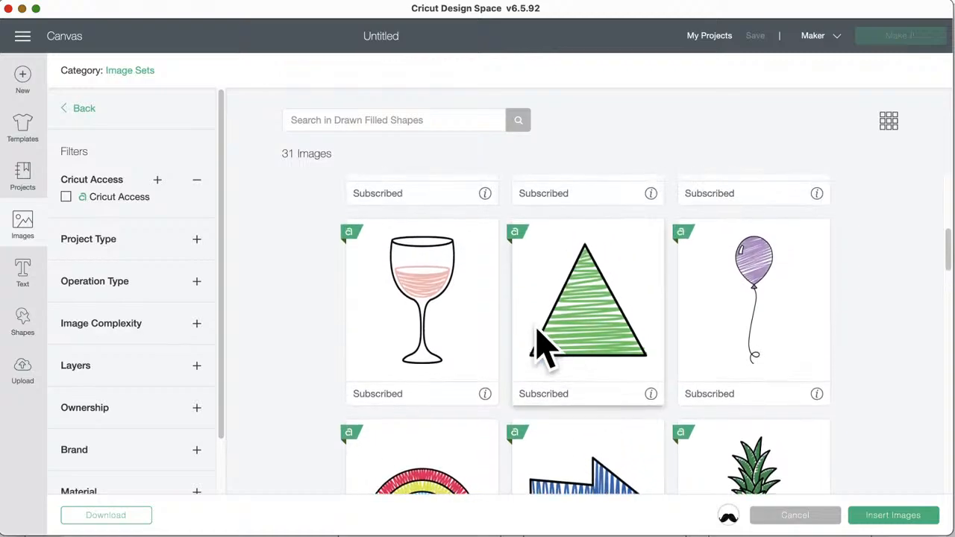
pyautogui.scroll(-3, 429, 347)
pyautogui.click(440, 321)
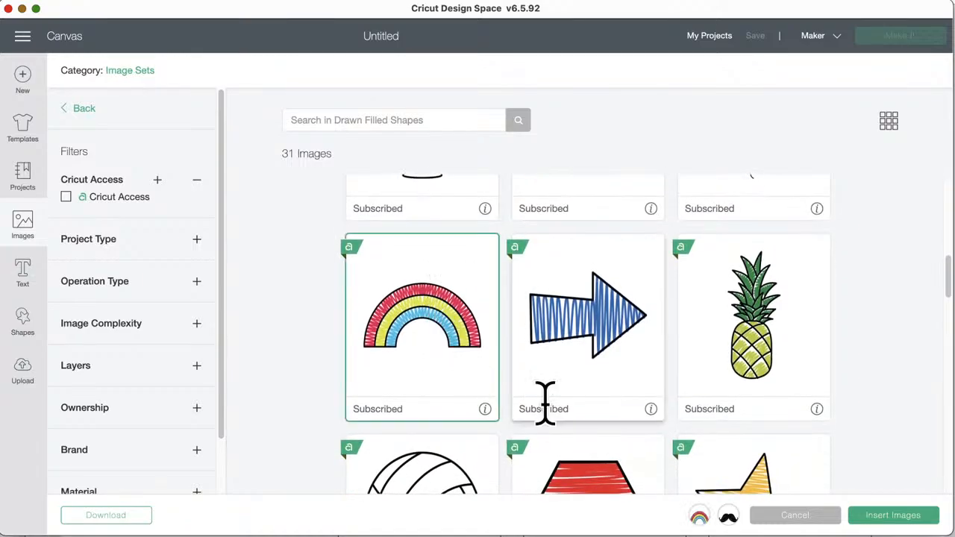
pyautogui.click(757, 367)
pyautogui.click(884, 517)
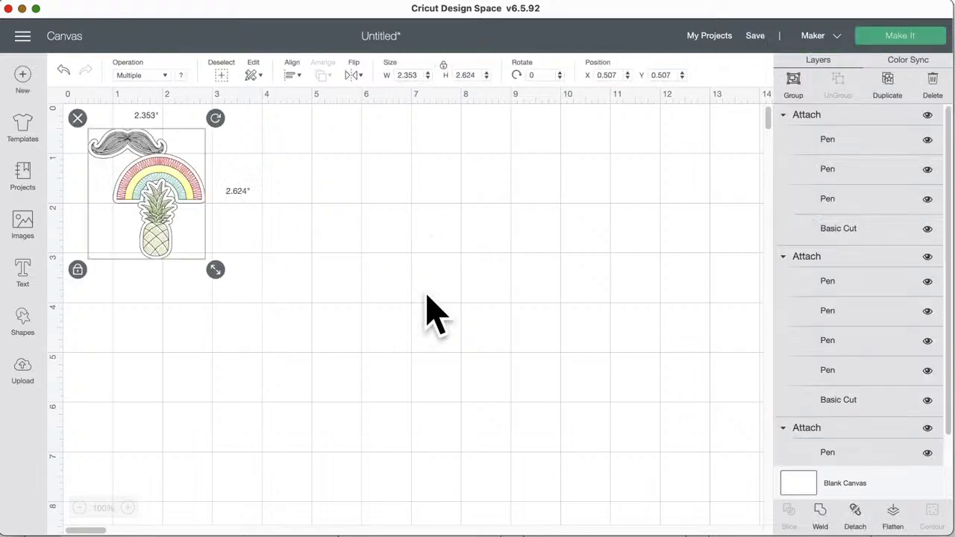
pyautogui.click(431, 302)
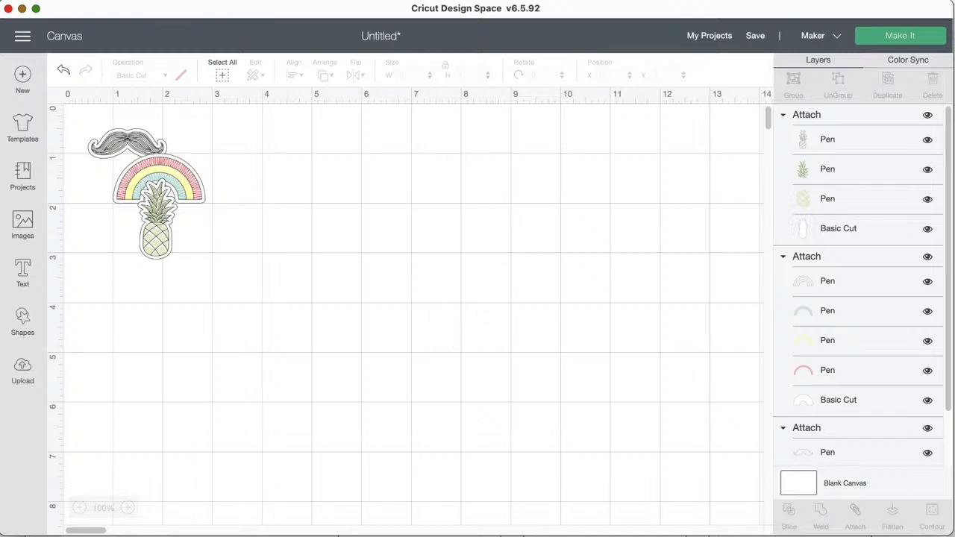
# Step: In a second Design Space window, open the Drawn Mug Design Setup project from the Cricut Mug Press collection for customizing
pyautogui.click(169, 0)
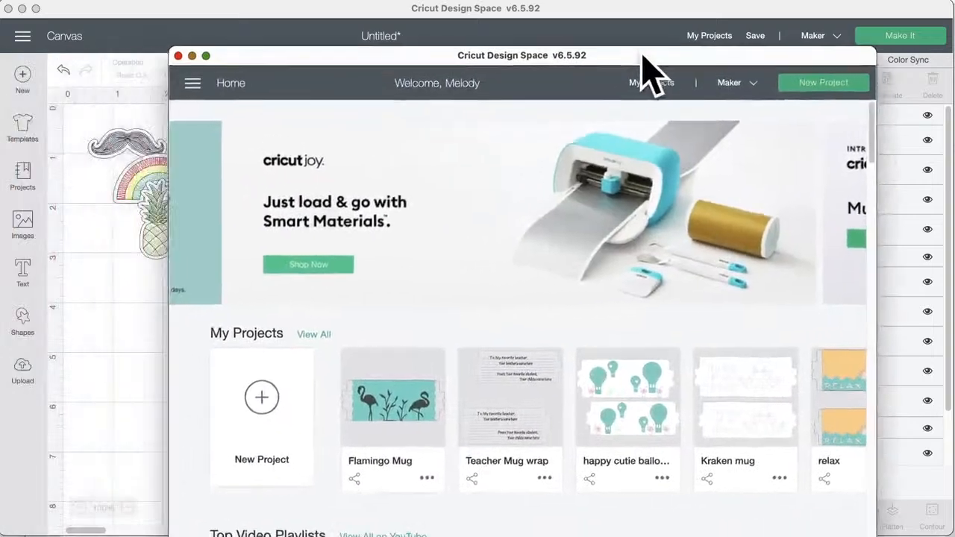
pyautogui.scroll(-3, 429, 347)
pyautogui.scroll(-5, 432, 348)
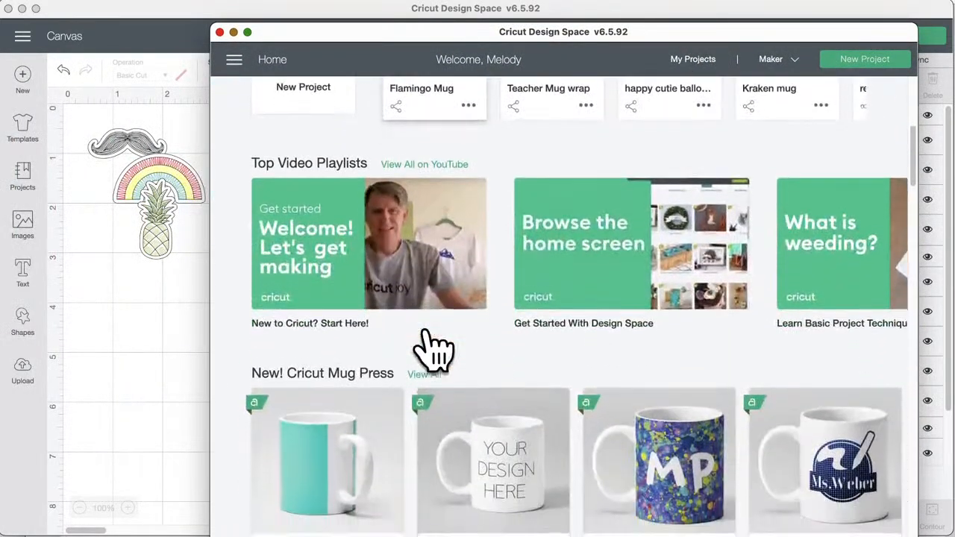
pyautogui.click(367, 478)
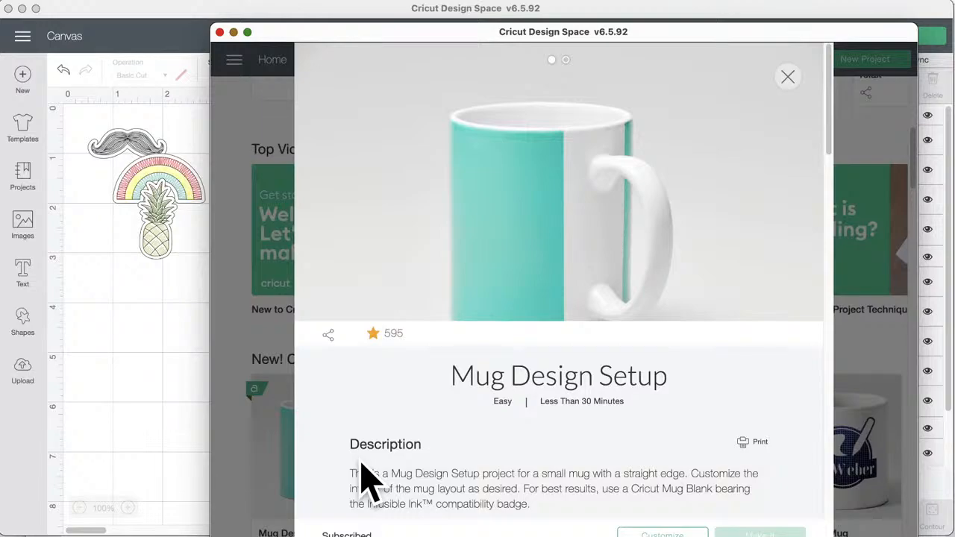
pyautogui.click(787, 76)
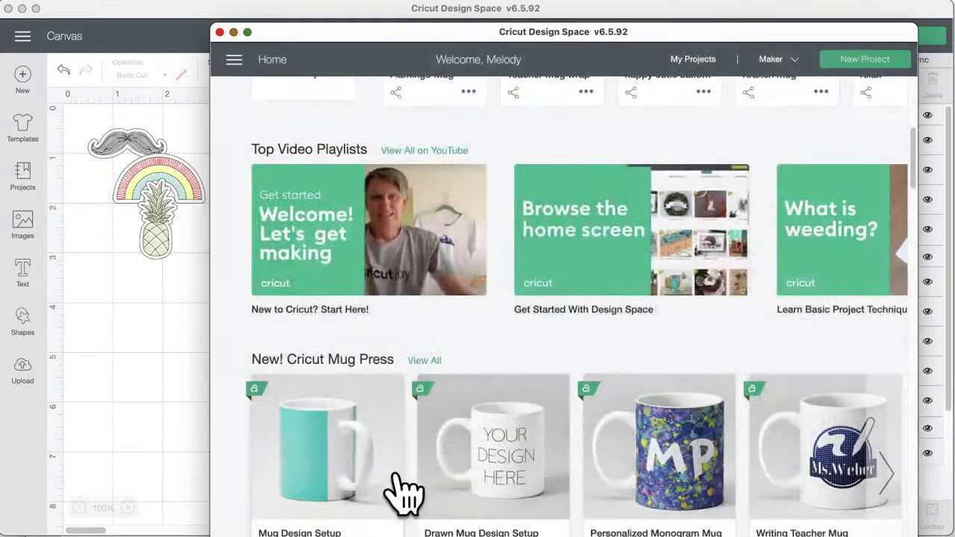
pyautogui.click(539, 448)
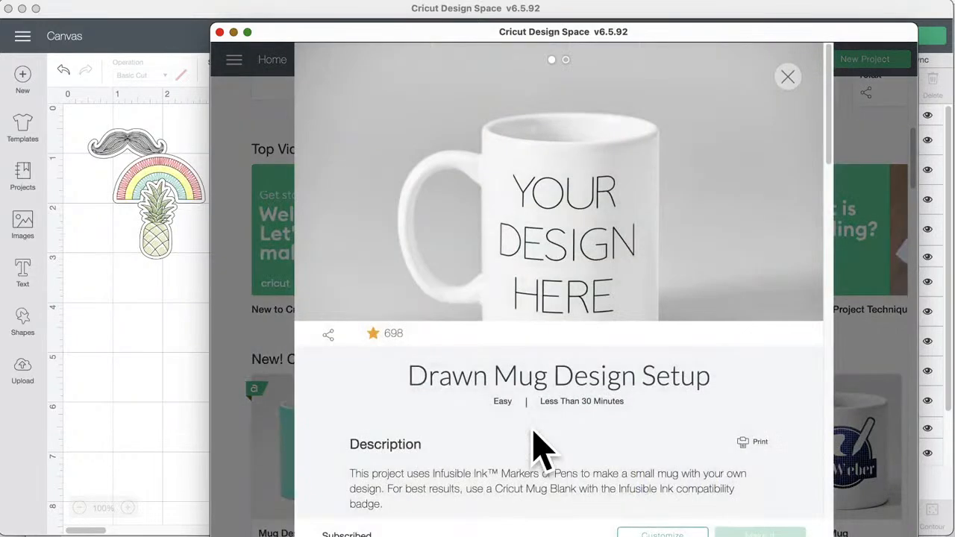
pyautogui.click(653, 535)
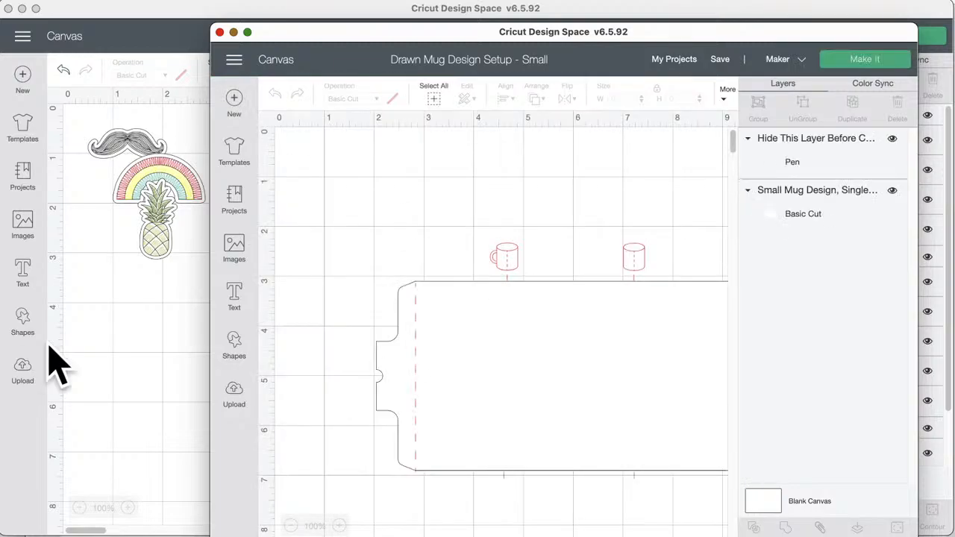
# Step: Copy the whole small mug template, both wrap blank and guide layer, with both project windows kept accessible
pyautogui.scroll(-1, 352, 341)
pyautogui.moveTo(323, 226); pyautogui.dragTo(689, 422)
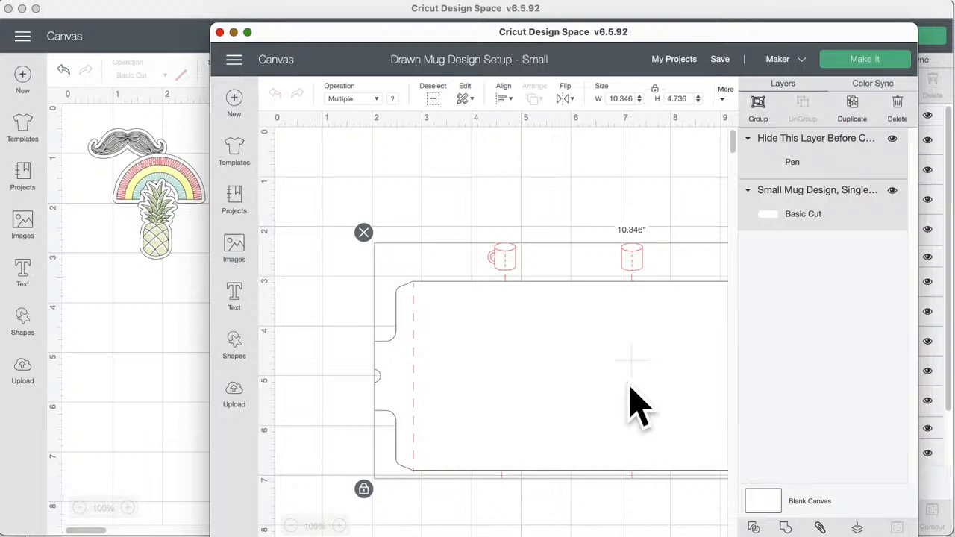
pyautogui.click(191, 320)
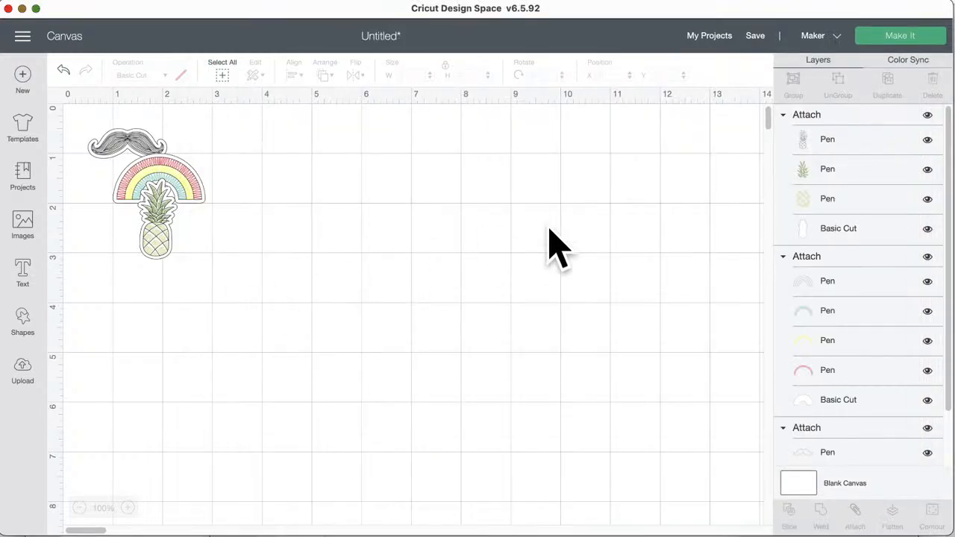
pyautogui.moveTo(575, 21); pyautogui.dragTo(582, 108)
pyautogui.click(580, 60)
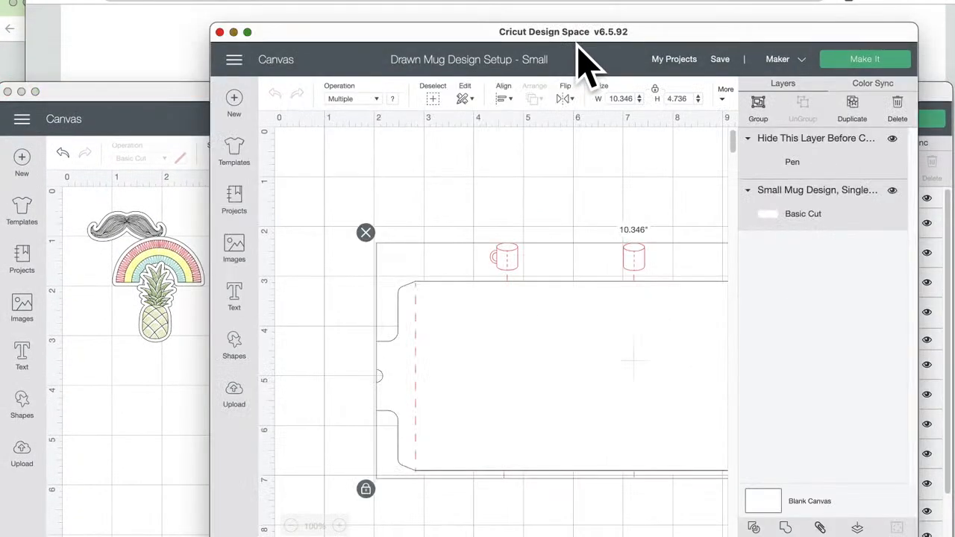
pyautogui.scroll(-3, 502, 315)
pyautogui.rightClick(496, 297)
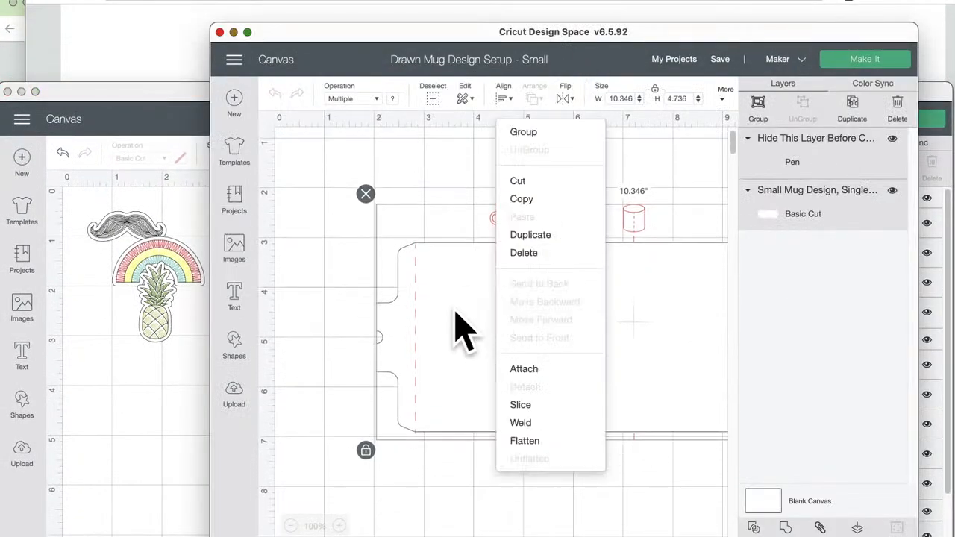
pyautogui.click(522, 199)
# Step: Paste the mug template into the untitled project, place it at about X 3.56, and move the pineapple clear of the rainbow
pyautogui.click(142, 357)
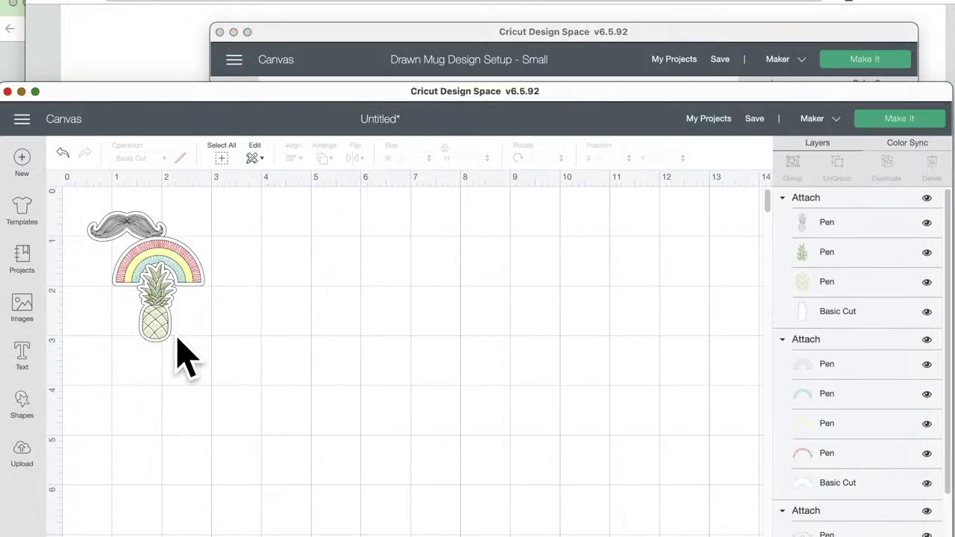
pyautogui.click(179, 351)
pyautogui.rightClick(252, 332)
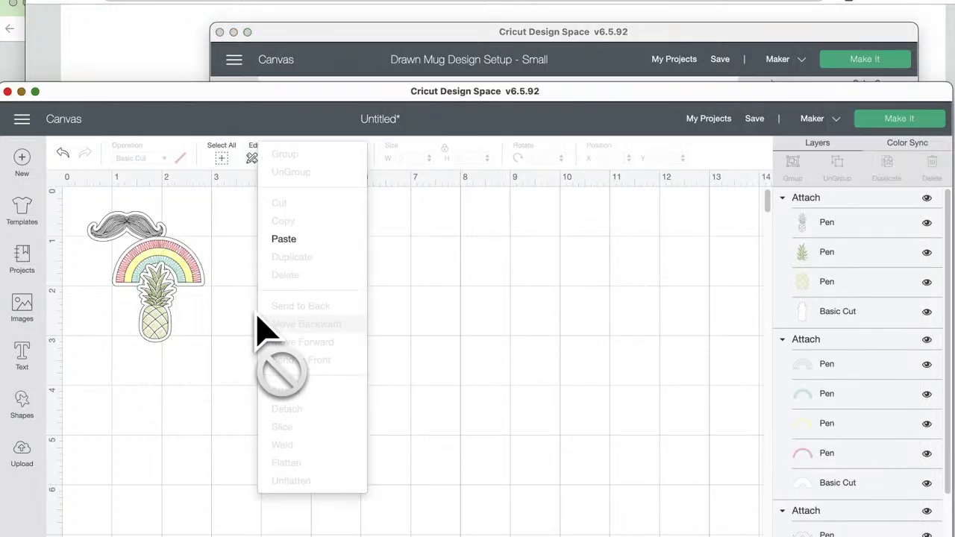
pyautogui.click(302, 244)
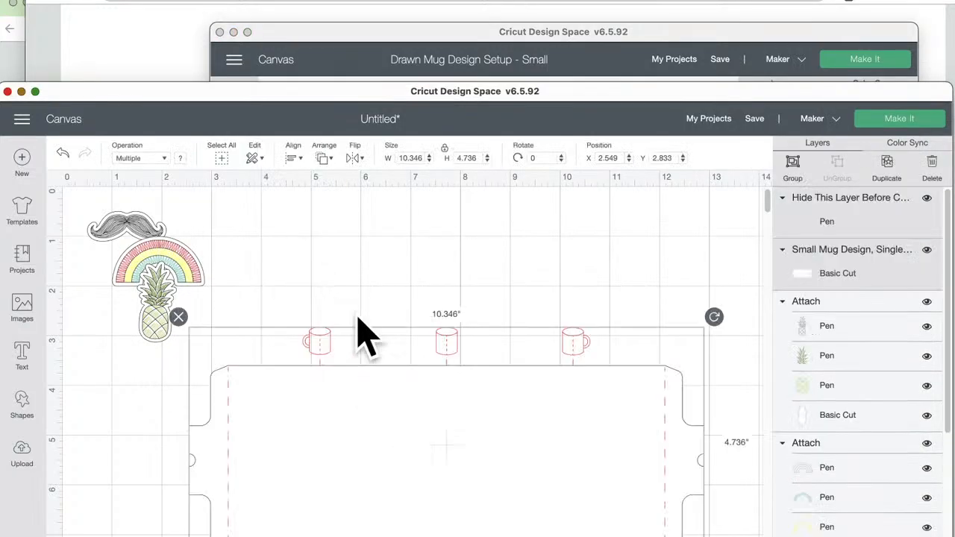
pyautogui.moveTo(430, 460); pyautogui.dragTo(479, 389)
pyautogui.moveTo(169, 269); pyautogui.dragTo(211, 368)
# Step: Send the red mug guide layer to the back of the stacking order
pyautogui.click(497, 271)
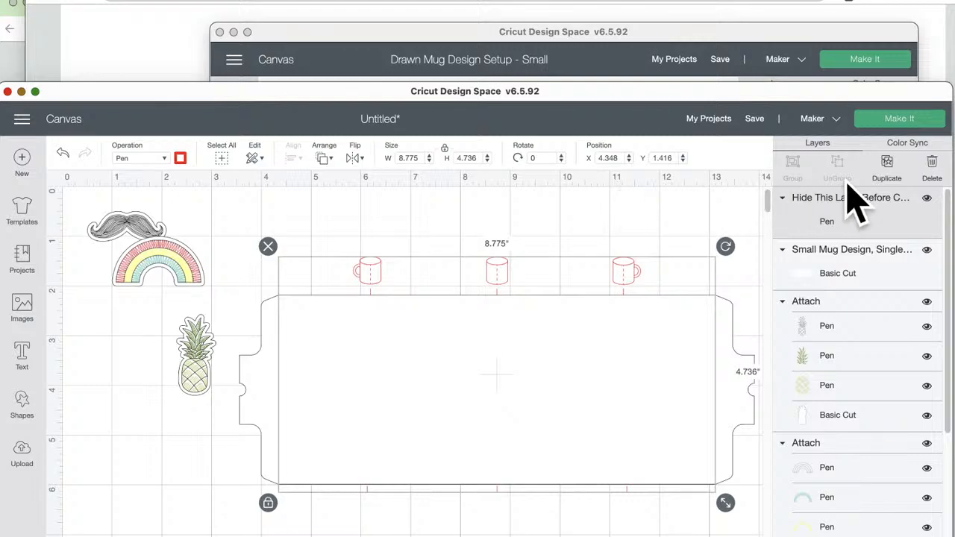
pyautogui.click(325, 158)
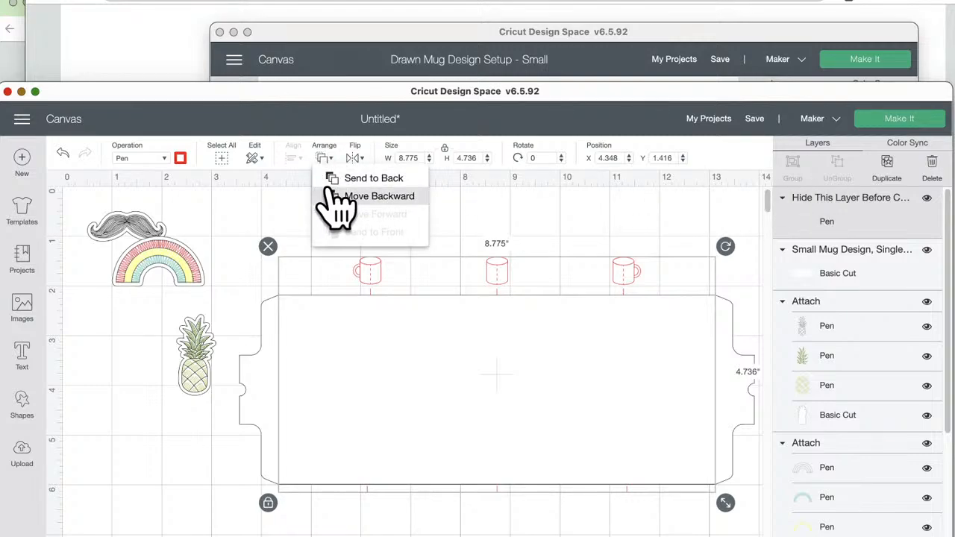
pyautogui.click(344, 179)
# Step: Enlarge the pineapple to about 1.73 by 3.57 inches beside the wrap and hide its Basic Cut layer
pyautogui.click(192, 401)
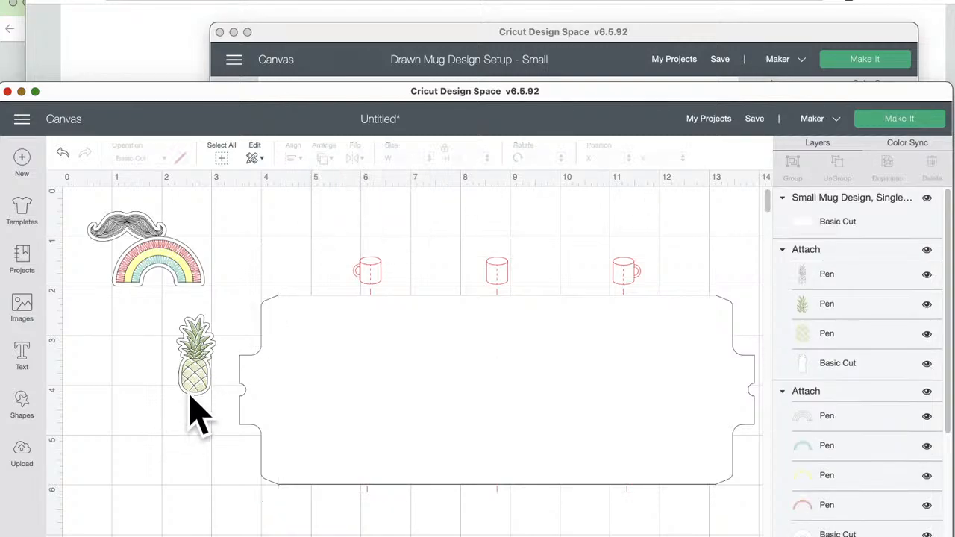
pyautogui.moveTo(226, 403); pyautogui.dragTo(276, 475)
pyautogui.moveTo(209, 412); pyautogui.dragTo(180, 399)
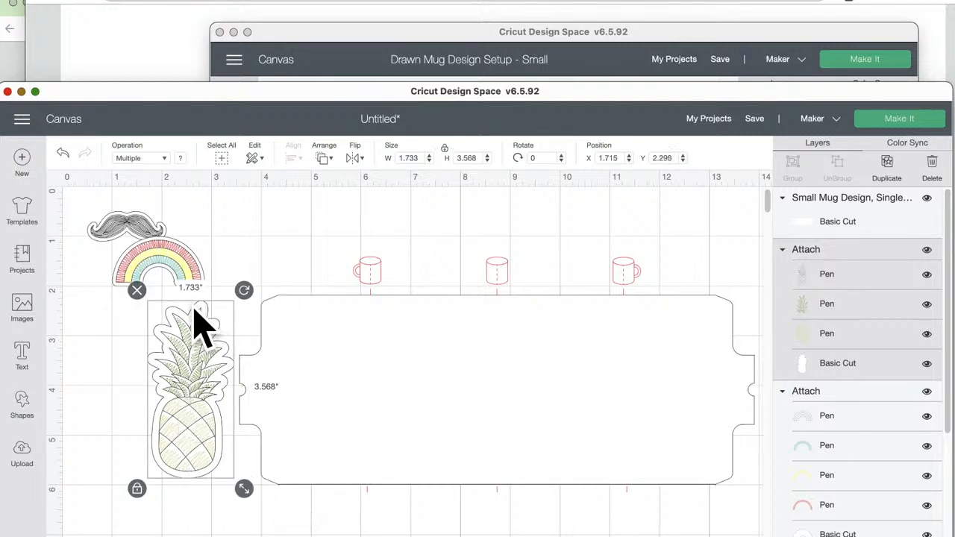
pyautogui.click(927, 363)
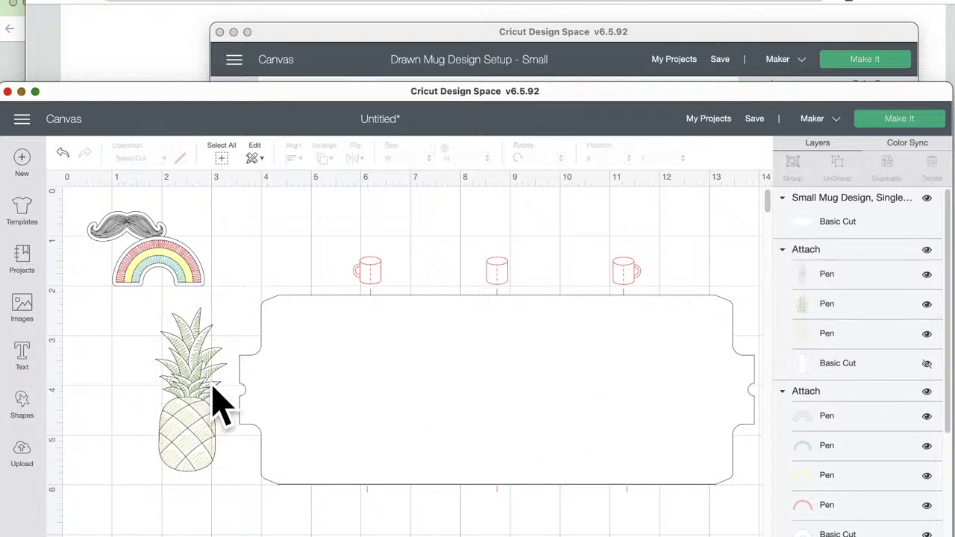
# Step: Send the wrap blank to the back and place the pineapple below the right-hand mug guide at about 1.31 by 2.96 inches
pyautogui.moveTo(186, 436); pyautogui.dragTo(422, 445)
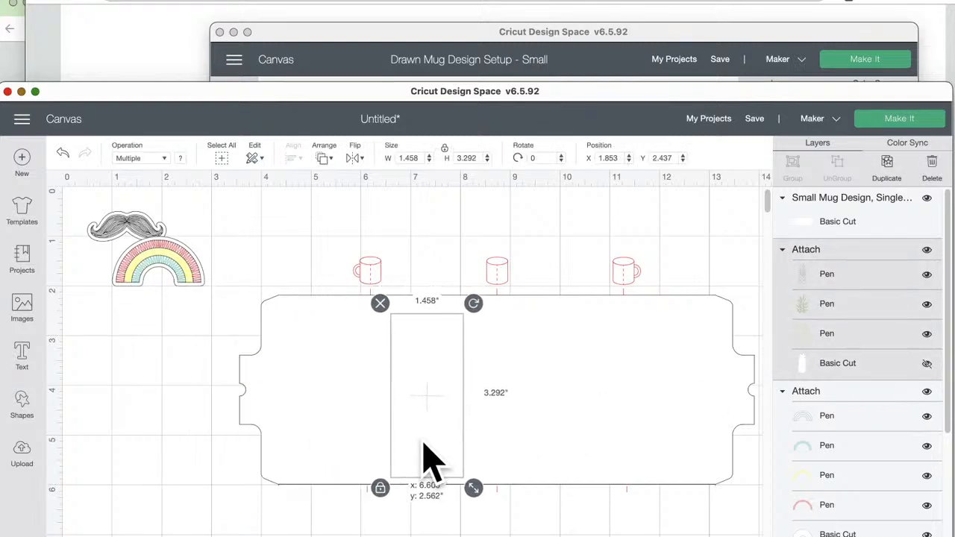
pyautogui.click(580, 390)
pyautogui.click(326, 161)
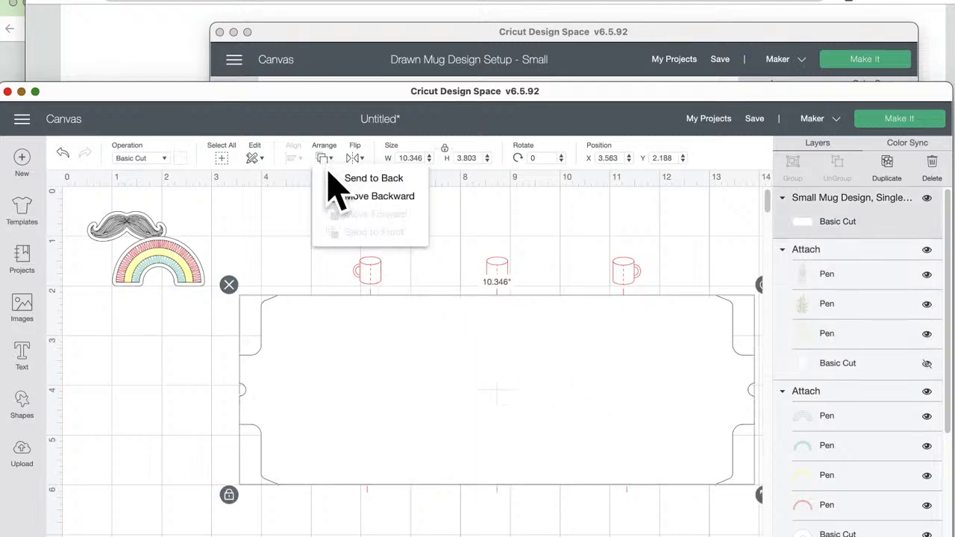
pyautogui.click(348, 180)
pyautogui.moveTo(441, 437); pyautogui.dragTo(653, 440)
pyautogui.moveTo(693, 474); pyautogui.dragTo(686, 459)
pyautogui.moveTo(638, 427)
pyautogui.mouseDown()
pyautogui.moveTo(649, 426)
pyautogui.moveTo(640, 425)
pyautogui.mouseUp()
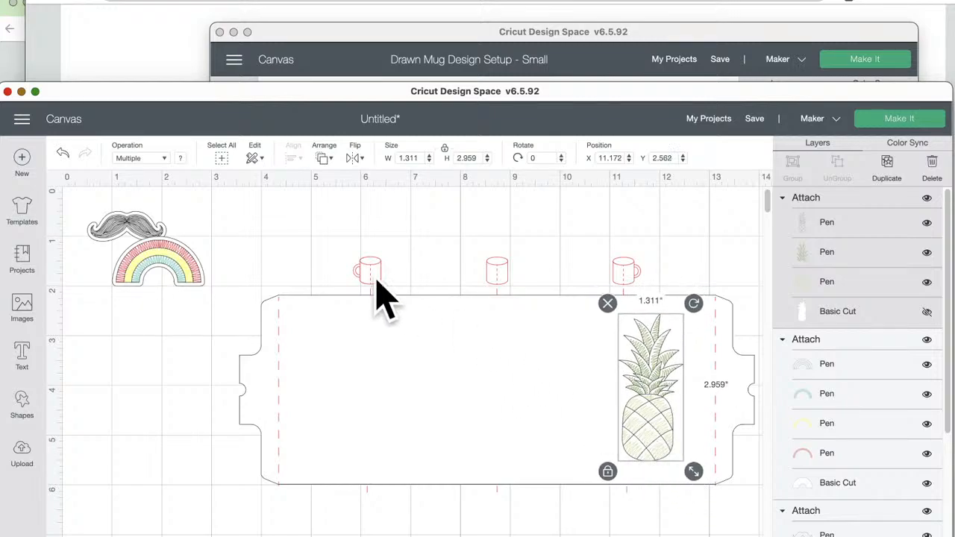
# Step: Move the rainbow down beside the wrap, hide its Basic Cut layer, and bring the project window back up
pyautogui.moveTo(161, 258); pyautogui.dragTo(157, 345)
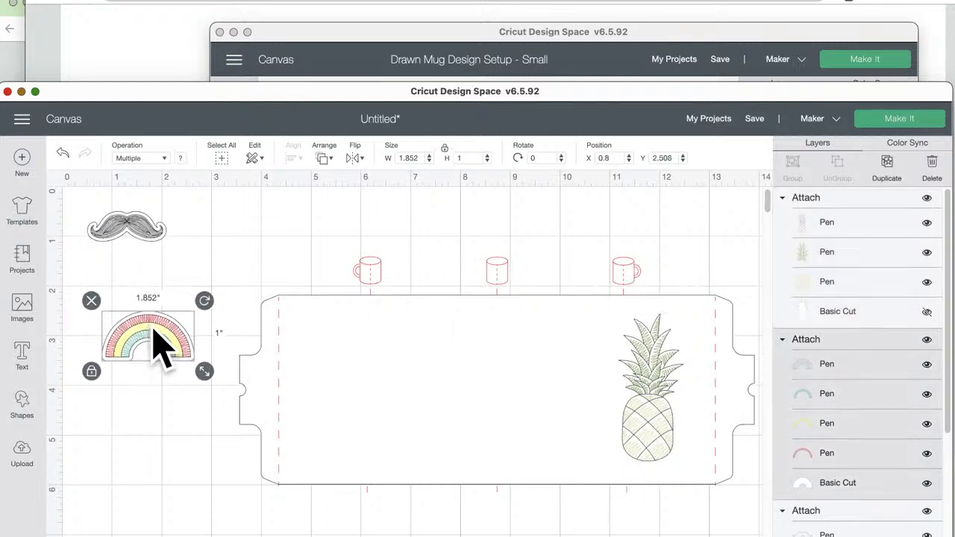
pyautogui.click(927, 483)
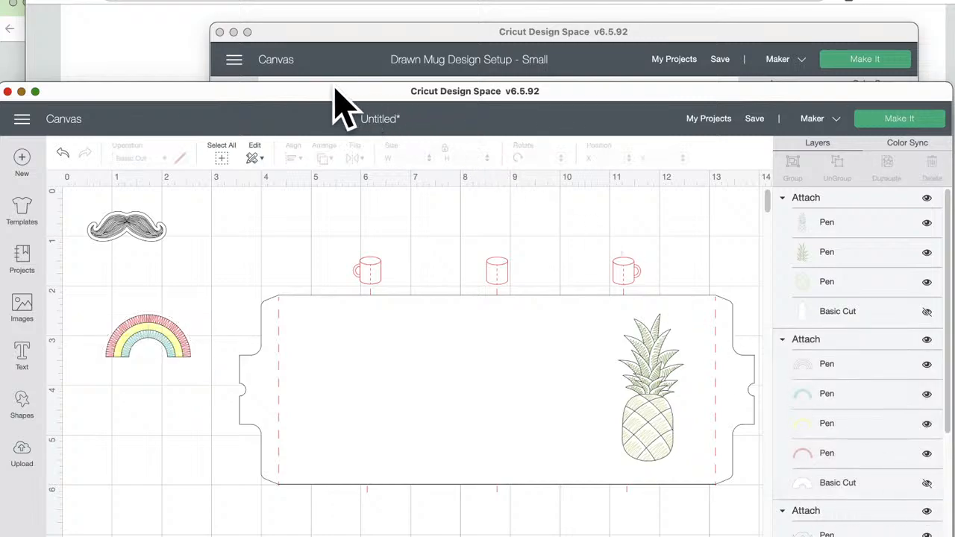
pyautogui.moveTo(330, 95); pyautogui.dragTo(332, 11)
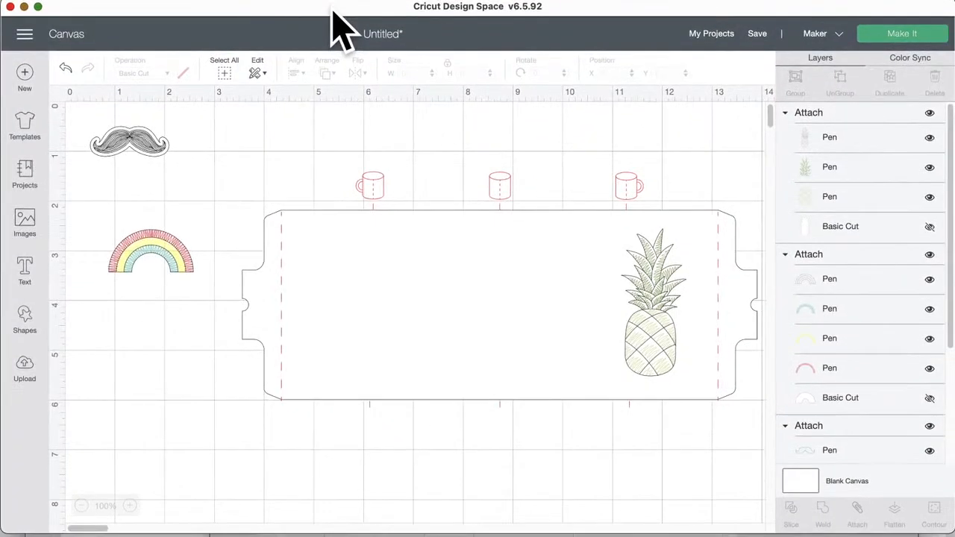
# Step: Move the rainbow onto the wrap, enlarge it and center it below the left-hand mug guide
pyautogui.click(167, 250)
pyautogui.moveTo(170, 261); pyautogui.dragTo(394, 293)
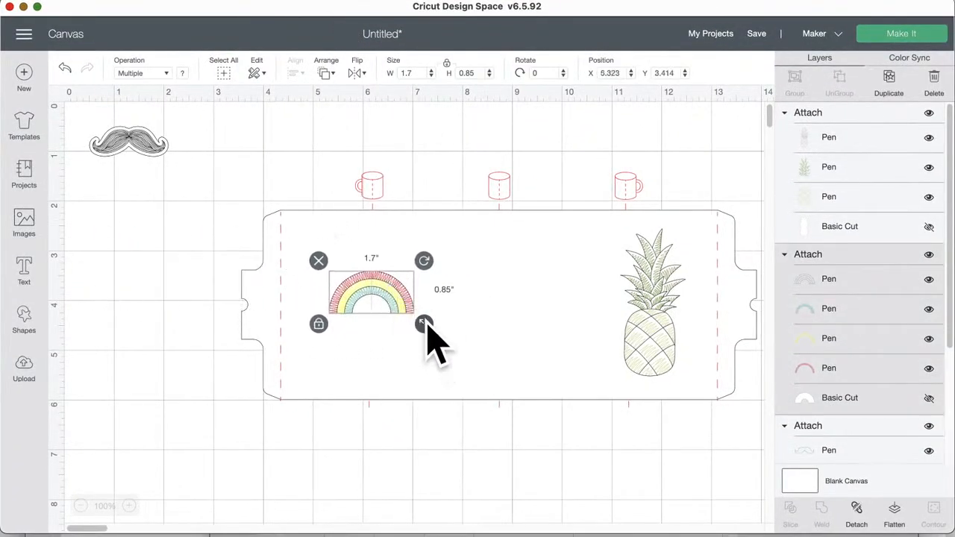
pyautogui.moveTo(427, 324); pyautogui.dragTo(496, 368)
pyautogui.moveTo(430, 294); pyautogui.dragTo(394, 293)
pyautogui.click(444, 441)
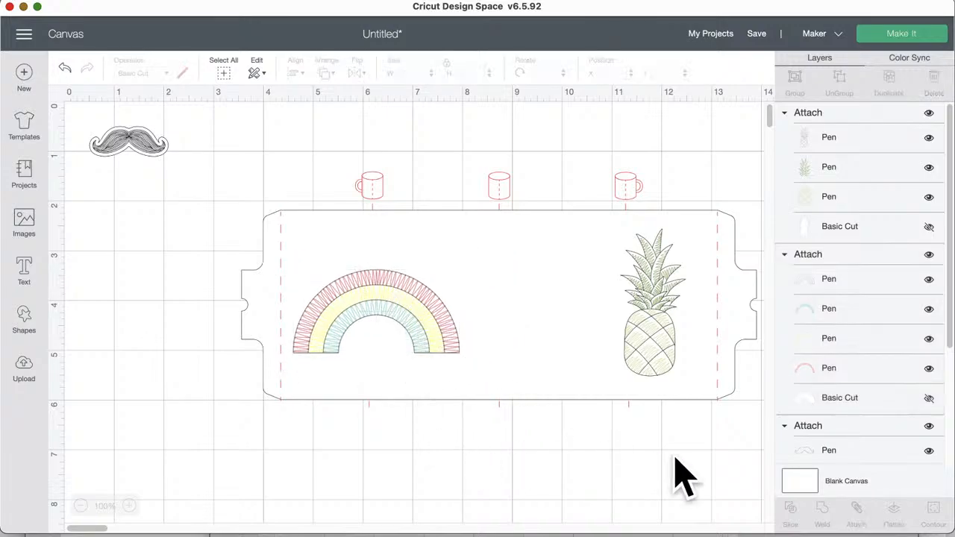
# Step: Hide the mug guide layer and attach the rainbow and pineapple to the wrap blank
pyautogui.click(636, 187)
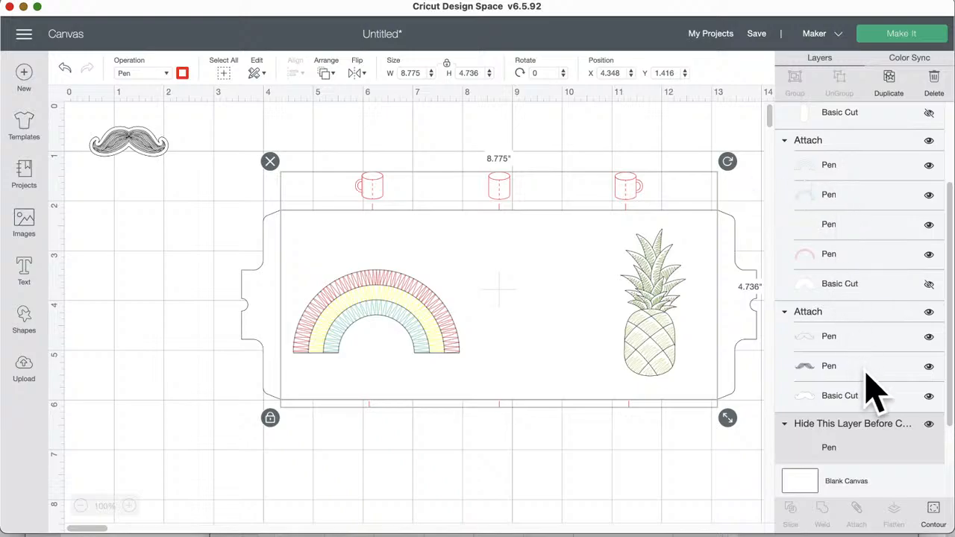
pyautogui.click(927, 424)
pyautogui.moveTo(704, 467); pyautogui.dragTo(313, 186)
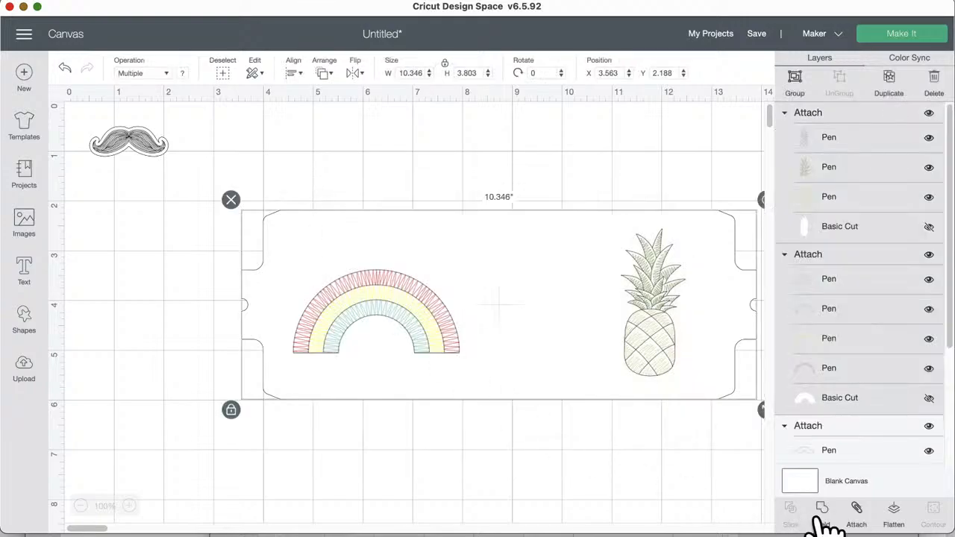
pyautogui.click(857, 515)
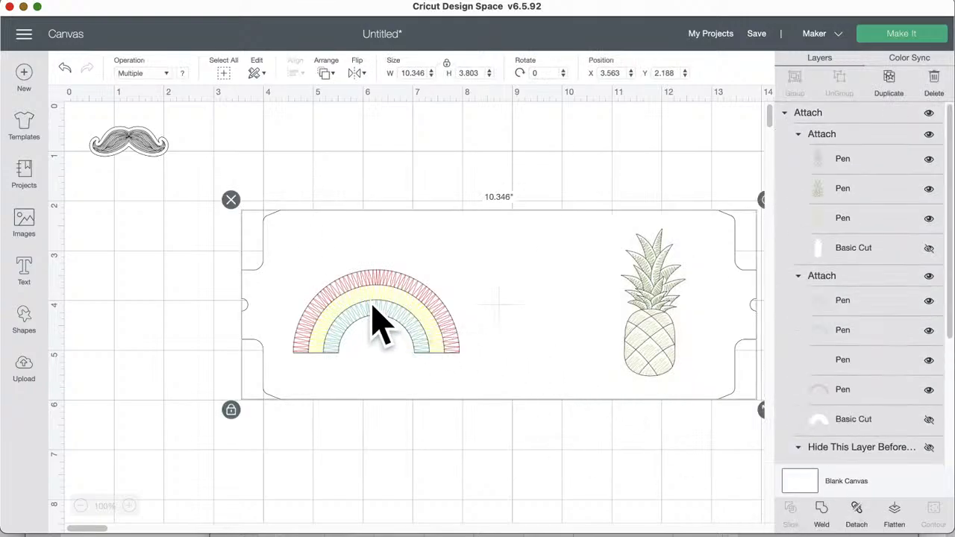